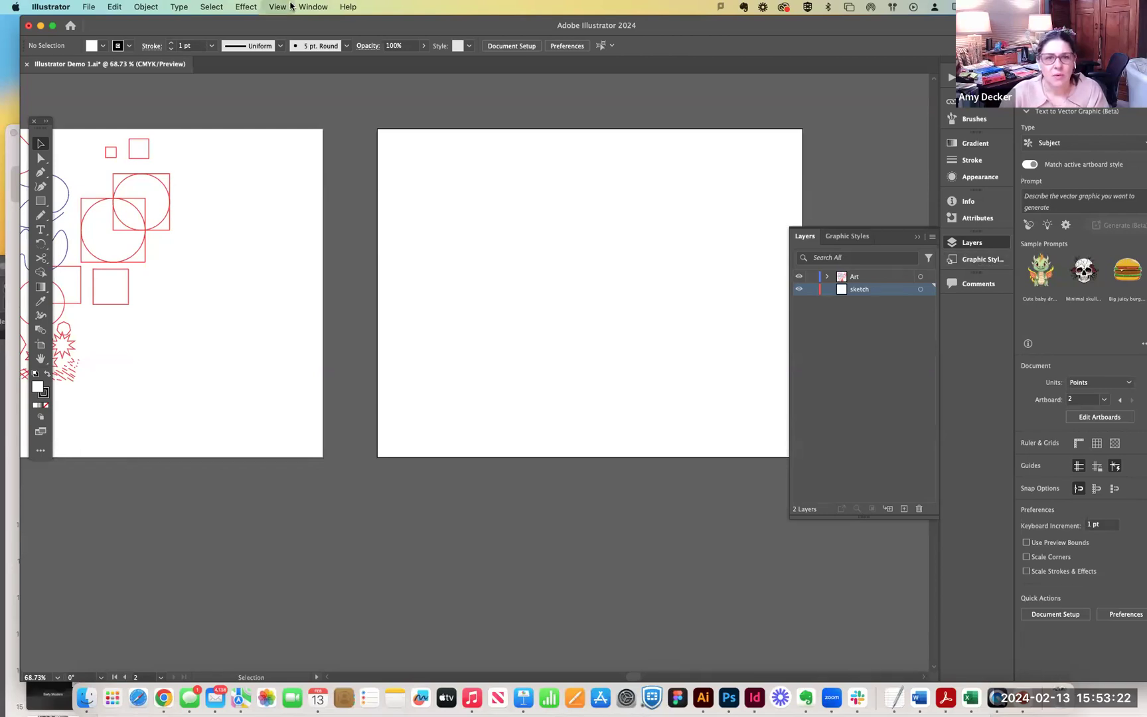
Review the document's list of artboards and close it.
left_click(321, 6)
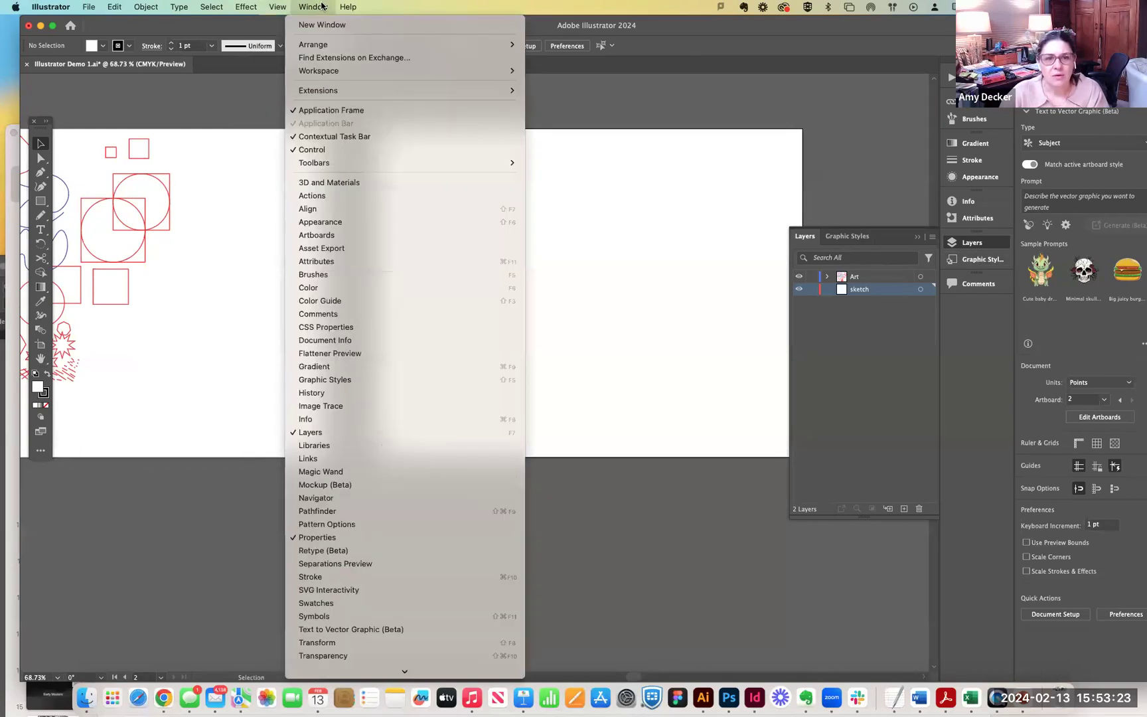
left_click(327, 235)
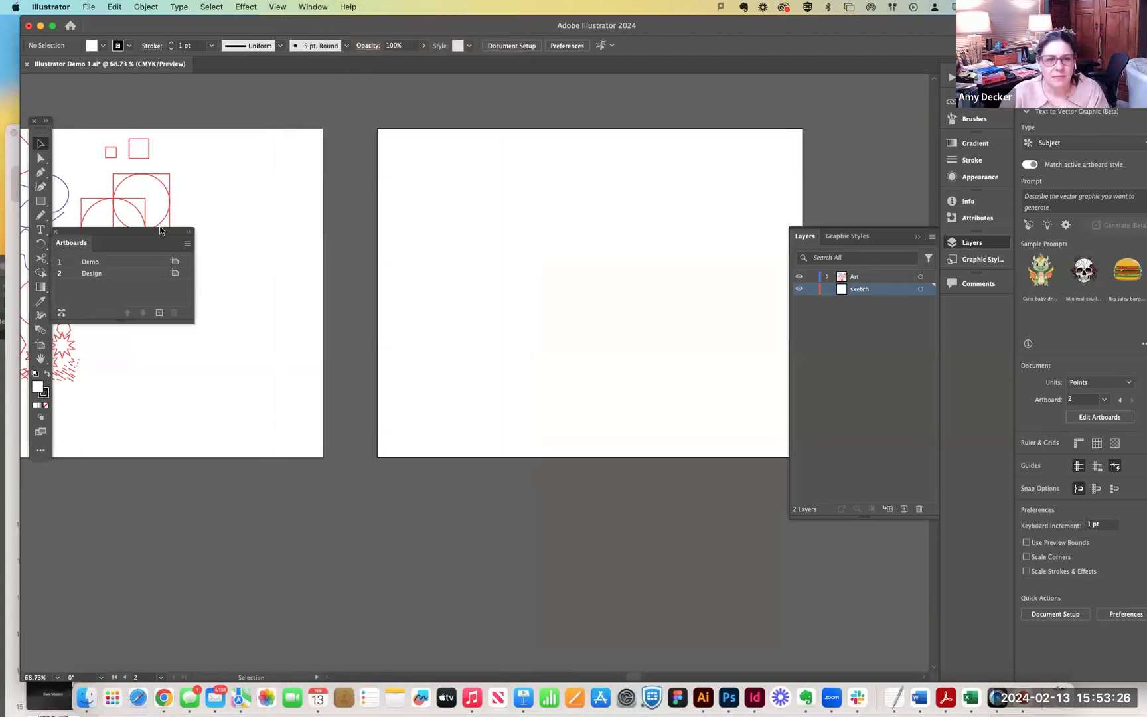
left_click_drag(164, 225, 625, 165)
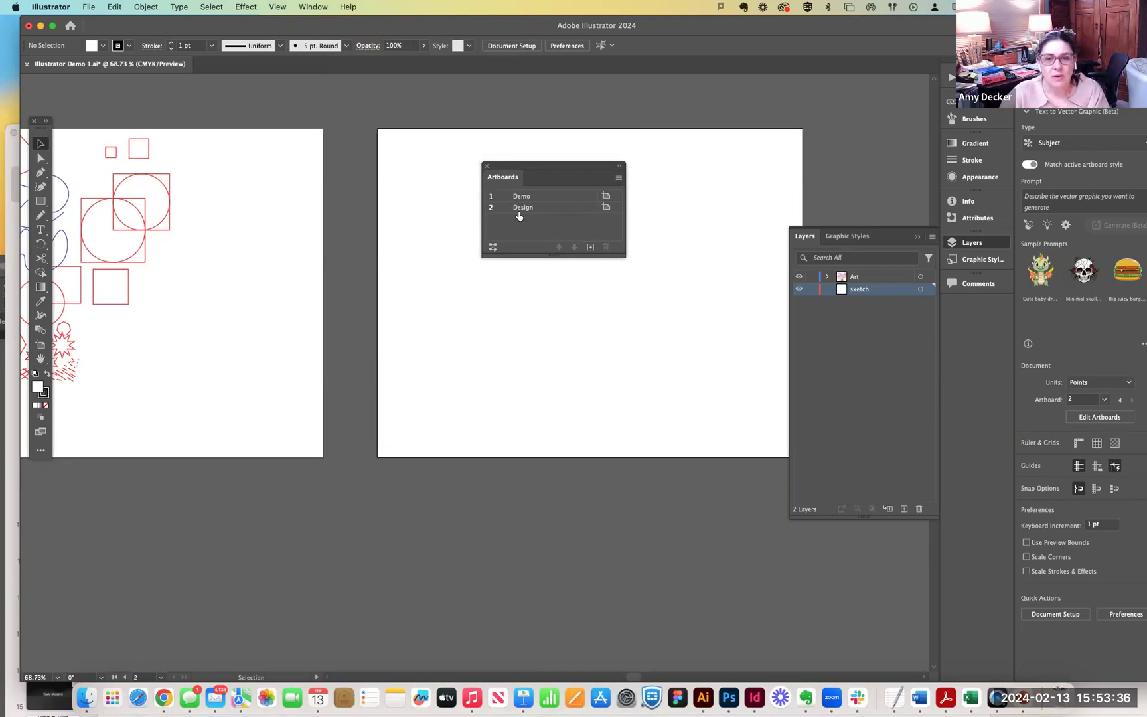
left_click(486, 166)
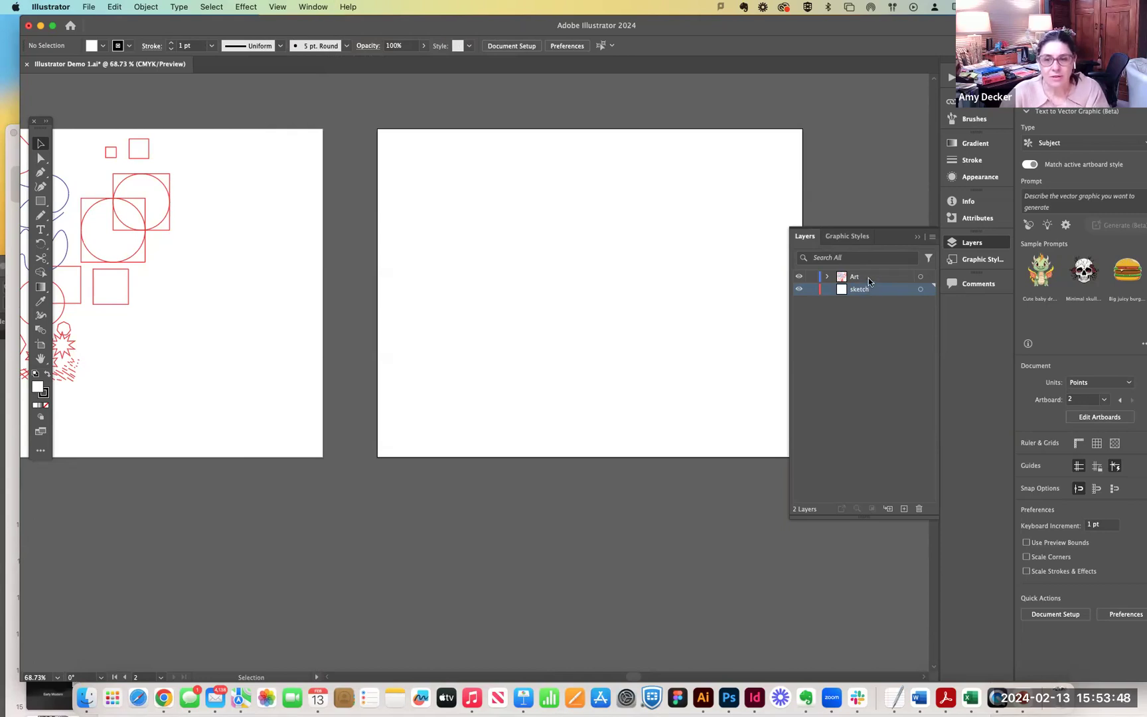
Choose Scannable Document 10 on Feb 8, 2024 at 3_13_29 PM.png from Downloads to place as a linked image on the sketch layer.
mouse_move(878, 289)
left_mouse_down()
mouse_move(878, 272)
mouse_move(878, 288)
left_mouse_up()
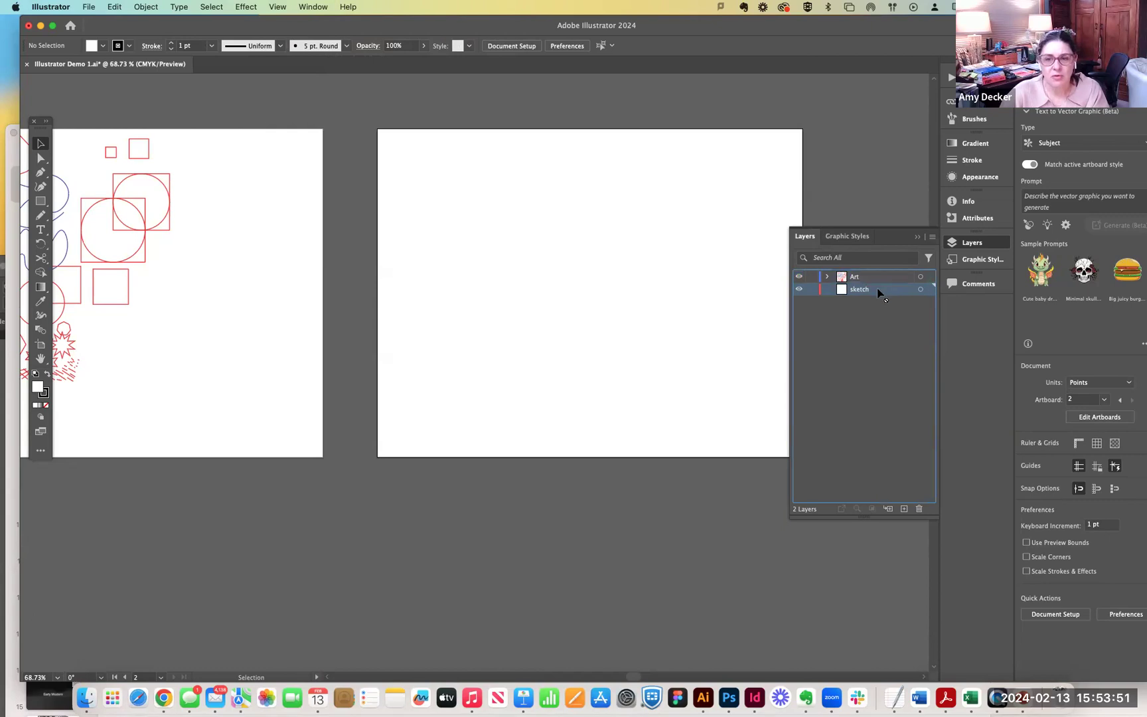
left_click(138, 8)
mouse_move(93, 8)
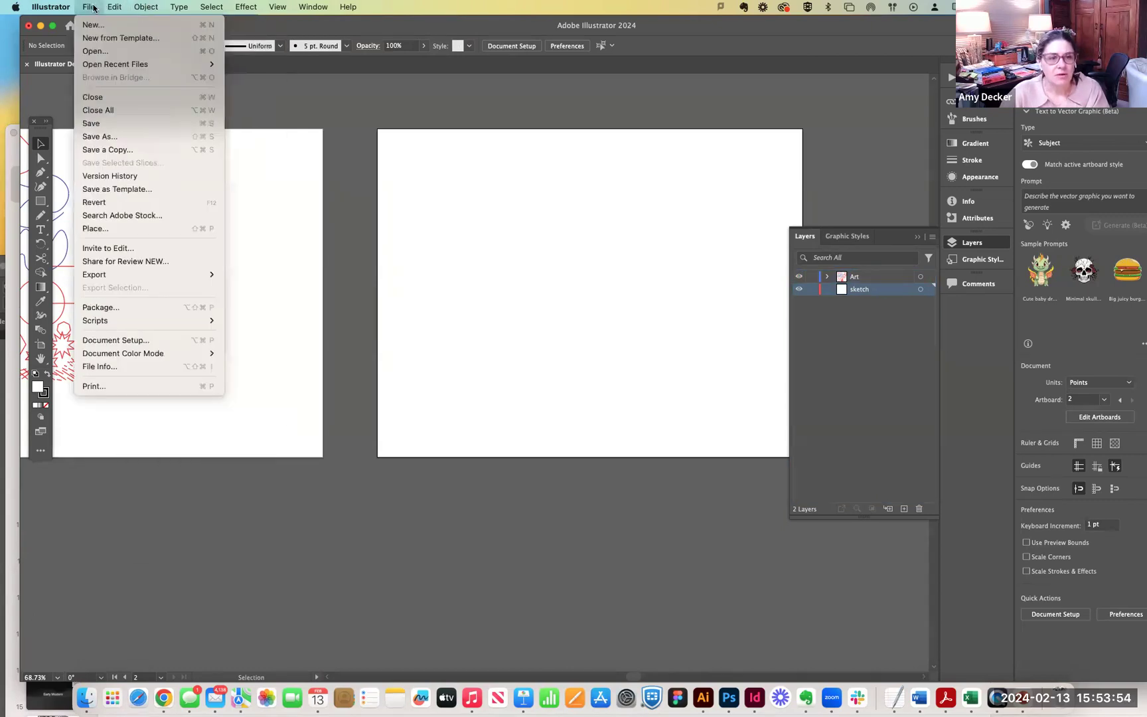
left_click(114, 229)
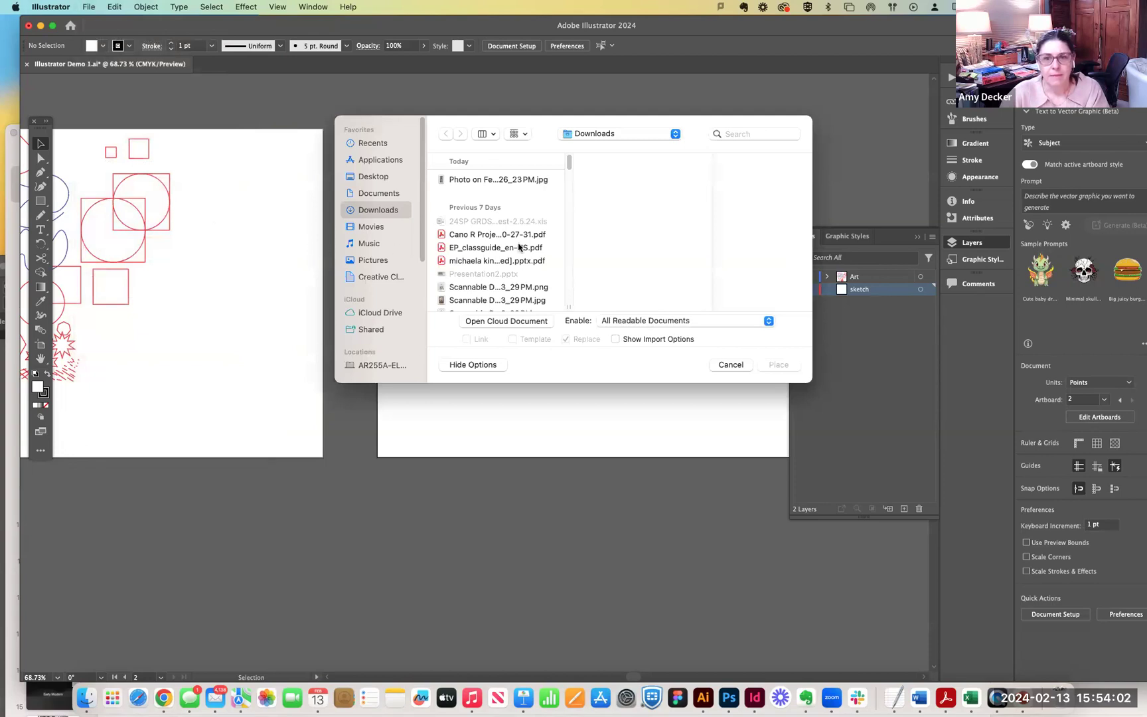
scroll(484, 259, "down", 3)
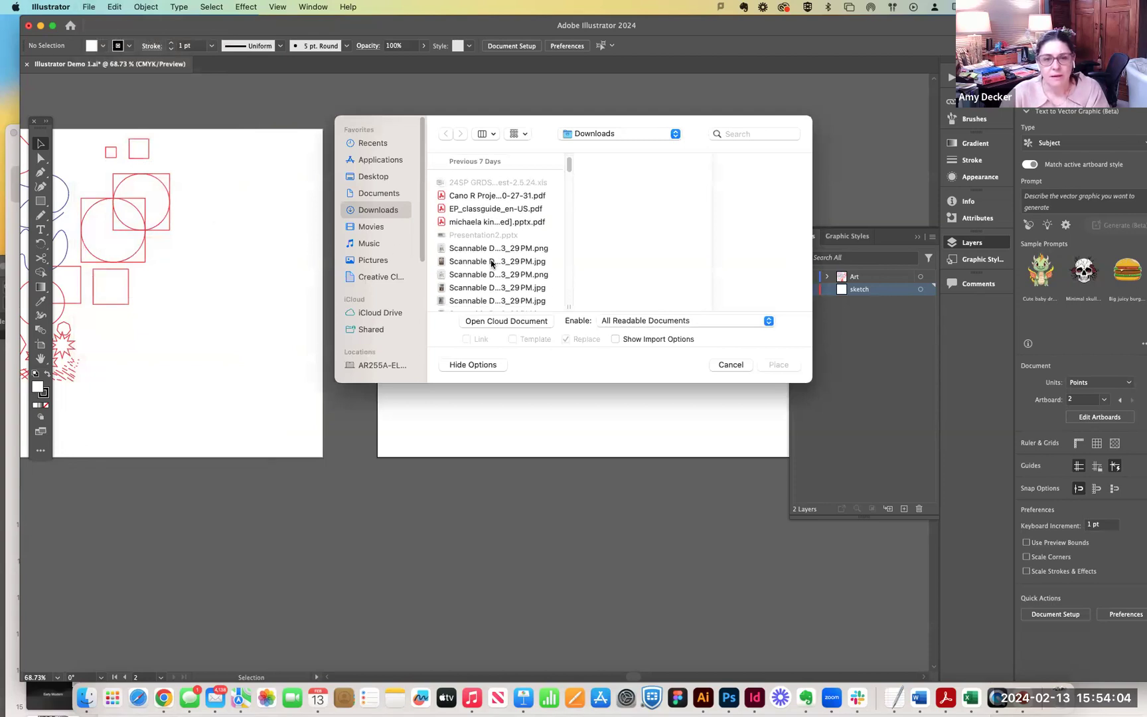
left_click(483, 266)
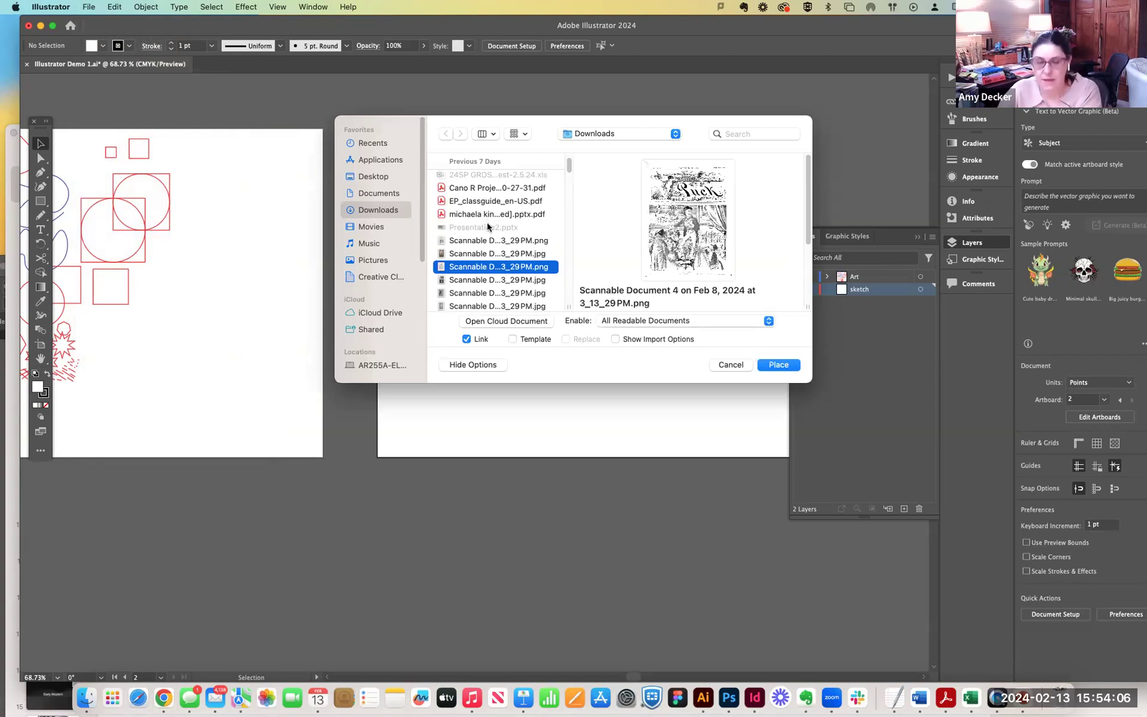
key("Down")
key("Down")
key("Down")
key("Down")
key("Down")
key("Down")
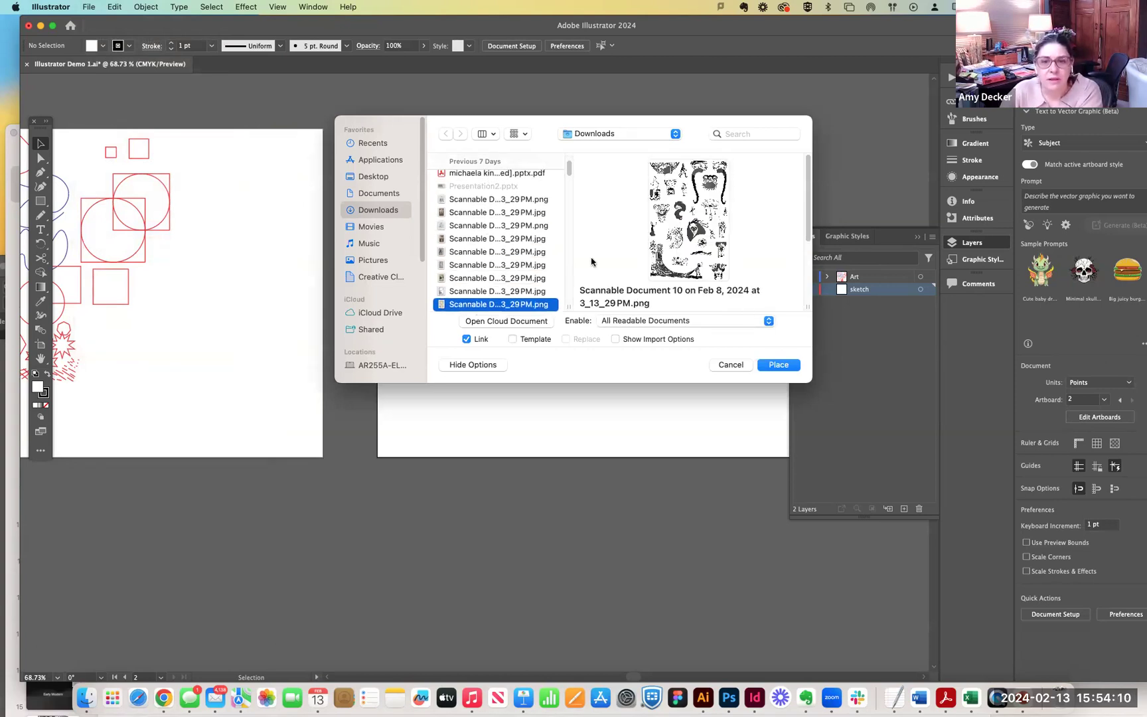
left_click(779, 365)
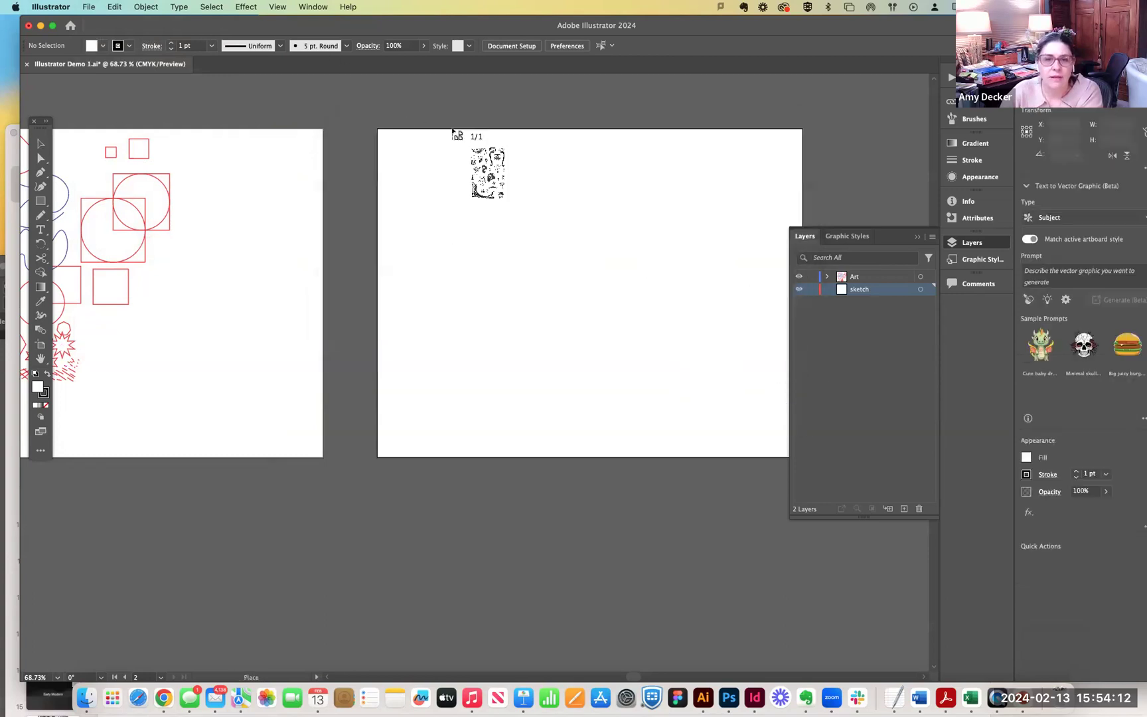
Place the scan at full size and move it so the cloaked masked face lies within the Design artboard.
left_click(398, 97)
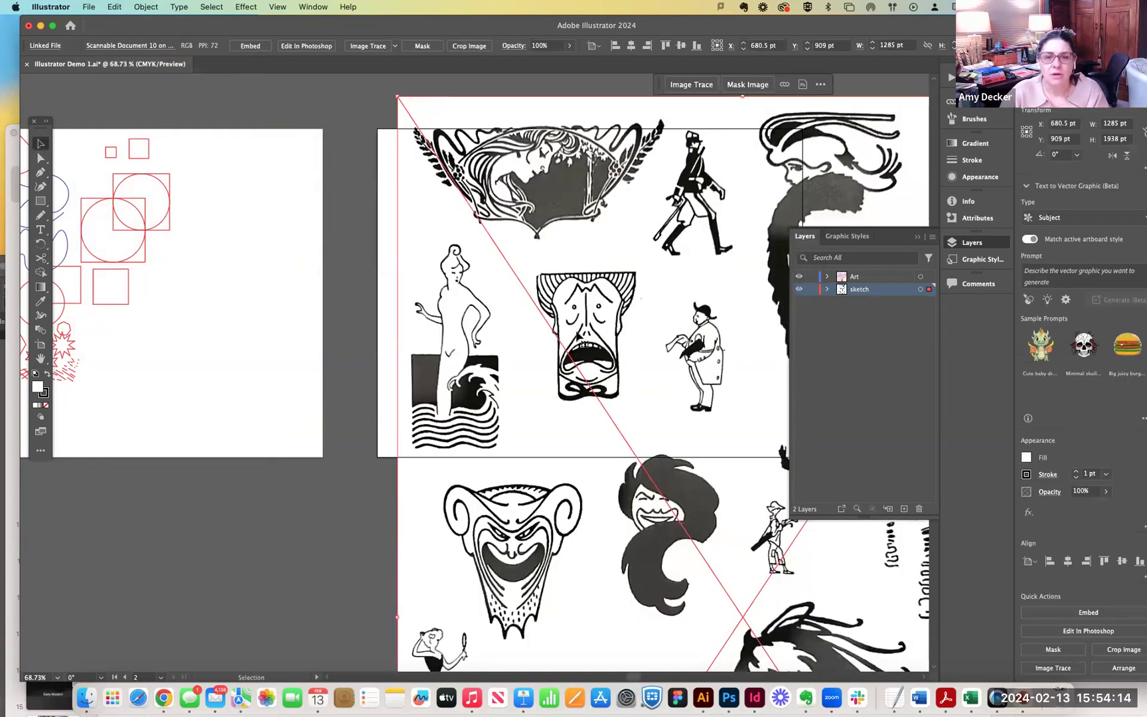
left_click_drag(662, 332, 420, 7)
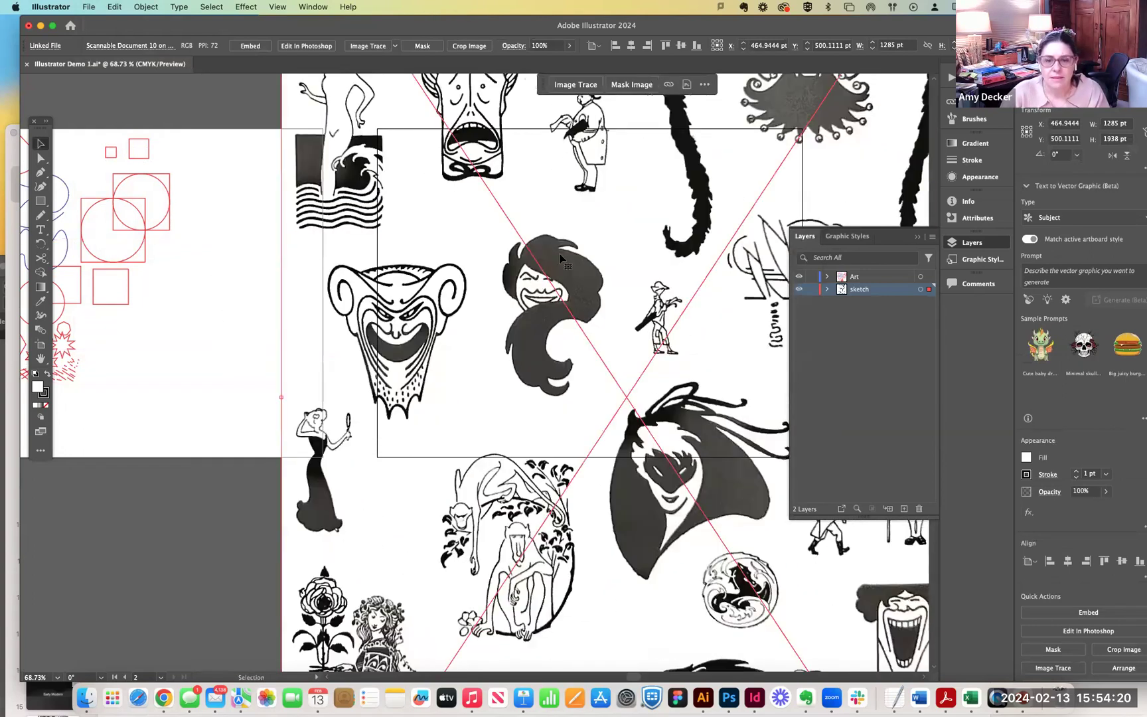
mouse_move(653, 430)
left_mouse_down()
mouse_move(606, 355)
mouse_move(593, 176)
mouse_move(561, 214)
left_mouse_up()
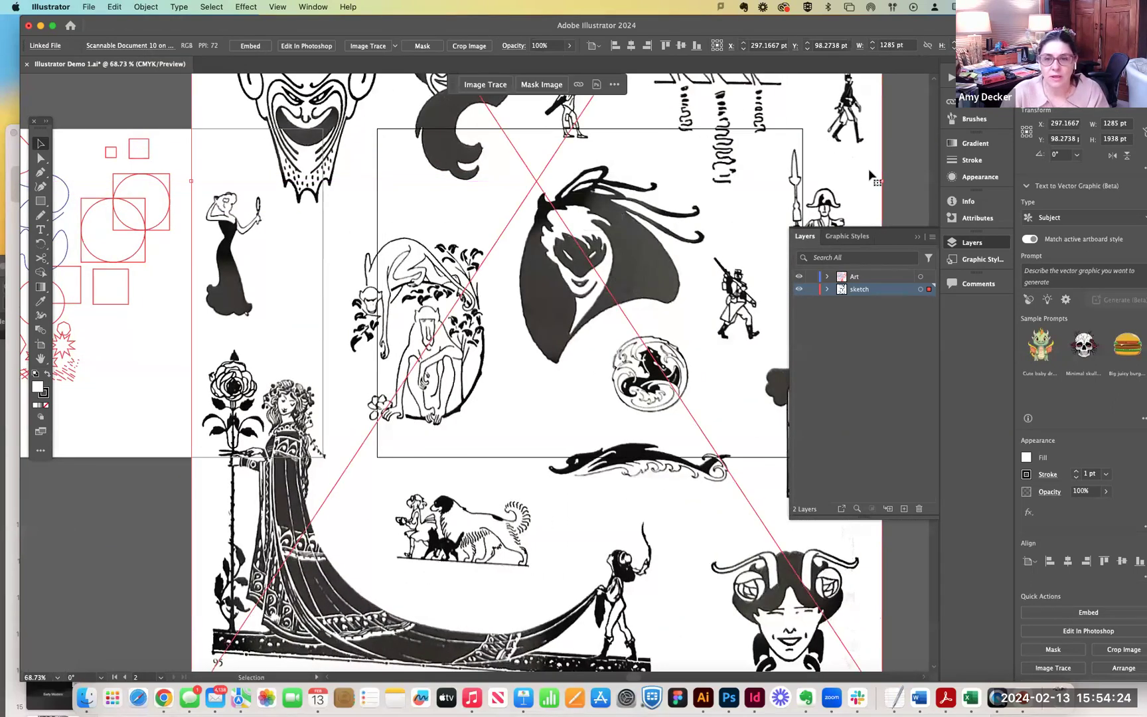
left_click(894, 156)
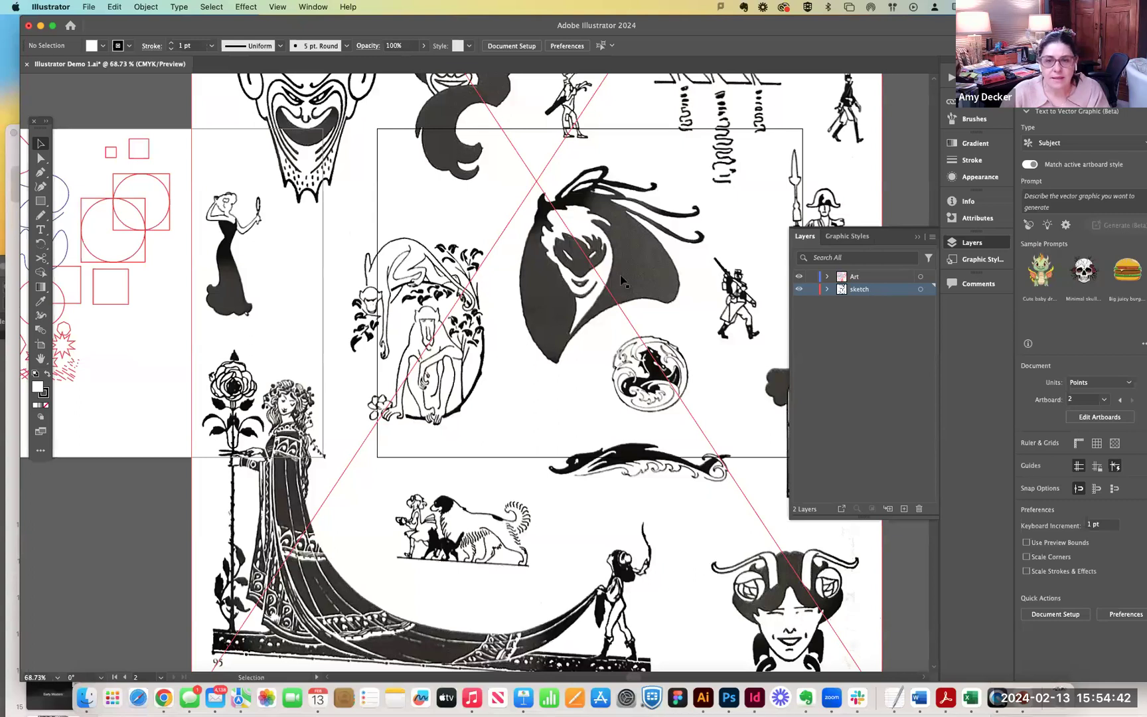
Lock the sketch layer and unlock it again.
left_click(572, 270)
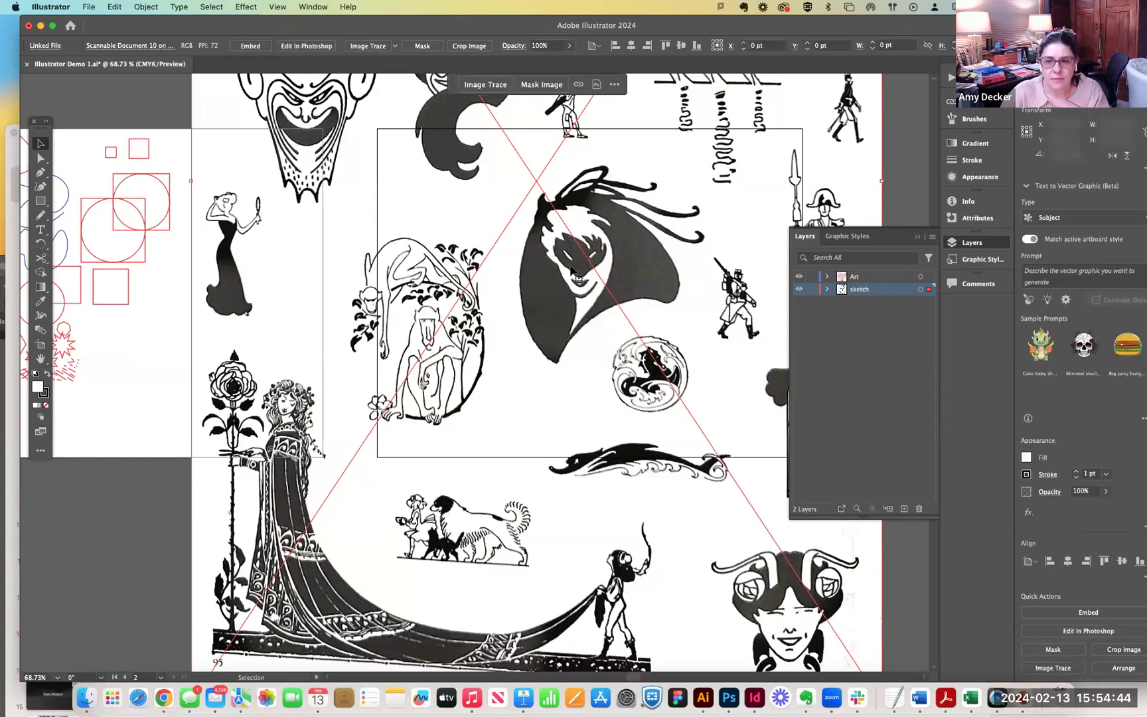
left_click(812, 290)
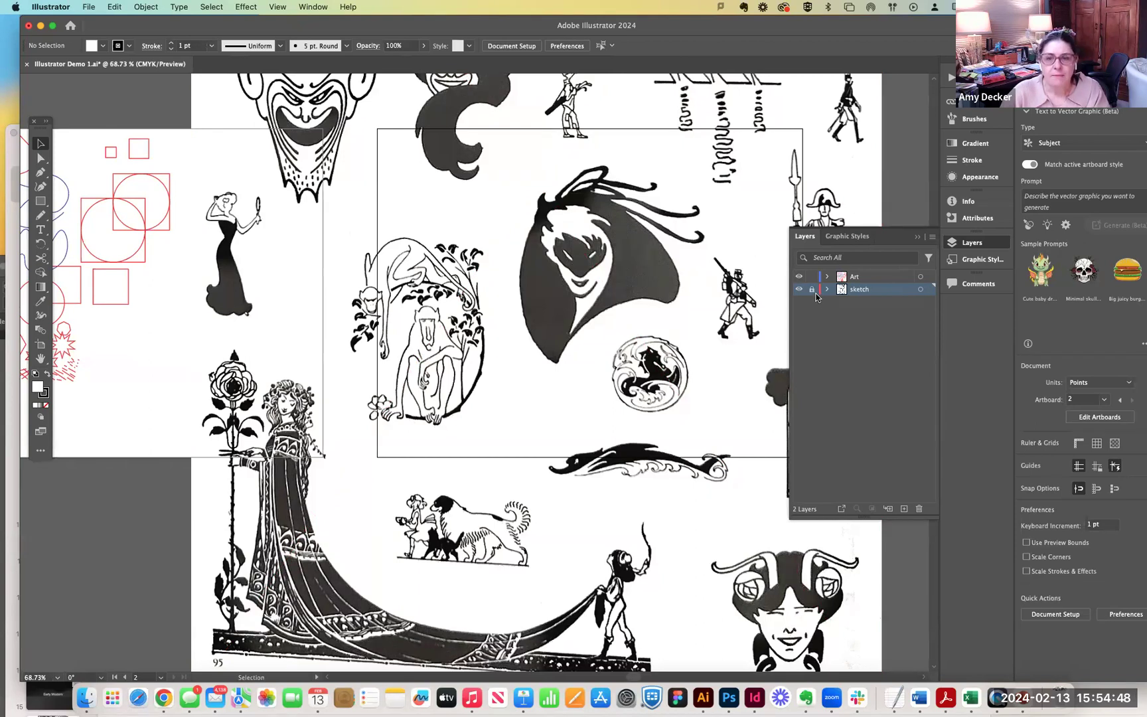
left_click(813, 291)
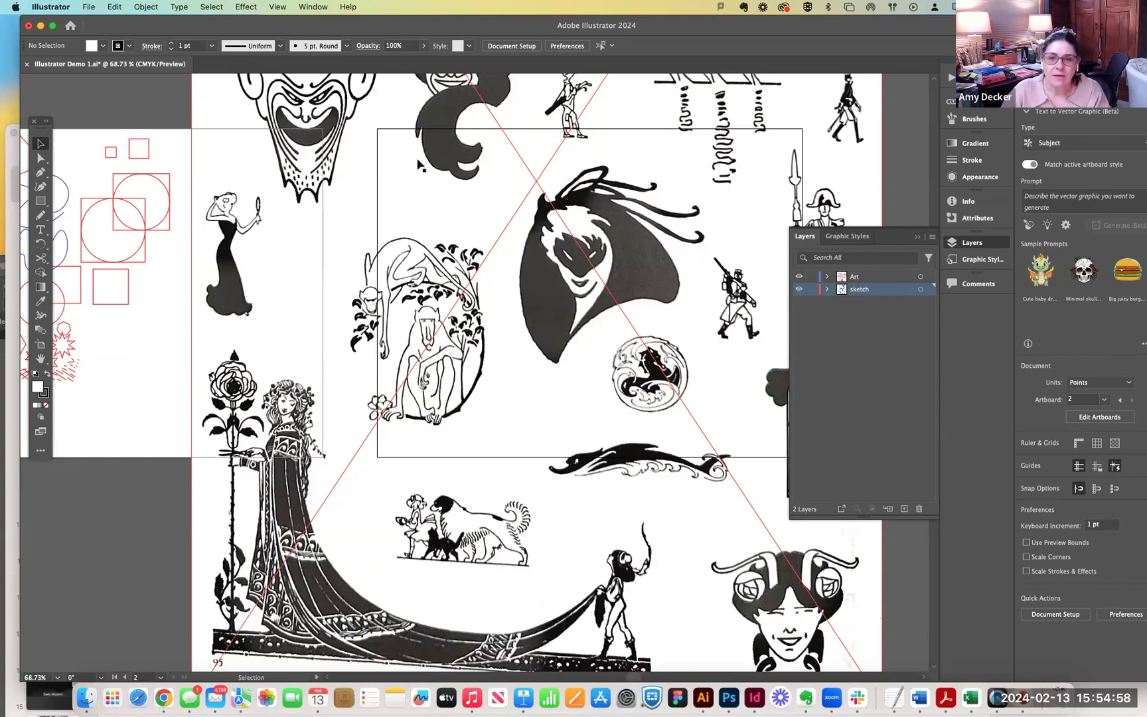
Draw a rectangle with no fill around the cloaked masked face and tighten it to about 452 by 421 pt.
left_click(41, 201)
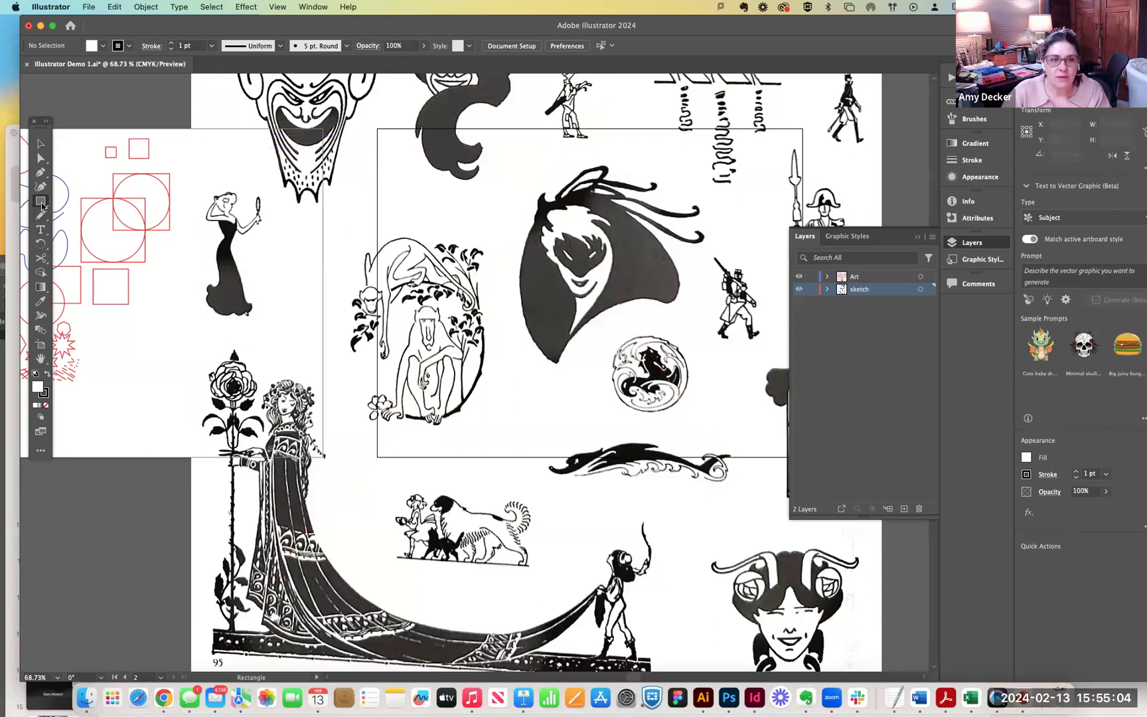
mouse_move(477, 135)
left_mouse_down()
mouse_move(735, 365)
mouse_move(741, 389)
left_mouse_up()
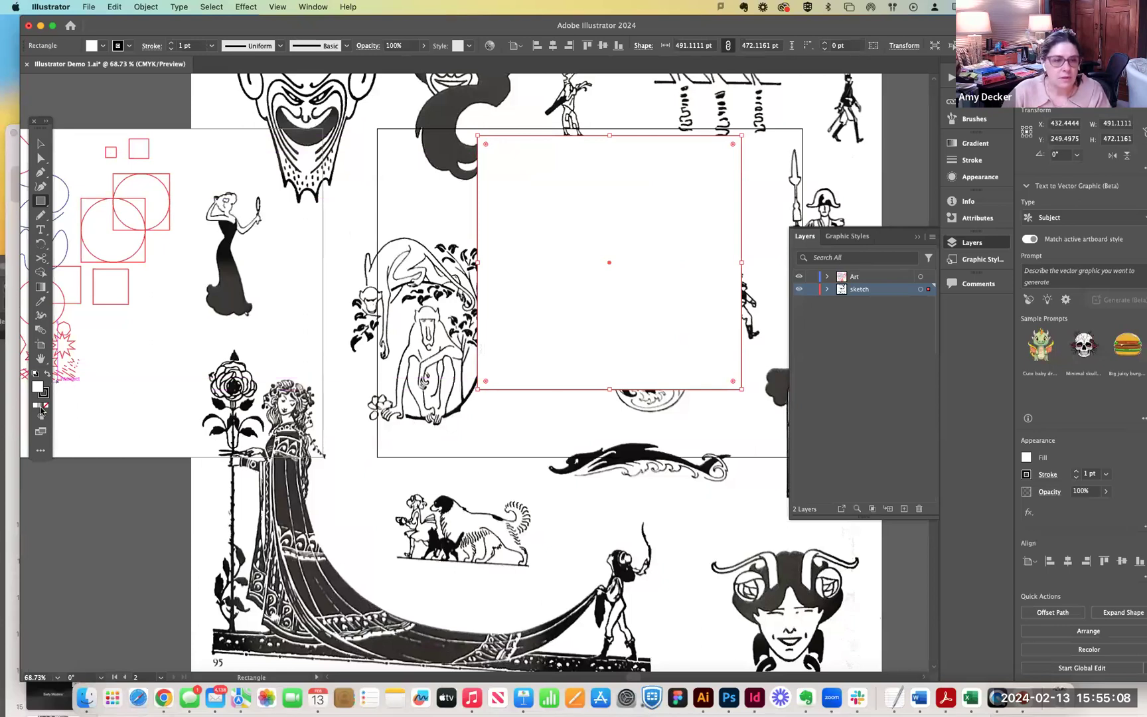
left_click(46, 406)
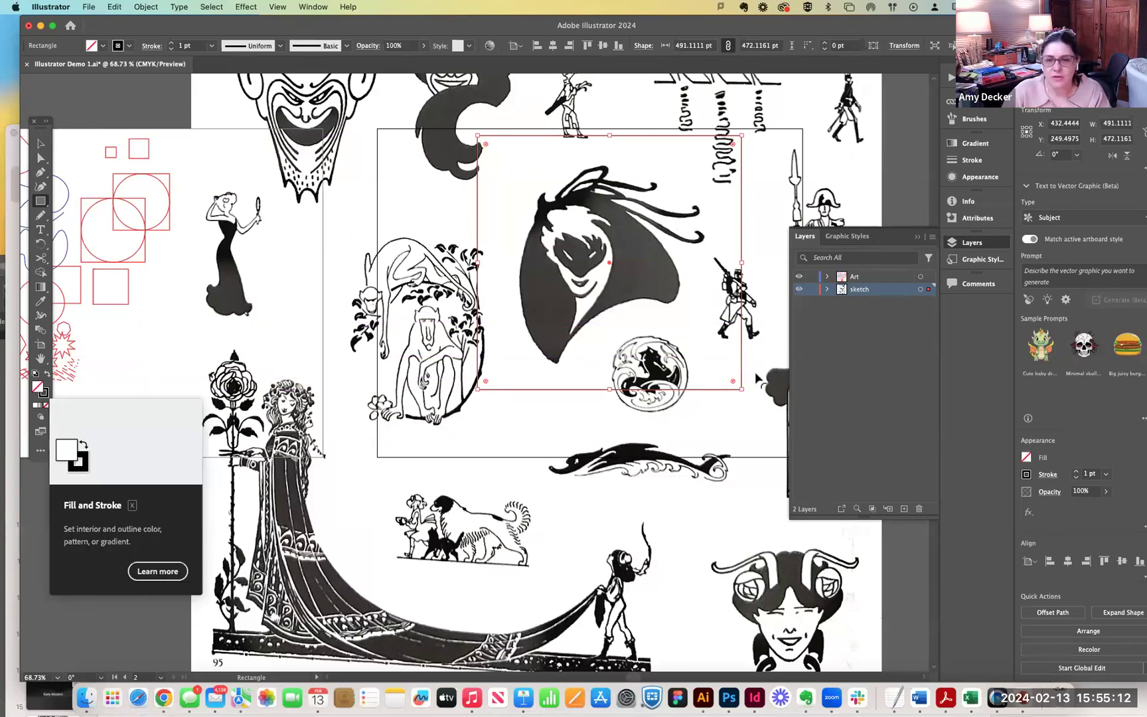
left_click_drag(742, 388, 720, 364)
left_click_drag(598, 364, 600, 375)
left_click_drag(599, 136, 599, 150)
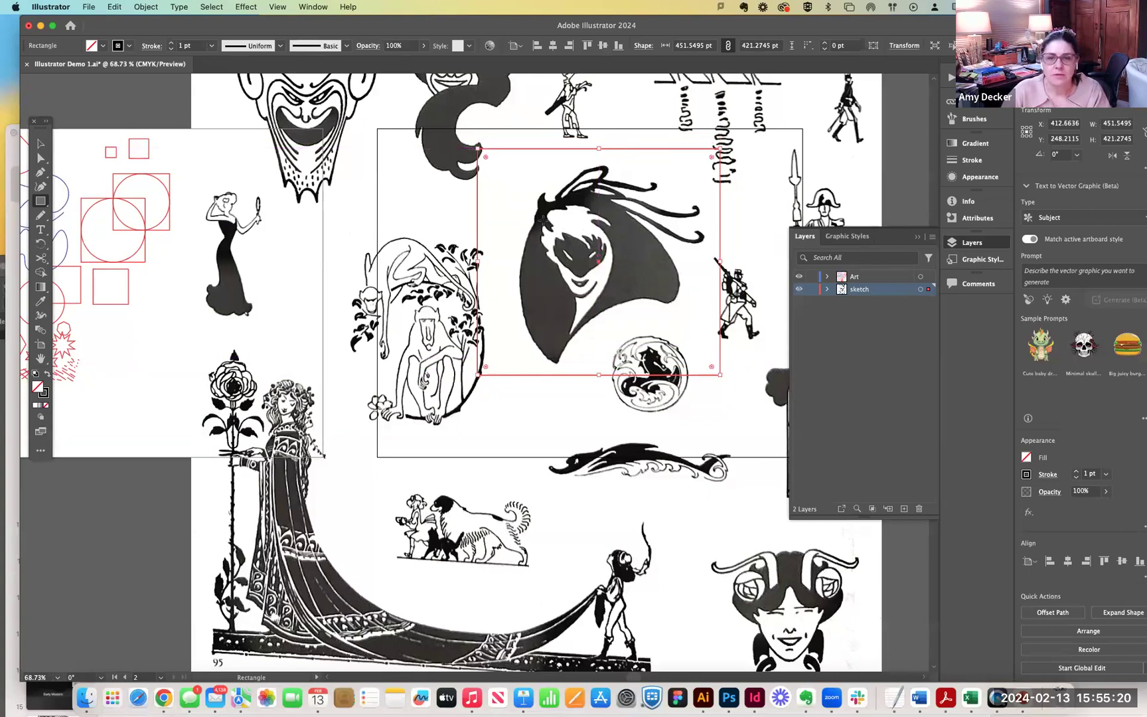
Make a clipping mask from the rectangle and the placed scan so only the masked face area shows.
left_click(40, 143)
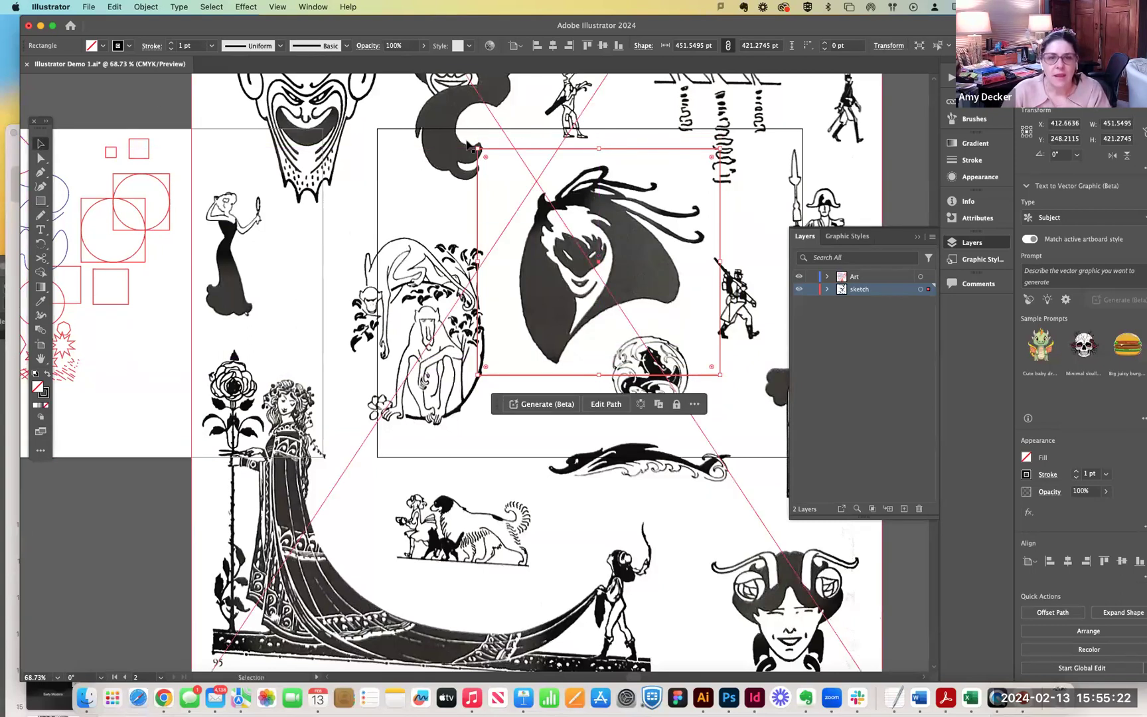
left_click(380, 121, "shift")
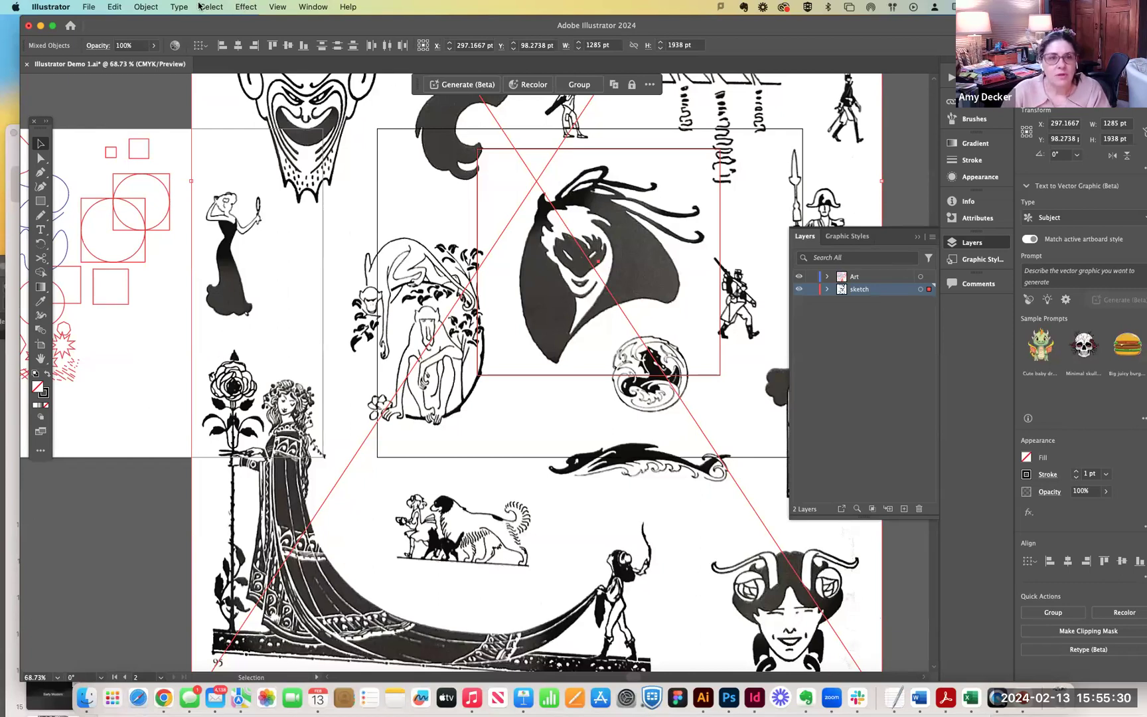
left_click(140, 8)
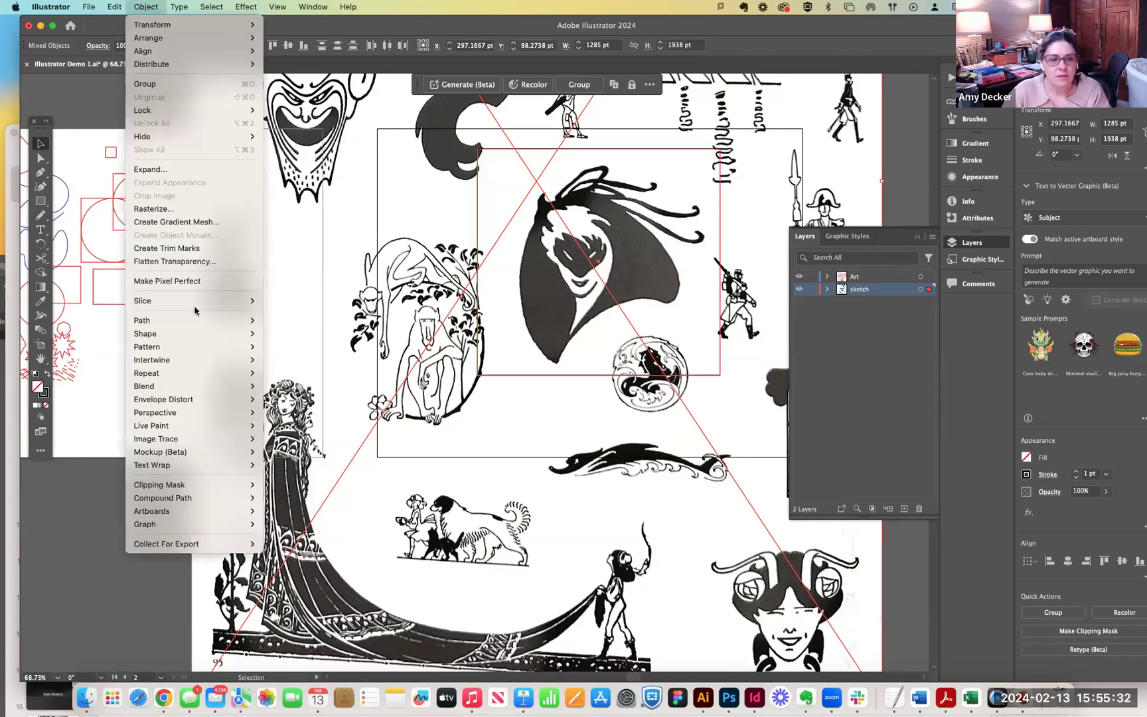
mouse_move(223, 491)
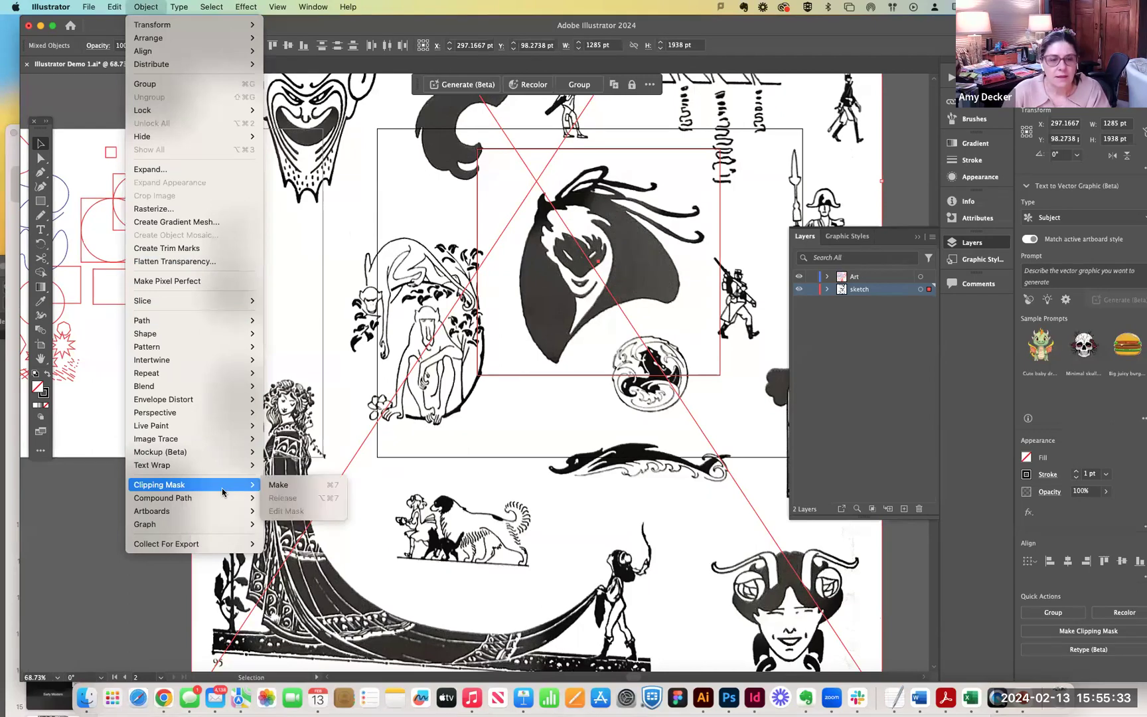
left_click(299, 487)
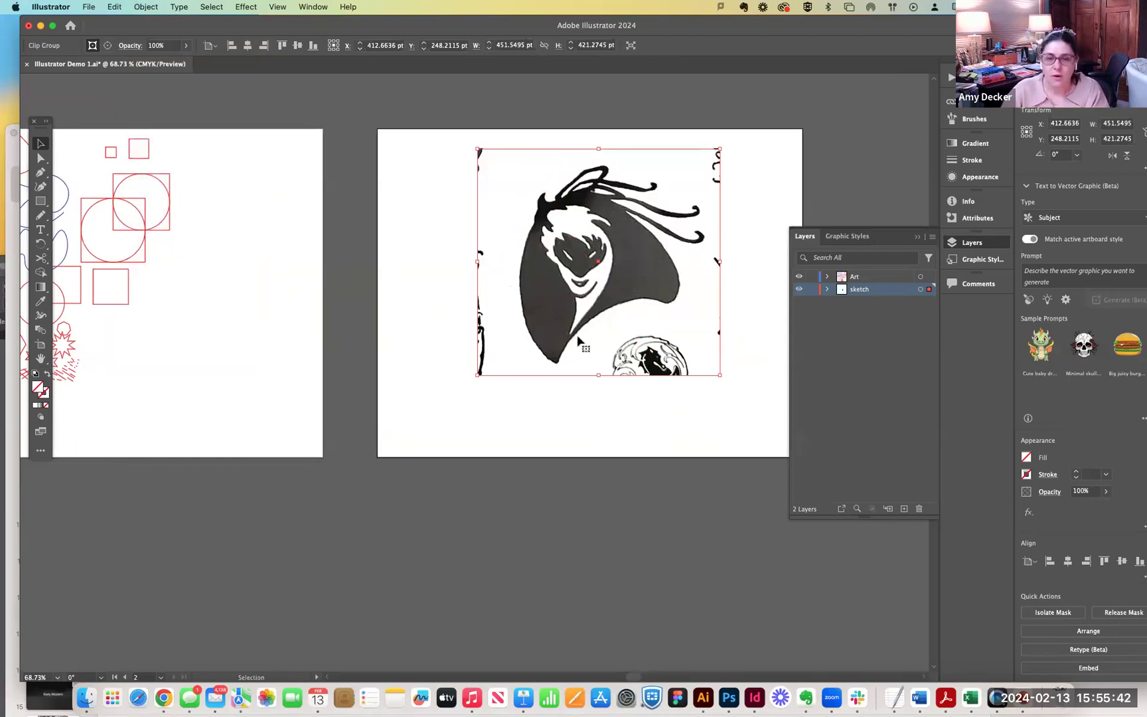
Pull the clipping path's left and right edges inward to a width of about 394 pt, cropping stray marks beside the masked face.
left_click(40, 158)
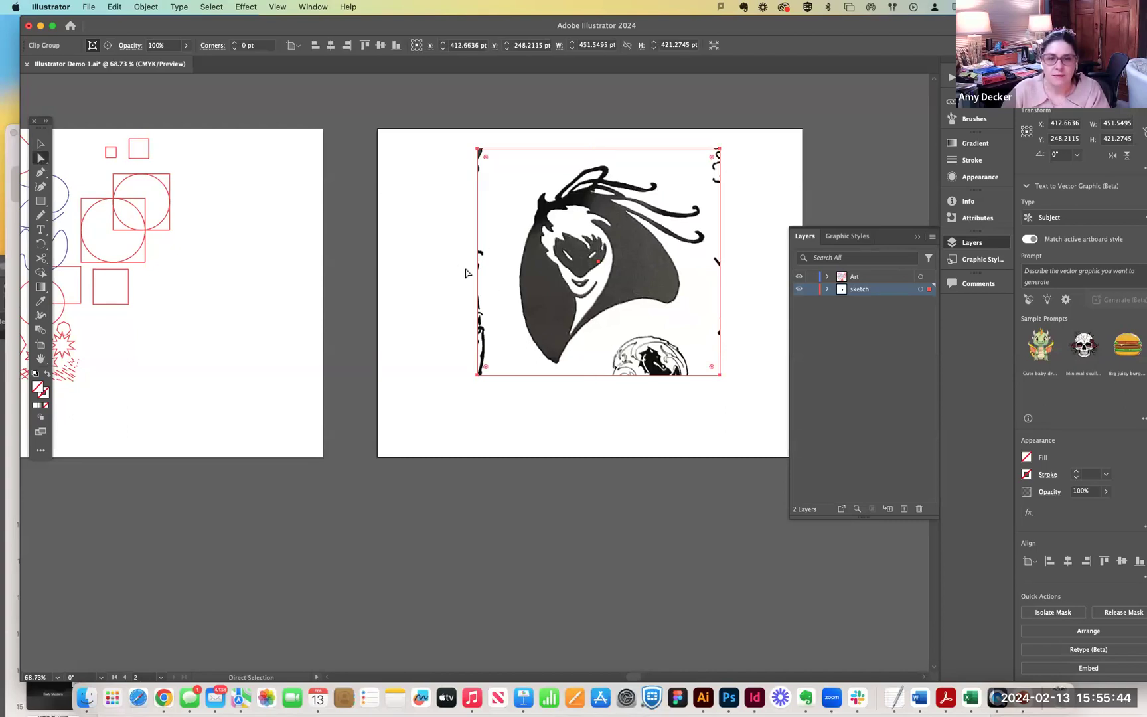
left_click(458, 271)
left_click(475, 264)
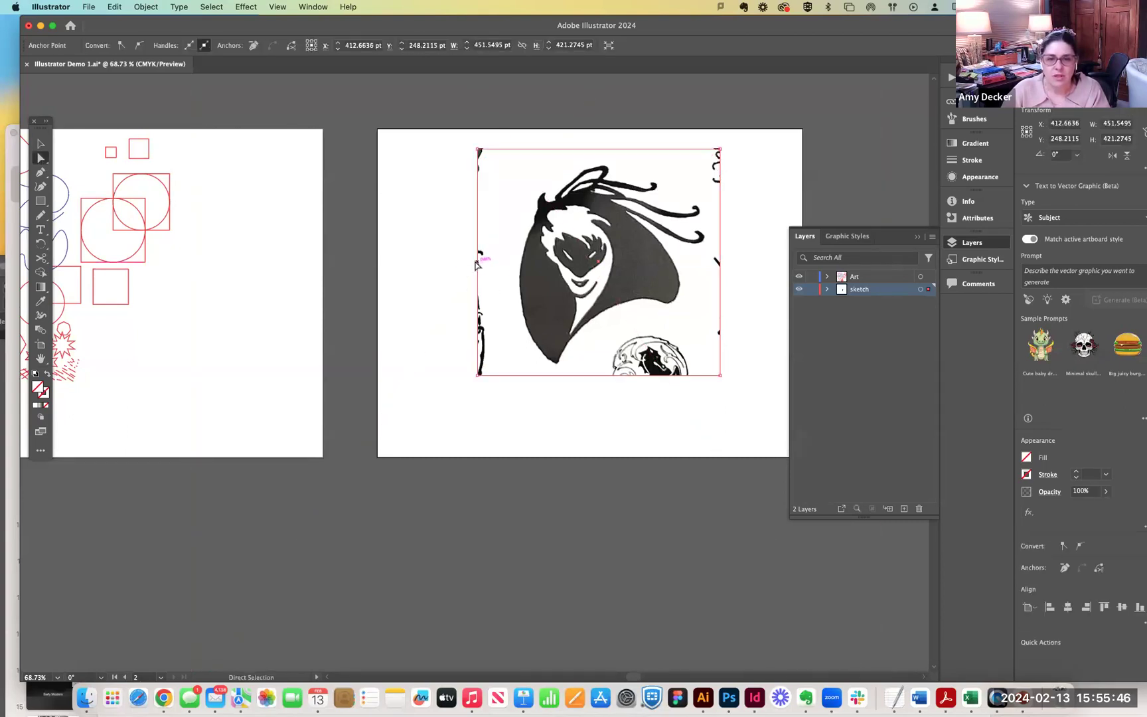
left_click(487, 268)
left_click(477, 267)
left_click(463, 185)
left_click(476, 162)
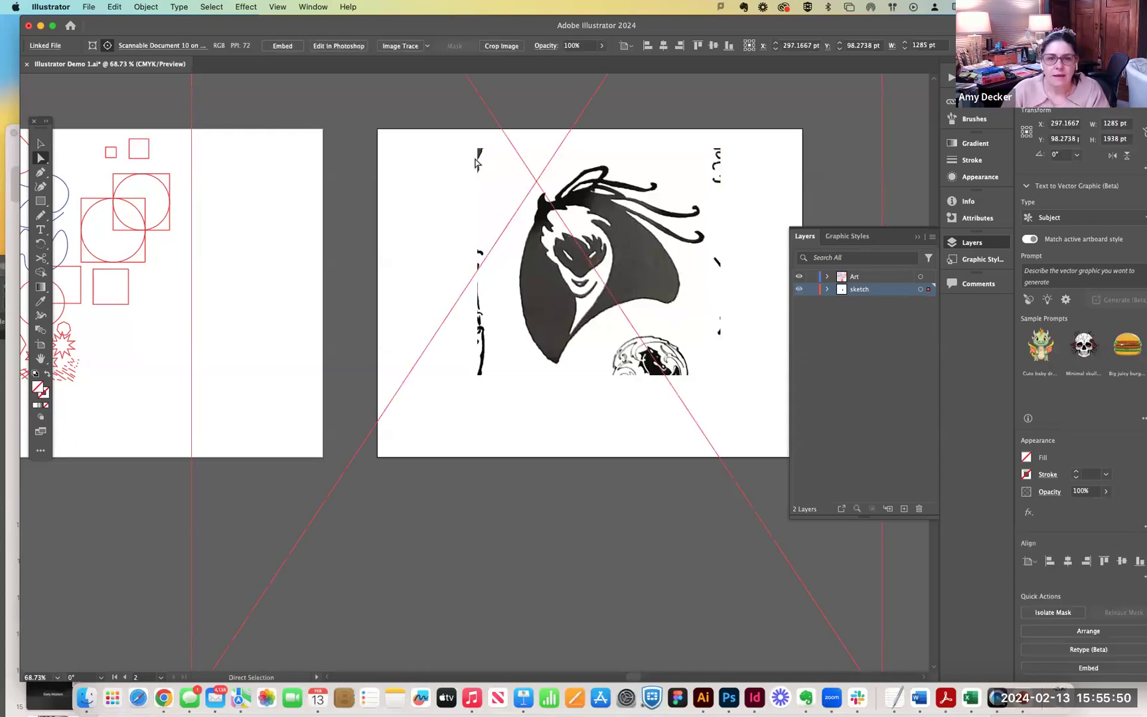
left_click_drag(475, 161, 499, 161)
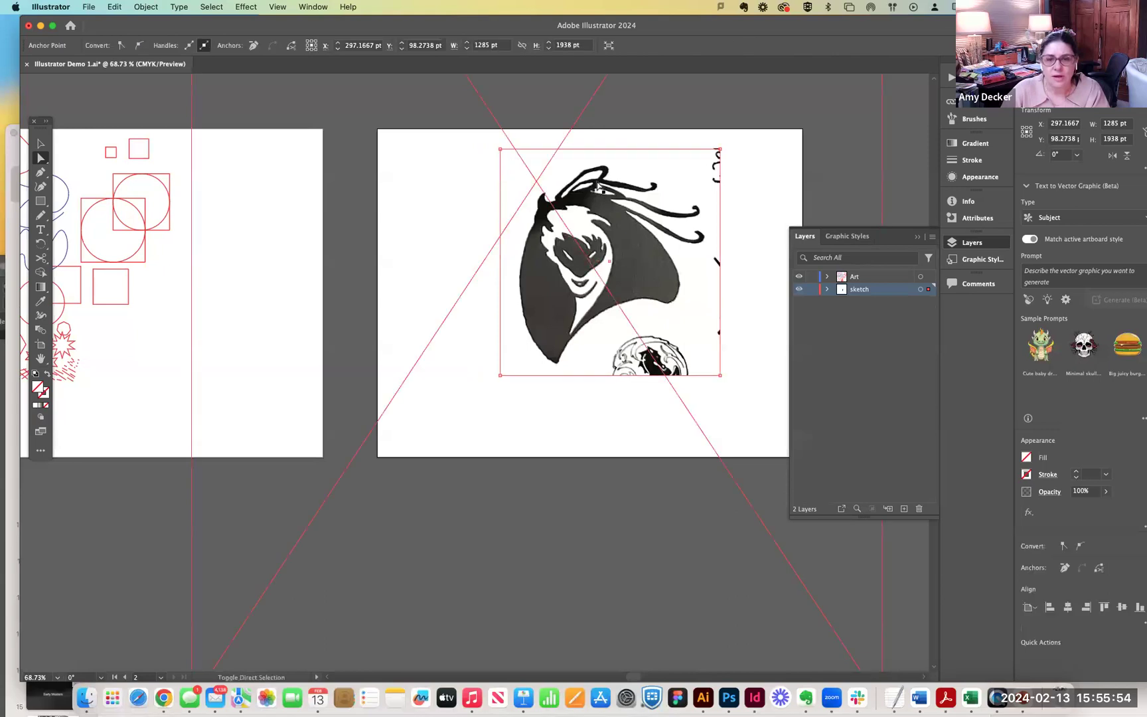
left_click(717, 199)
left_click_drag(716, 203, 712, 200)
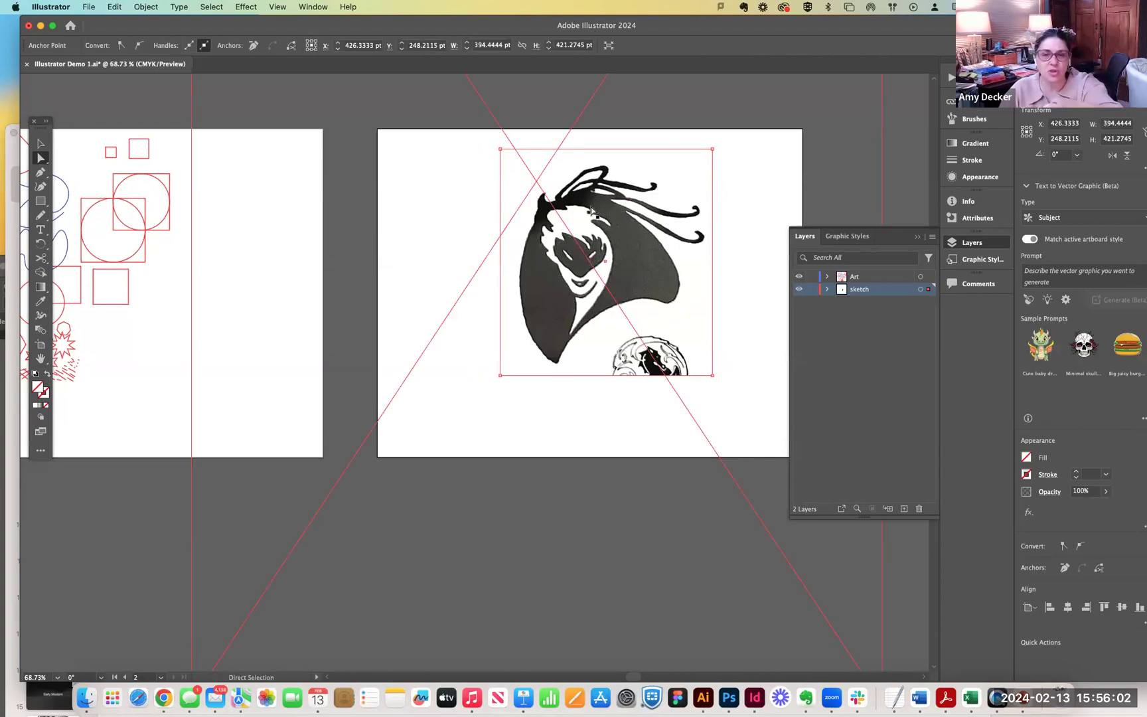
left_click(769, 181)
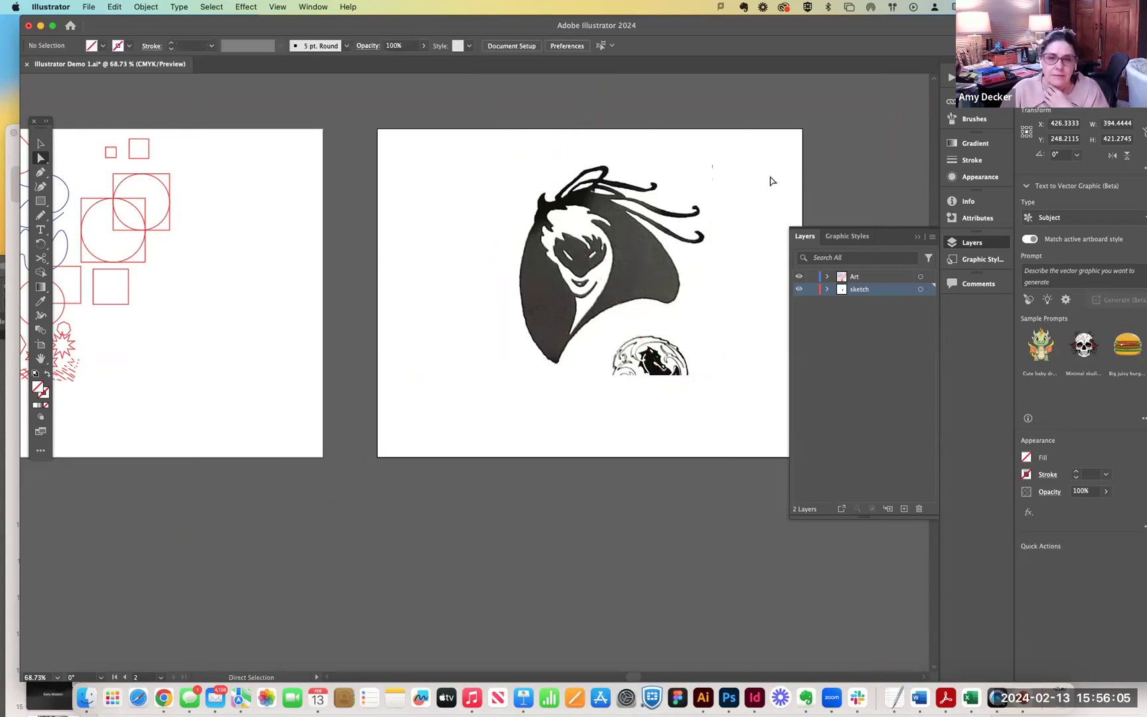
Lock the sketch layer holding the clipped scan.
left_click(810, 289)
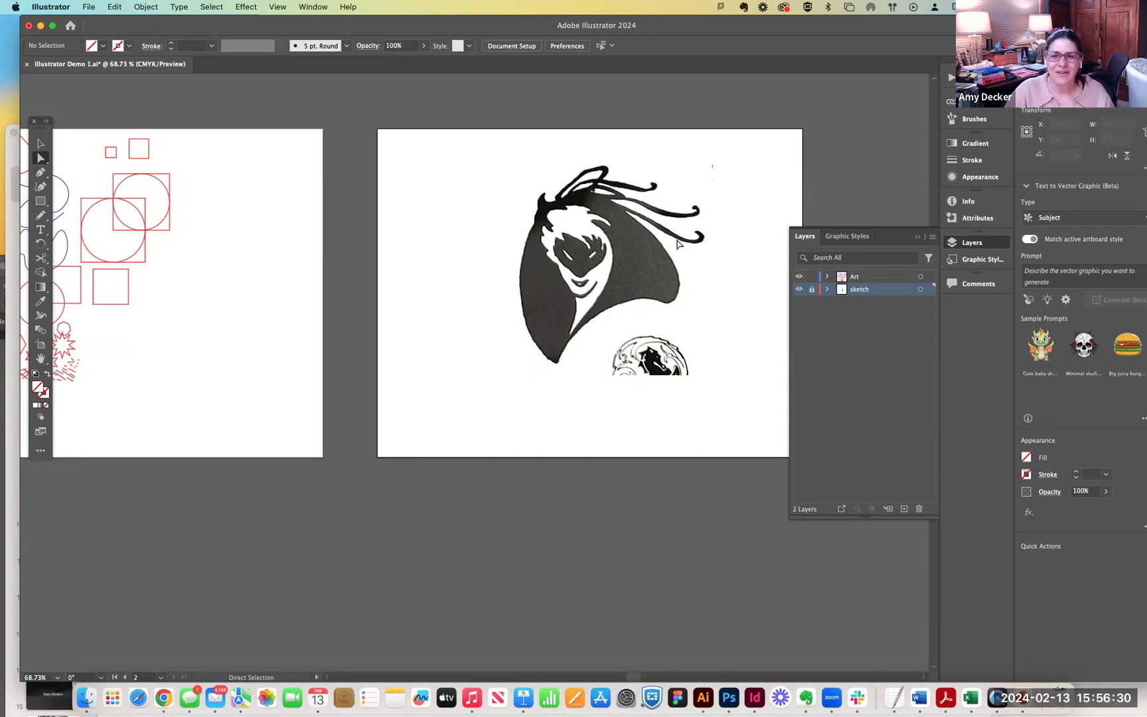
scroll(586, 248, "up", 5)
scroll(586, 247, "down", 5)
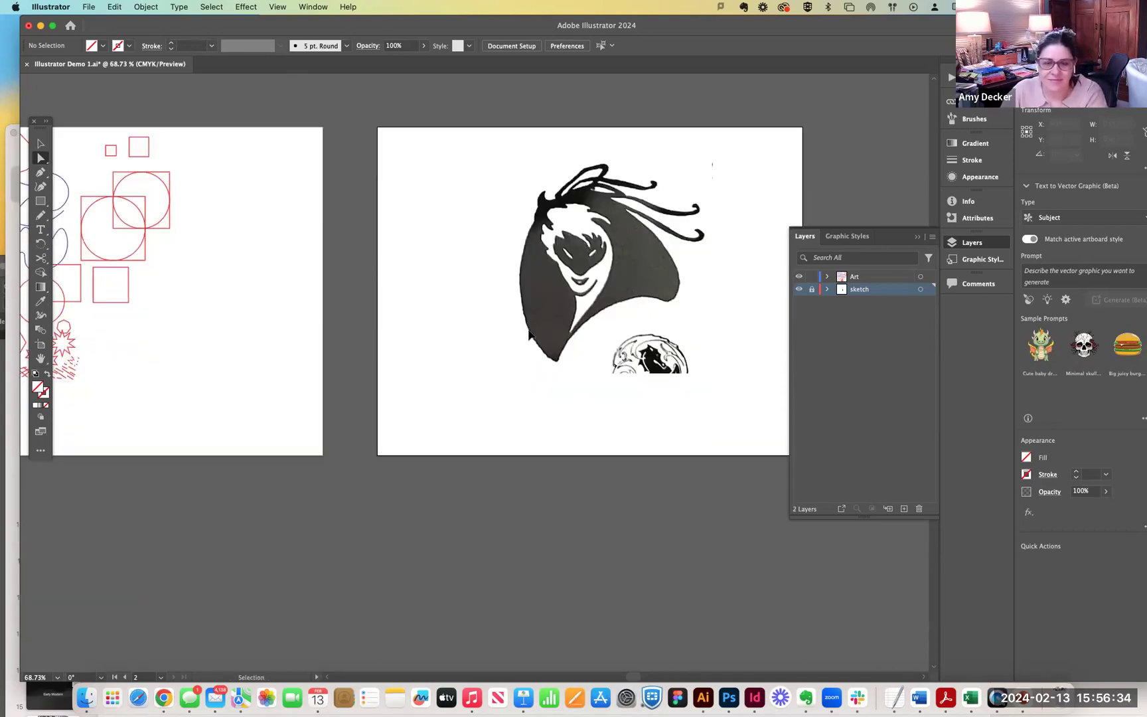
Examine the Pencil tool's options for fidelity, stroke fill, path closing and editing of selected paths.
key("super+1")
left_click_drag(512, 251, 441, 321)
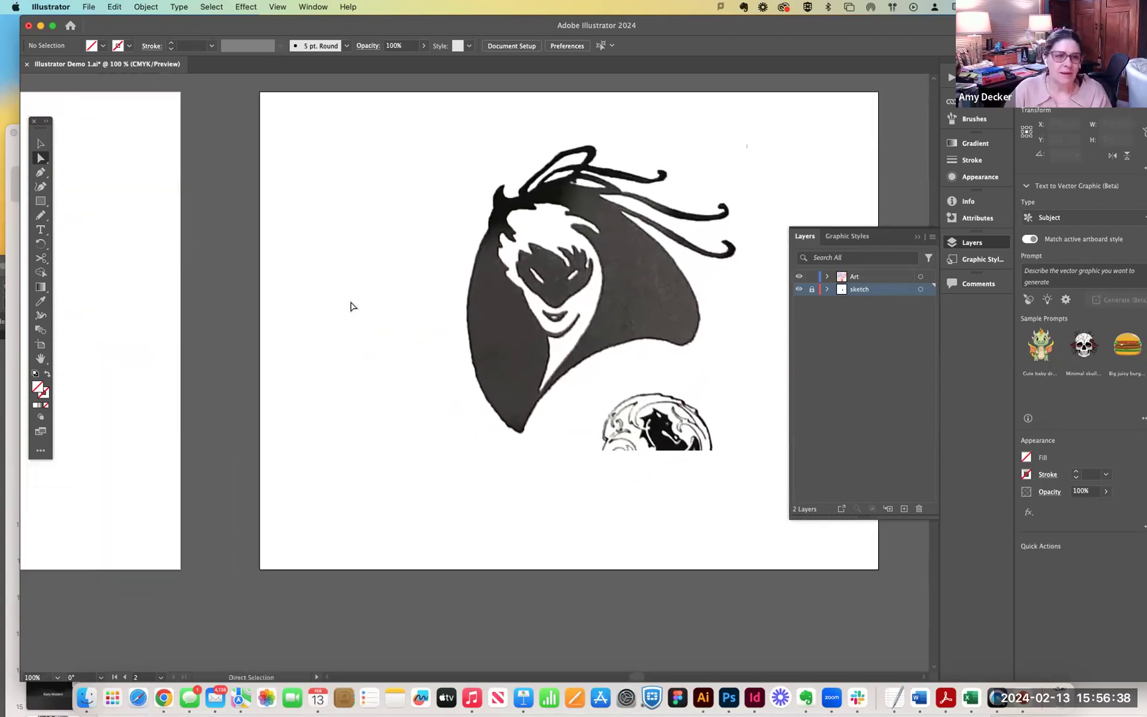
left_click(41, 215)
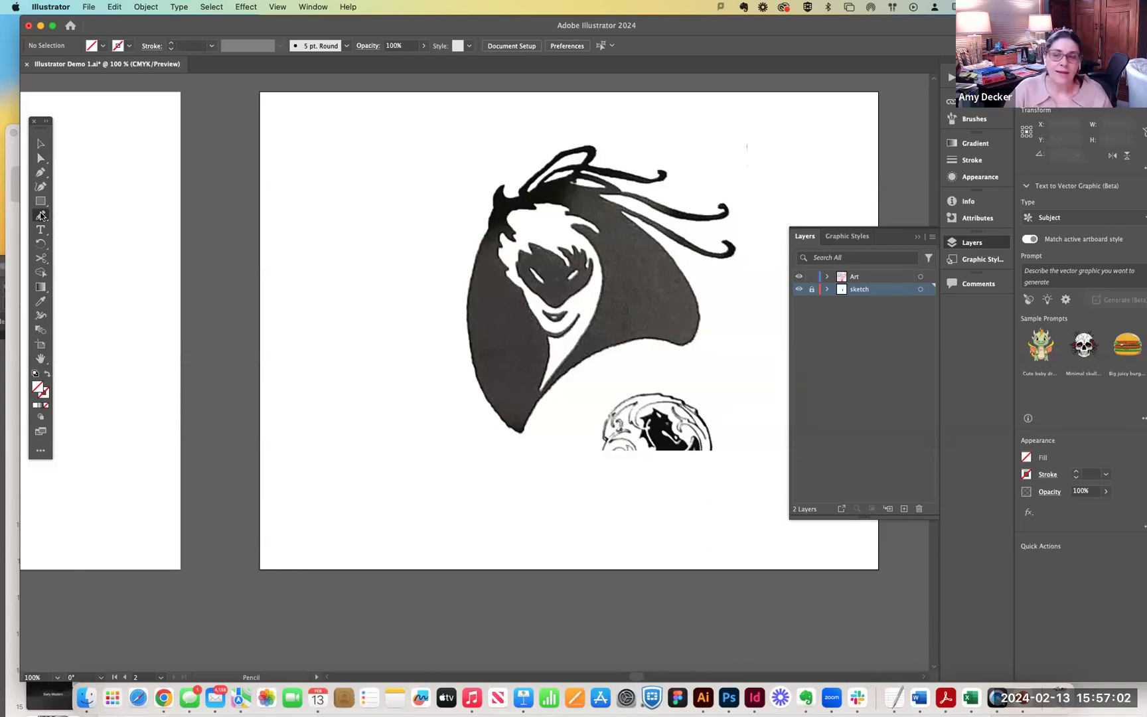
left_click(41, 215)
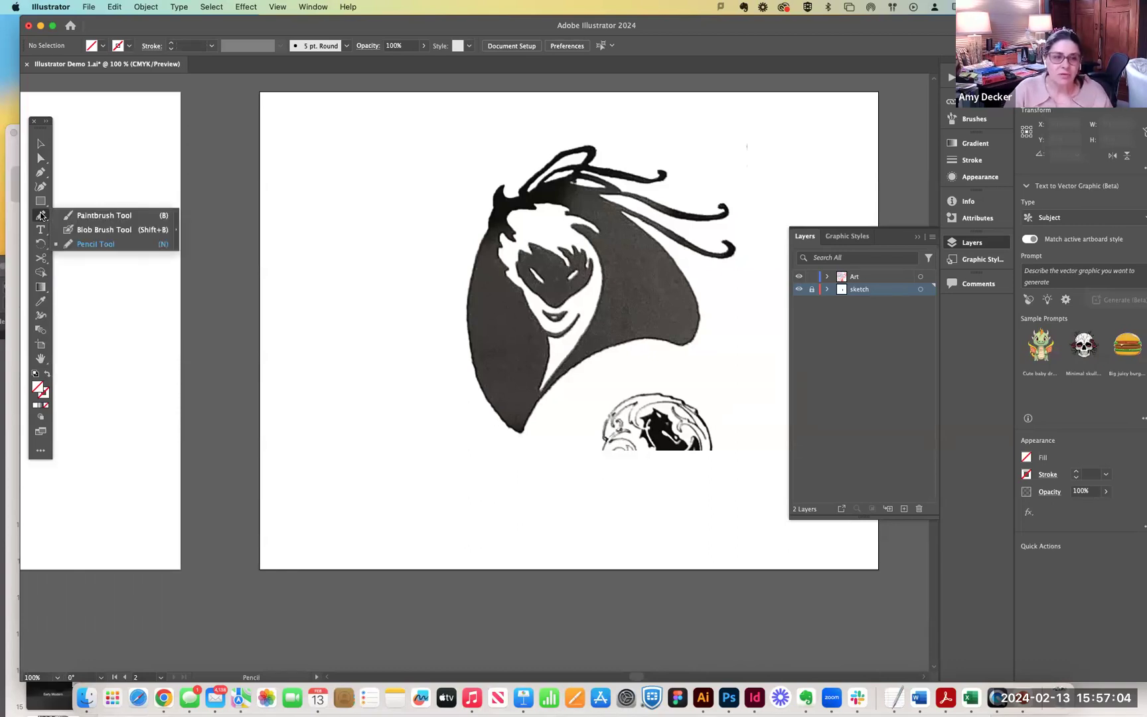
double_click(41, 215)
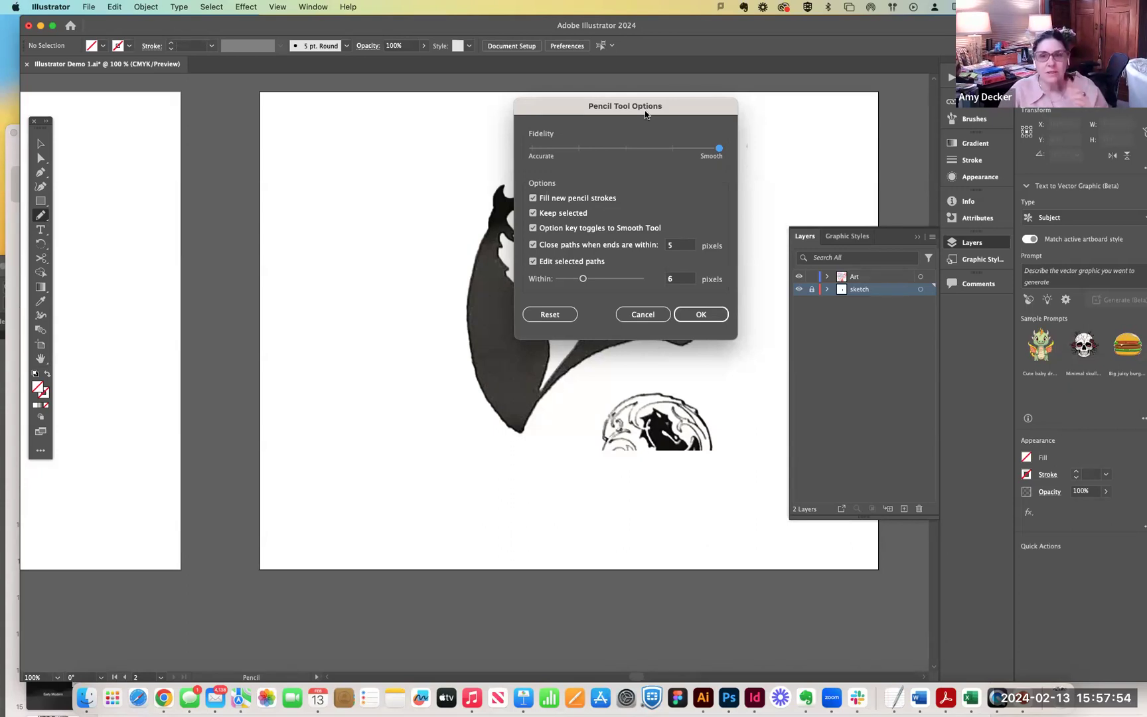
left_click_drag(644, 110, 661, 118)
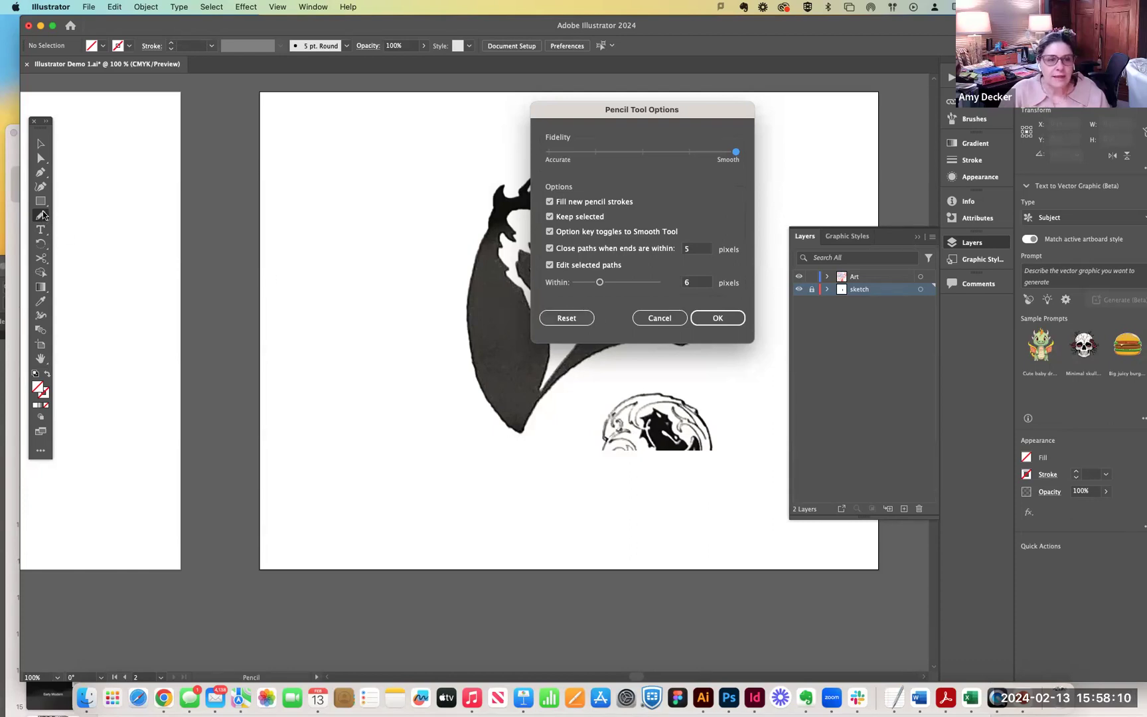
left_click(659, 318)
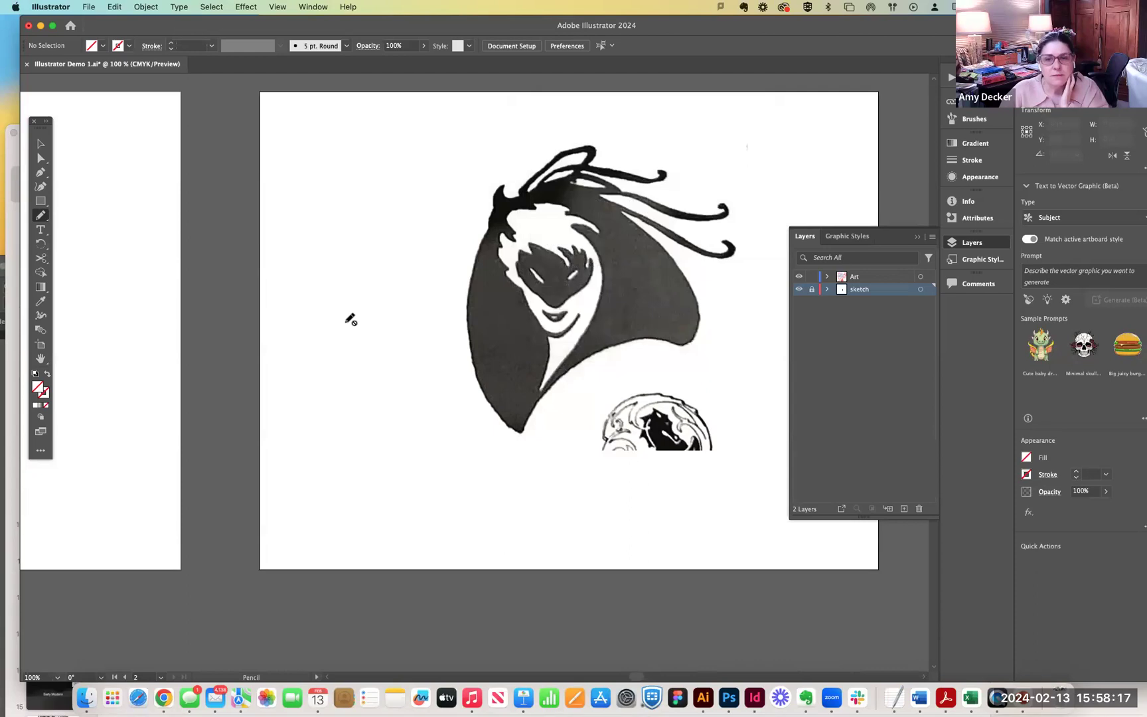
Configure the Pencil tool with fidelity at full Smooth and filling of new pencil strokes turned off.
left_click(40, 216)
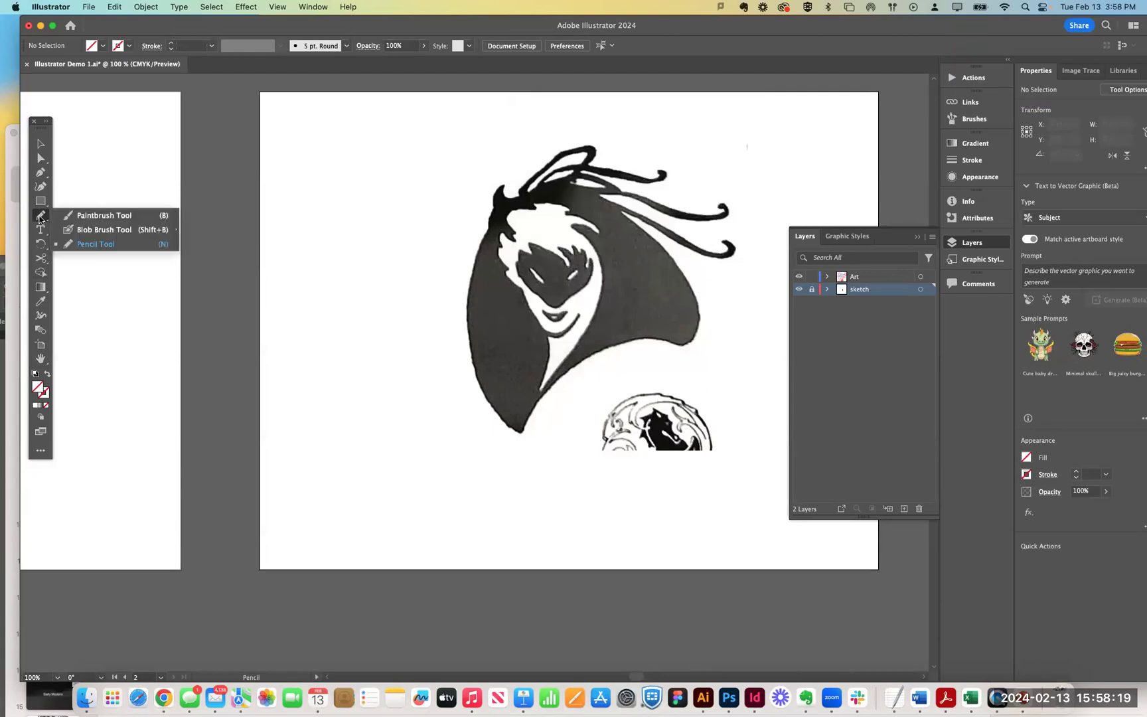
left_click(127, 245)
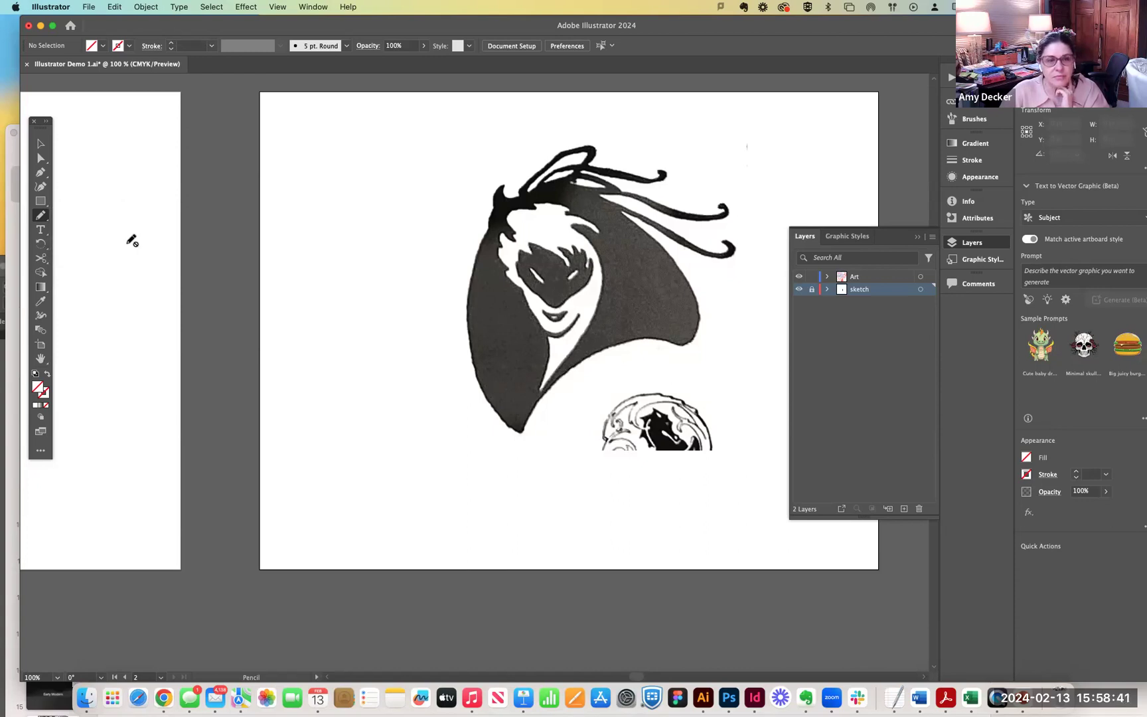
double_click(39, 216)
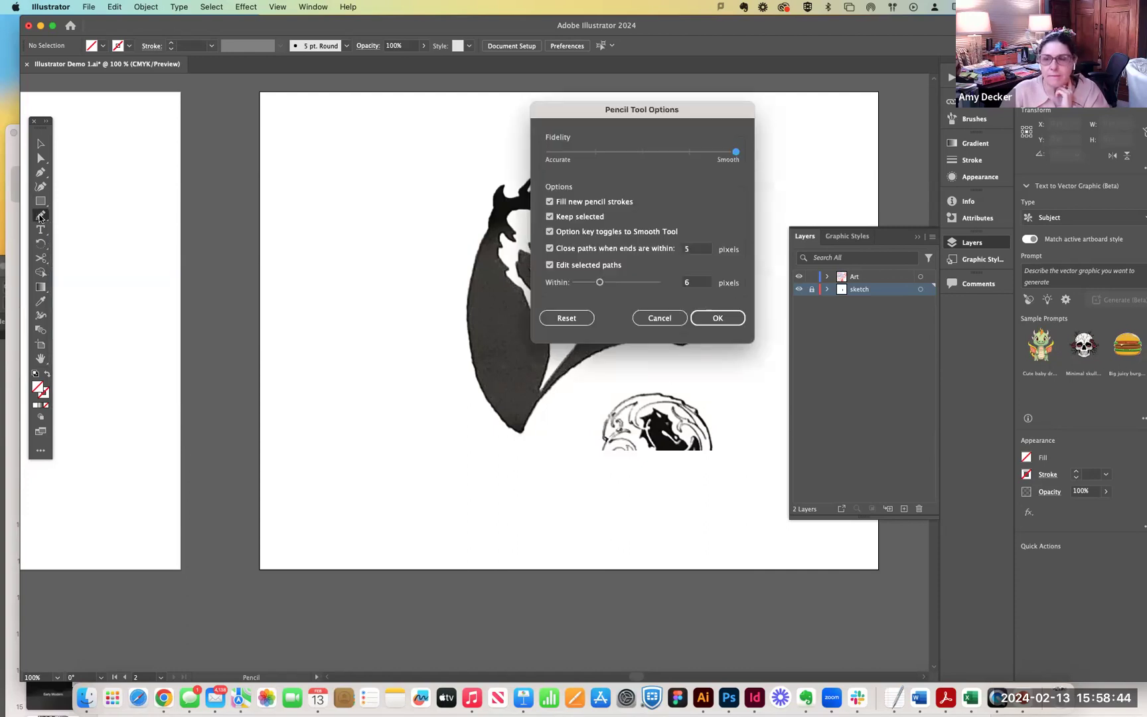
mouse_move(591, 115)
left_mouse_down()
mouse_move(236, 122)
mouse_move(267, 132)
left_mouse_up()
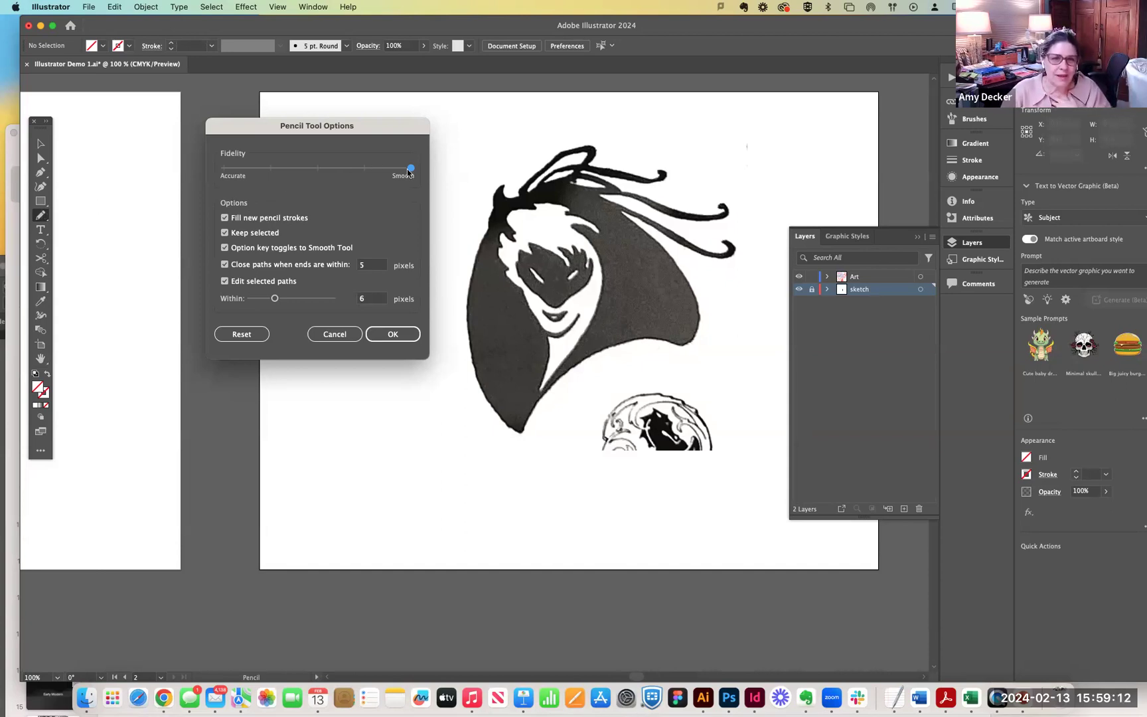
left_click_drag(410, 168, 318, 168)
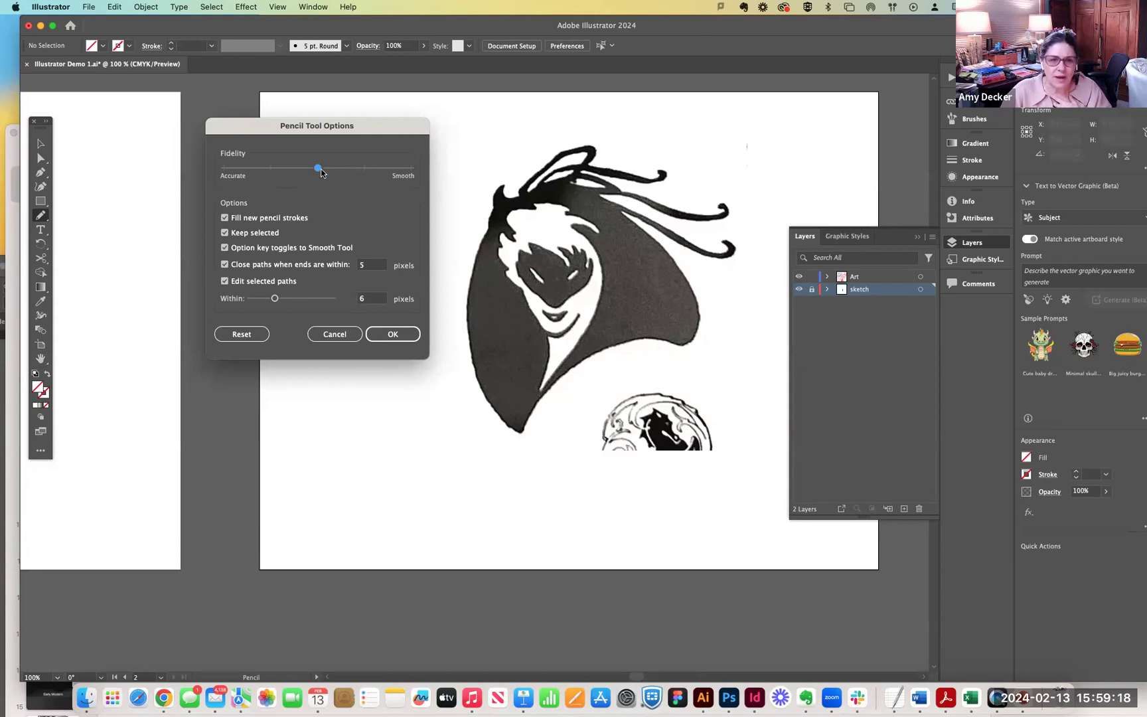
left_click_drag(321, 171, 432, 170)
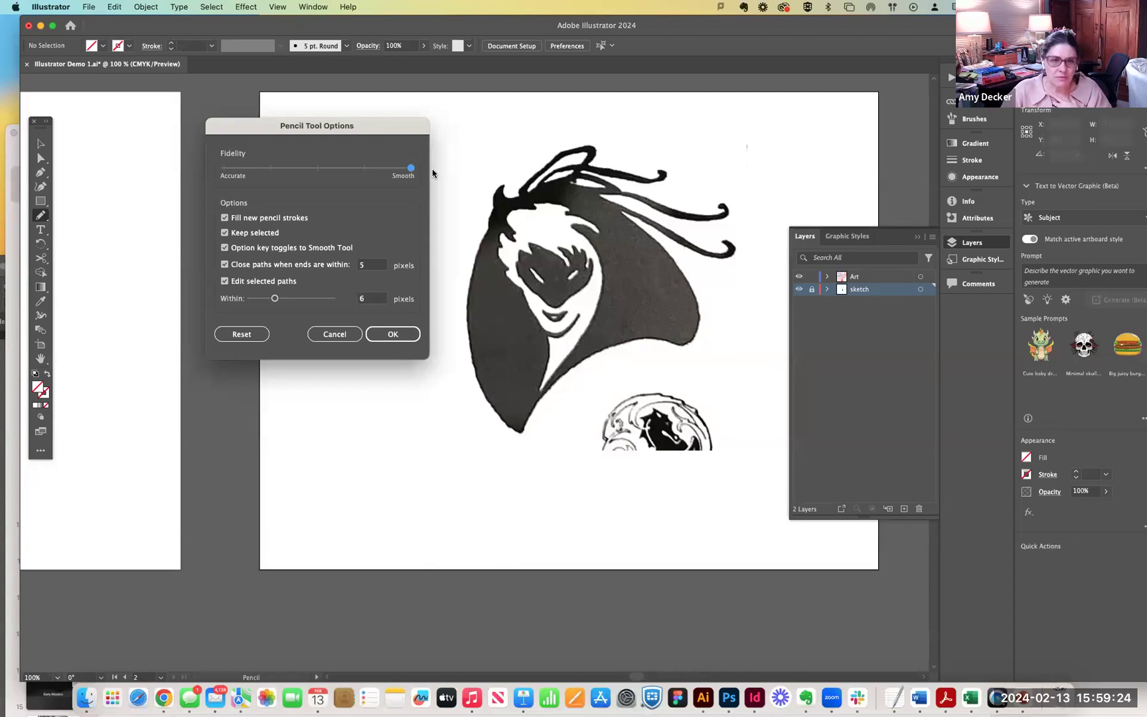
left_click(224, 217)
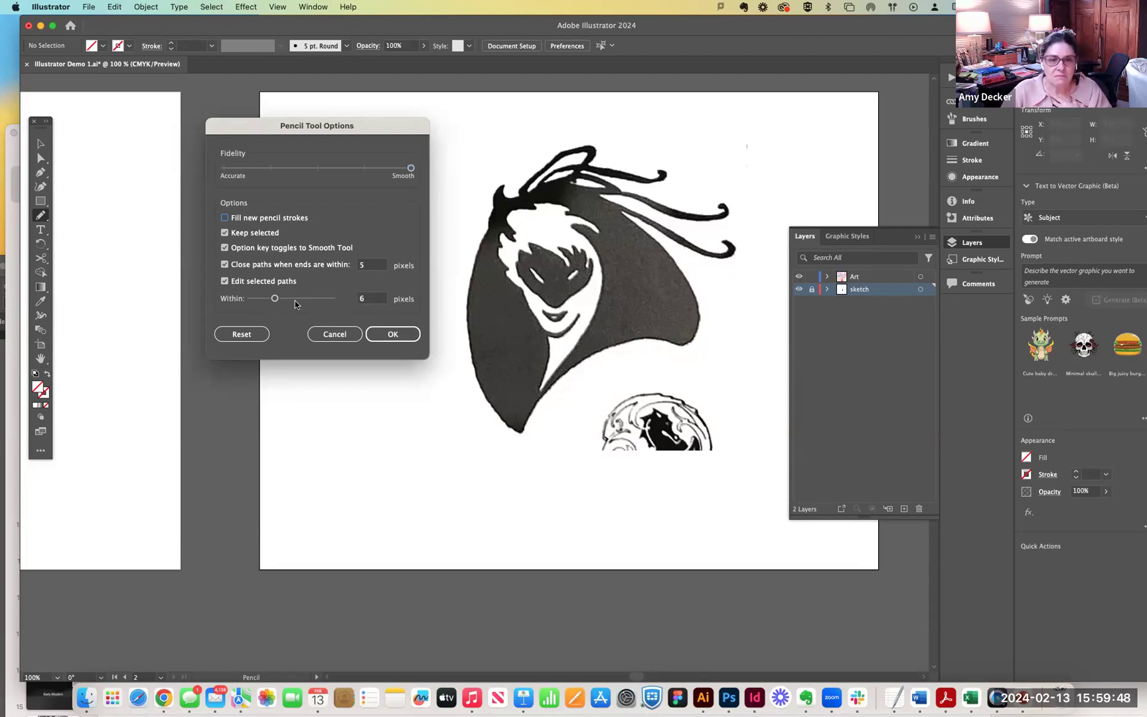
left_click(391, 335)
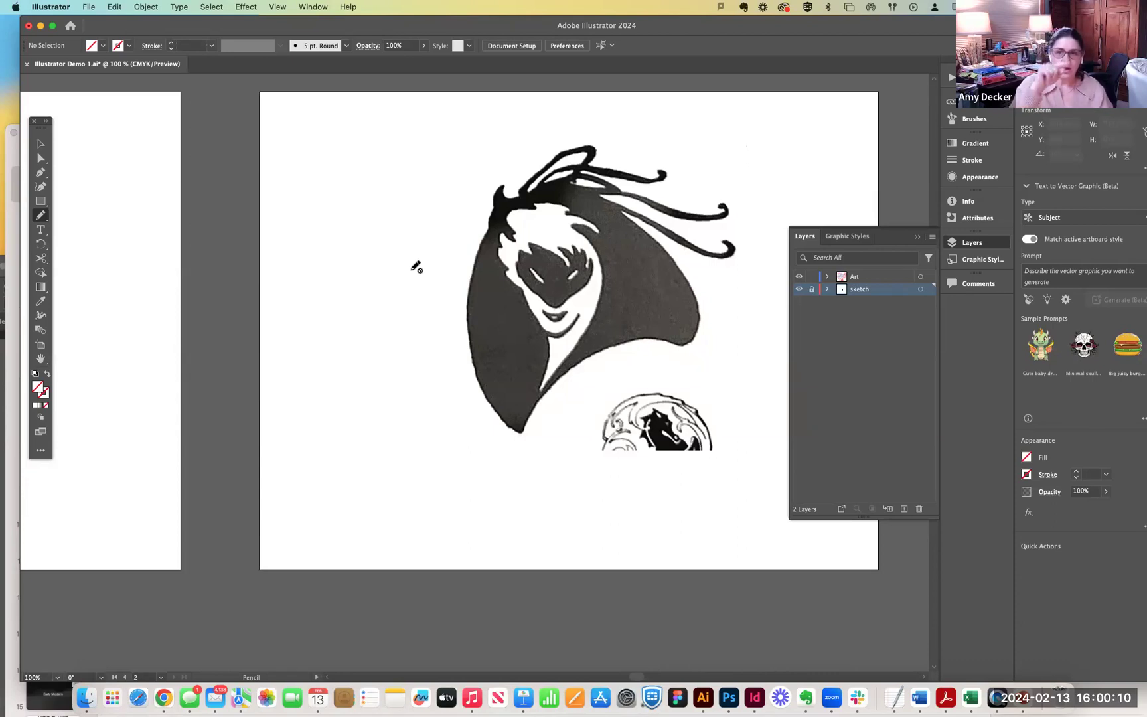
Make the Art layer active and try a freehand Pencil stroke beside the cloak, undoing that test stroke.
mouse_move(408, 272)
left_mouse_down()
mouse_move(416, 311)
mouse_move(407, 304)
left_mouse_up()
mouse_move(471, 224)
left_mouse_down()
mouse_move(343, 338)
mouse_move(398, 294)
mouse_move(420, 365)
left_mouse_up()
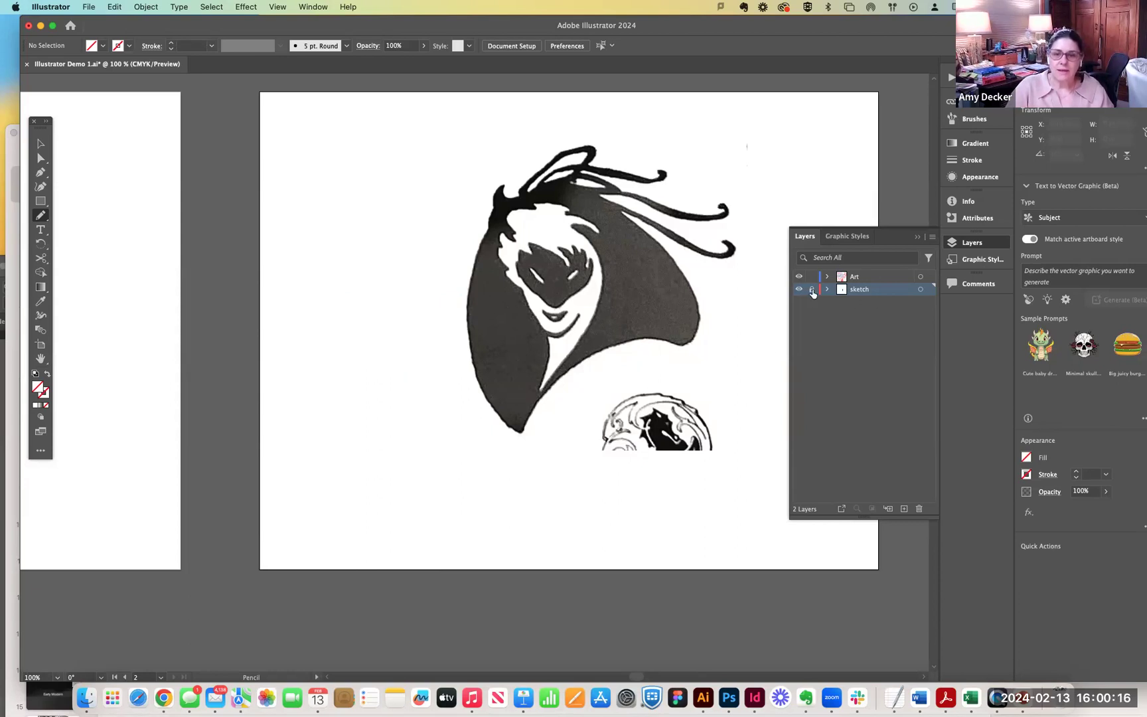
left_click(877, 279)
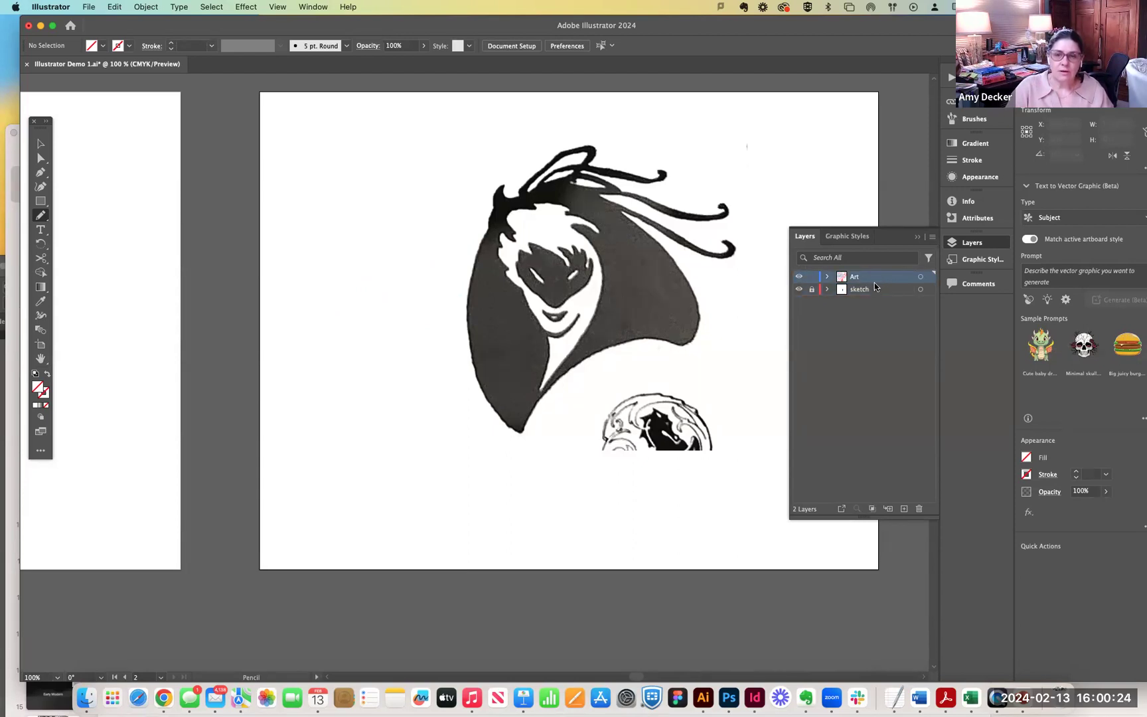
mouse_move(425, 233)
left_mouse_down()
mouse_move(392, 258)
mouse_move(472, 412)
left_mouse_up()
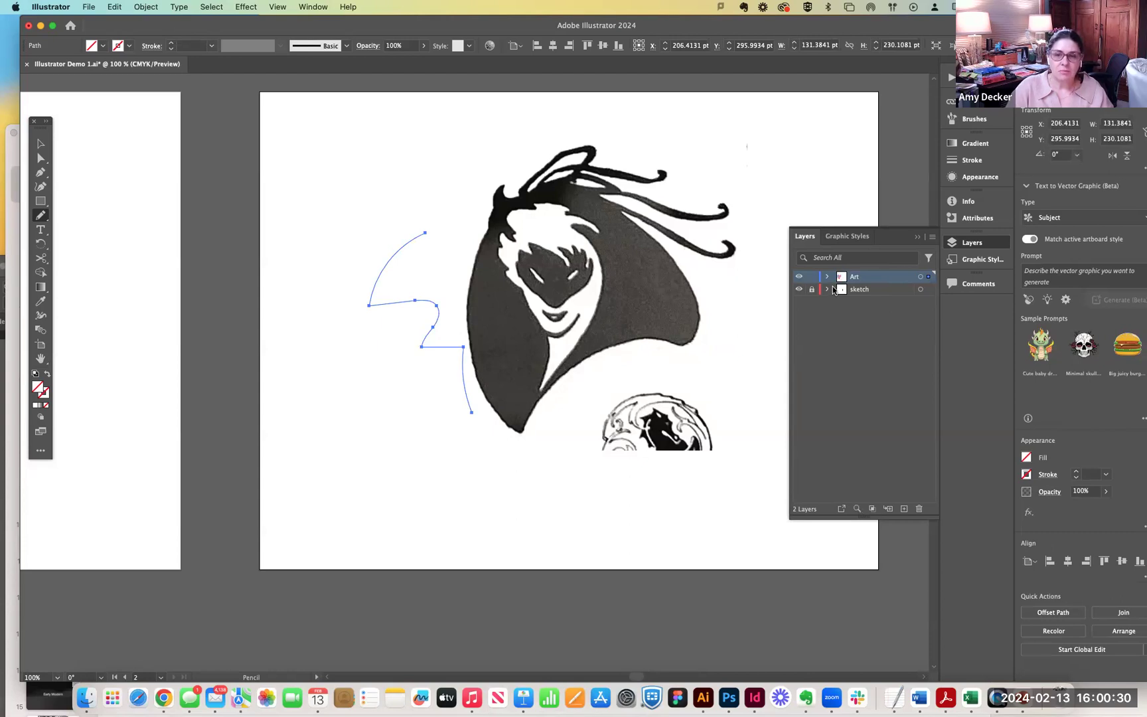
key("super+z")
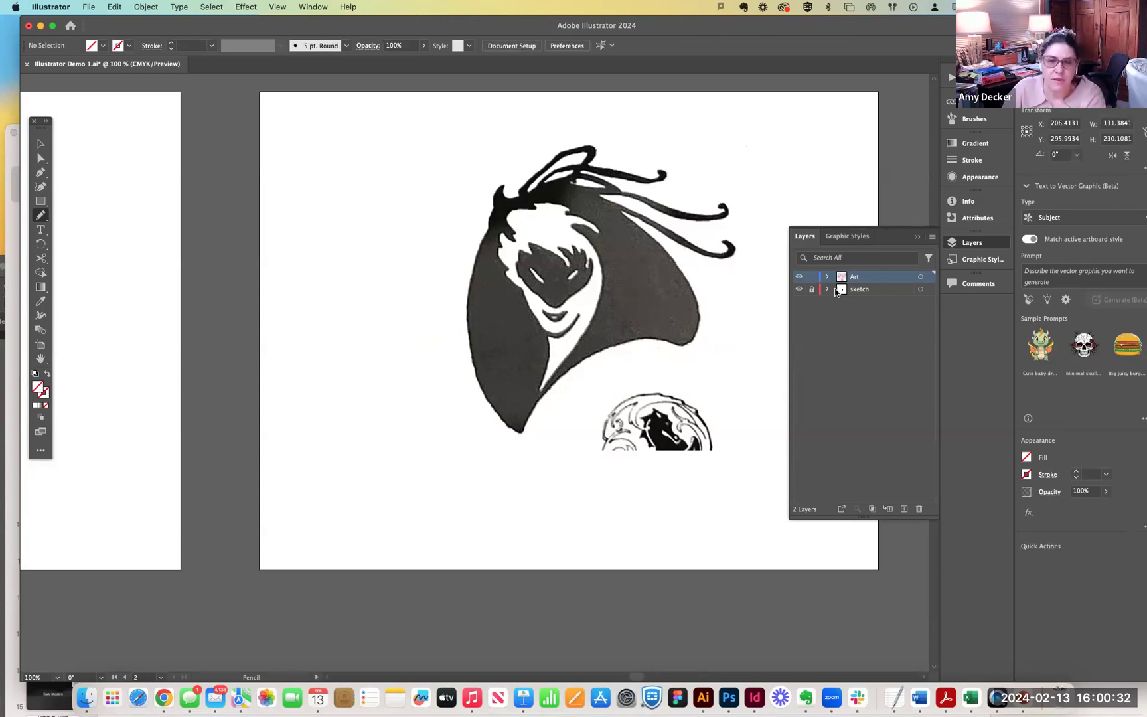
Trace the cloak with the Pencil tool from the hair spike around the lower point to the far hem corner, about 296 by 319 pt.
key("super+equal")
key("super+equal")
key("space")
mouse_move(532, 332)
left_mouse_down()
mouse_move(361, 314)
mouse_move(251, 462)
mouse_move(295, 438)
left_mouse_up()
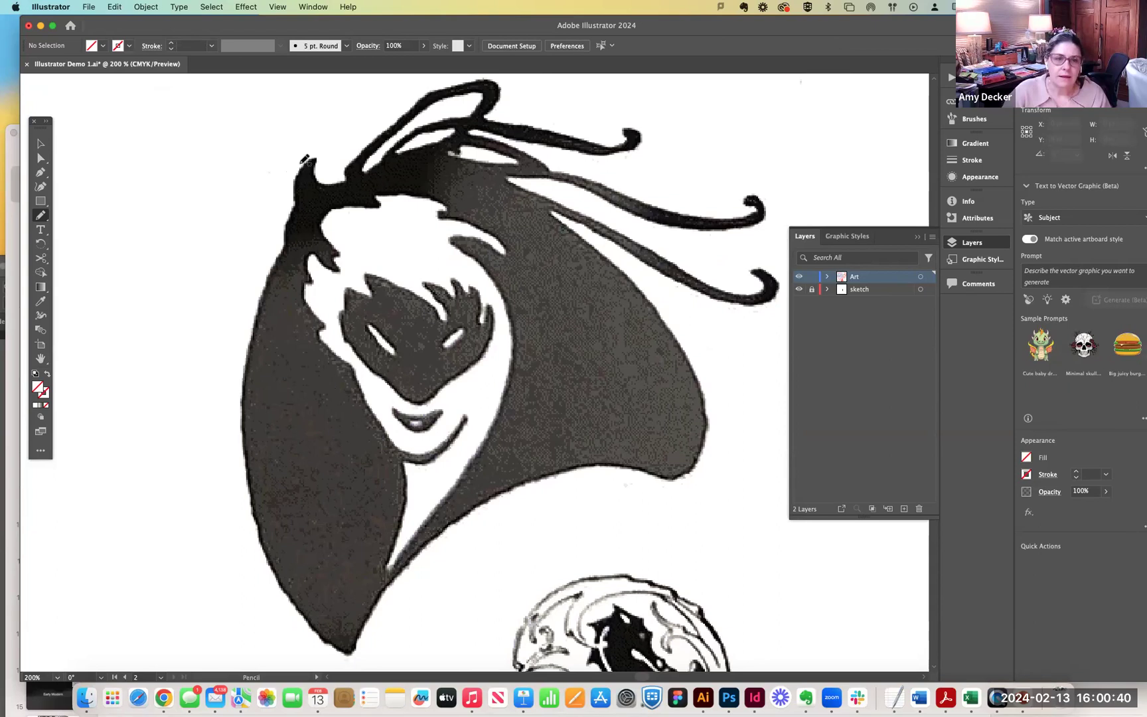
mouse_move(317, 153)
left_mouse_down()
mouse_move(296, 179)
mouse_move(251, 352)
left_mouse_up()
left_click_drag(248, 395, 248, 438)
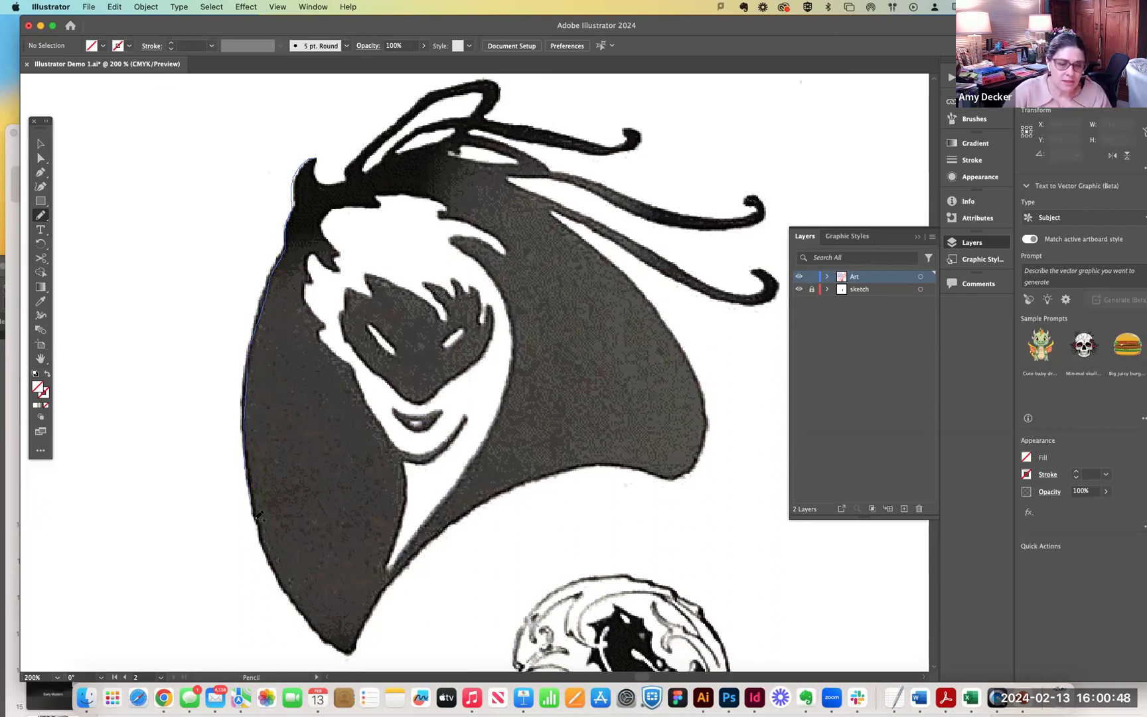
mouse_move(269, 560)
left_mouse_down()
mouse_move(293, 629)
mouse_move(341, 659)
mouse_move(426, 546)
mouse_move(479, 509)
mouse_move(572, 471)
mouse_move(677, 476)
mouse_move(707, 435)
left_mouse_up()
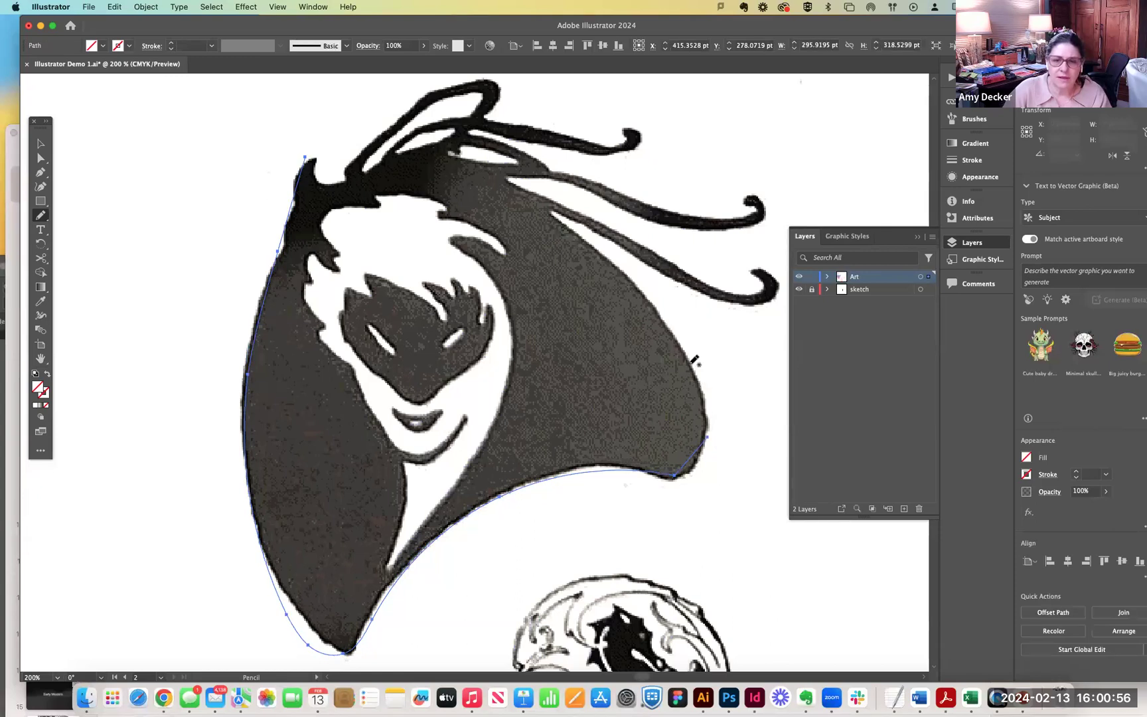
Continue the pencil path up the cloak's outer edge and around the flowing hair strands back to the hair spike, about 338 by 366 pt overall.
mouse_move(708, 435)
left_mouse_down()
mouse_move(704, 384)
mouse_move(629, 269)
mouse_move(551, 217)
left_mouse_up()
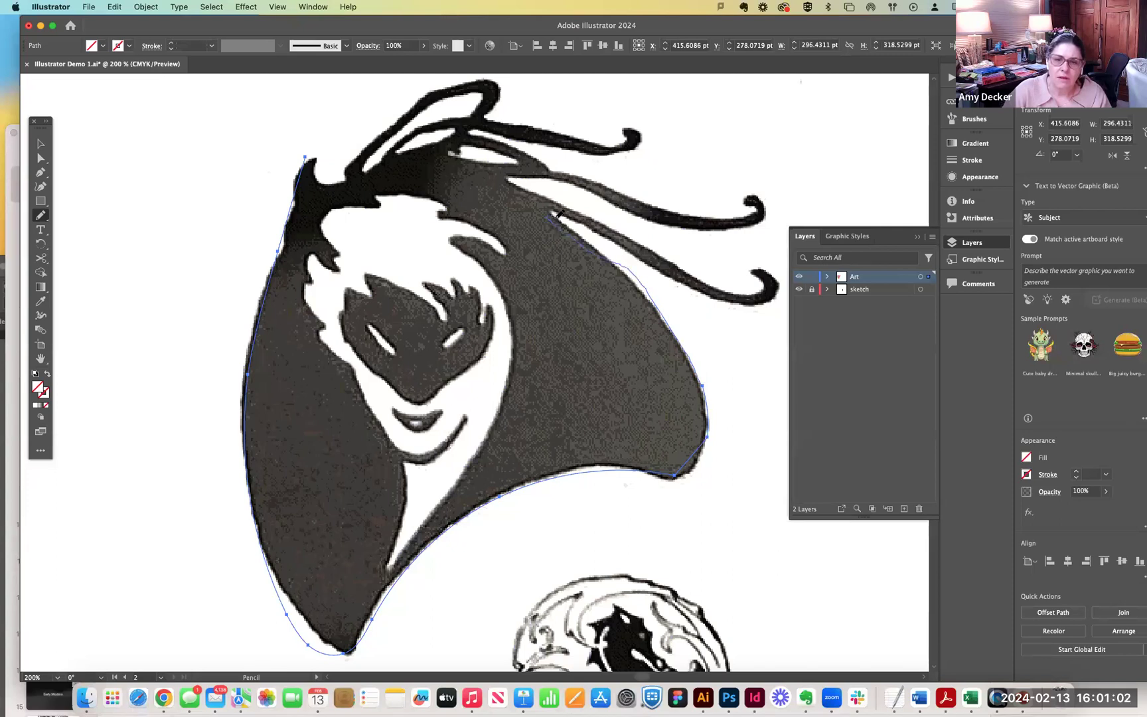
mouse_move(666, 258)
left_mouse_down()
mouse_move(730, 296)
mouse_move(766, 299)
mouse_move(774, 288)
mouse_move(766, 269)
mouse_move(755, 290)
mouse_move(713, 287)
mouse_move(510, 184)
mouse_move(570, 178)
mouse_move(657, 213)
left_mouse_up()
mouse_move(766, 213)
left_mouse_down()
mouse_move(769, 198)
mouse_move(742, 192)
mouse_move(673, 211)
mouse_move(607, 191)
mouse_move(529, 143)
mouse_move(491, 136)
mouse_move(505, 125)
mouse_move(611, 145)
mouse_move(643, 132)
mouse_move(625, 139)
mouse_move(487, 119)
mouse_move(498, 109)
mouse_move(475, 77)
mouse_move(407, 107)
mouse_move(346, 172)
mouse_move(312, 153)
left_mouse_up()
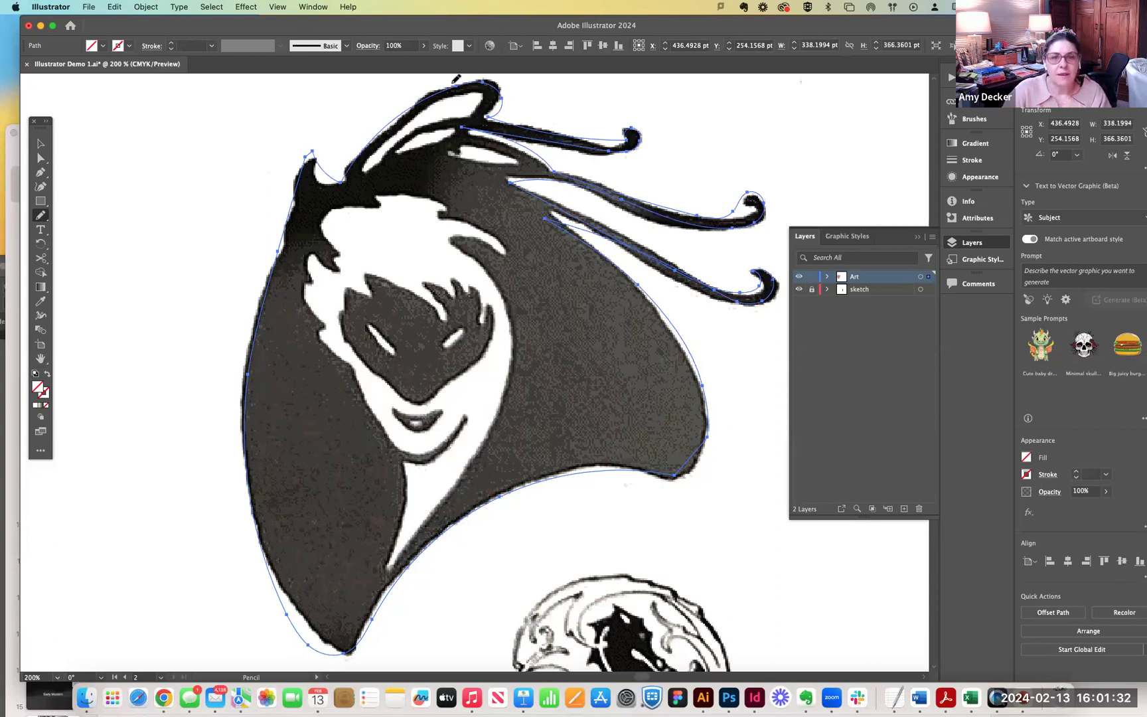
Trace the three enclosed white gaps between the hair strands with the Pencil tool, the lowest about 38 by 11 pt.
scroll(440, 124, "up", 5)
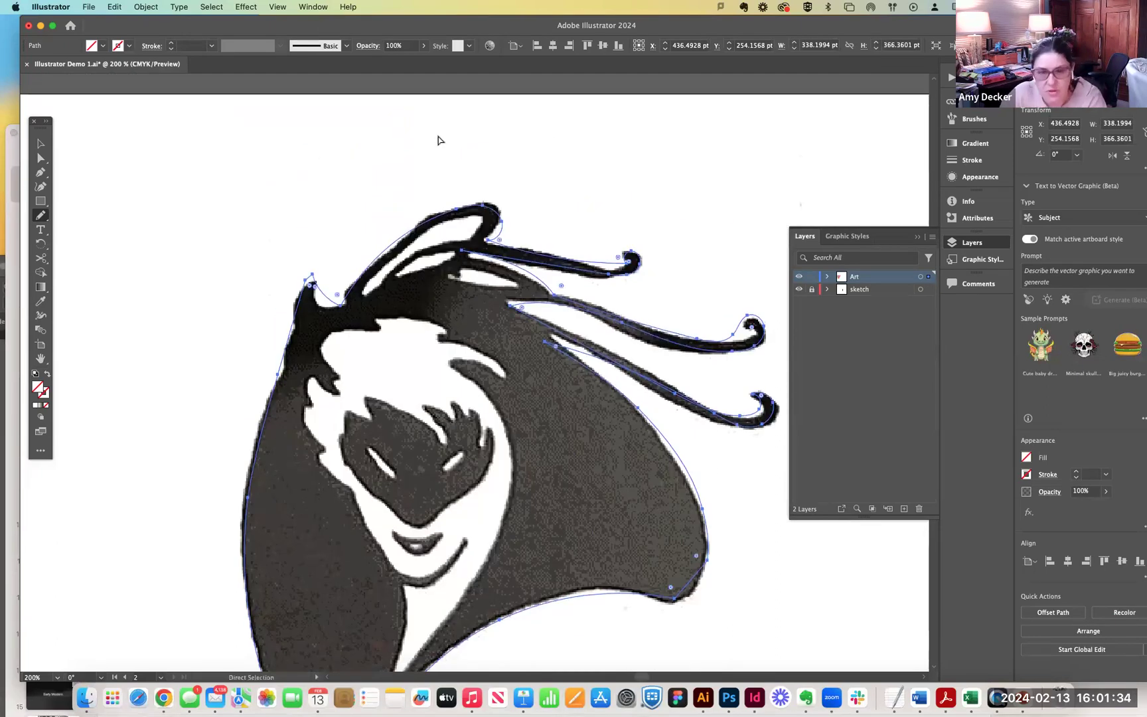
key("super+equal")
key("super+equal")
left_click_drag(382, 173, 625, 687)
left_click_drag(272, 299, 296, 334)
mouse_move(502, 401)
left_mouse_down()
mouse_move(292, 192)
mouse_move(241, 162)
left_mouse_up()
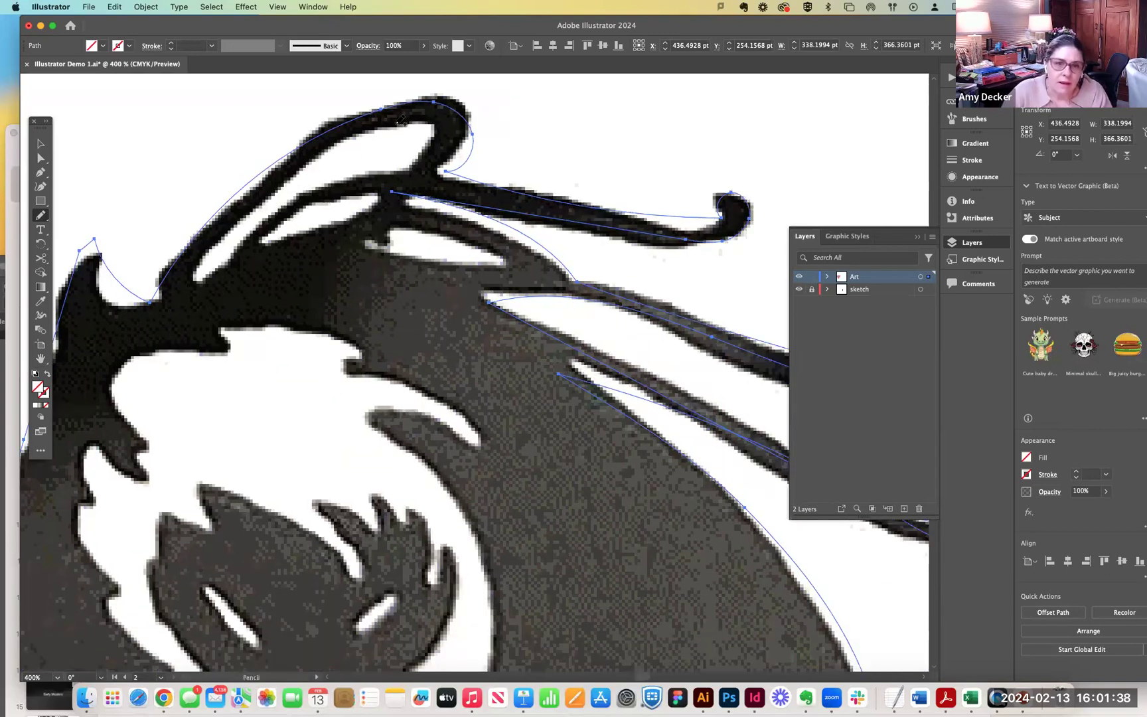
mouse_move(198, 271)
left_mouse_down()
mouse_move(226, 269)
mouse_move(308, 178)
mouse_move(412, 163)
mouse_move(432, 121)
left_mouse_up()
mouse_move(375, 195)
left_mouse_down()
mouse_move(304, 215)
mouse_move(273, 239)
mouse_move(376, 192)
left_mouse_up()
mouse_move(491, 250)
left_mouse_down()
mouse_move(438, 232)
mouse_move(379, 239)
mouse_move(438, 264)
mouse_move(495, 251)
left_mouse_up()
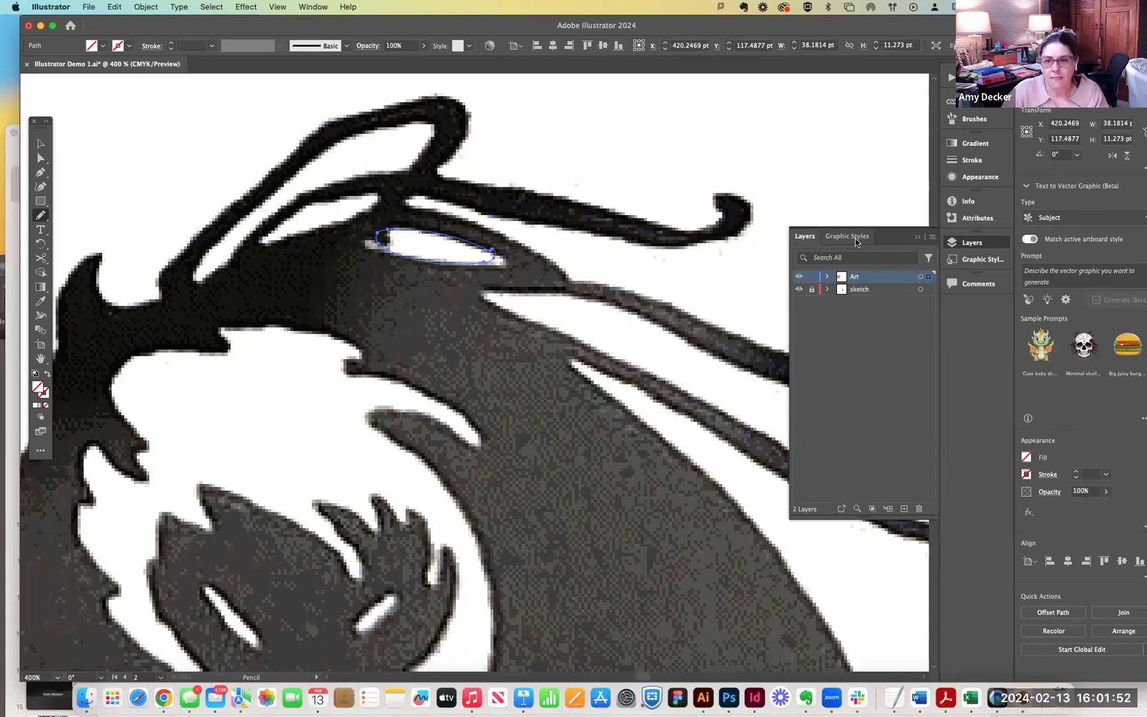
Select all the traced paths on the Art layer and give them a bright blue 18C2E6 stroke, leaving them deselected.
left_click(41, 143)
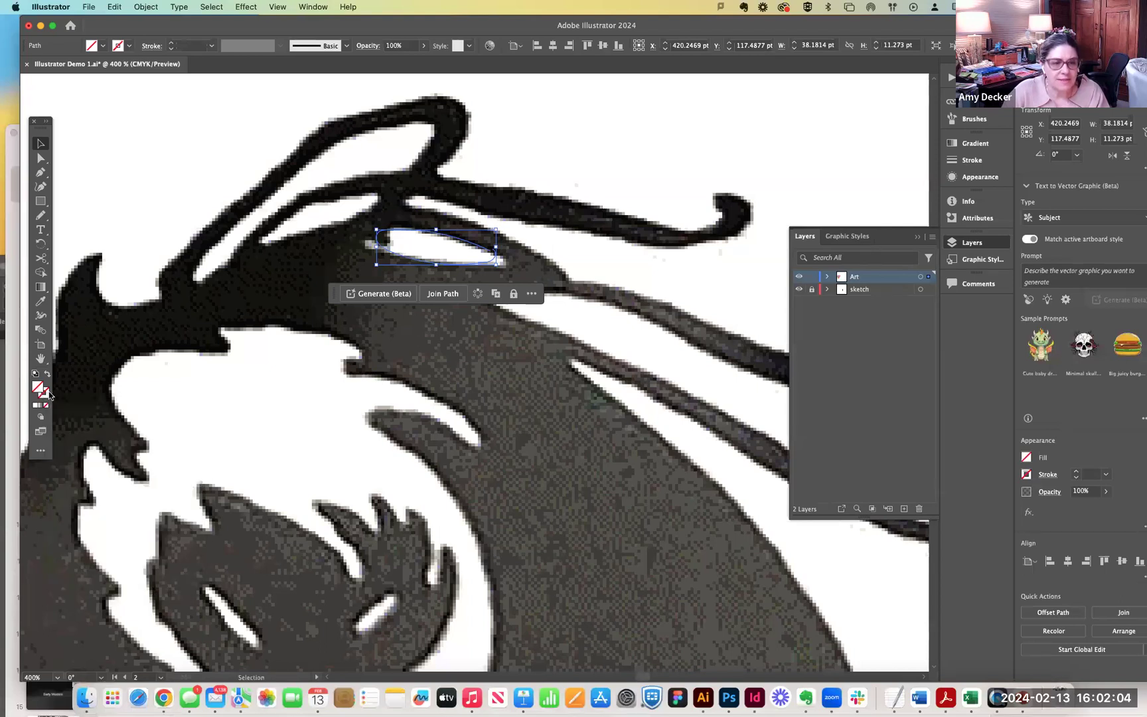
key("super+minus")
key("super+minus")
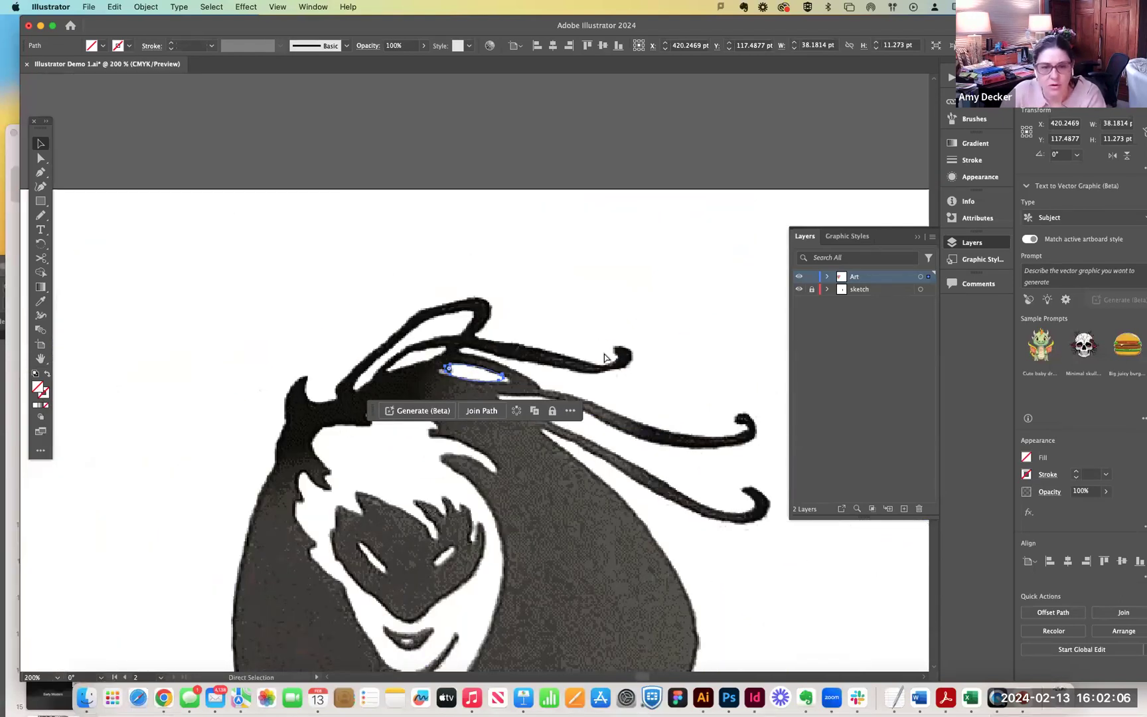
left_click_drag(532, 284, 489, 120)
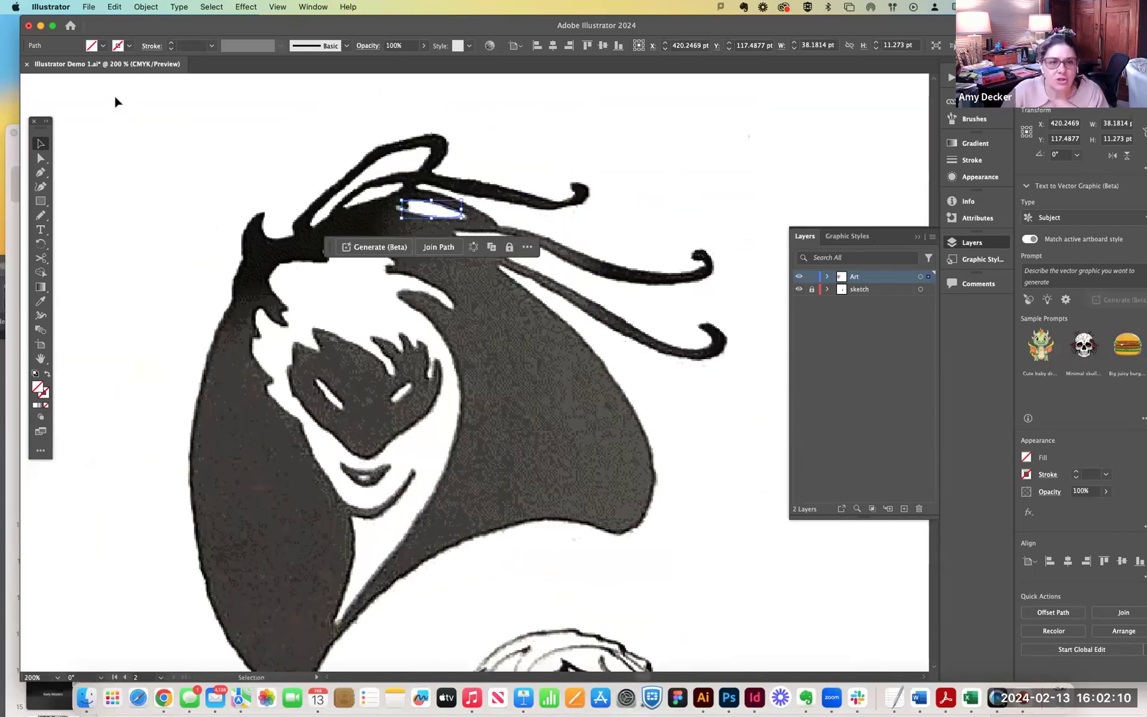
scroll(730, 551, "down", 2)
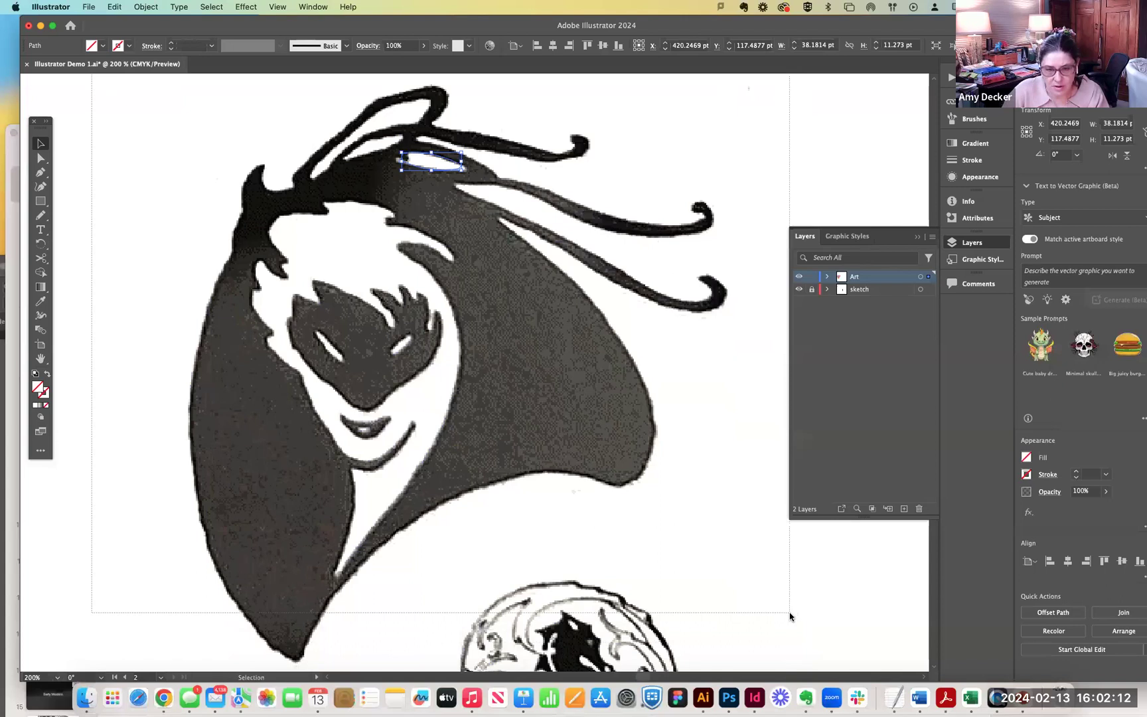
key("super+a")
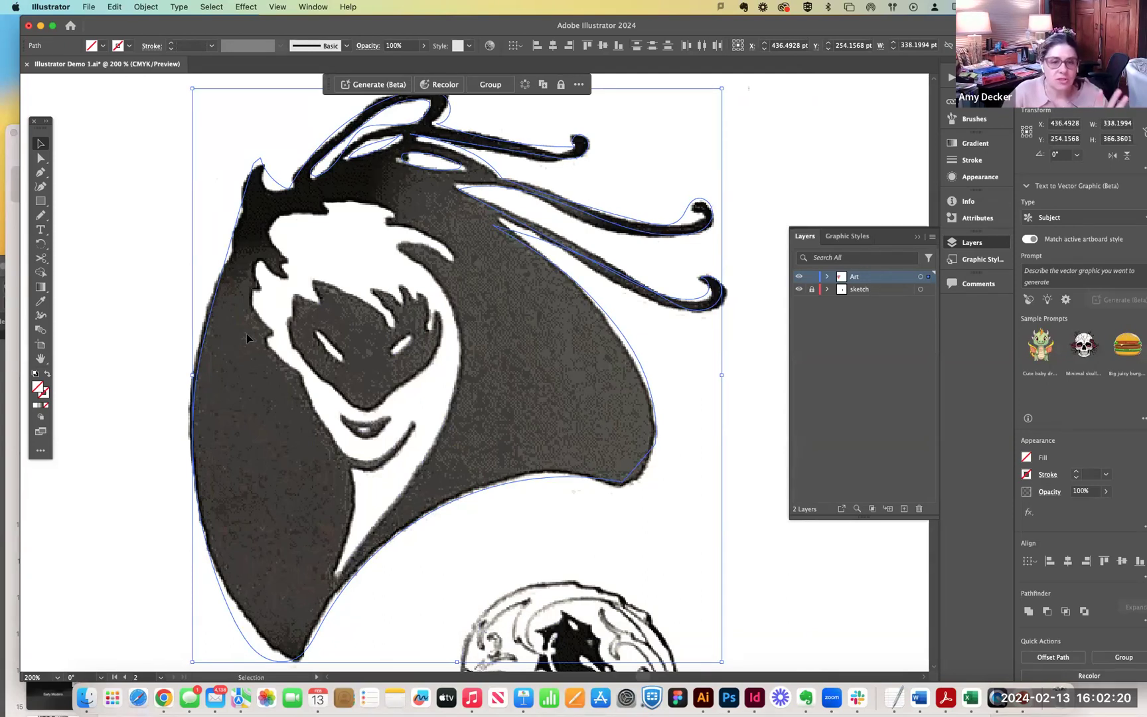
left_click(46, 393)
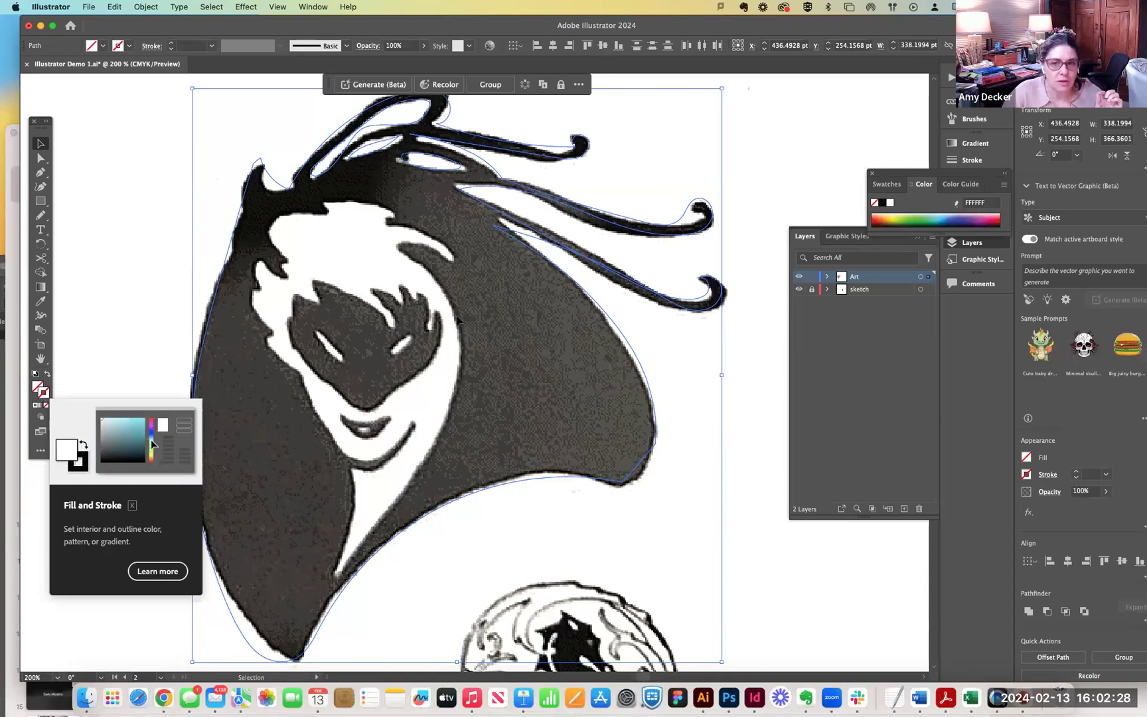
left_click(946, 215)
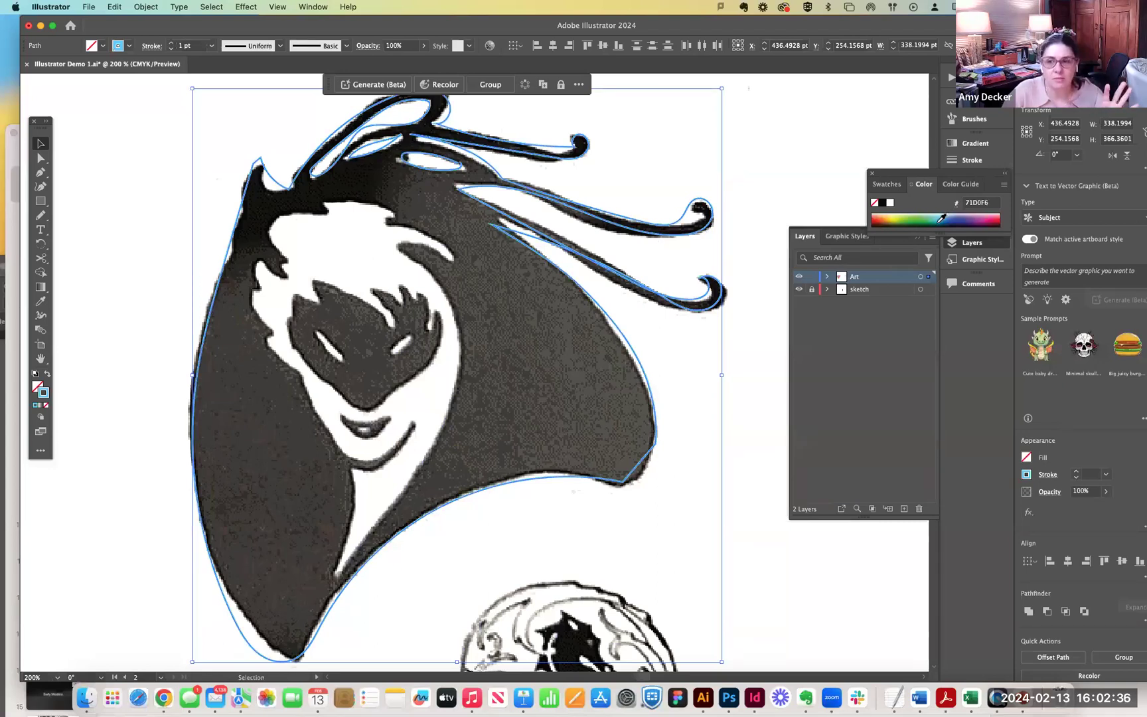
left_click(943, 215)
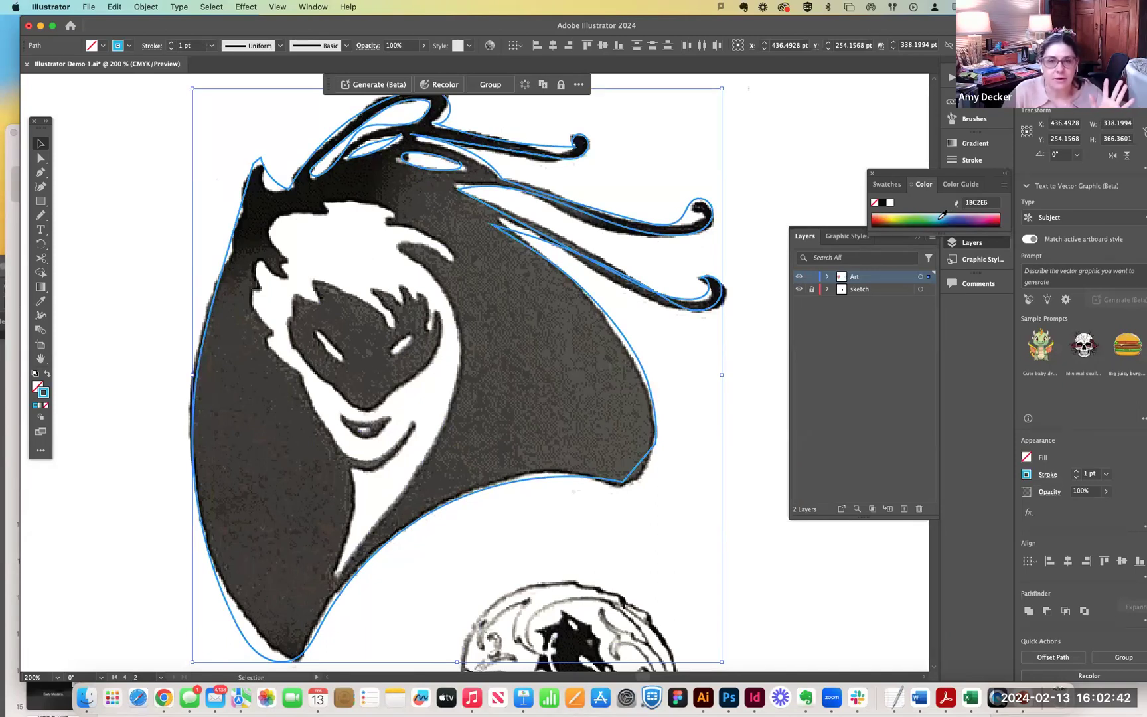
left_click(146, 146)
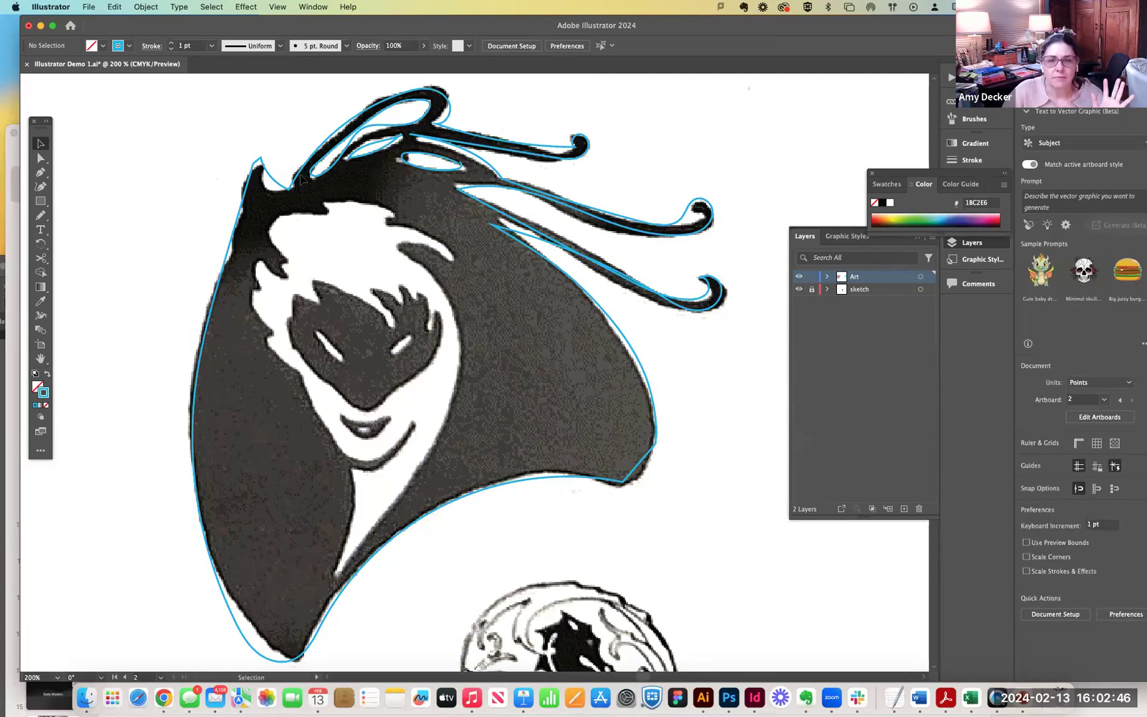
Reshape the cloak path around the hair spike with Direct Selection, moving the notch anchor and bending its handle along the hair strand's outer edge.
key("super+equal")
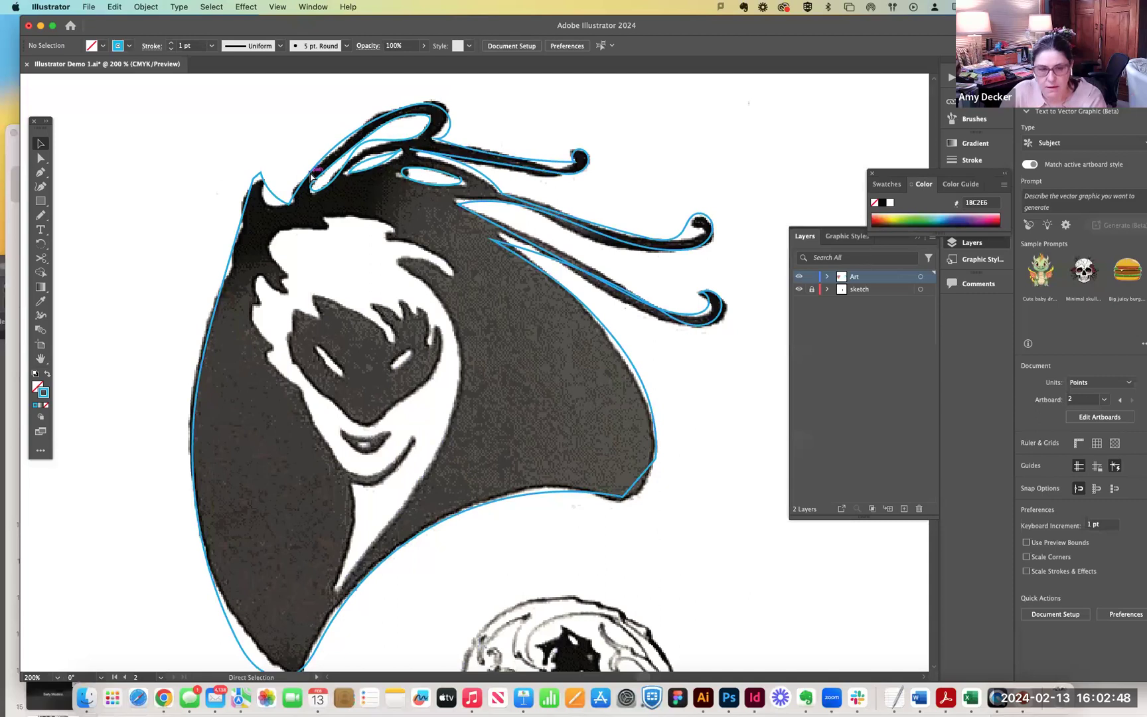
scroll(222, 212, "up", 3)
scroll(223, 212, "left", 6)
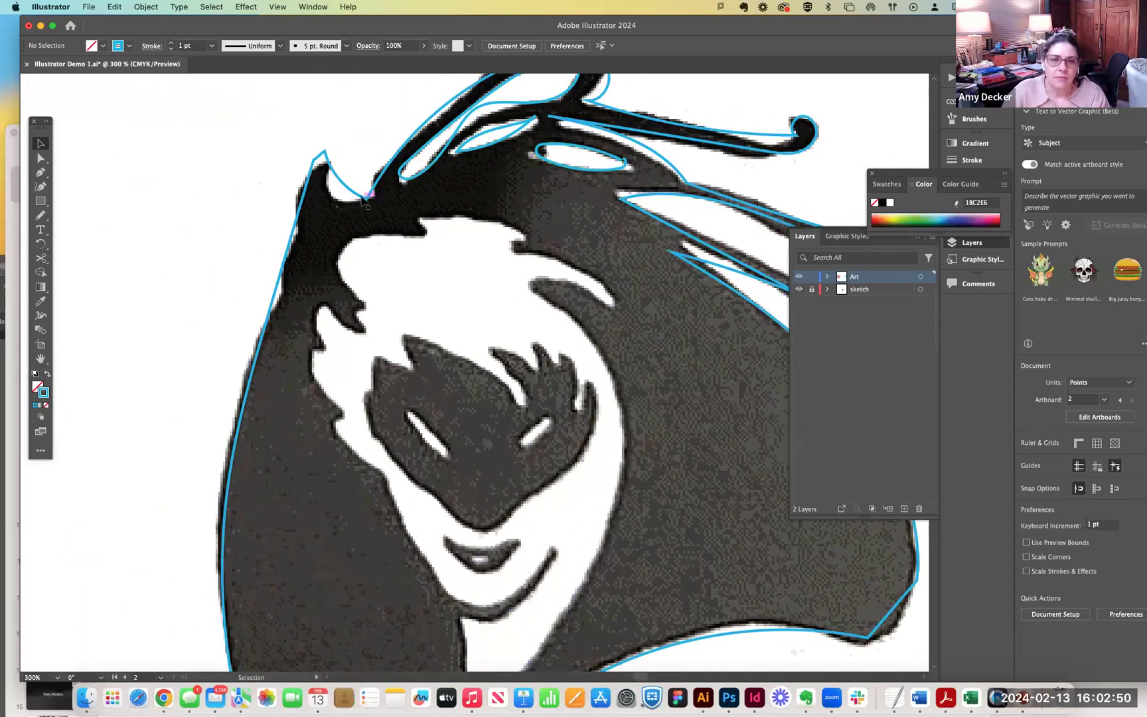
left_click(369, 199)
left_click(368, 200)
left_click(367, 198)
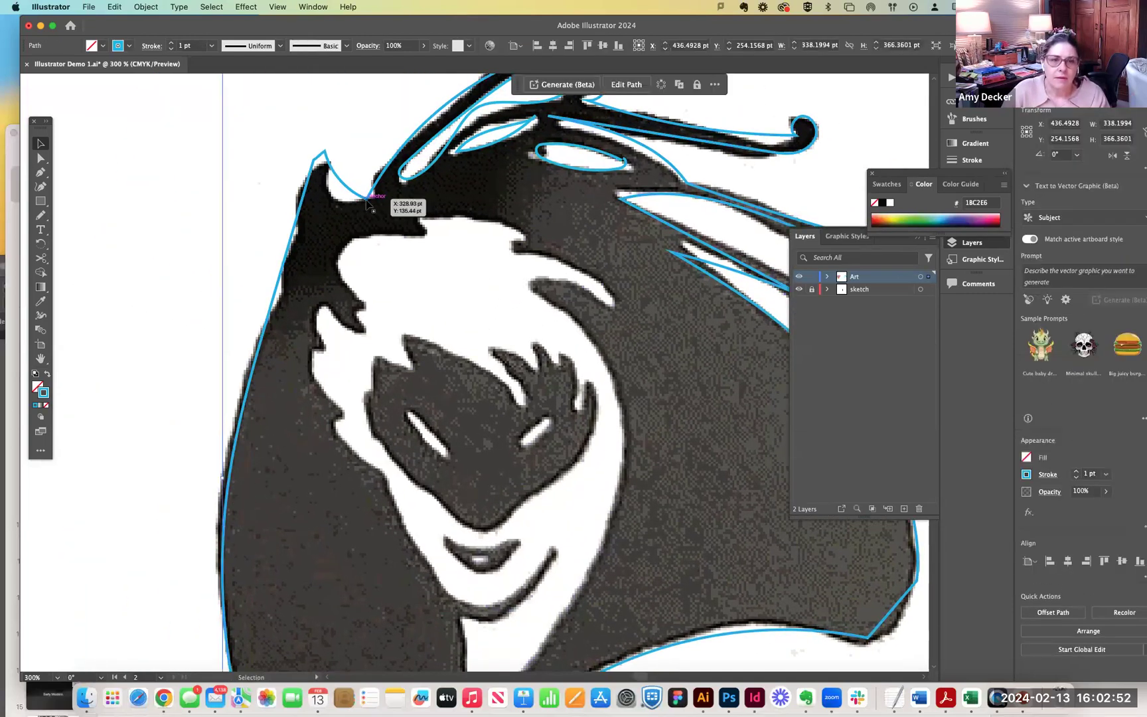
left_click(189, 223)
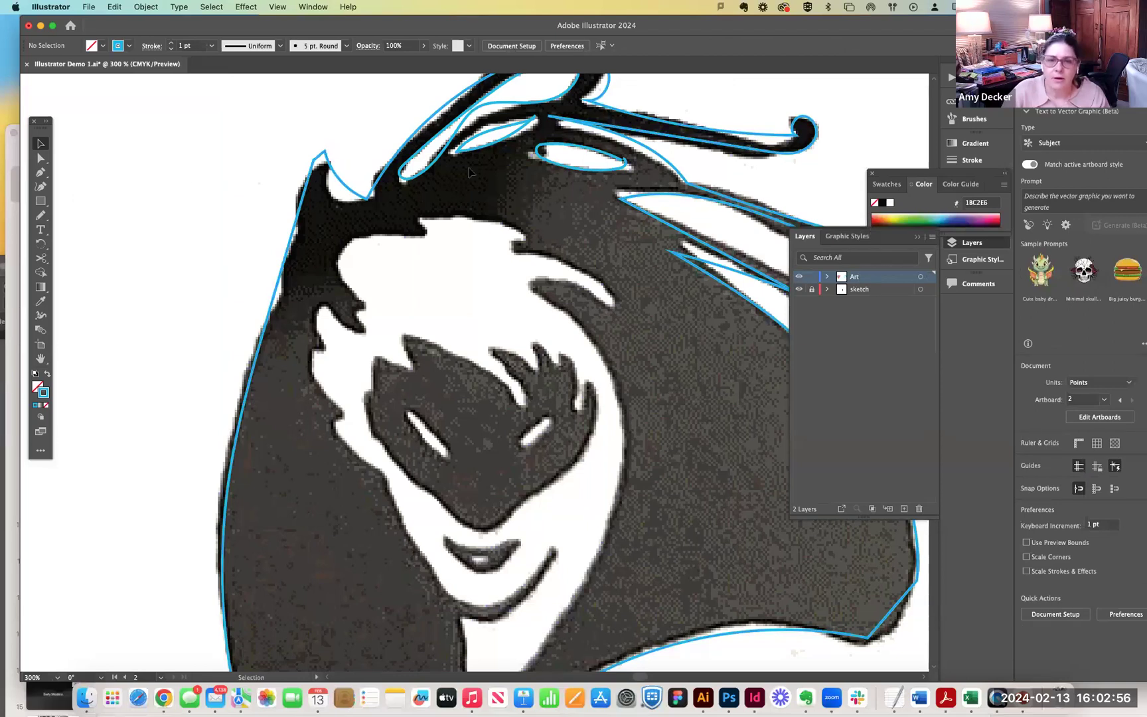
left_click(39, 160)
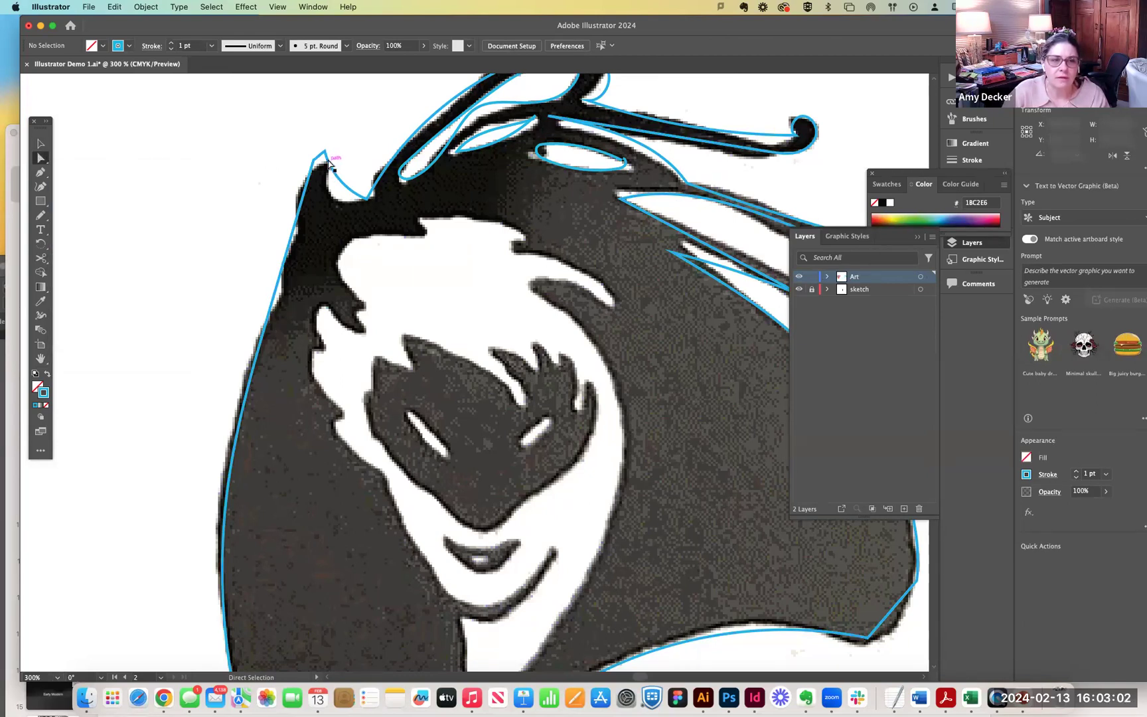
left_click_drag(326, 156, 339, 204)
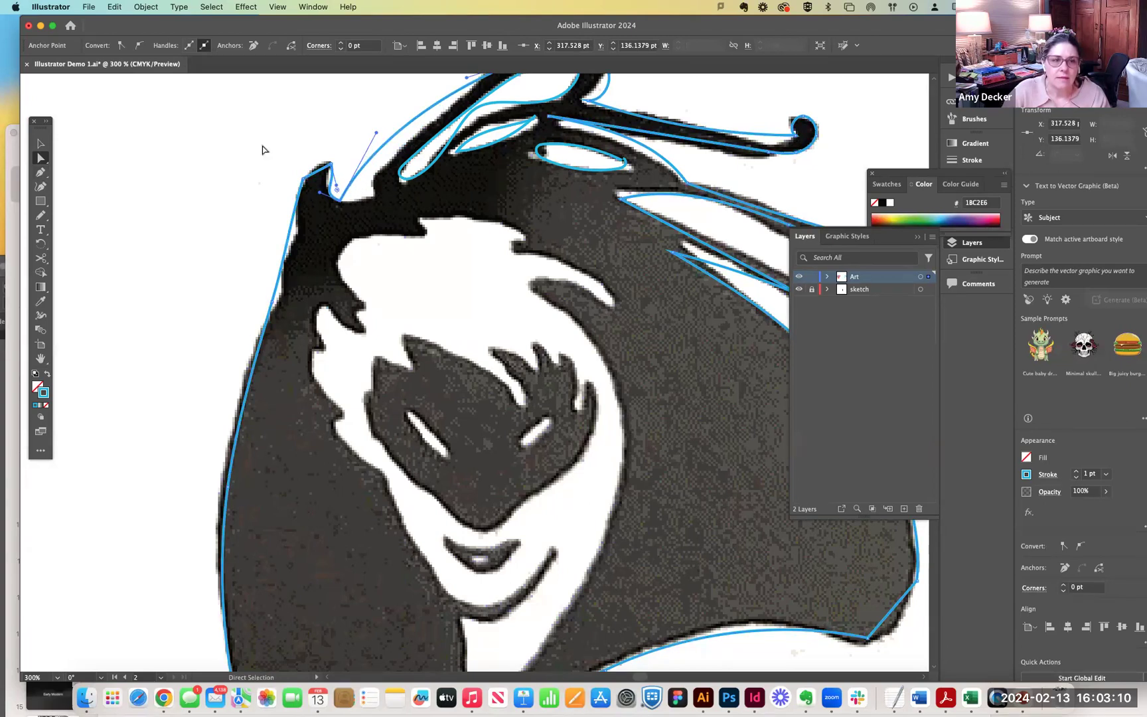
left_click_drag(376, 133, 449, 114)
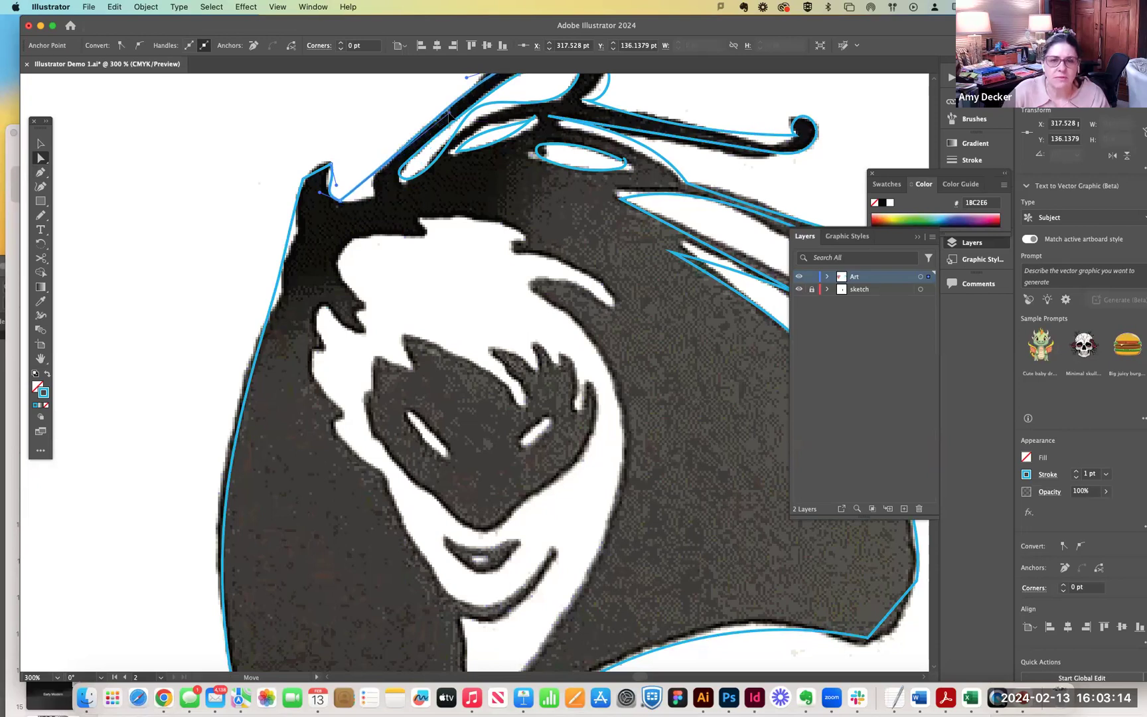
Adjust the anchors and handles around the top hair loop and at the upper strand's curl to fit the sketch.
scroll(514, 160, "up", 5)
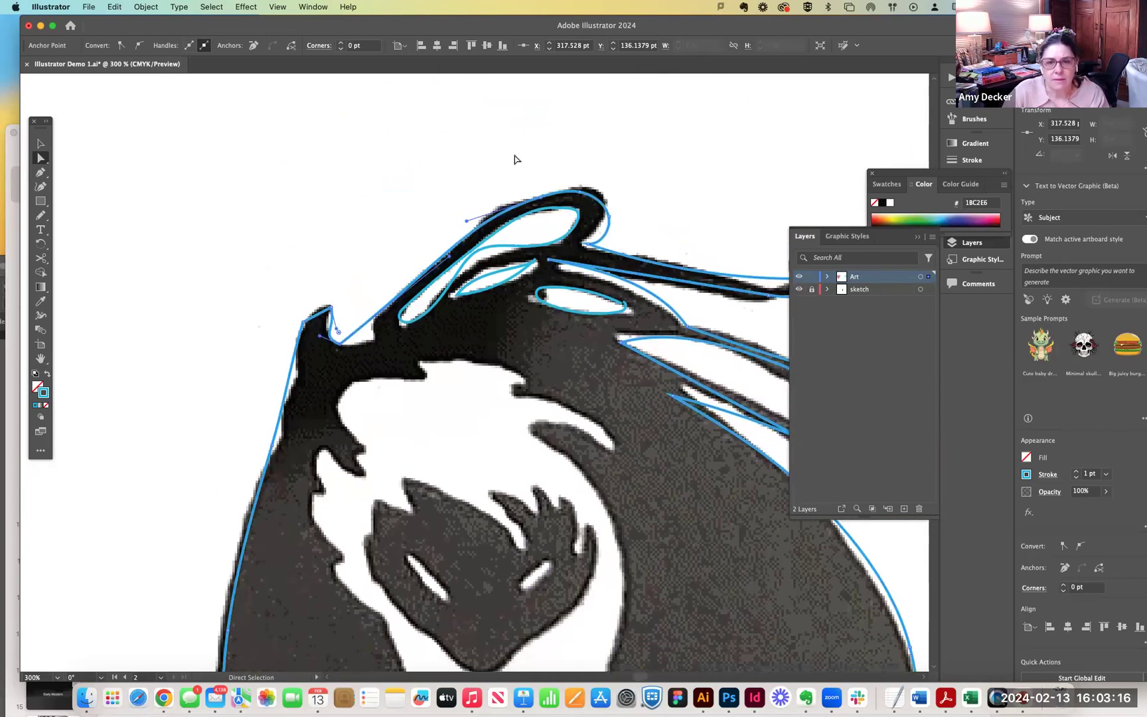
left_click_drag(580, 192, 586, 186)
left_click_drag(610, 207, 609, 208)
left_click_drag(572, 246, 575, 248)
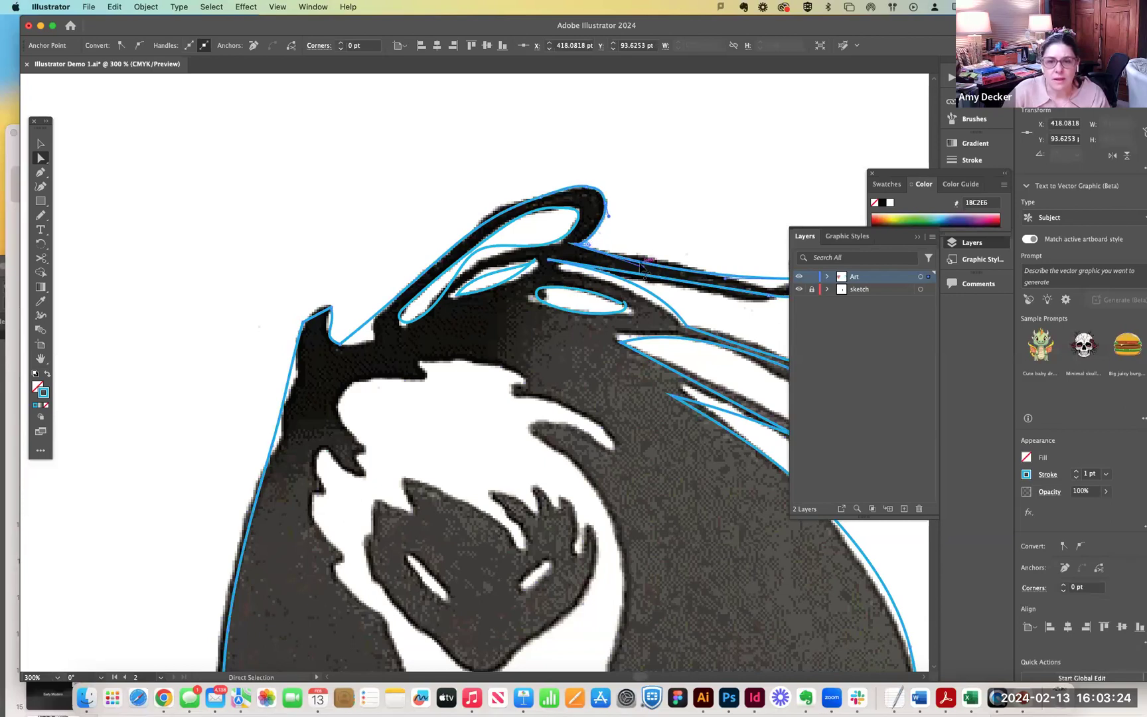
mouse_move(647, 258)
left_mouse_down()
mouse_move(660, 200)
mouse_move(668, 231)
mouse_move(695, 174)
mouse_move(732, 173)
mouse_move(737, 201)
mouse_move(670, 261)
left_mouse_up()
scroll(672, 261, "right", 5)
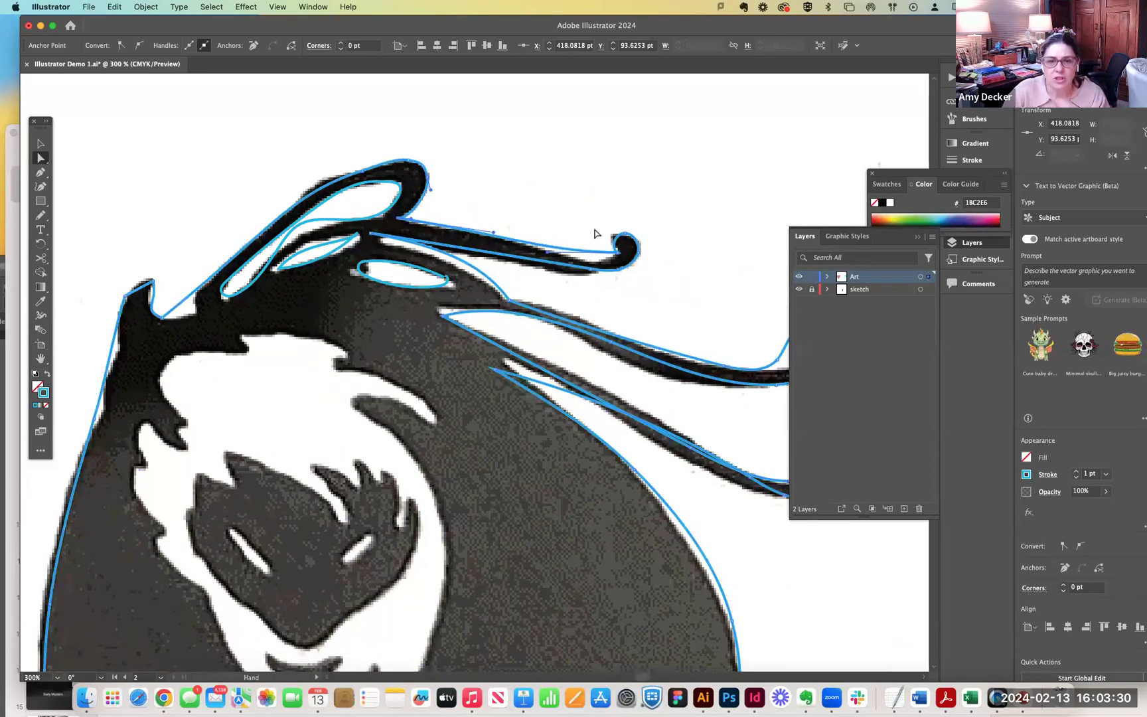
left_click_drag(619, 257, 618, 250)
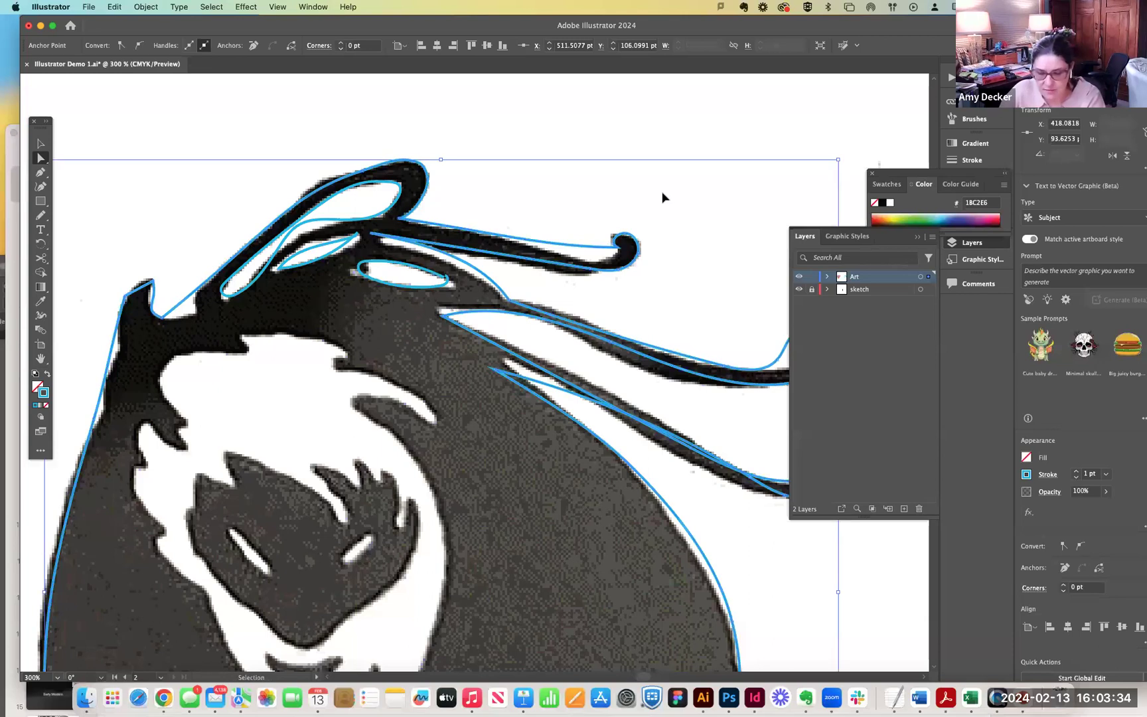
Fine-tune the anchor at the base of the hair loop and its handle along the upper strand, leaving the path deselected.
key("super+equal")
key("super+equal")
left_click_drag(499, 287, 714, 144)
left_click_drag(354, 272, 566, 191)
left_click_drag(248, 235, 245, 237)
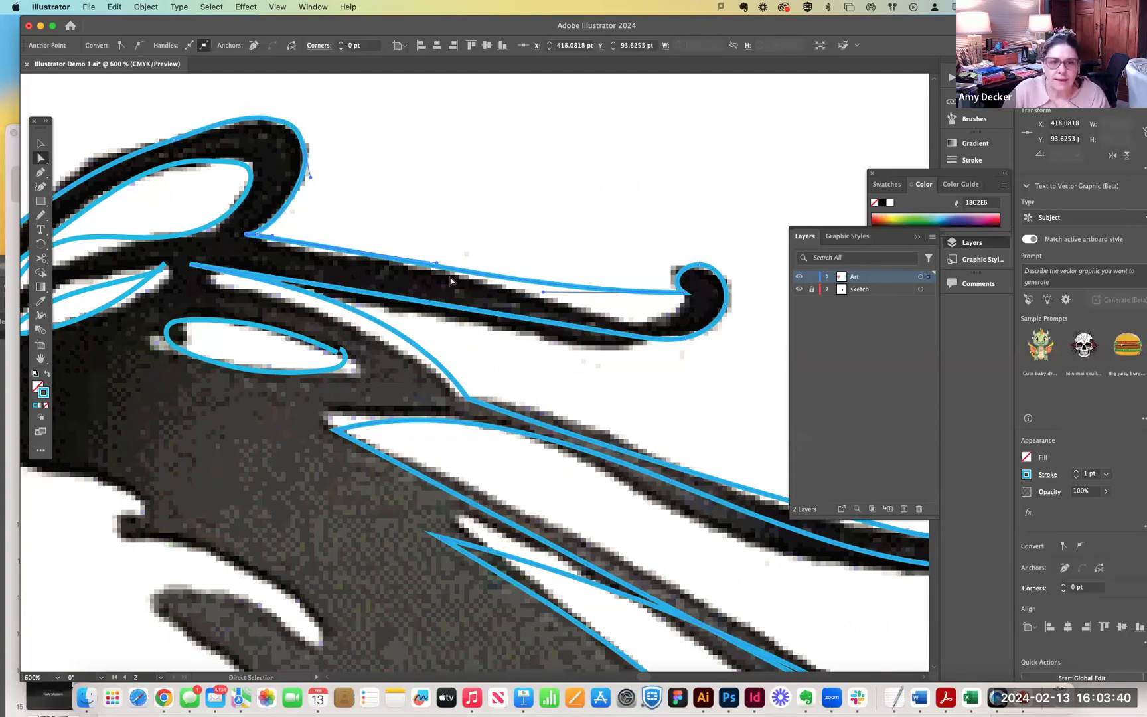
left_click_drag(436, 263, 397, 232)
left_click_drag(244, 240, 247, 239)
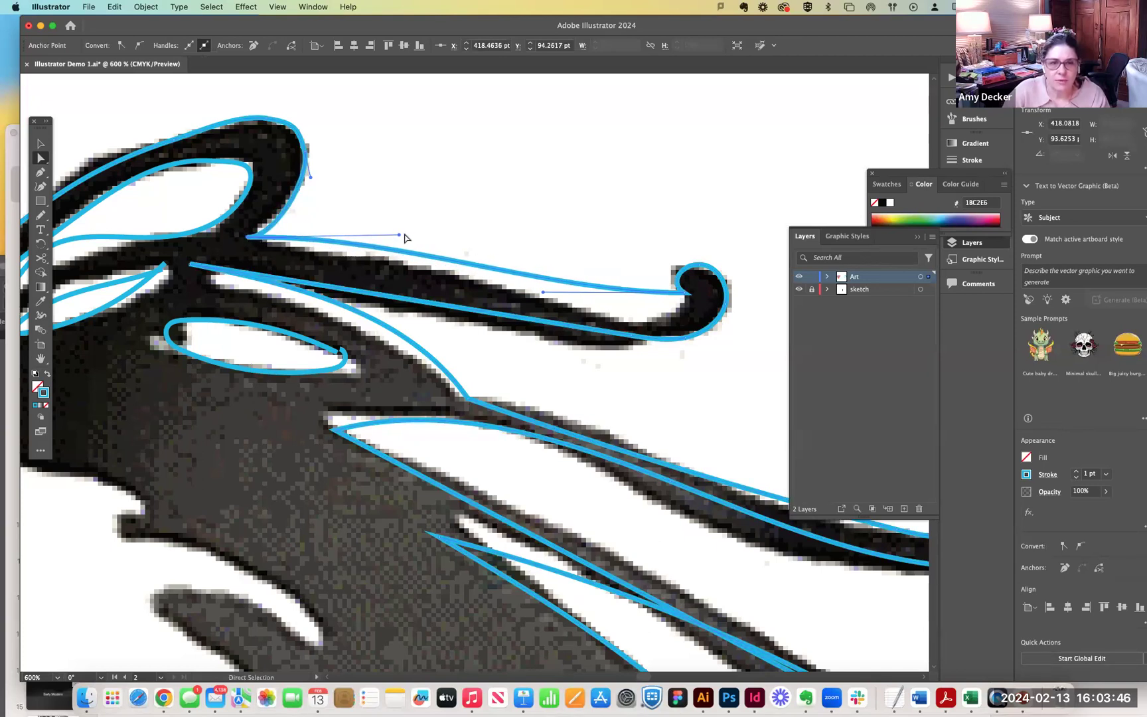
left_click(401, 247)
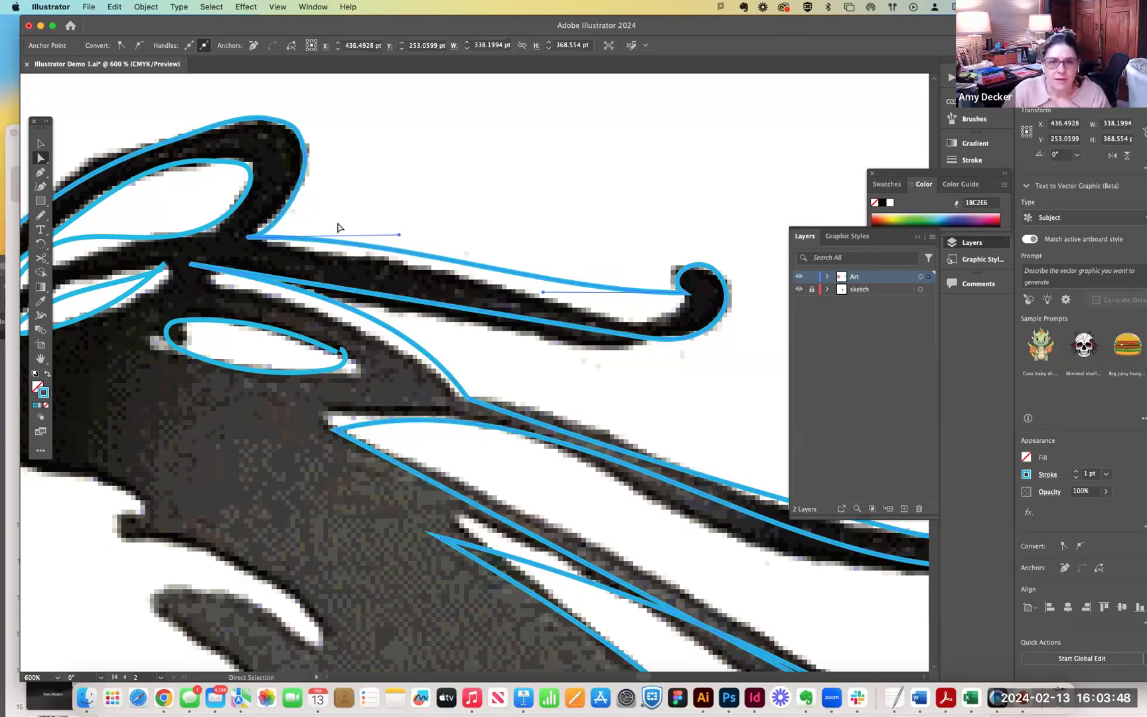
left_click(345, 246)
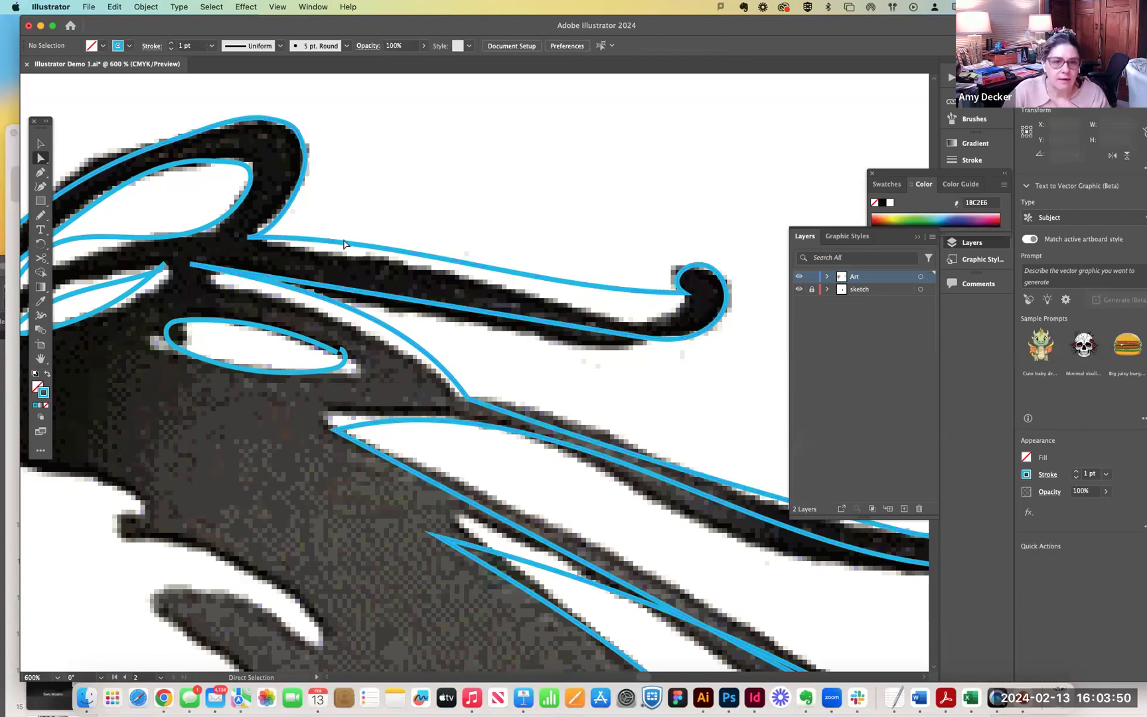
Redraw the upper strand's top edge with the Pencil tool from the loop's base to the inside of the curl.
left_click(46, 222)
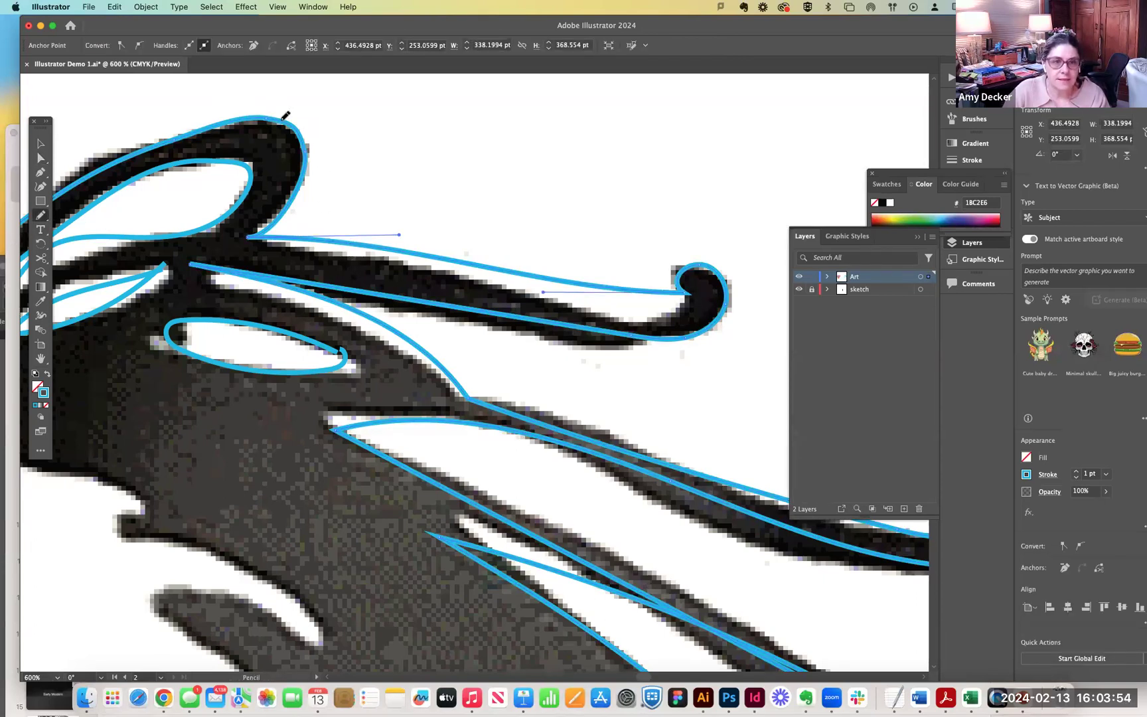
mouse_move(261, 232)
left_mouse_down()
mouse_move(638, 308)
mouse_move(672, 305)
mouse_move(687, 285)
left_mouse_up()
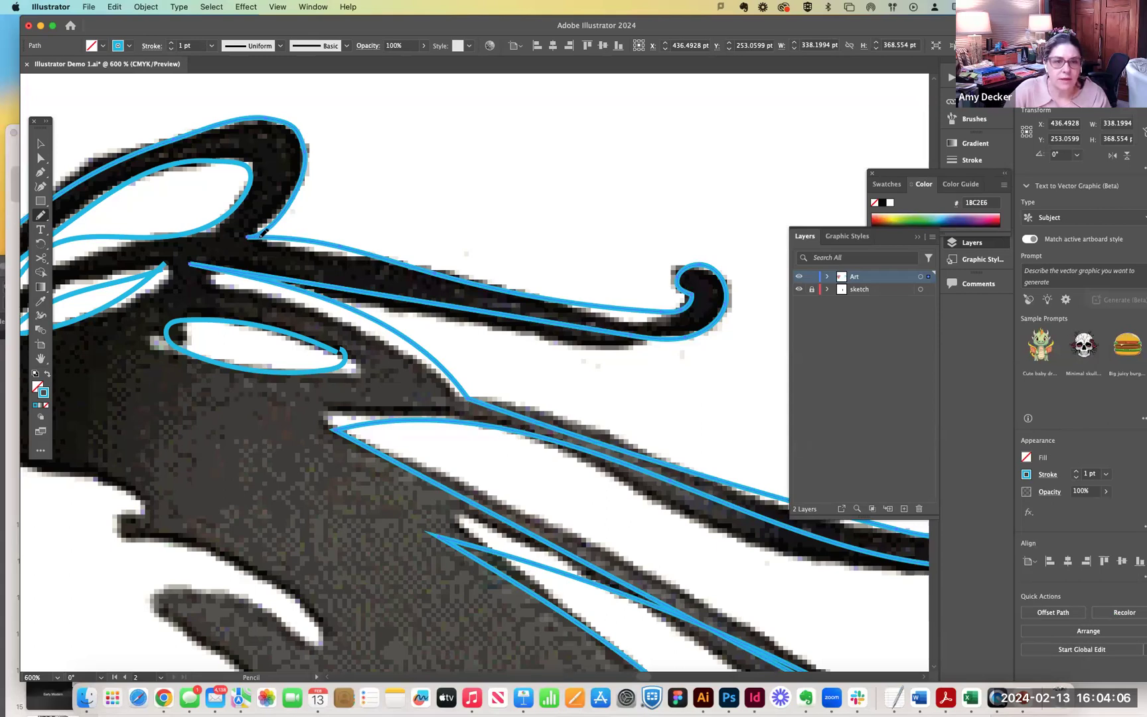
left_click_drag(343, 254, 486, 281)
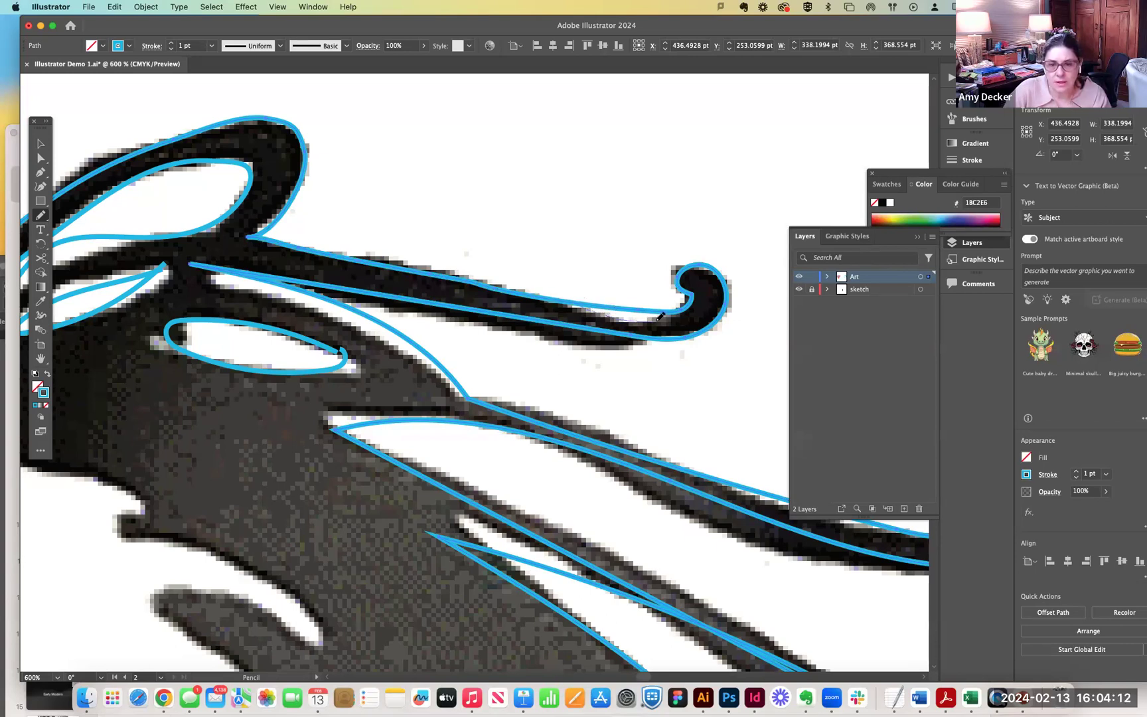
left_click_drag(694, 295, 696, 296)
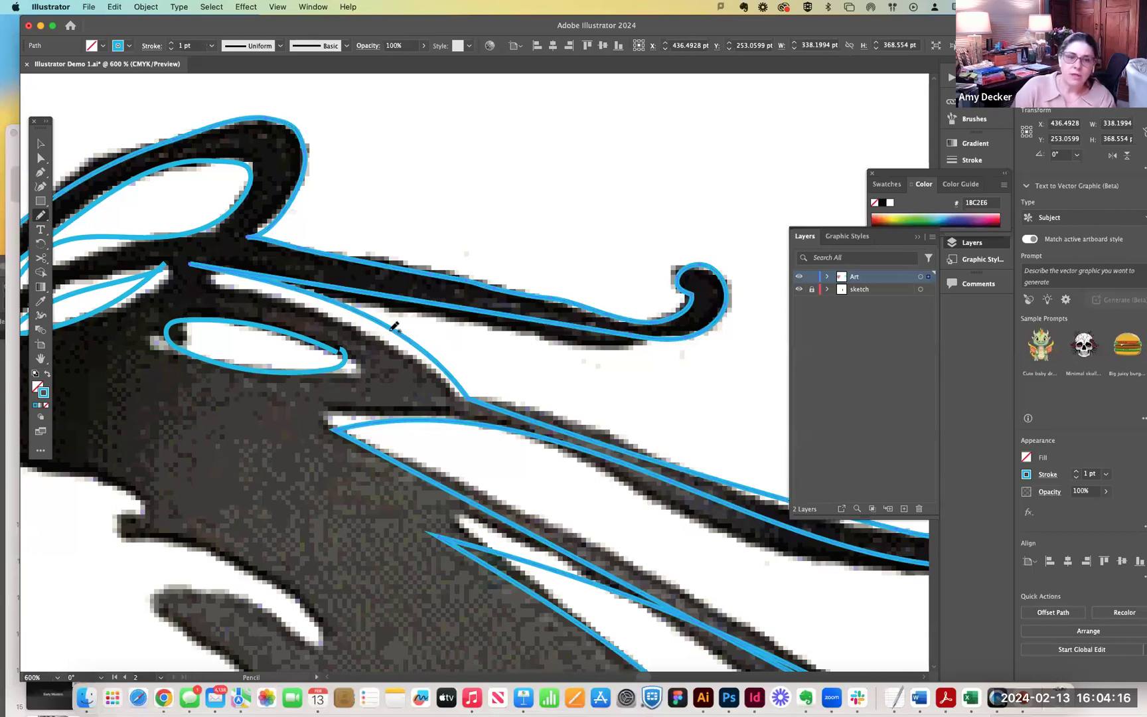
Redraw the lower edge of the open white gap beneath the upper strand with the Pencil tool, down to where the next strand begins.
left_click_drag(194, 260, 237, 282)
left_click_drag(305, 307, 390, 344)
left_click_drag(444, 379, 473, 396)
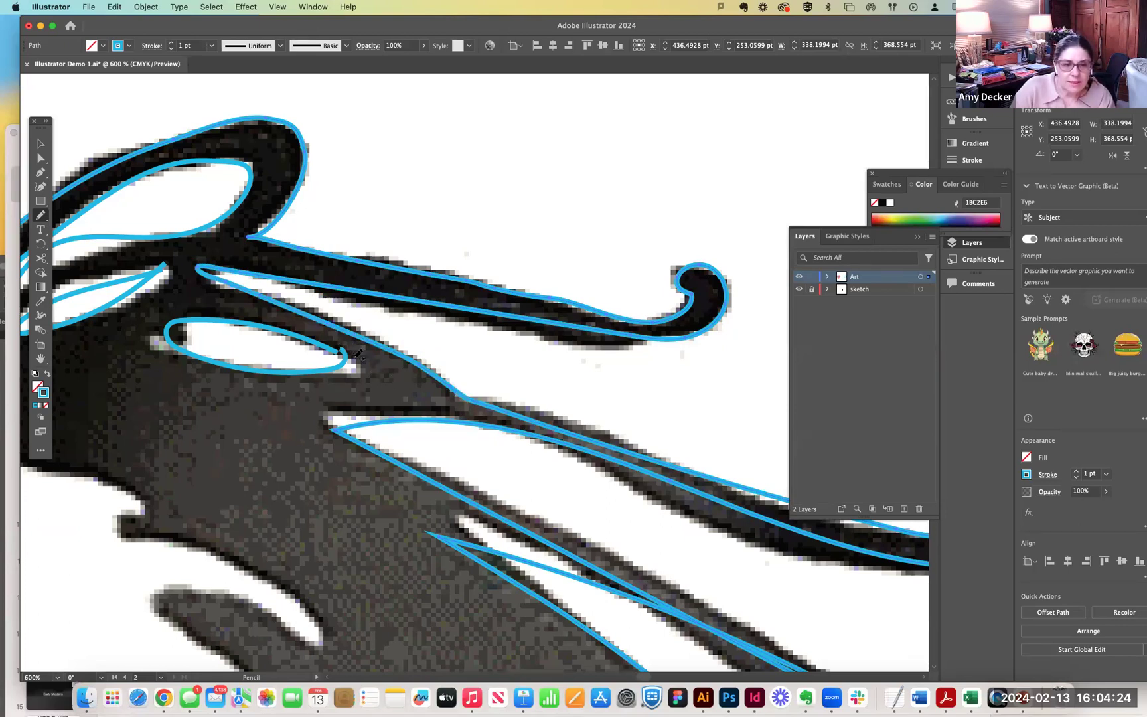
Select the lowest enclosed white gap's path and join its open ends with a Pencil stroke.
key("super+plus")
key("super+plus")
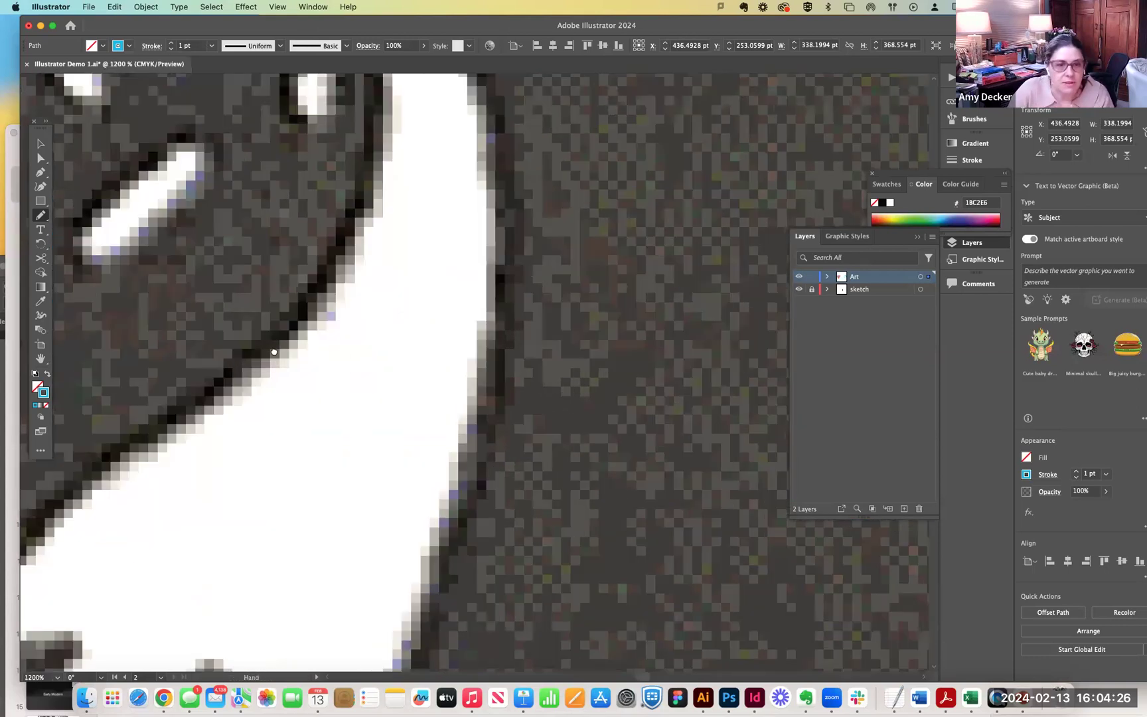
left_click_drag(274, 352, 968, 637)
left_click_drag(488, 428, 564, 657)
left_click_drag(372, 332, 471, 657)
left_click_drag(319, 100, 256, 447)
left_click_drag(780, 369, 579, 363)
mouse_move(690, 339)
left_mouse_down()
mouse_move(289, 364)
mouse_move(136, 328)
left_mouse_up()
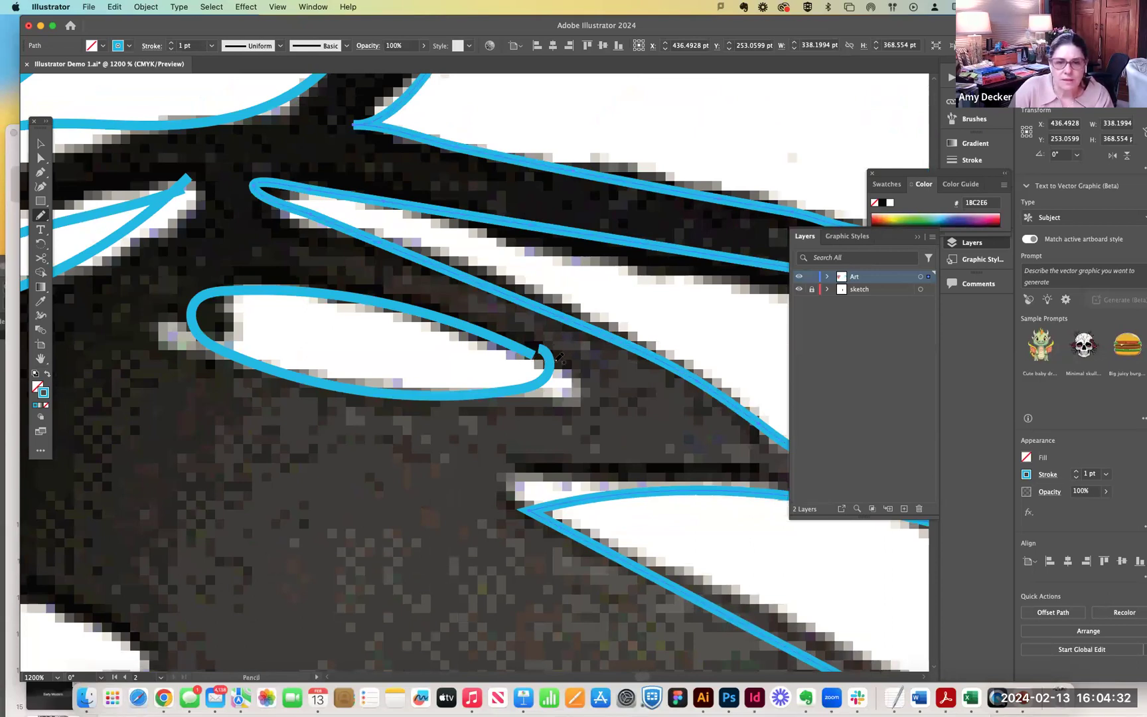
left_click(40, 144)
left_click(41, 158)
left_click(265, 292)
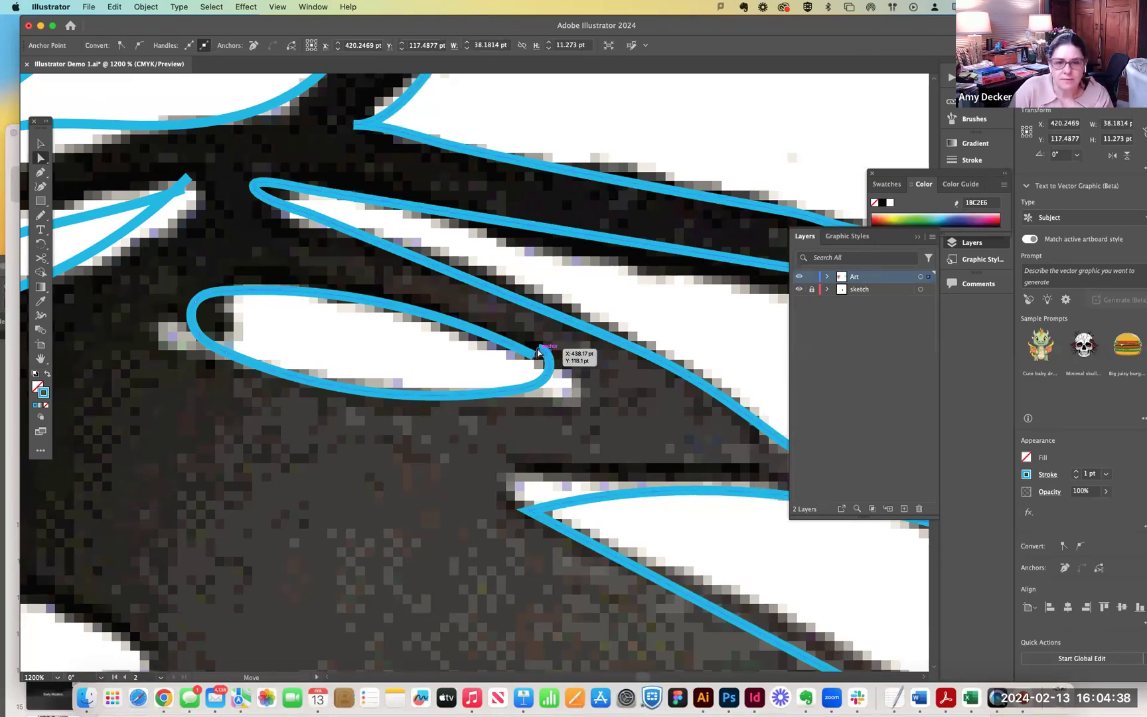
left_click(541, 356)
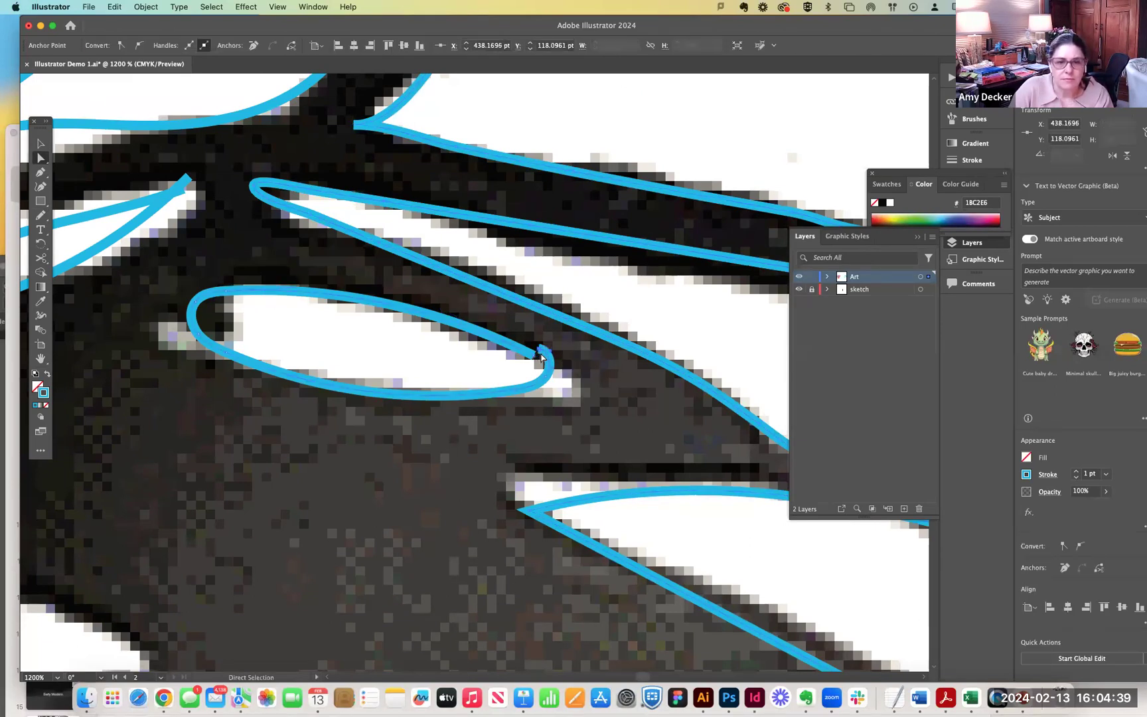
left_click(43, 215)
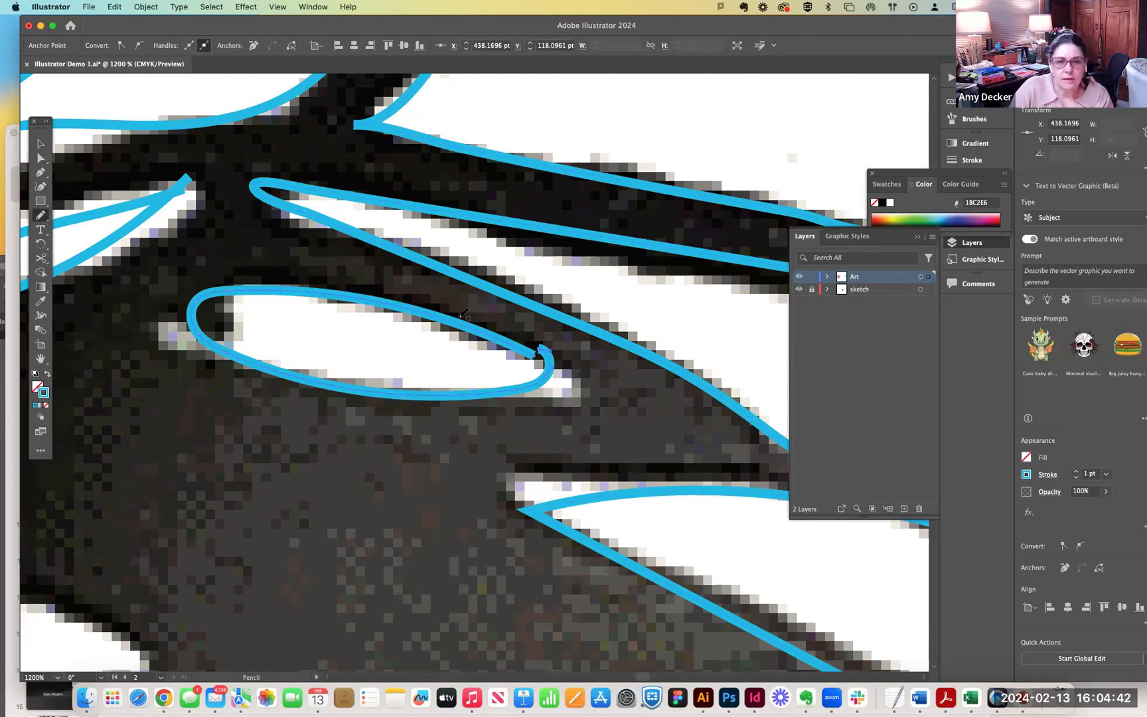
left_click_drag(499, 336, 555, 357)
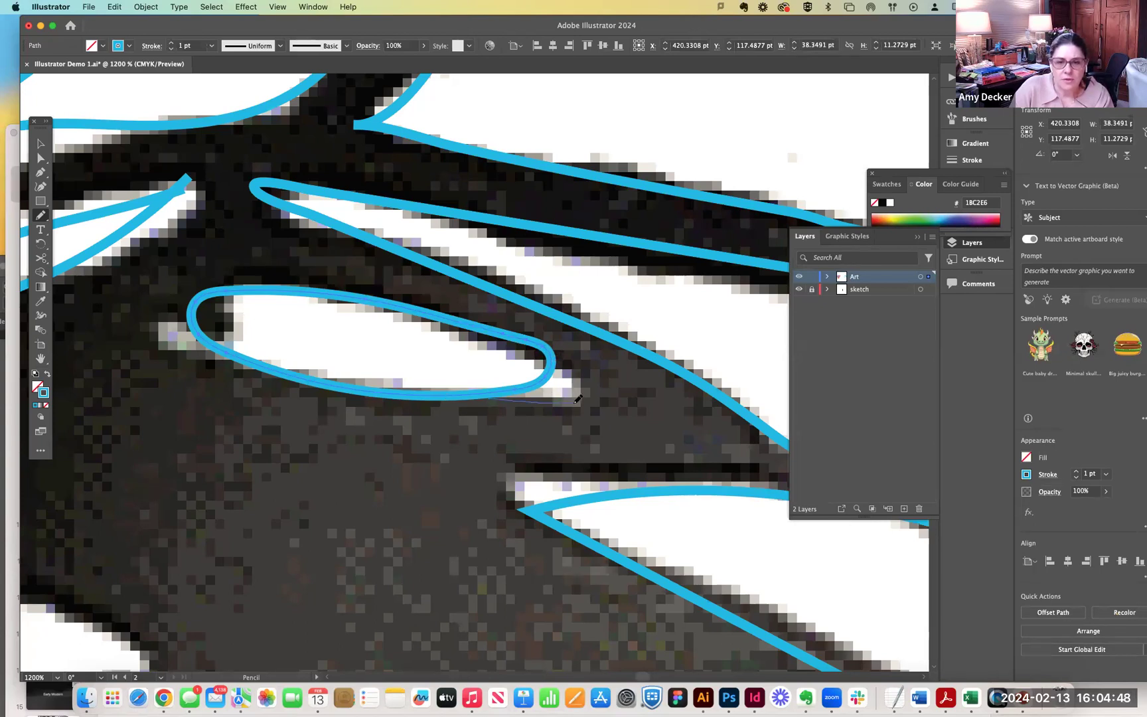
Redraw the top edge and both rounded ends of the enclosed gap with the Pencil tool, about 36 by 12 pt overall.
left_click_drag(524, 359, 457, 330)
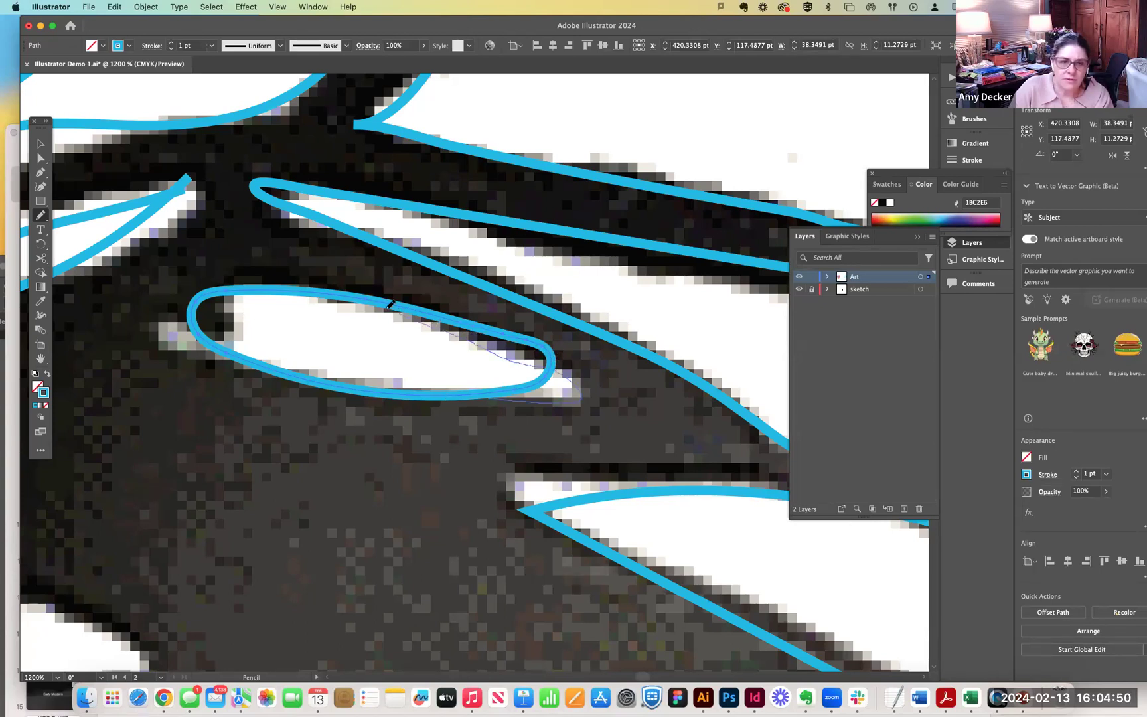
left_click_drag(336, 290, 335, 291)
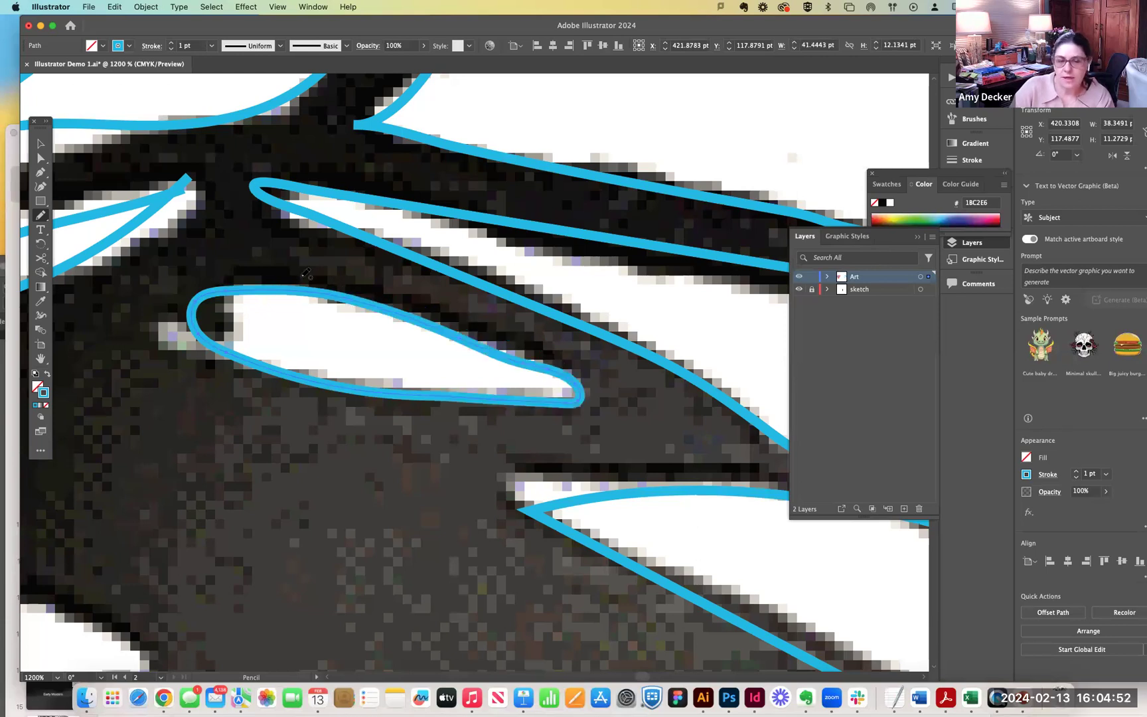
mouse_move(237, 287)
left_mouse_down()
mouse_move(216, 337)
mouse_move(260, 361)
left_mouse_up()
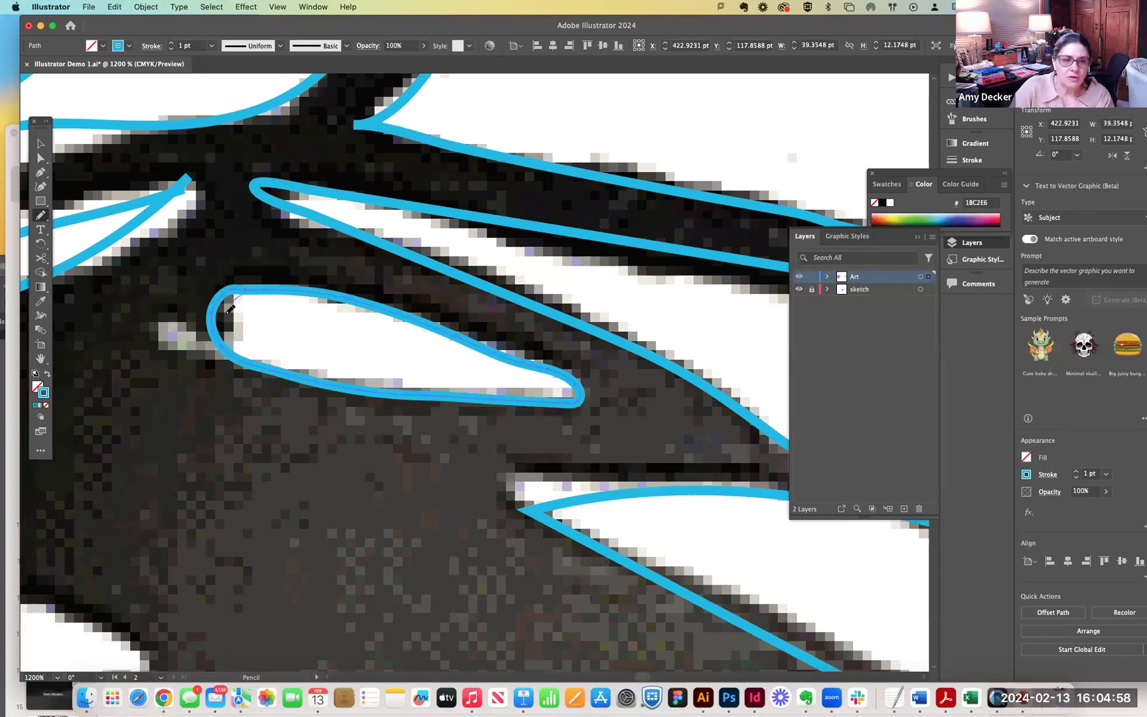
left_click_drag(265, 362, 297, 369)
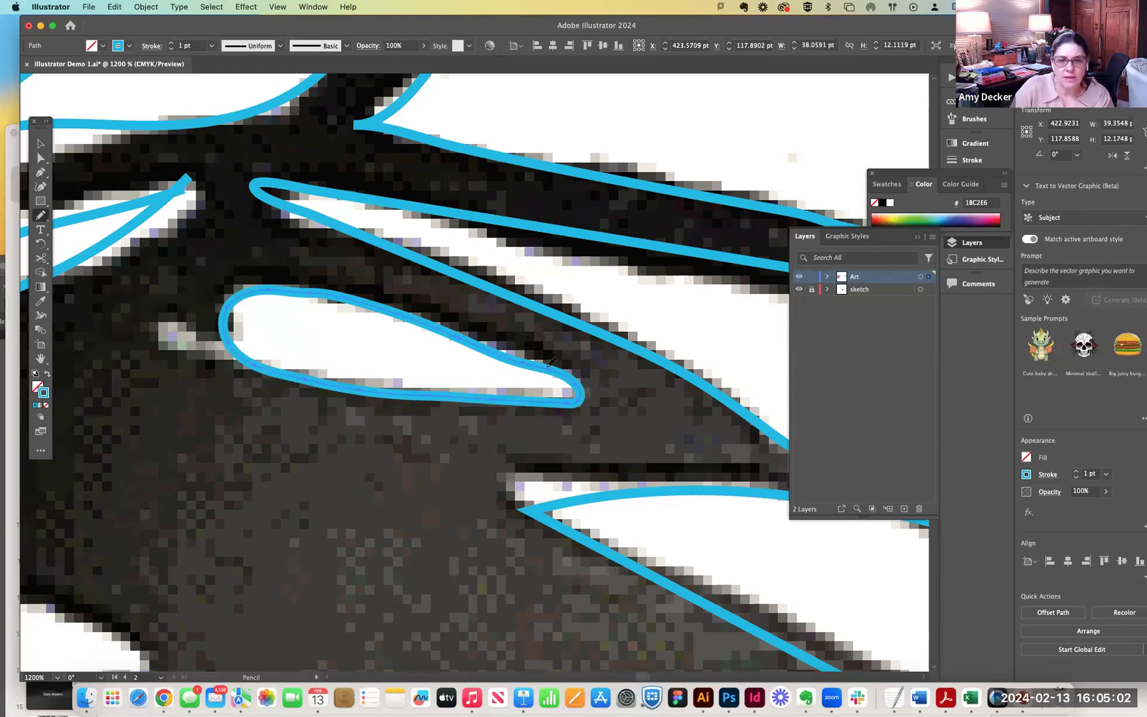
left_click_drag(560, 391, 534, 396)
Resize the enclosed gap's path by its bounding box to fit the white area in the sketch, and deselect it.
key("v")
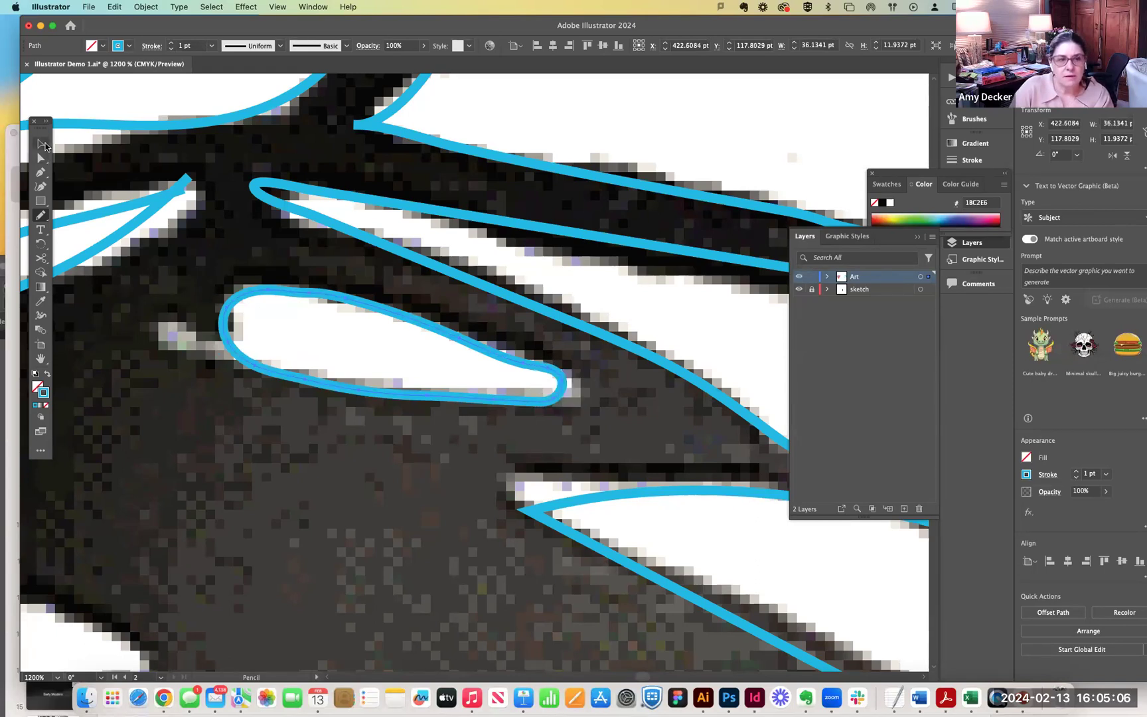
left_click(485, 349)
left_click_drag(562, 402, 570, 392)
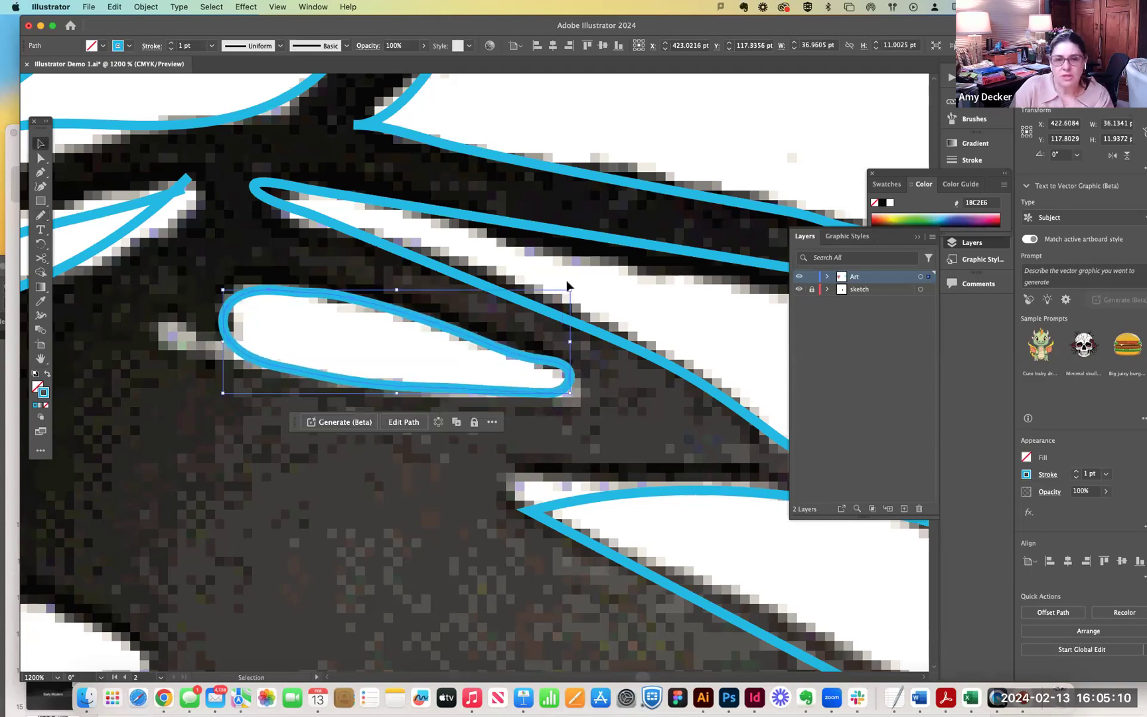
mouse_move(570, 290)
left_mouse_down()
mouse_move(568, 303)
mouse_move(590, 290)
mouse_move(476, 332)
mouse_move(573, 301)
mouse_move(575, 286)
mouse_move(570, 298)
left_mouse_up()
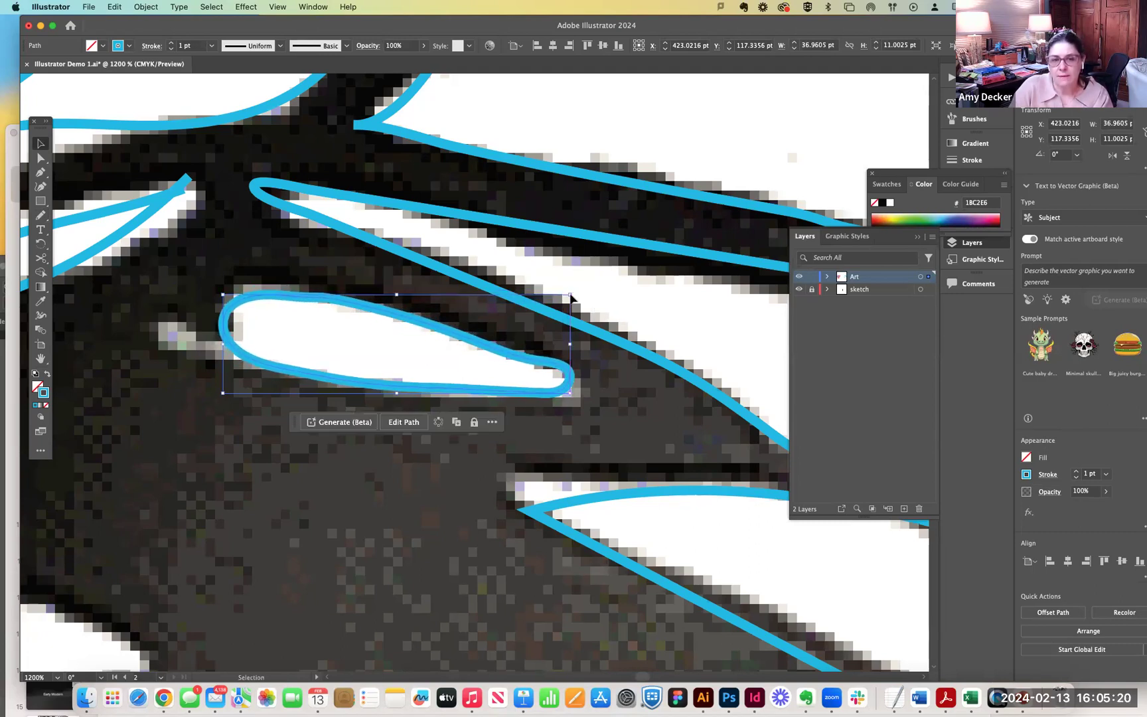
mouse_move(570, 393)
left_mouse_down()
mouse_move(614, 452)
mouse_move(572, 394)
left_mouse_up()
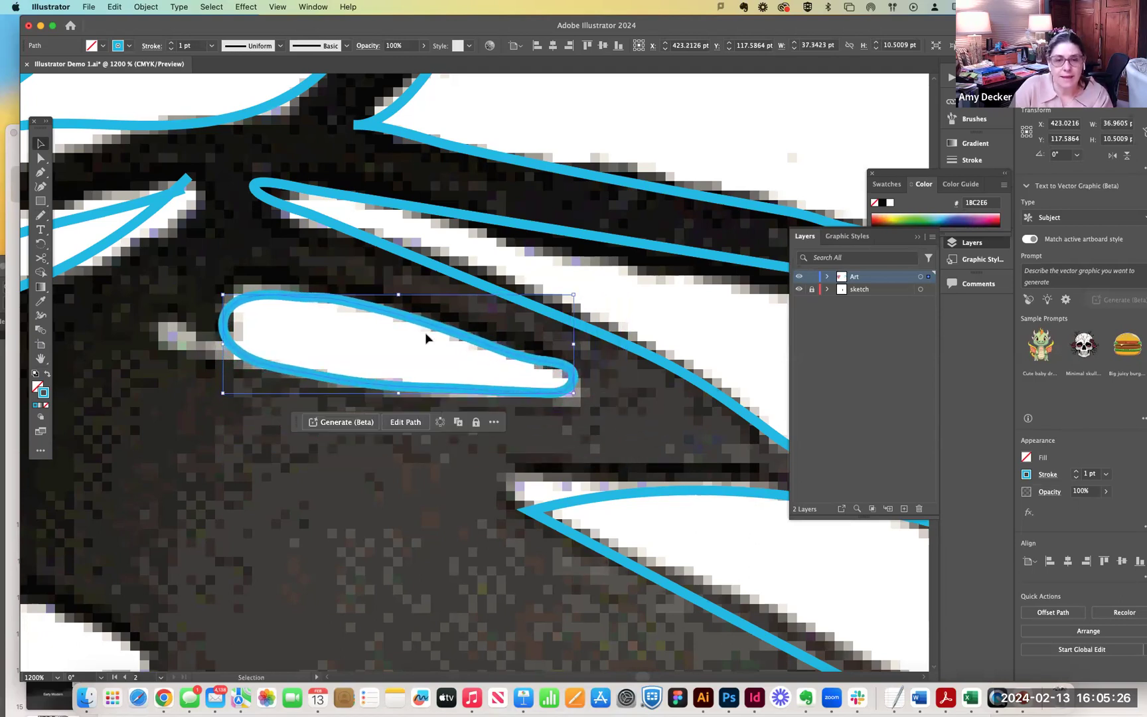
mouse_move(574, 296)
left_mouse_down()
mouse_move(588, 292)
mouse_move(565, 298)
left_mouse_up()
left_click(171, 225)
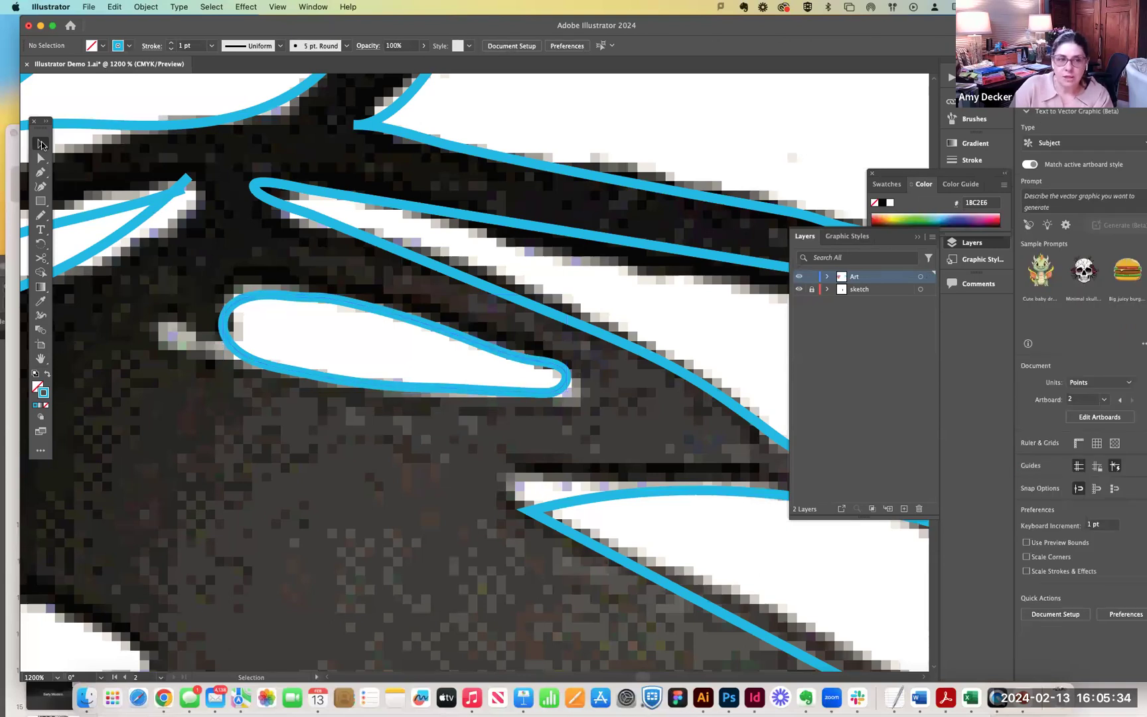
Adjust the anchor points along the enclosed gap's upper edge with Direct Selection so the path follows the sketch.
left_click(41, 159)
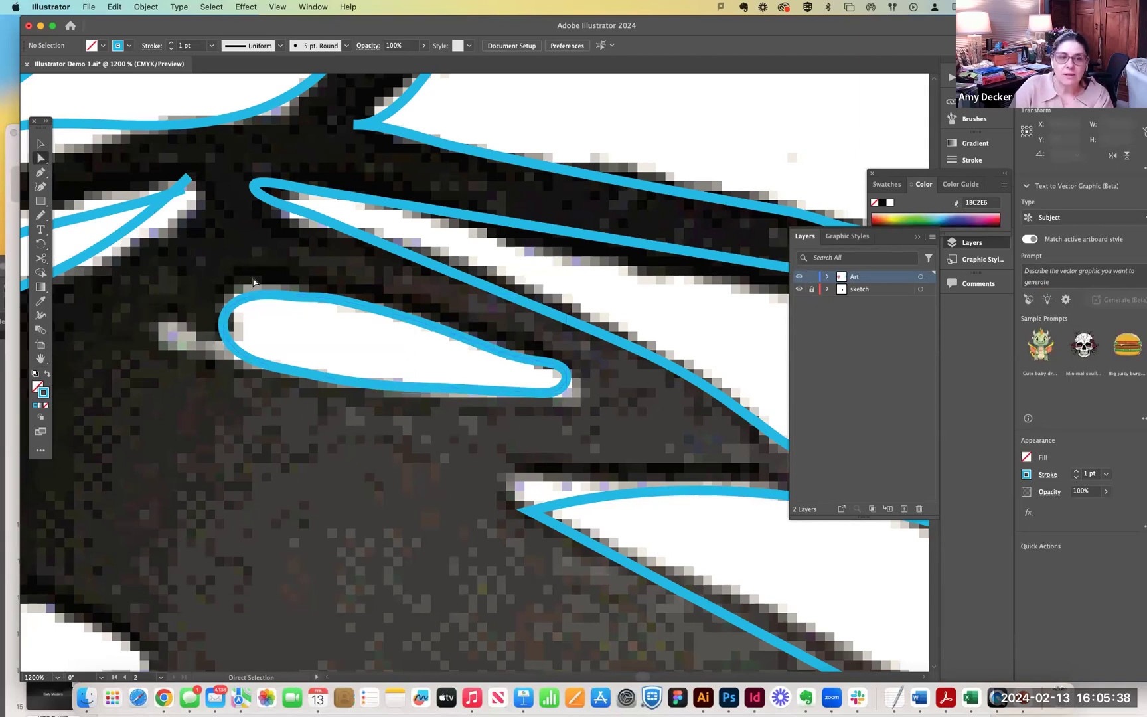
left_click_drag(299, 302, 294, 299)
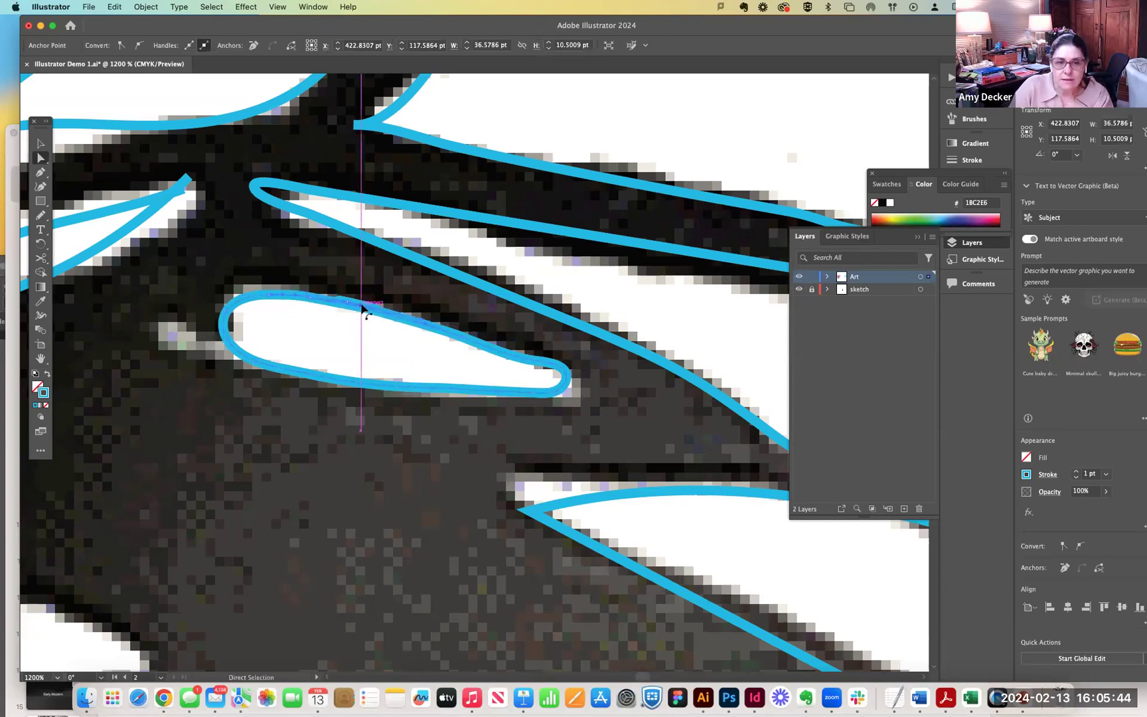
left_click_drag(350, 303, 381, 314)
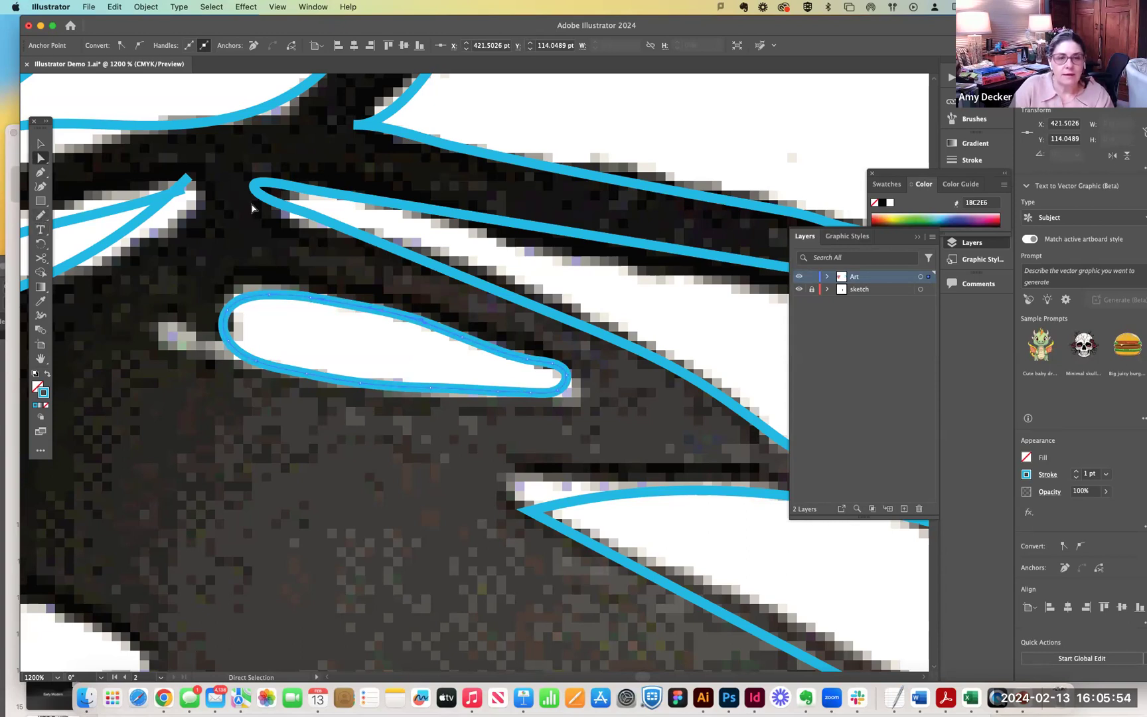
Try to retrace the neighbouring leaf-shaped gap's upper and lower edges with one Pencil stroke around the selected path.
left_click_drag(195, 183, 564, 217)
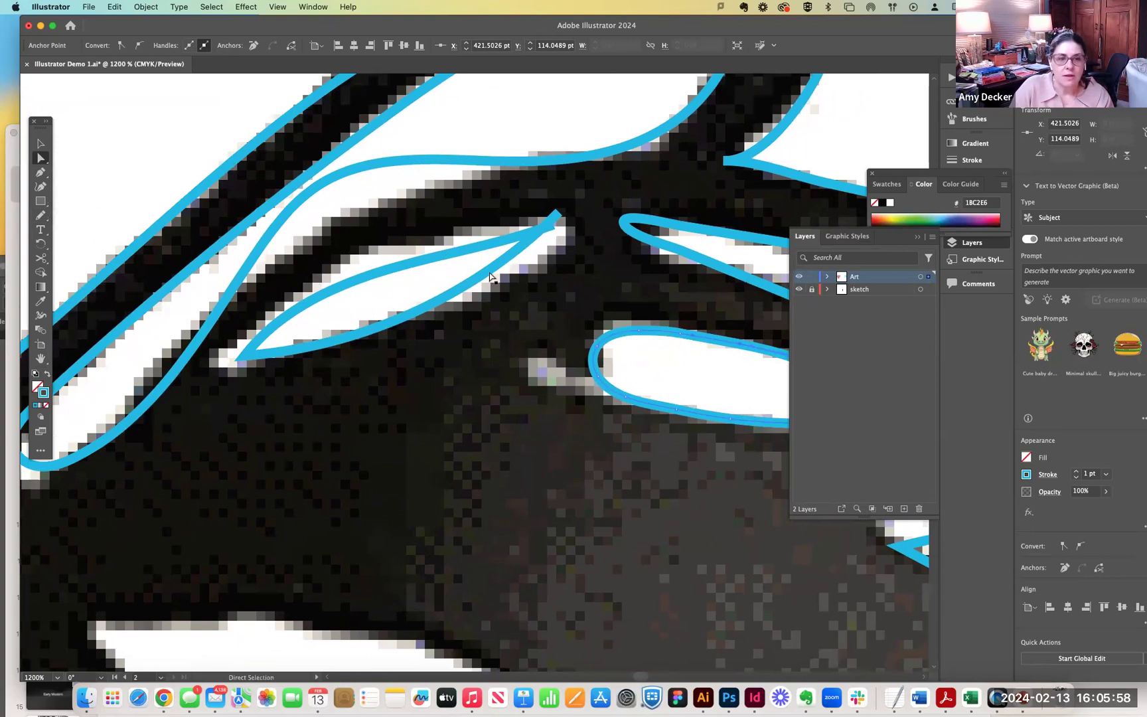
left_click(437, 261)
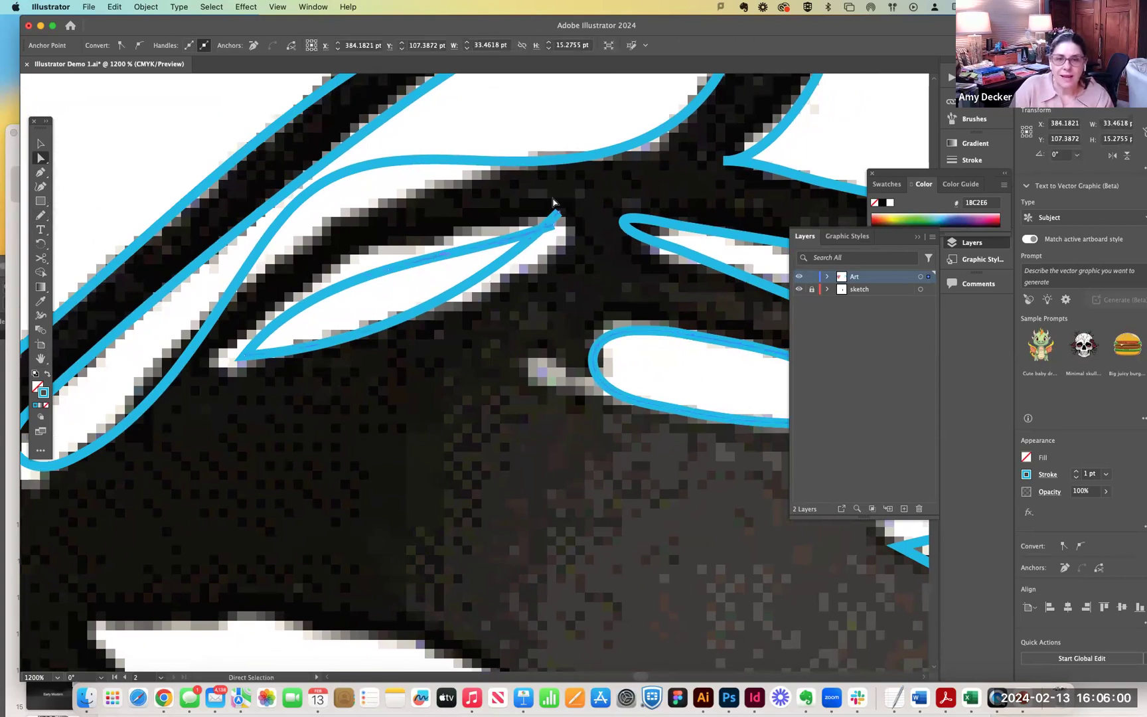
left_click(41, 214)
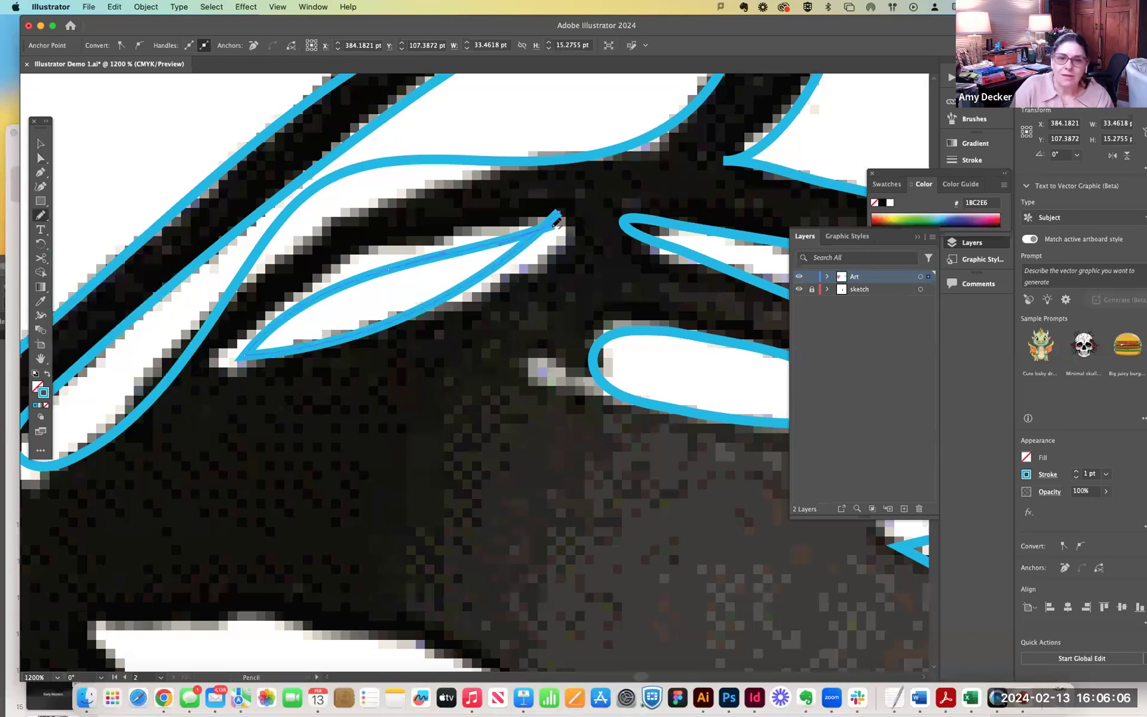
mouse_move(512, 223)
left_mouse_down()
mouse_move(392, 234)
mouse_move(327, 264)
left_mouse_up()
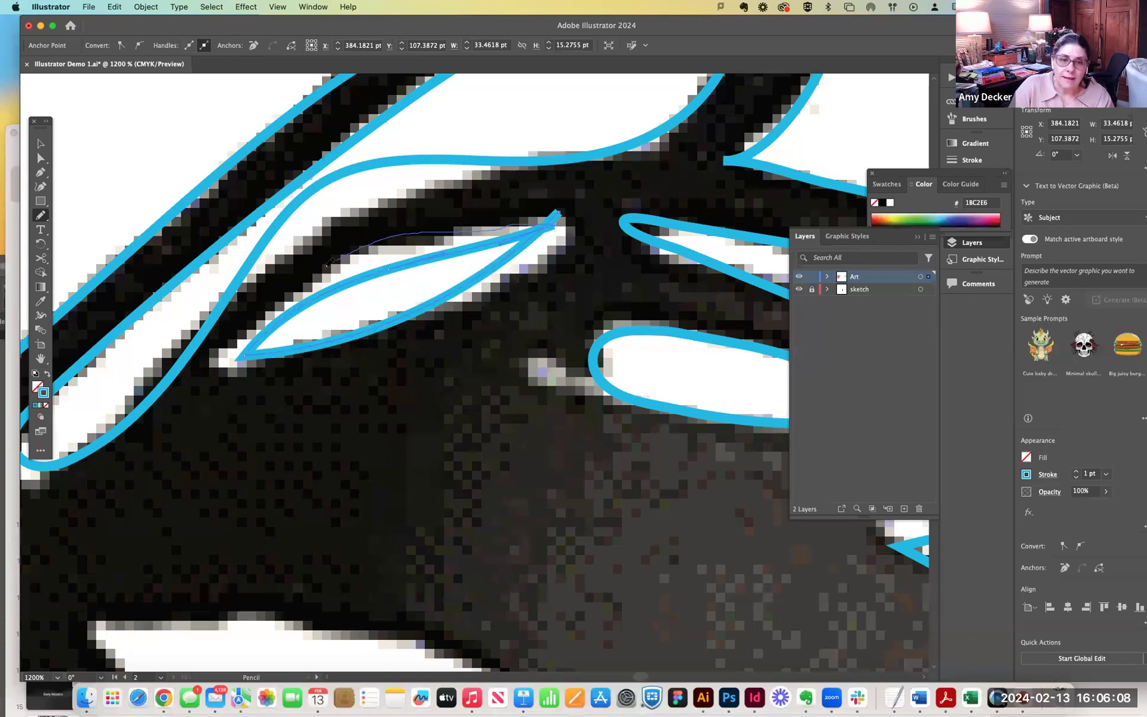
mouse_move(223, 354)
left_mouse_down()
mouse_move(238, 364)
mouse_move(330, 355)
mouse_move(398, 321)
left_mouse_up()
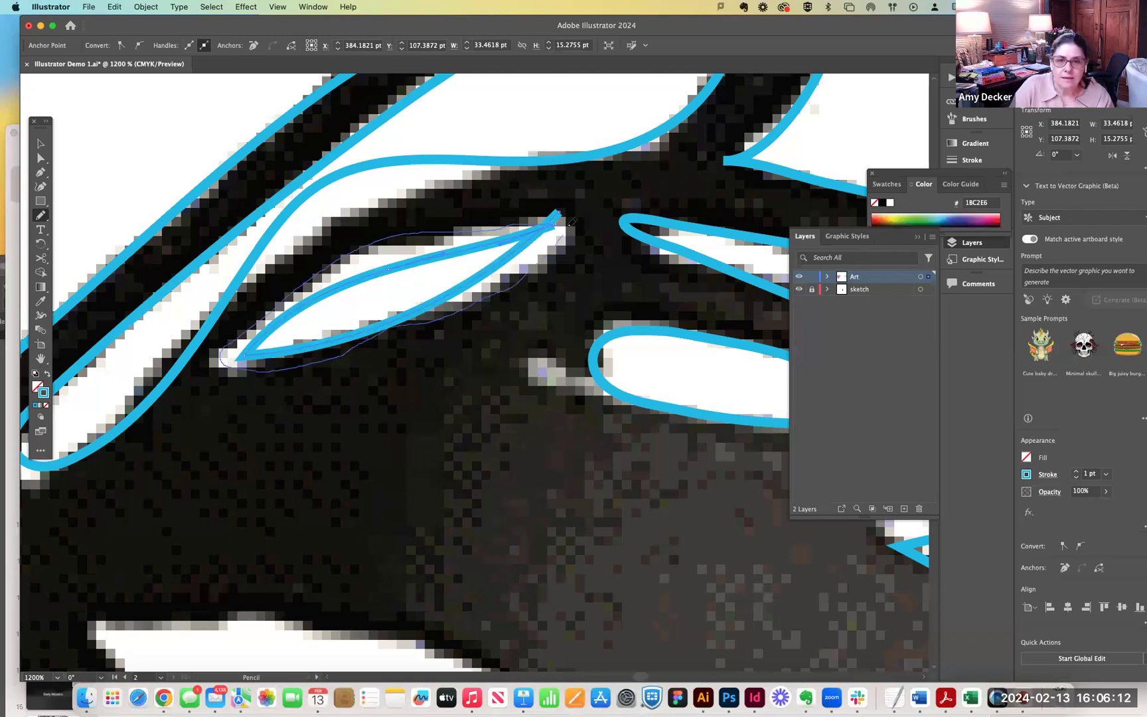
left_click_drag(560, 208, 561, 209)
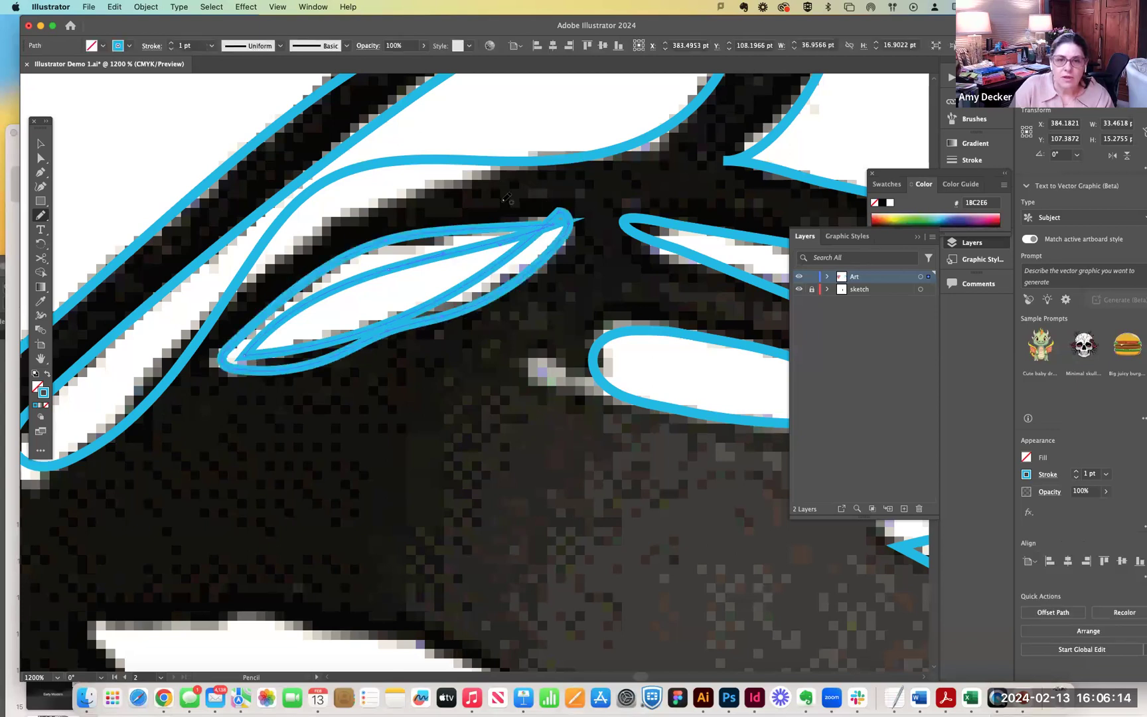
key("super+z")
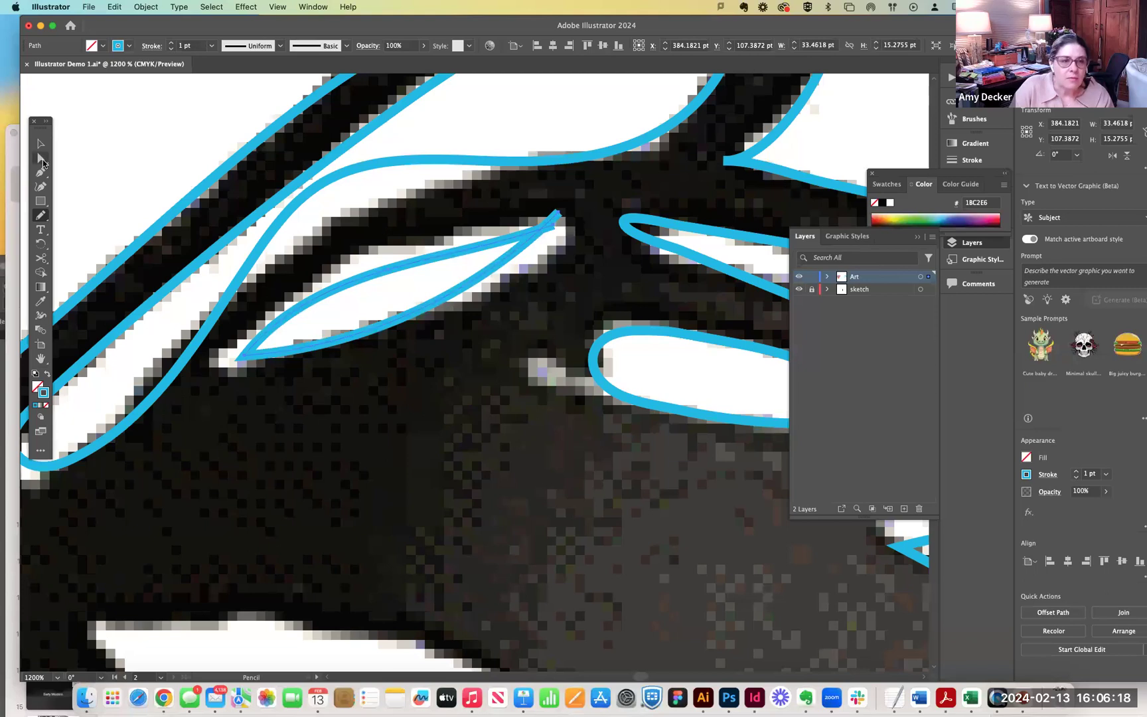
Spread the leaf-shaped gap's path ends apart at its pointed upper tip and join them with a short Pencil stroke.
left_click(40, 158)
key("Left")
left_click(570, 221)
left_click_drag(551, 213, 568, 240)
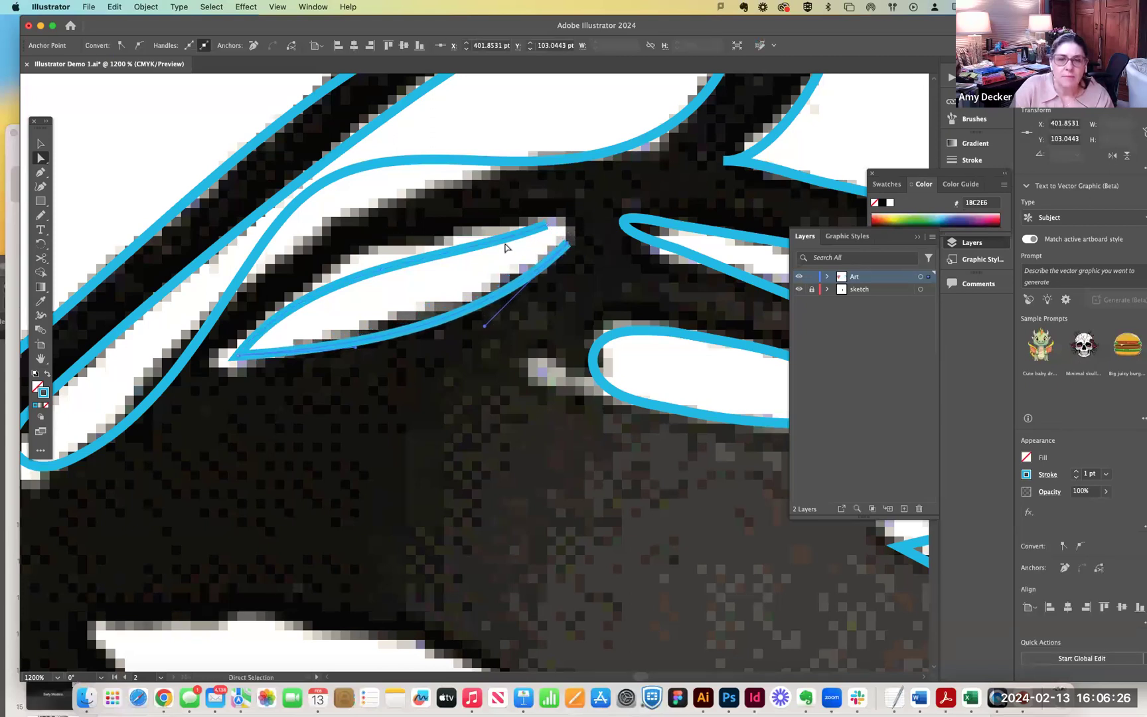
left_click(40, 215)
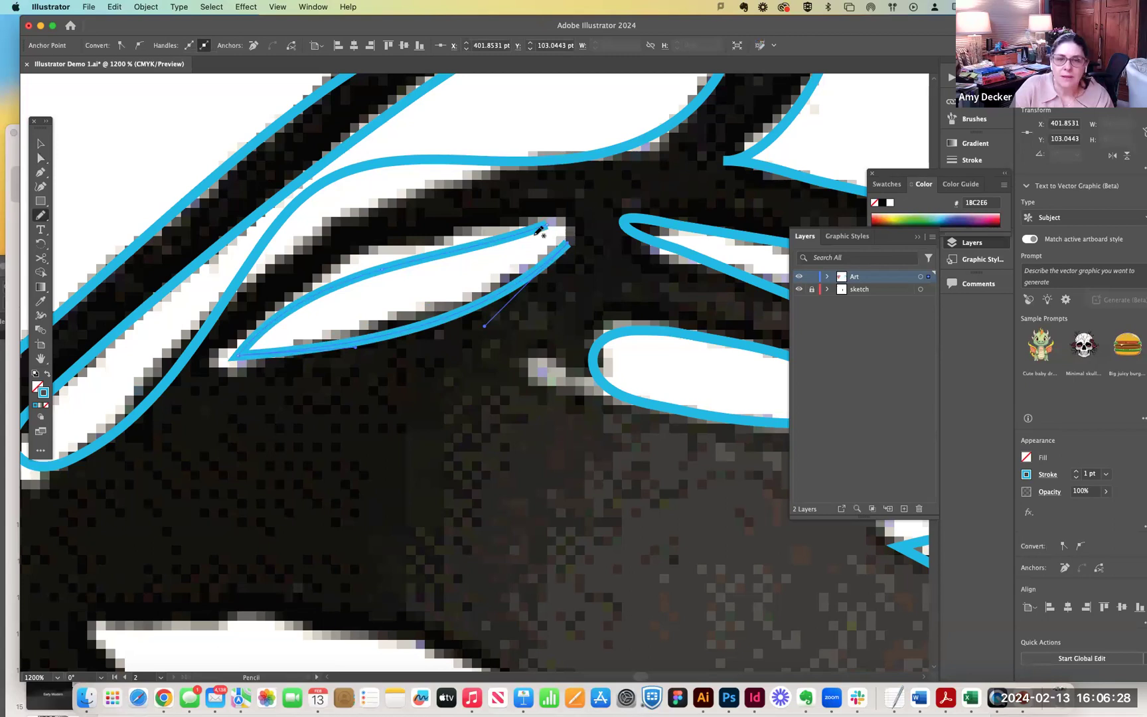
mouse_move(545, 224)
left_mouse_down()
mouse_move(585, 232)
mouse_move(568, 243)
left_mouse_up()
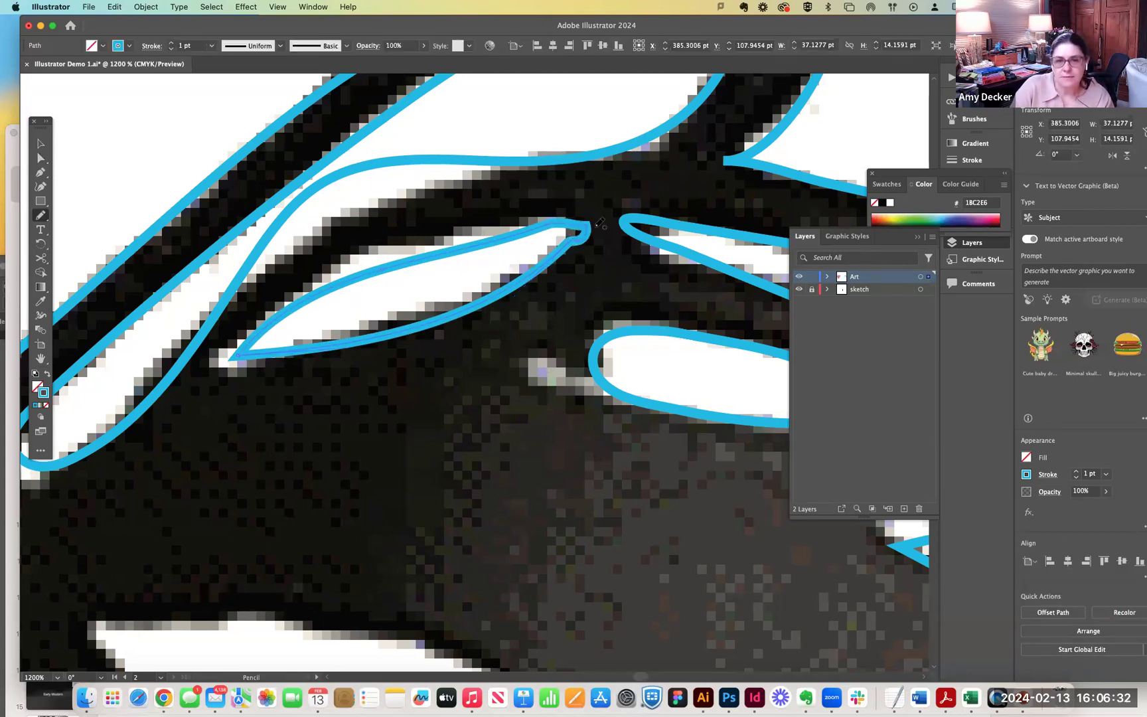
Redraw the leaf-shaped gap's long edges and both rounded ends with the Pencil tool, about 37 by 16 pt overall.
mouse_move(400, 239)
left_mouse_down()
mouse_move(333, 268)
mouse_move(221, 357)
left_mouse_up()
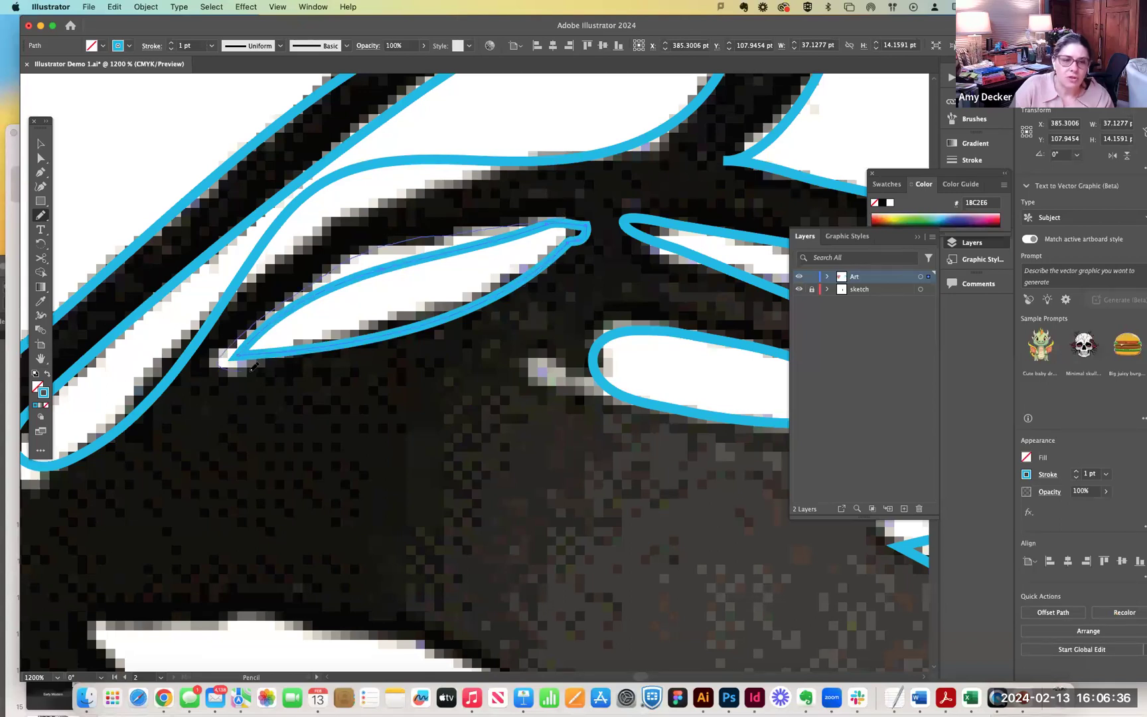
left_click_drag(323, 356, 473, 304)
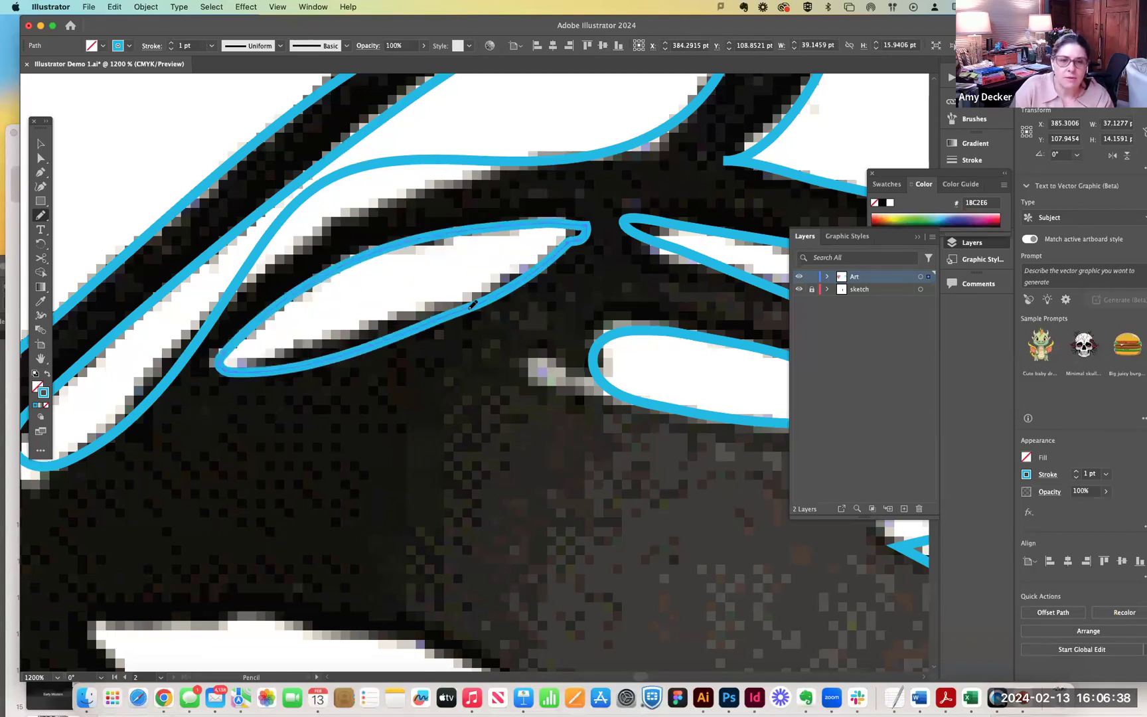
mouse_move(542, 215)
left_mouse_down()
mouse_move(570, 233)
mouse_move(561, 251)
mouse_move(547, 228)
mouse_move(517, 224)
mouse_move(566, 222)
mouse_move(550, 216)
mouse_move(424, 230)
mouse_move(323, 259)
mouse_move(276, 310)
left_mouse_up()
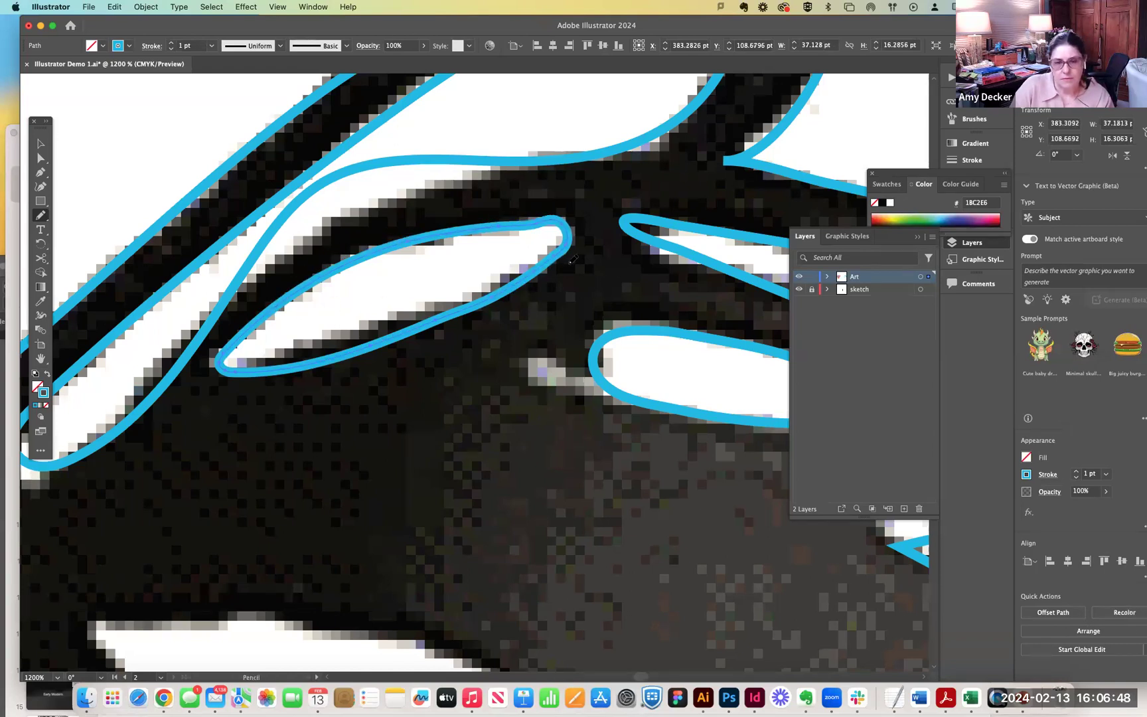
Resize the leaf-shaped gap's path by its bounding box to about 37.5 by 14.7 pt, and deselect it.
left_click(41, 144)
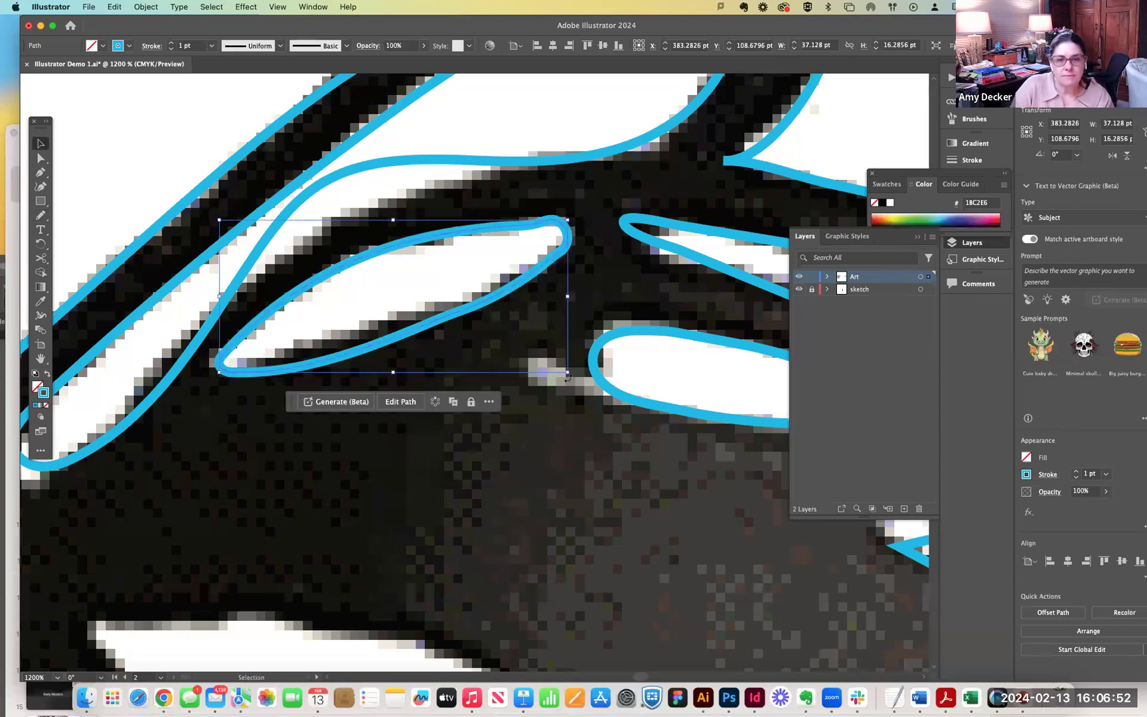
left_click_drag(568, 373, 570, 346)
left_click_drag(219, 346, 219, 357)
left_click_drag(576, 216, 497, 247)
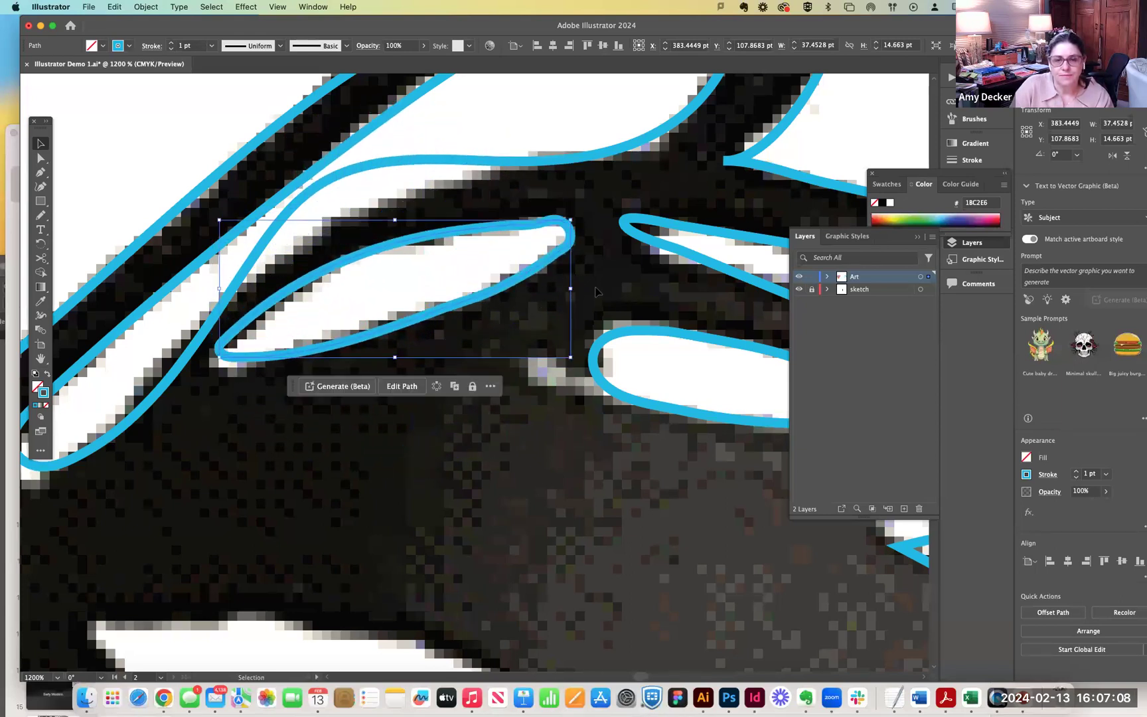
left_click(616, 291)
Review the blue tracing of the whole cloaked figure against the sketch, from the hair strands to the cloak's lower points.
key("a")
key("super+minus")
key("super+minus")
key("super+minus")
key("super+minus")
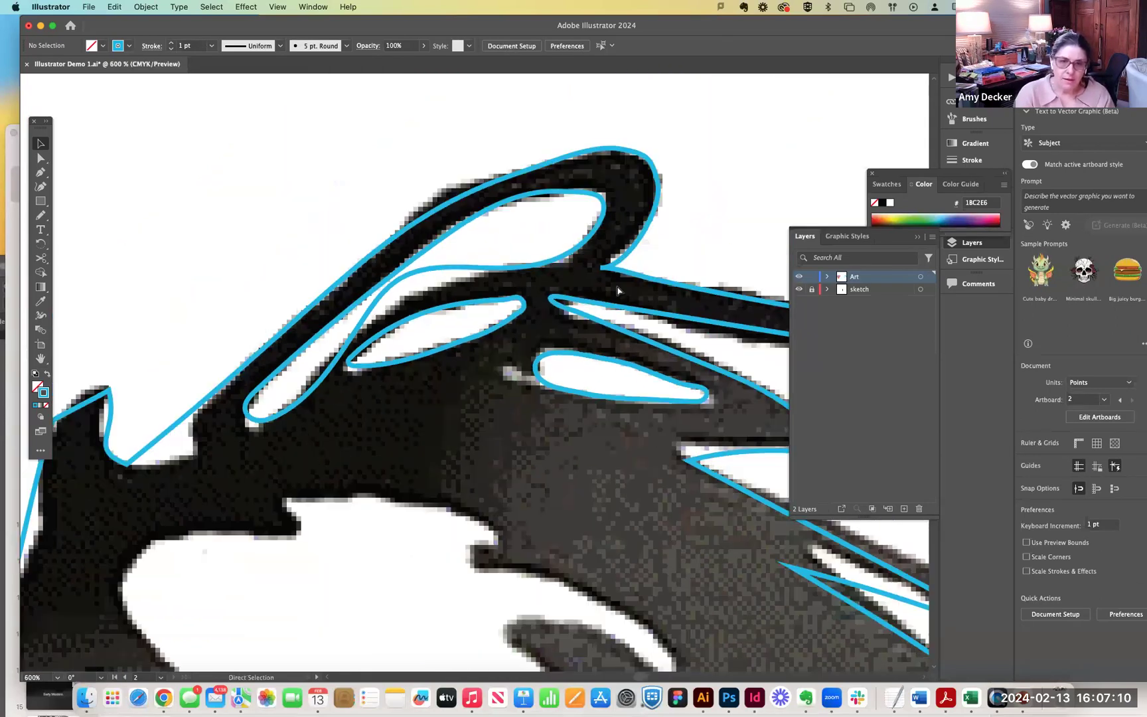
scroll(616, 291, "down", 6)
scroll(616, 290, "right", 5)
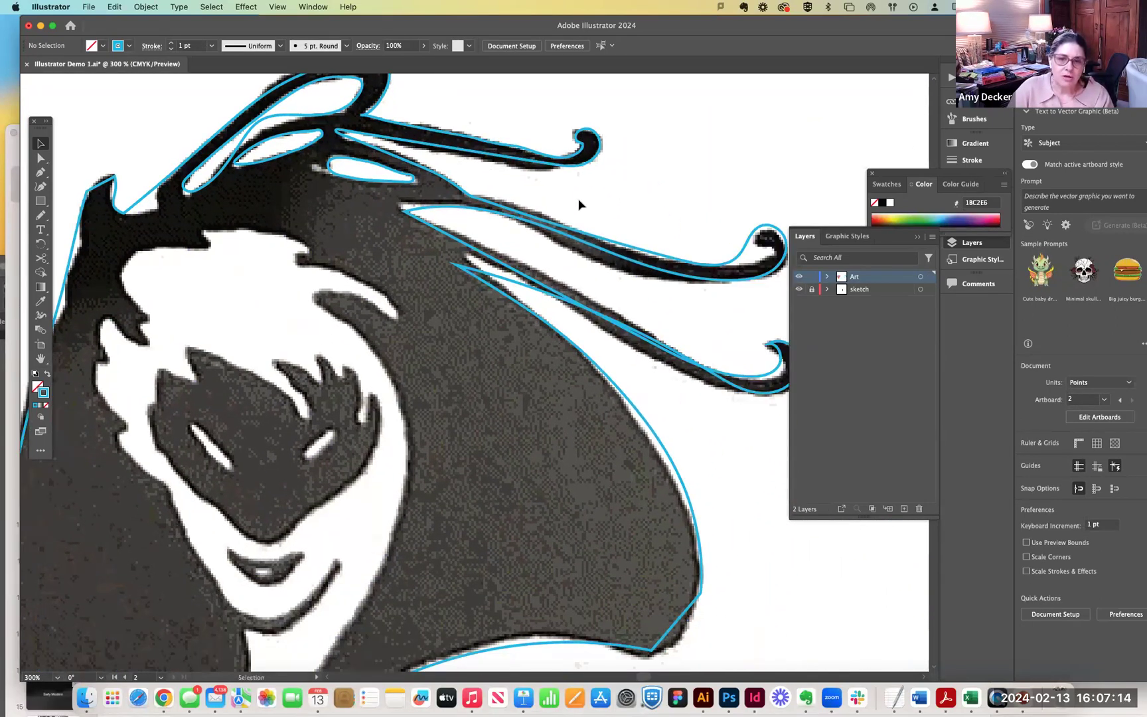
key("space")
left_click_drag(458, 290, 483, 253)
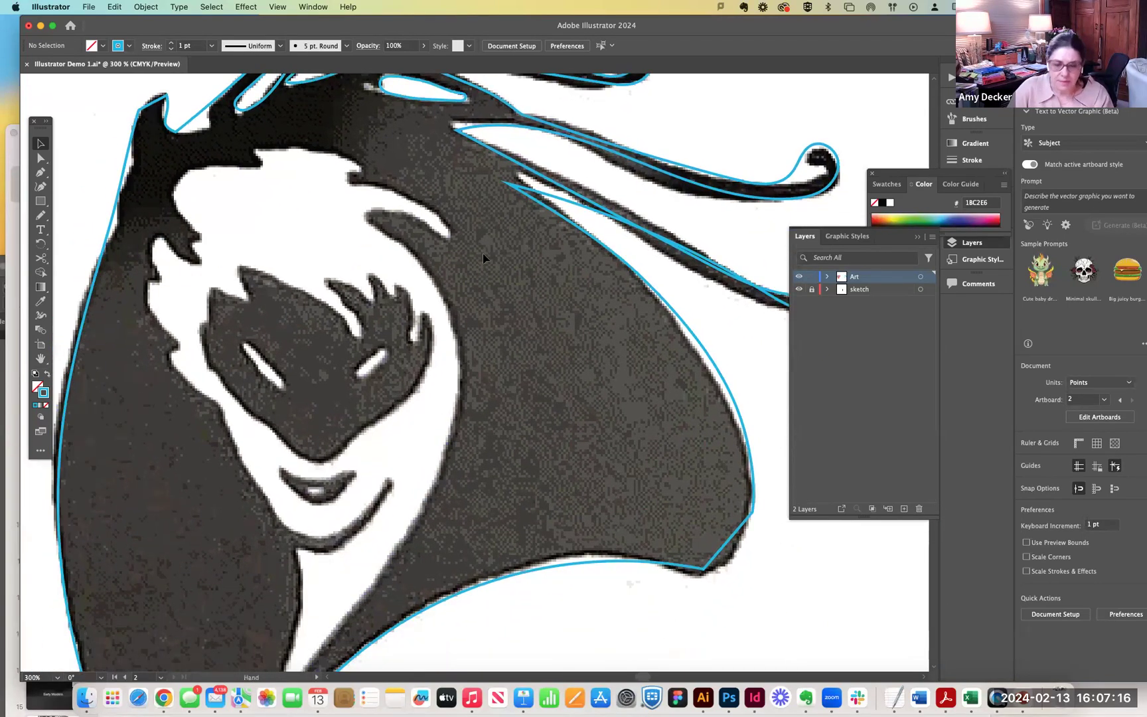
key("super+minus")
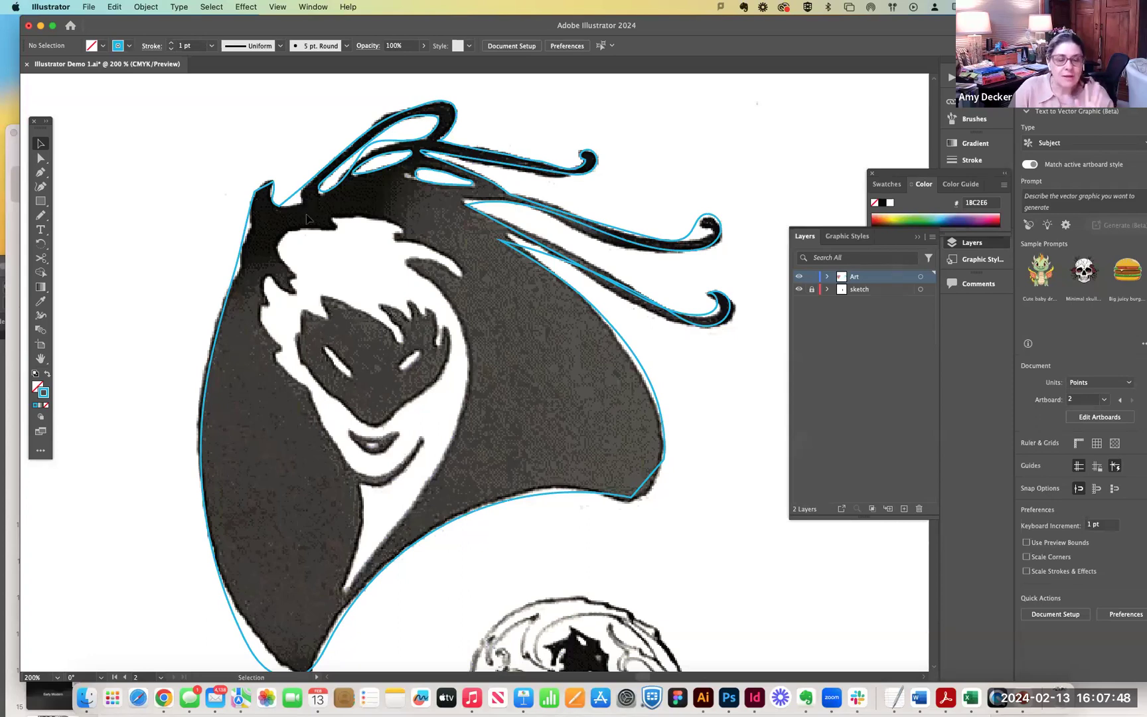
scroll(306, 219, "up", 1)
key("a")
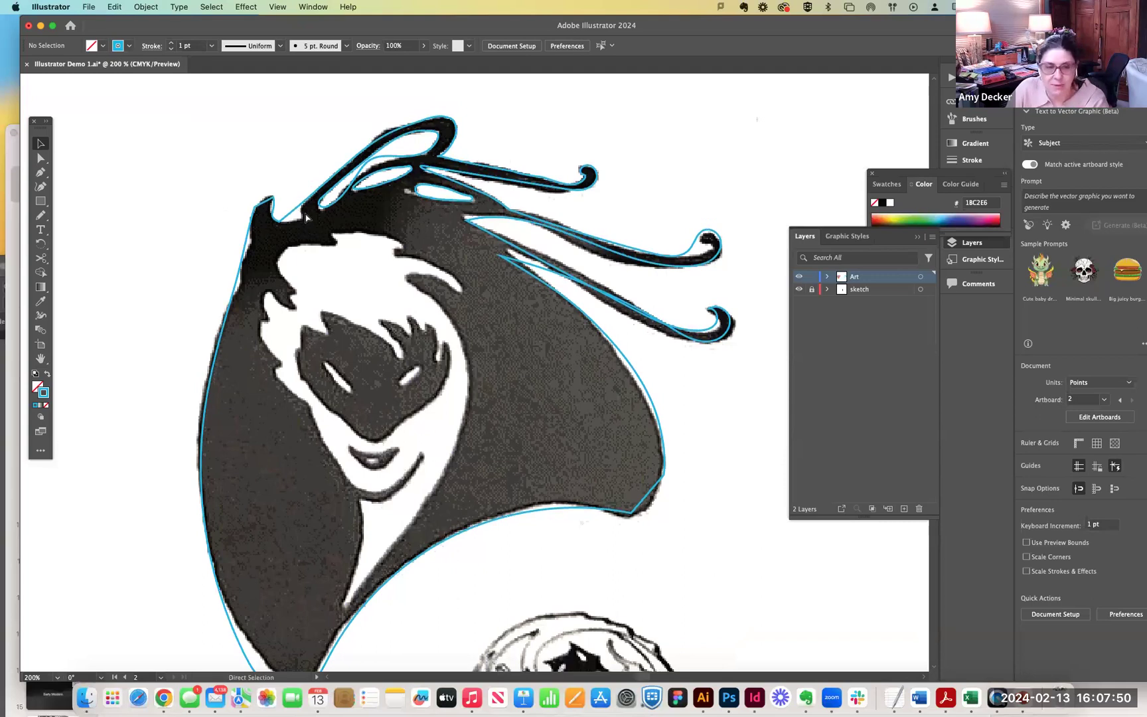
key("super+equal")
left_click_drag(196, 212, 278, 280)
key("super+minus")
key("super+minus")
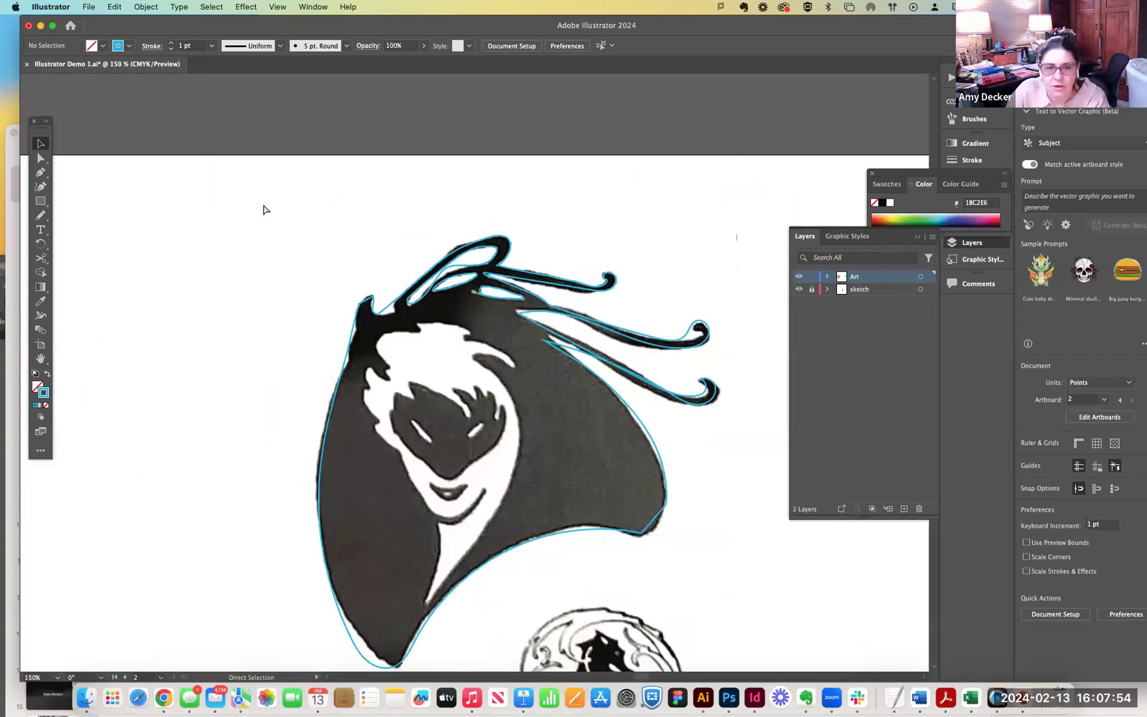
key("super+minus")
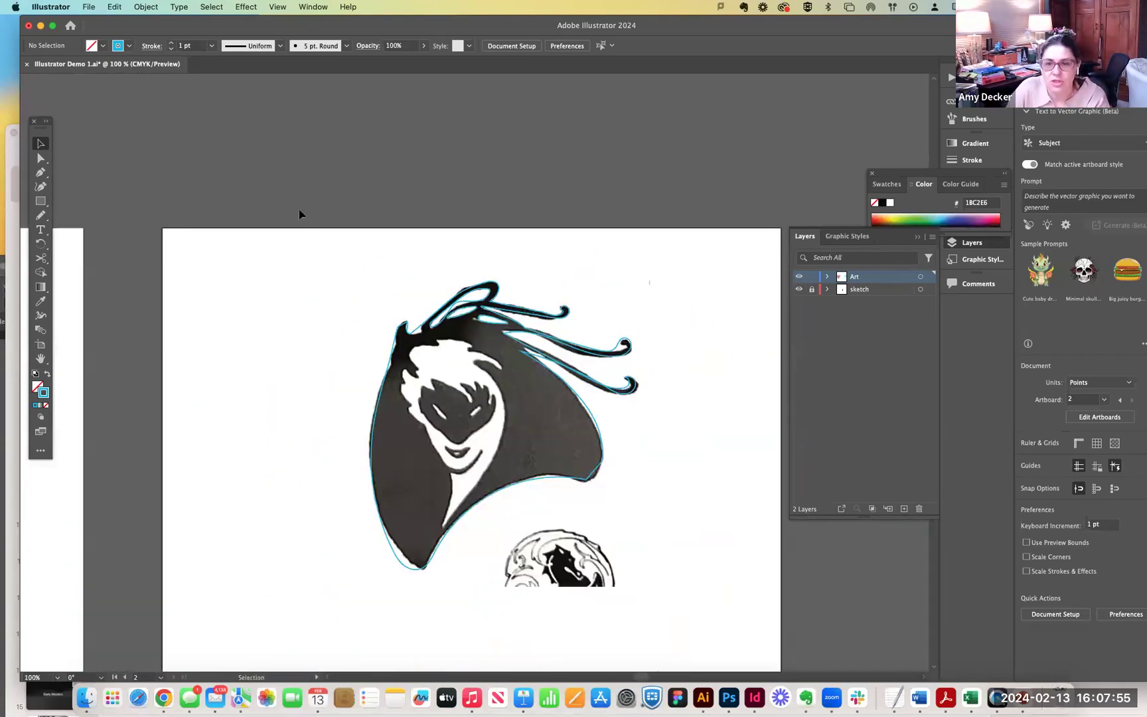
Create a new layer named "art image trace" above the Art layer, keeping the green layer color.
left_click(932, 236)
left_click(951, 241)
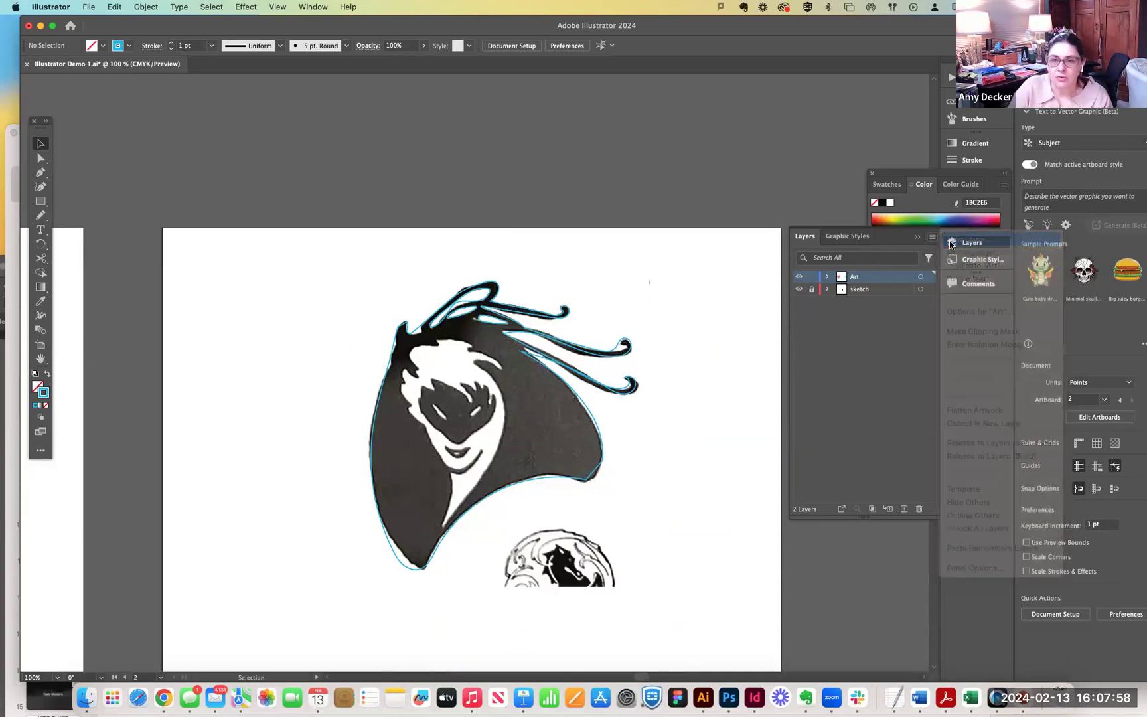
type("S")
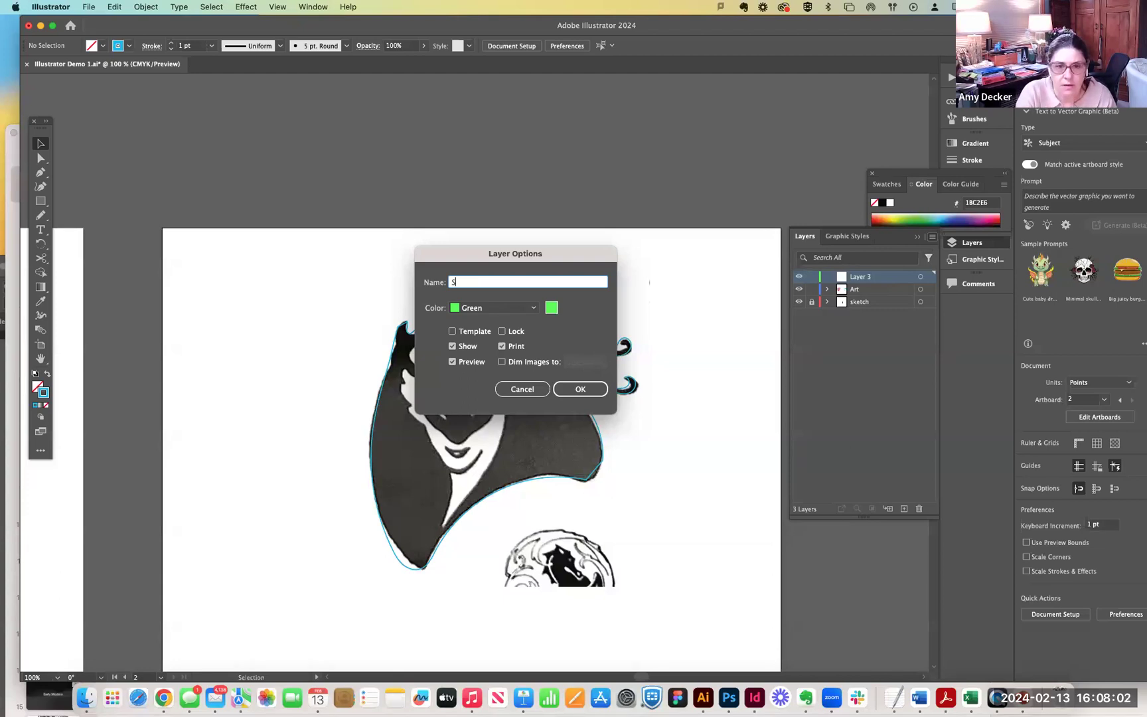
type("rart imagetrace")
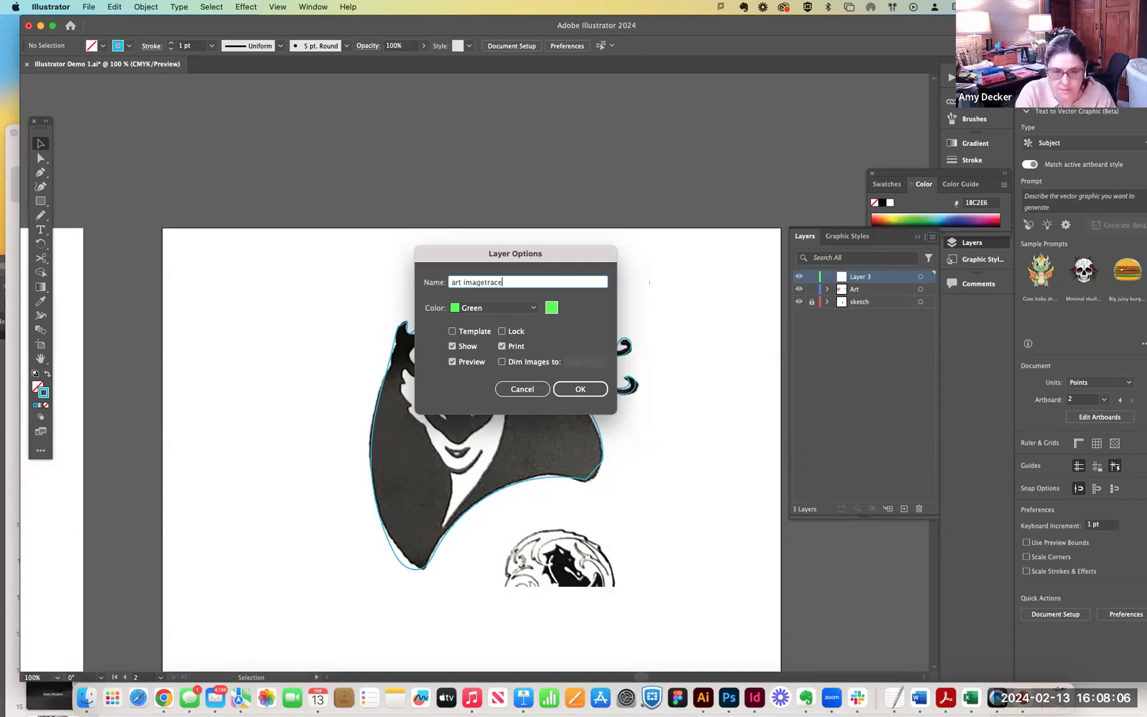
left_click(485, 282)
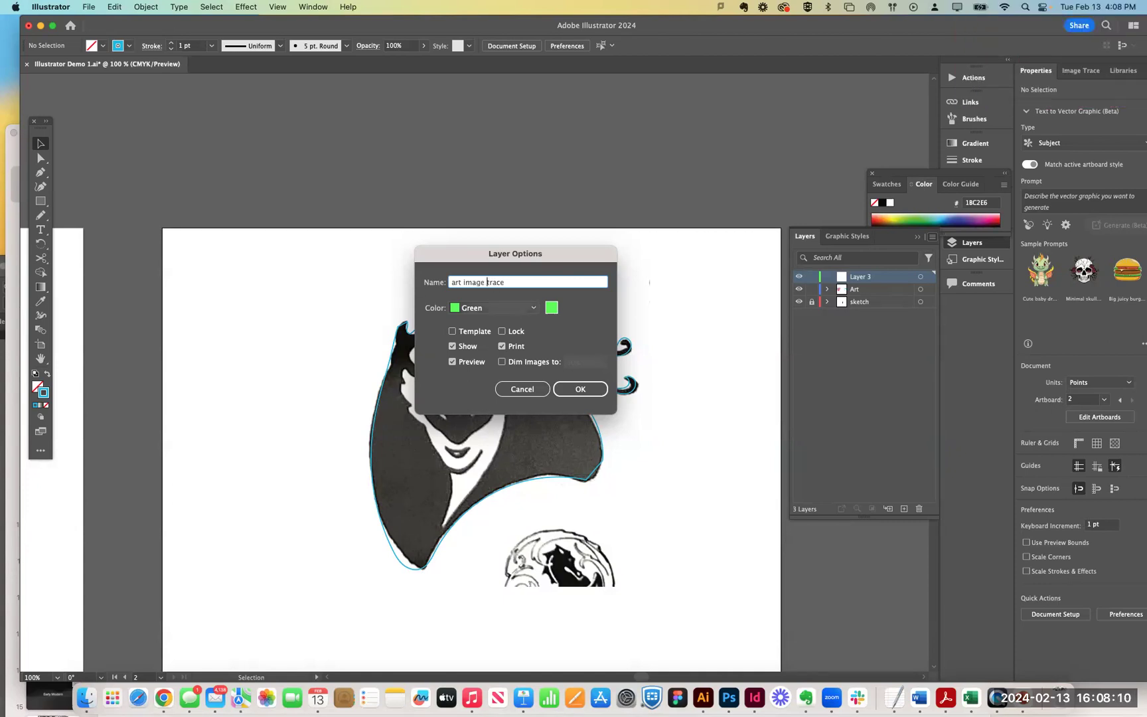
left_click(580, 389)
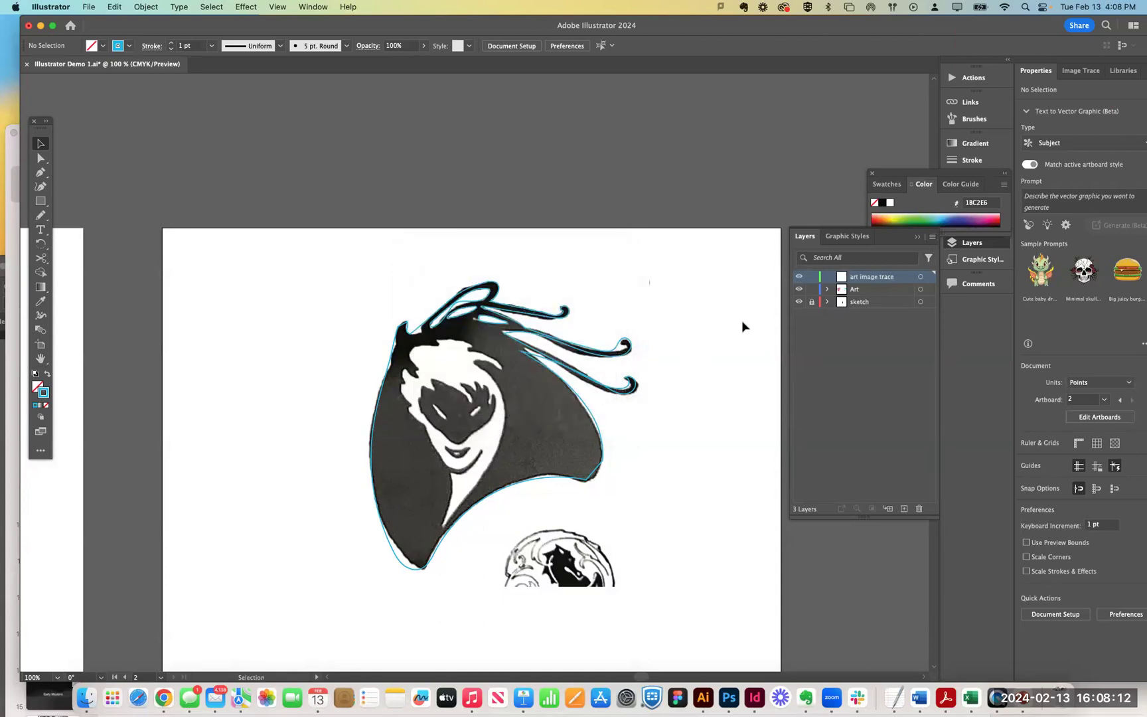
Hide the Art layer to view the sketch alone, show it again and make Art the active layer.
left_click(799, 290)
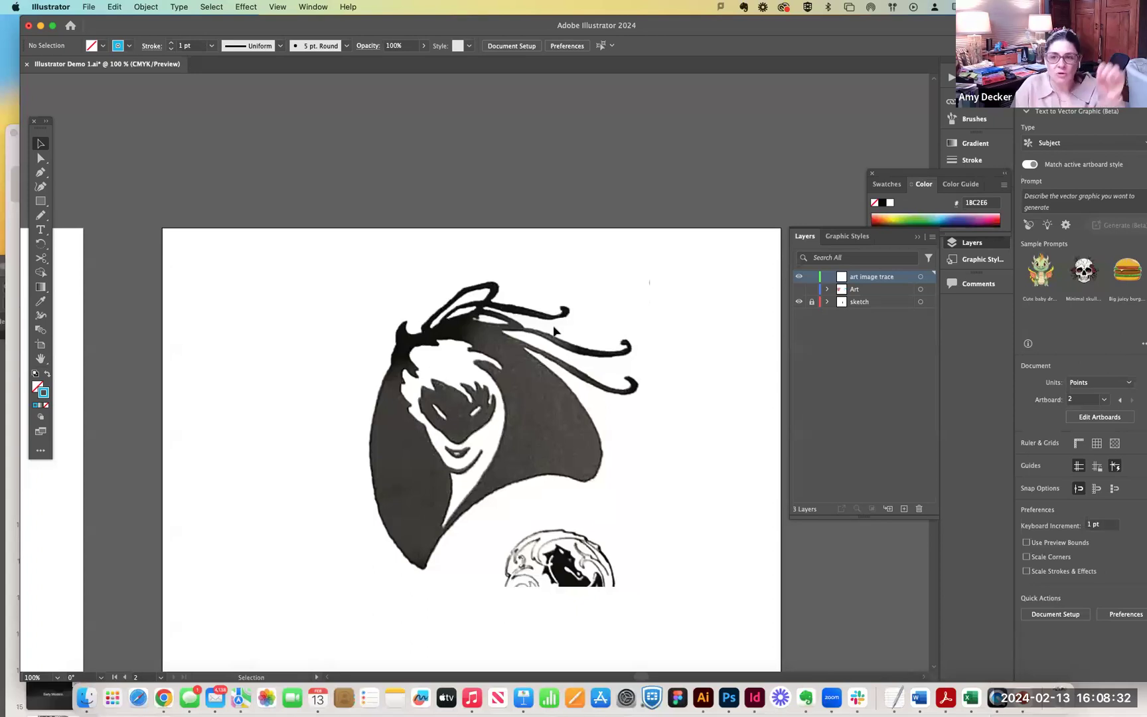
left_click_drag(799, 288, 799, 301)
scroll(588, 331, "up", 2)
left_click(869, 289)
Examine how the blue outline fits the sketch along the curled hair strands, the gaps between them and the cloak edge.
key("super+equal")
key("super+equal")
key("super+equal")
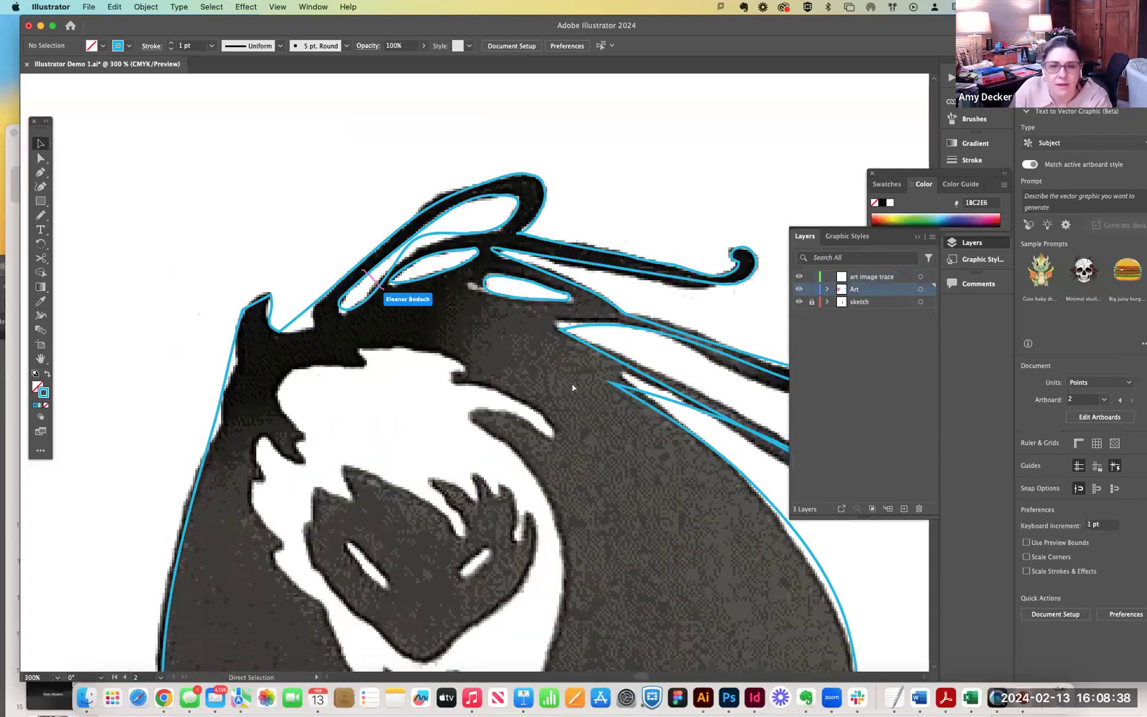
key("super+equal")
scroll(504, 285, "right", 4)
scroll(504, 286, "down", 1)
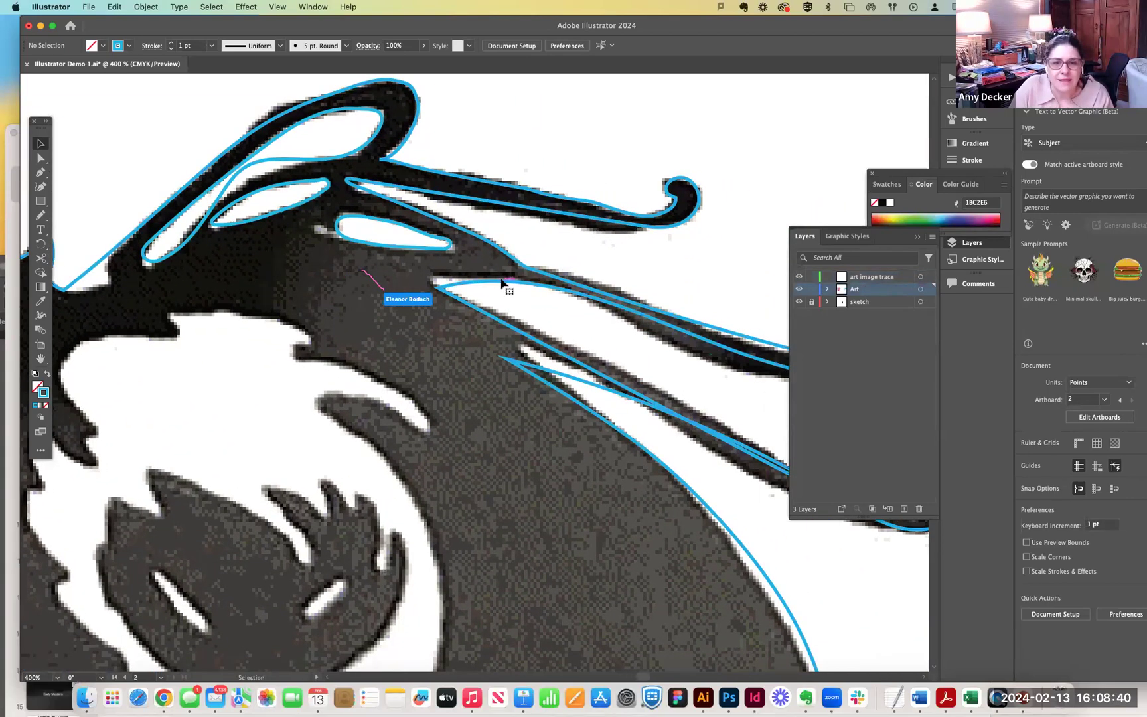
left_click(503, 284)
scroll(478, 219, "up", 2)
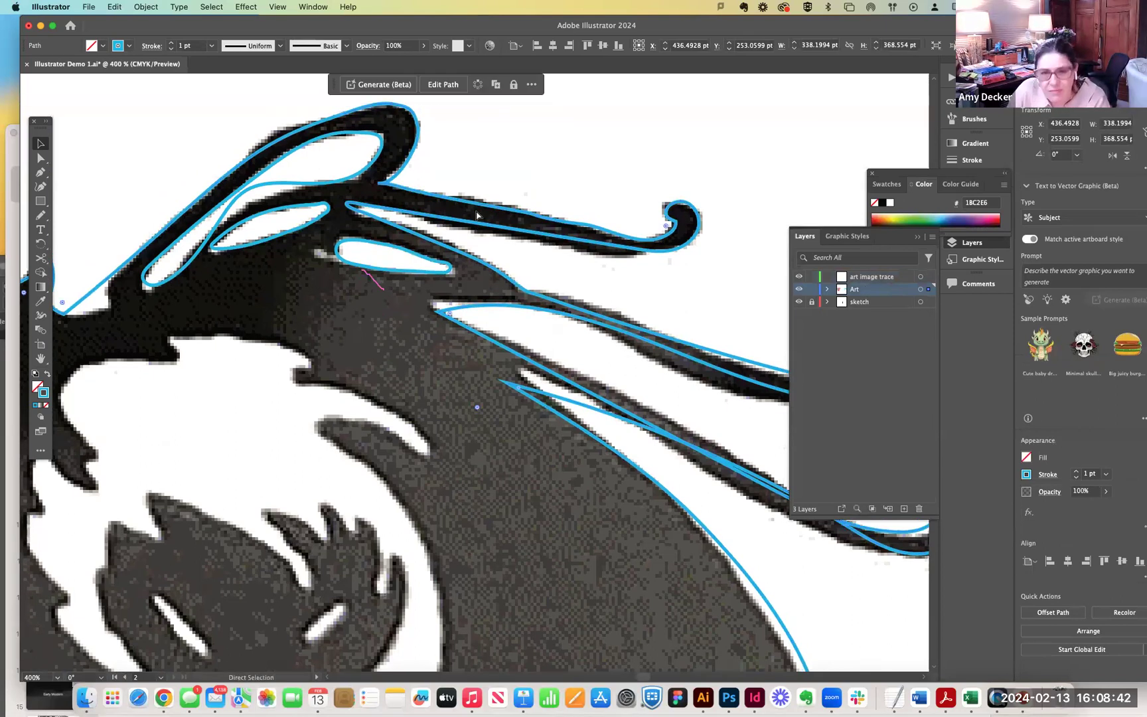
key("super+equal")
key("super+equal")
left_click_drag(537, 227, 355, 664)
left_click_drag(587, 87, 376, 325)
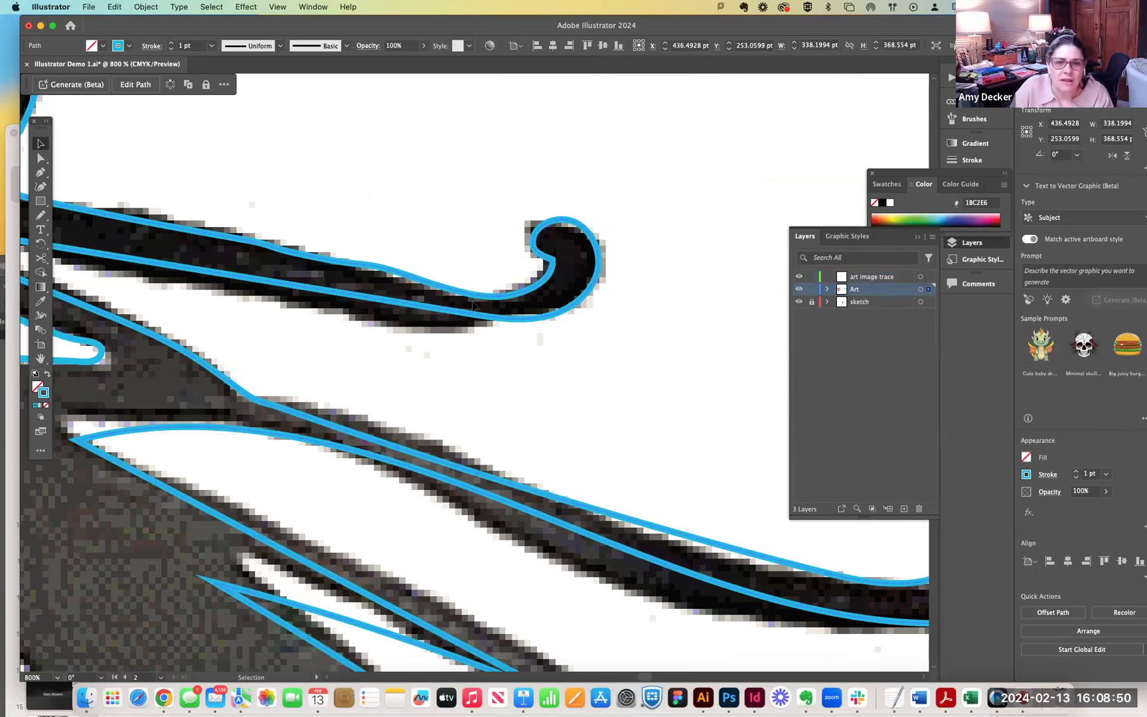
scroll(409, 346, "left", 10)
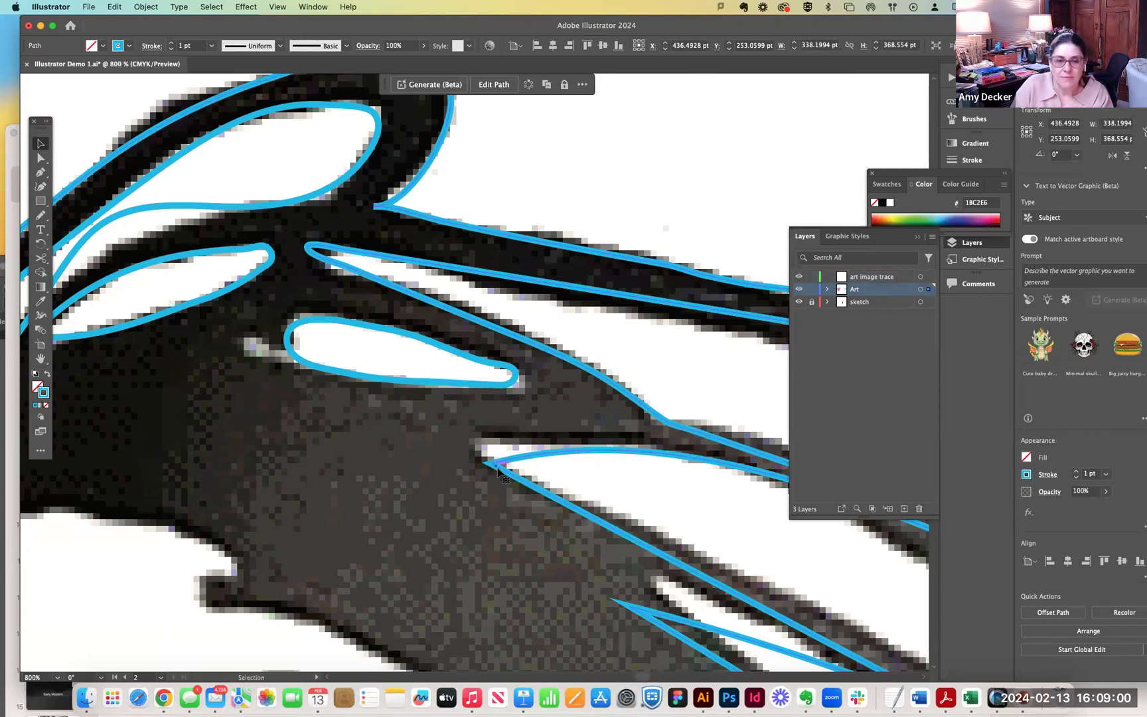
key("super+minus")
key("super+minus")
key("super+minus")
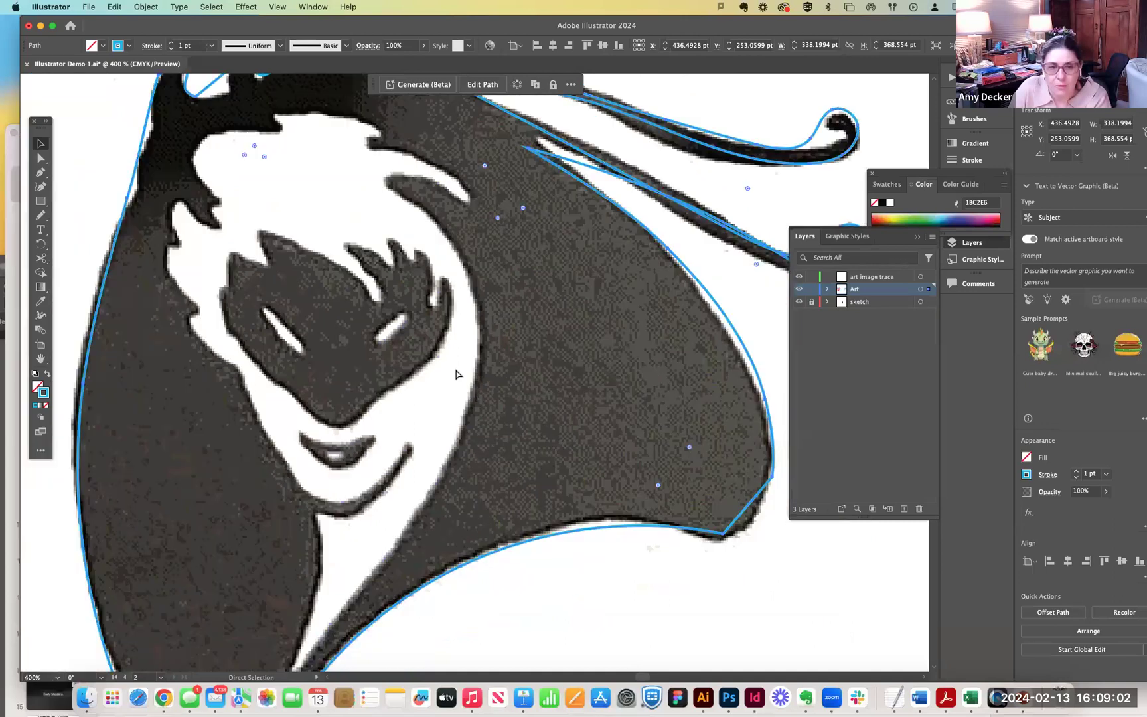
key("super+minus")
left_click_drag(531, 302, 503, 332)
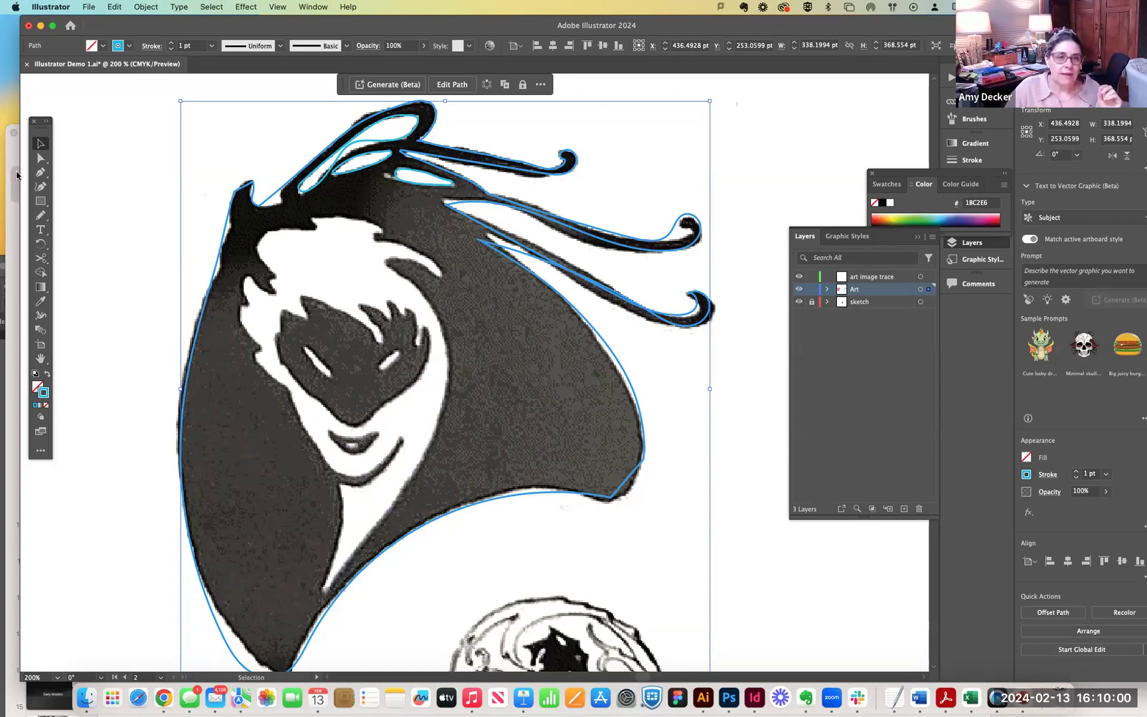
left_click(137, 161)
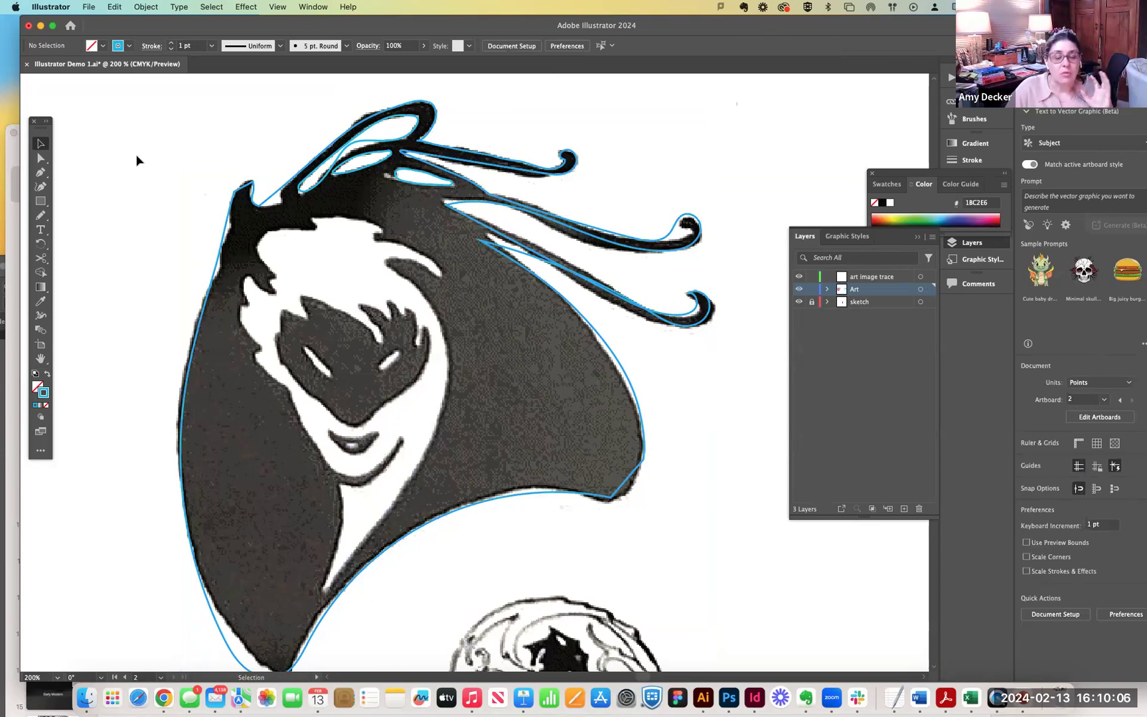
Move anchor points along the lowest hair strand and at its inner notch onto the sketch edges with Direct Selection, and deselect.
left_click(41, 158)
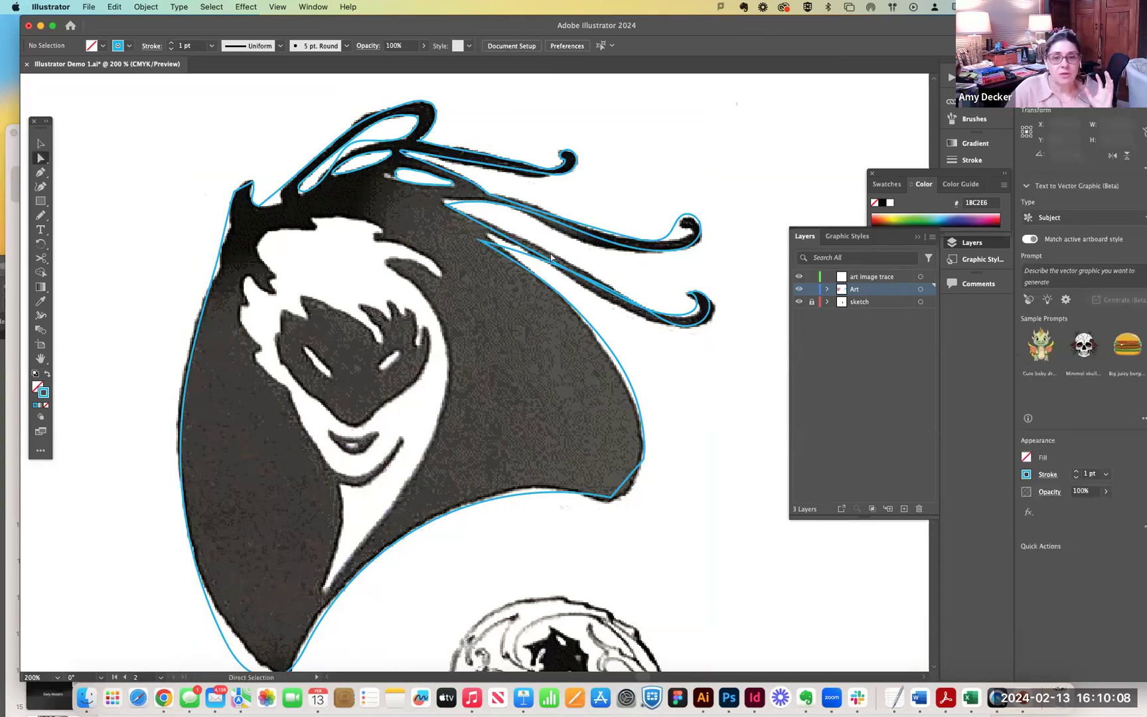
left_click(589, 283)
left_click_drag(590, 283, 635, 316)
left_click_drag(479, 245, 489, 243)
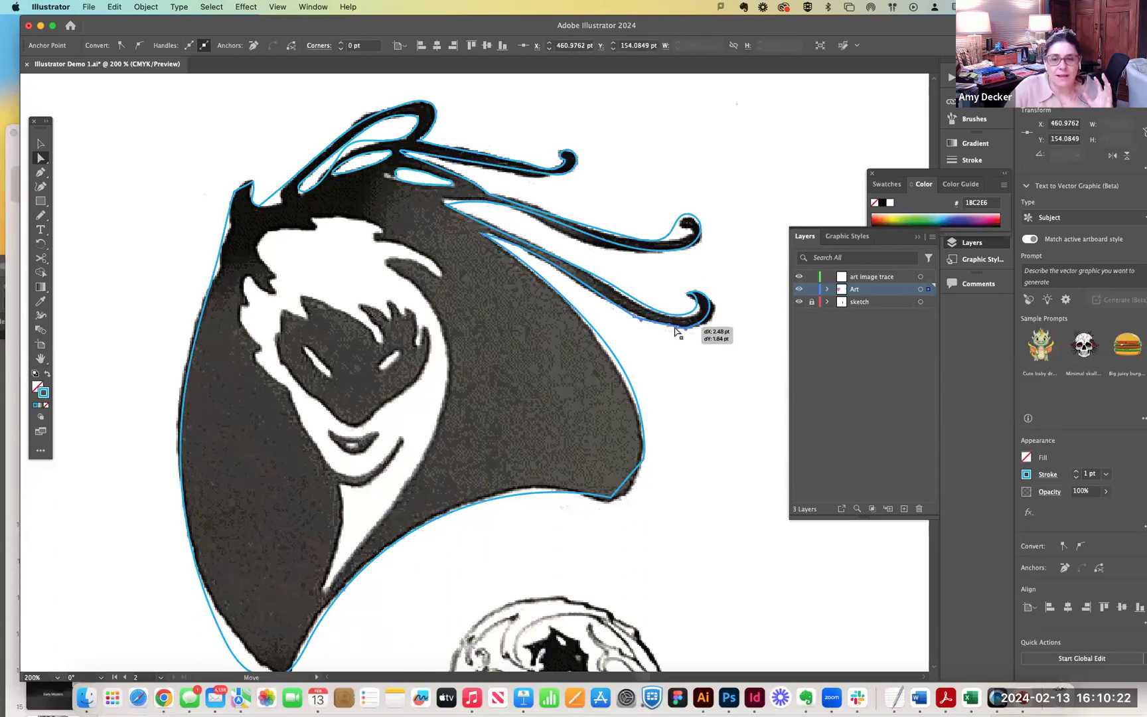
left_click(673, 328)
left_click_drag(664, 326, 662, 327)
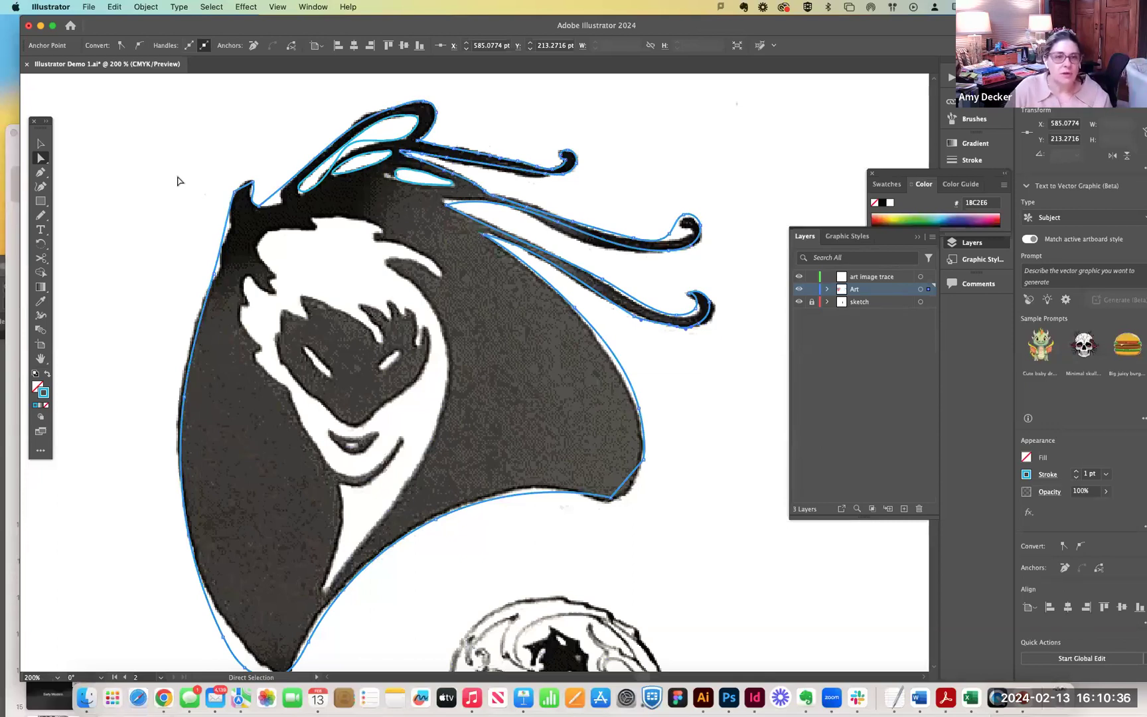
left_click(40, 144)
left_click(720, 223)
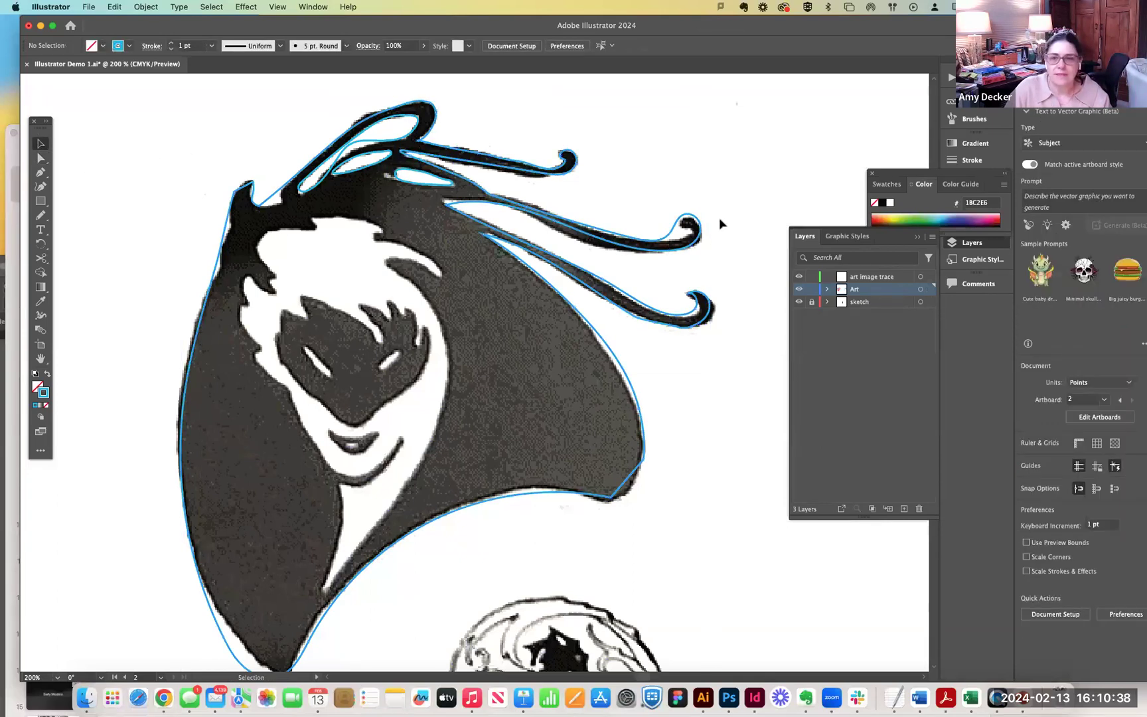
Hide the Art layer, make the art image trace layer active and bring up the Image Trace settings.
left_click(799, 290)
left_click(878, 278)
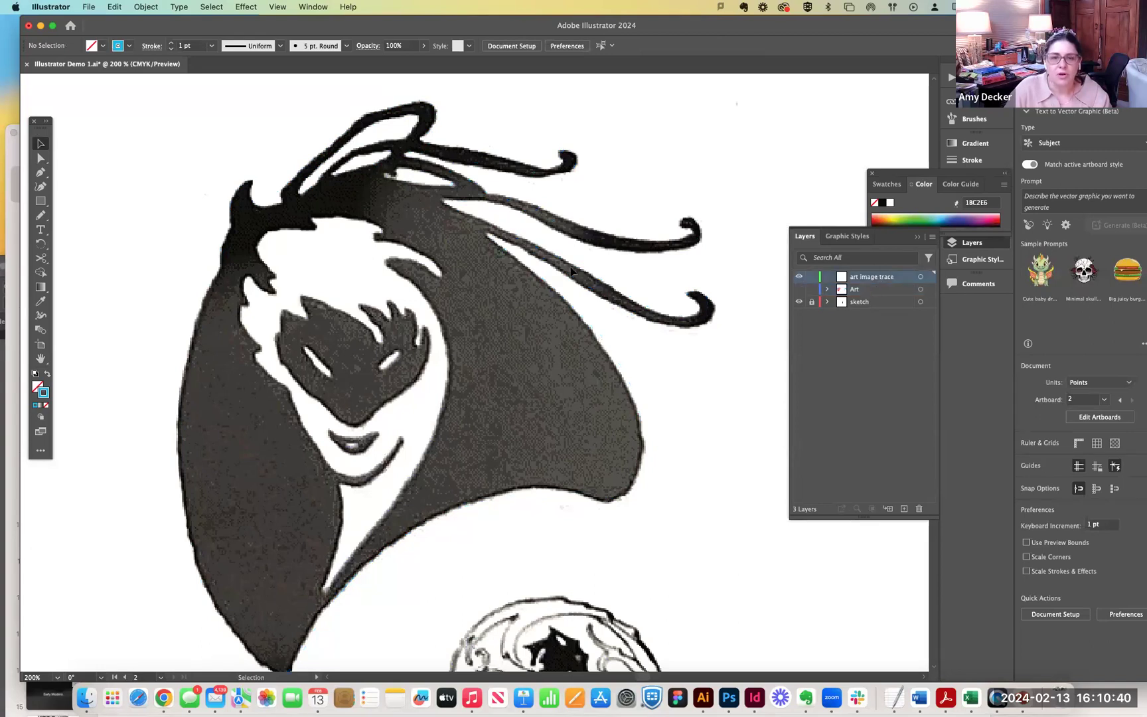
left_click(313, 6)
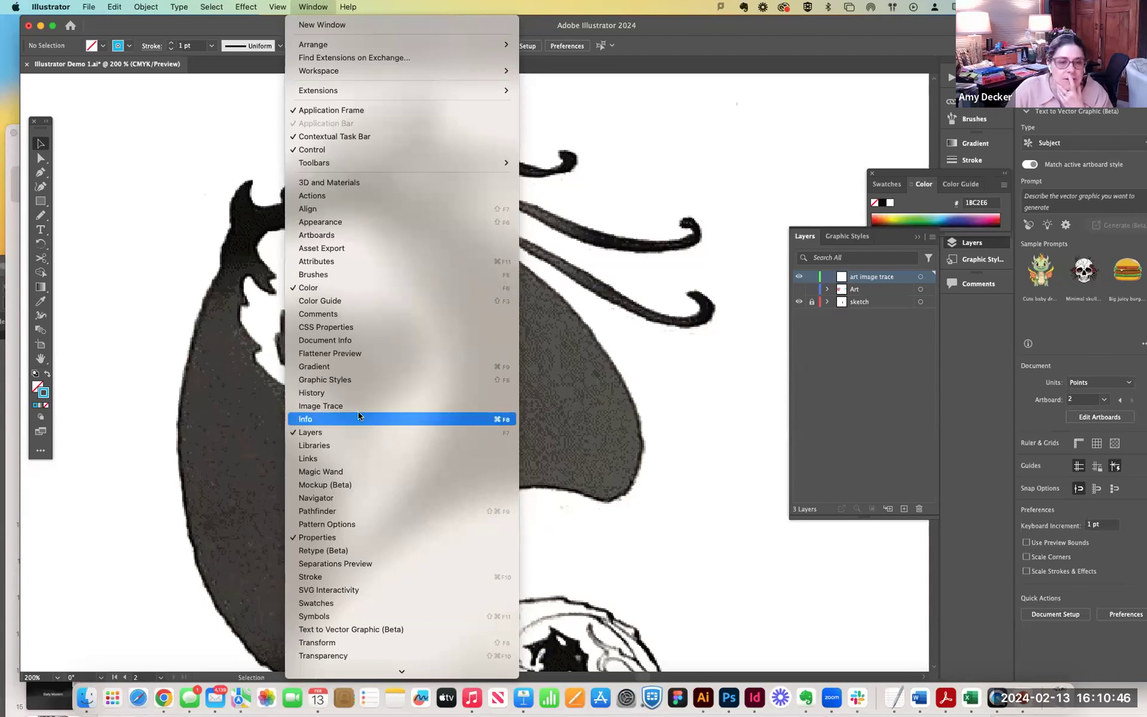
left_click(341, 408)
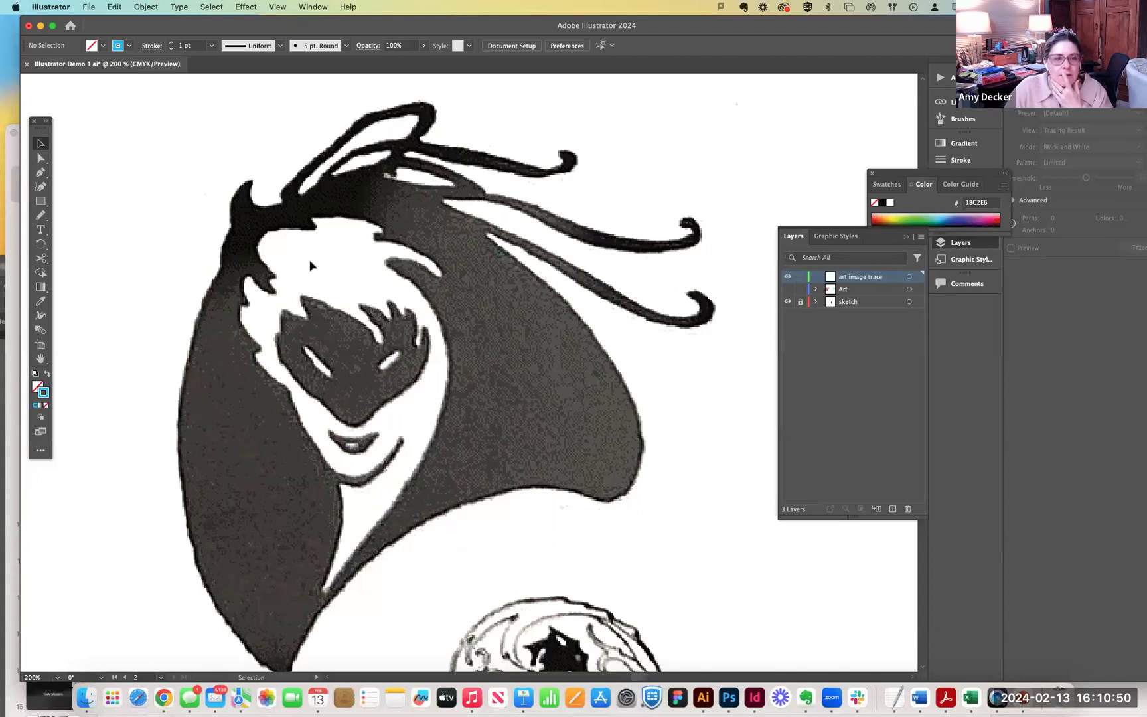
key("super+minus")
key("super+minus")
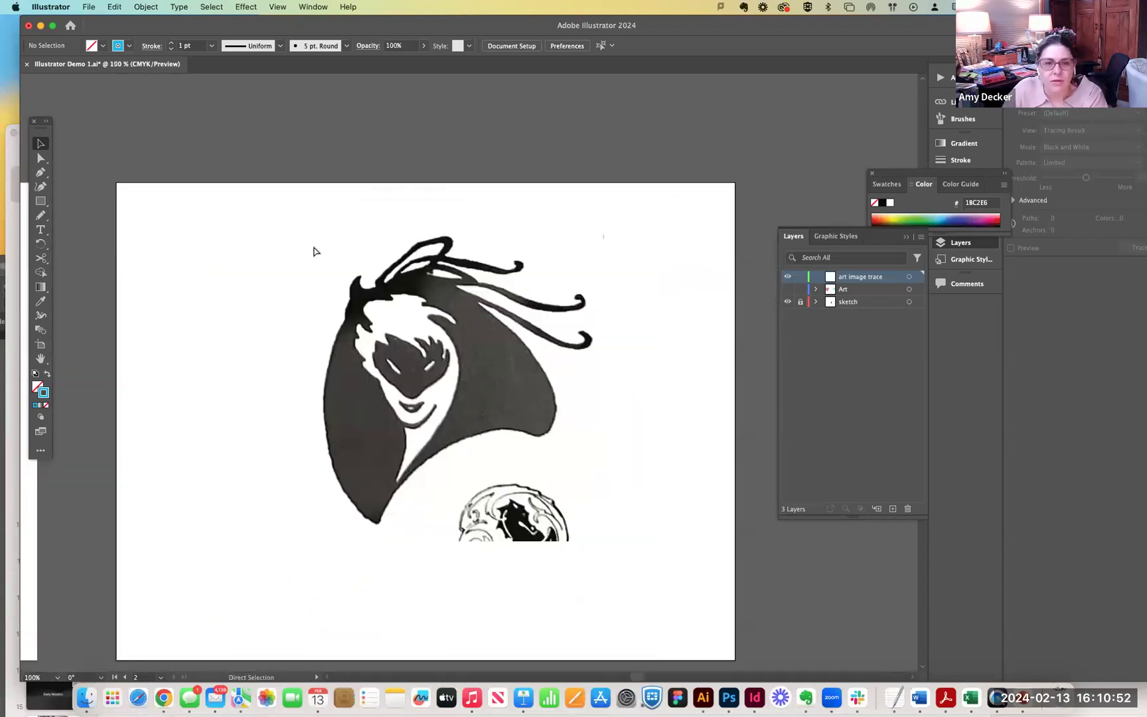
scroll(358, 243, "down", 5)
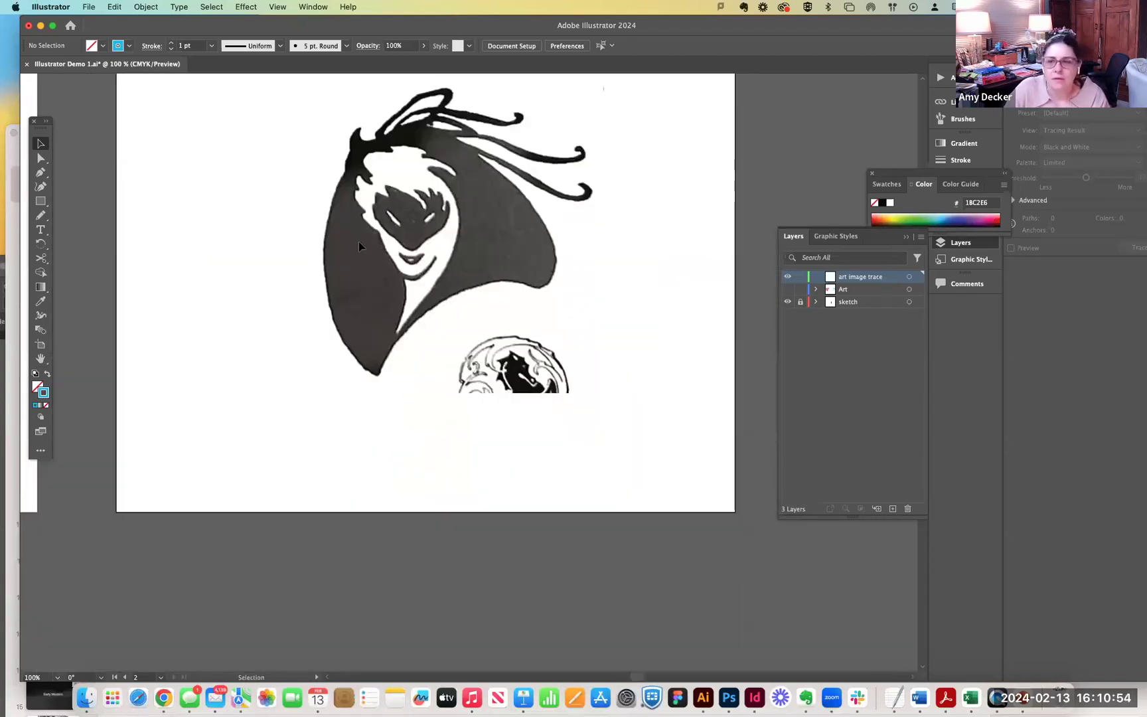
scroll(359, 245, "up", 1)
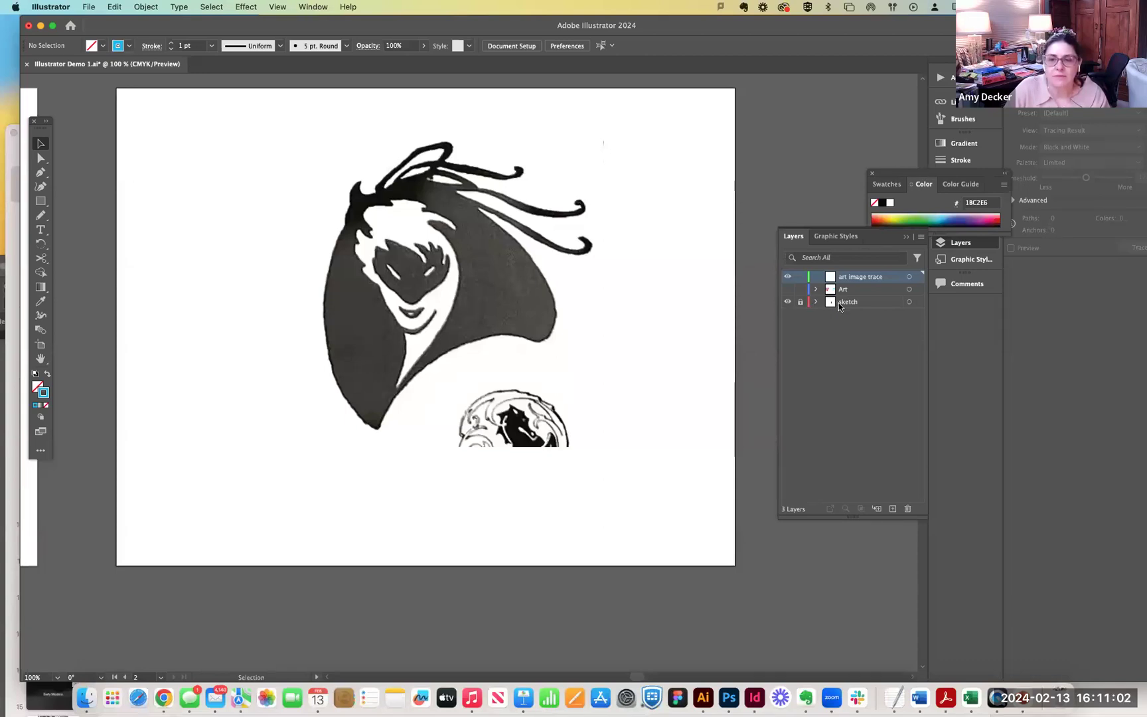
left_click(313, 7)
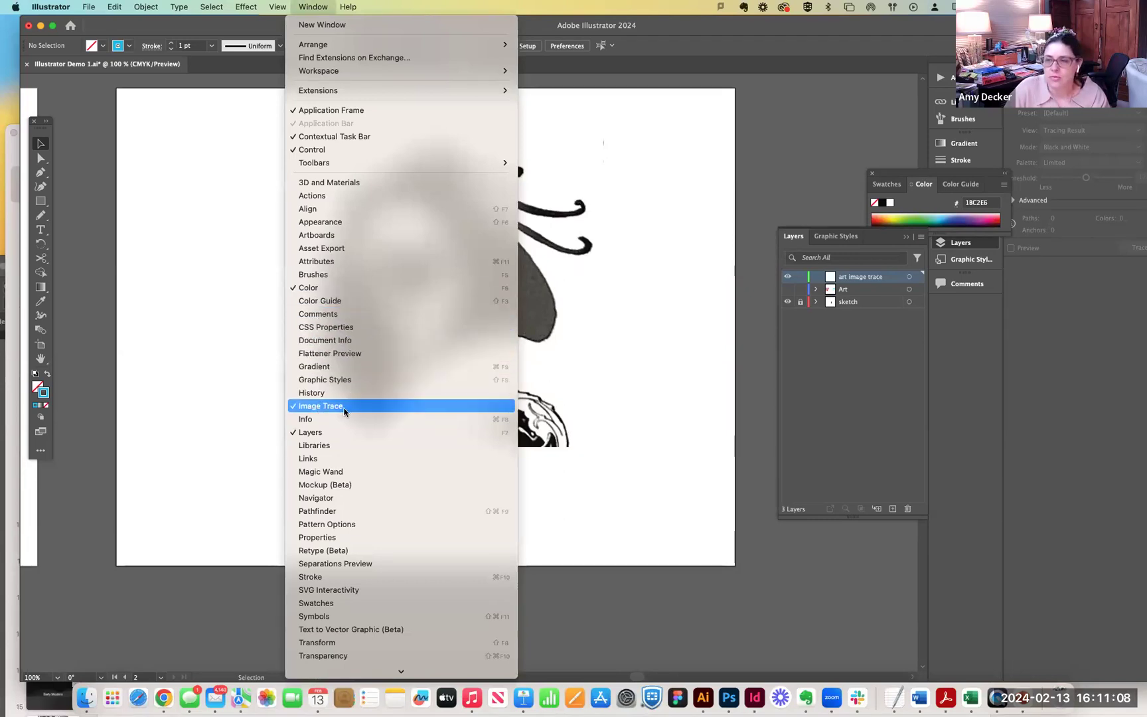
left_click(809, 502)
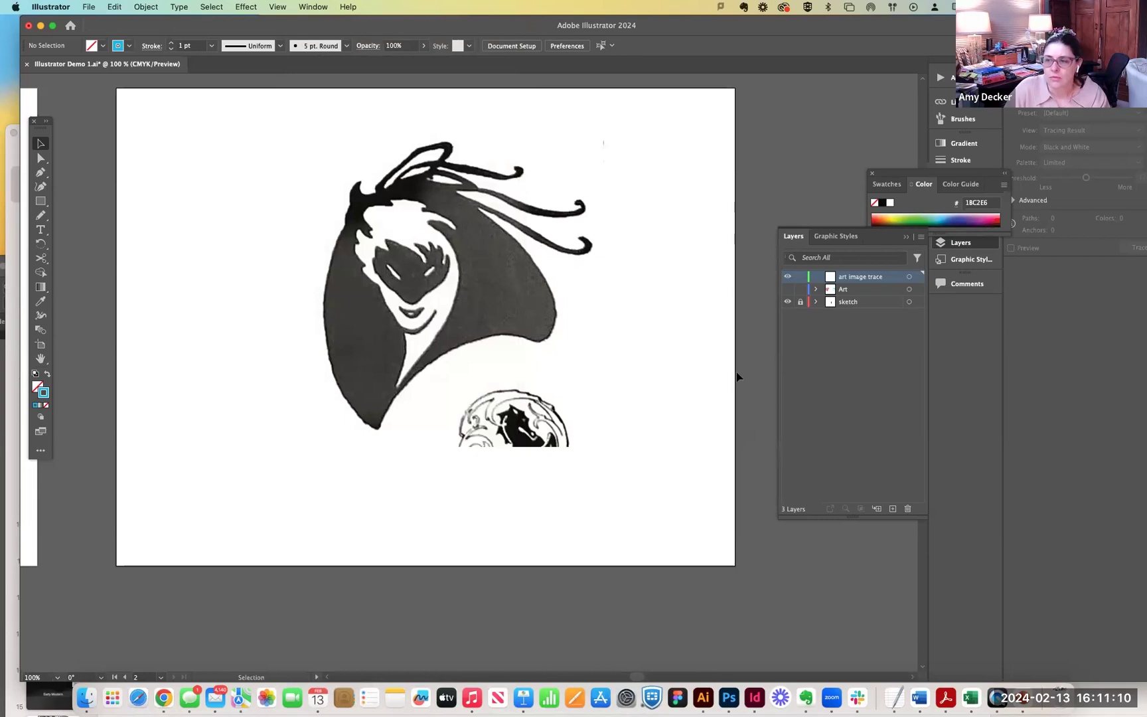
scroll(736, 371, "up", 1)
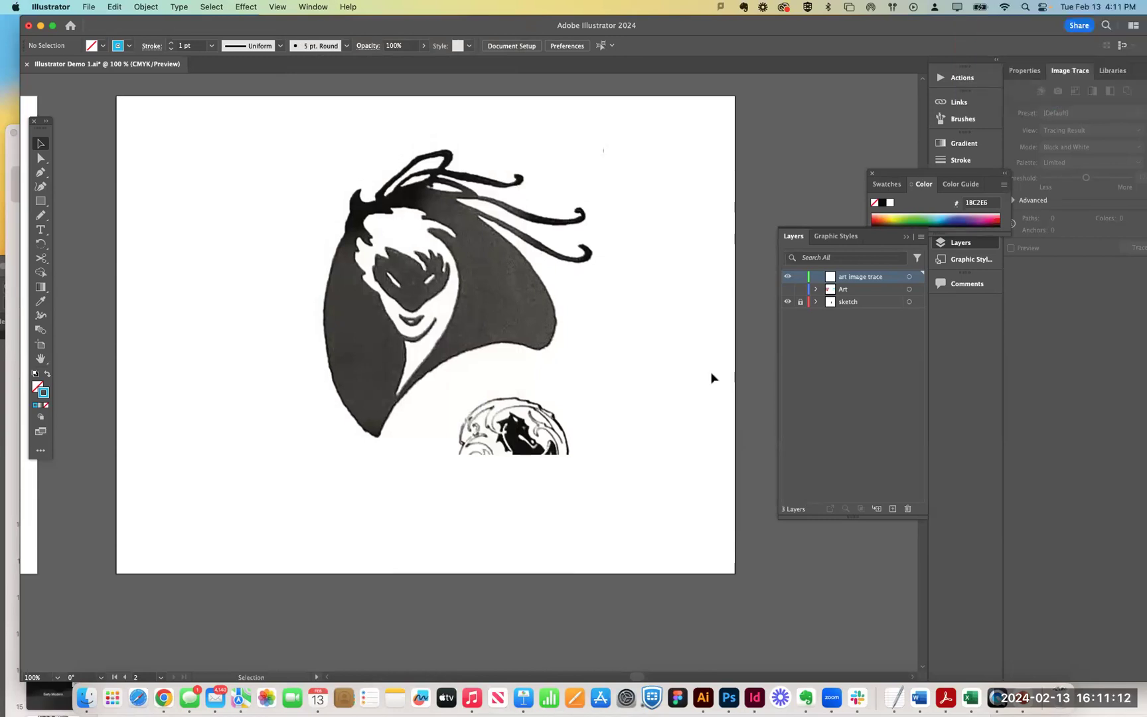
Make the sketch layer active, unlock it and select the clipped sketch image.
left_click(847, 303)
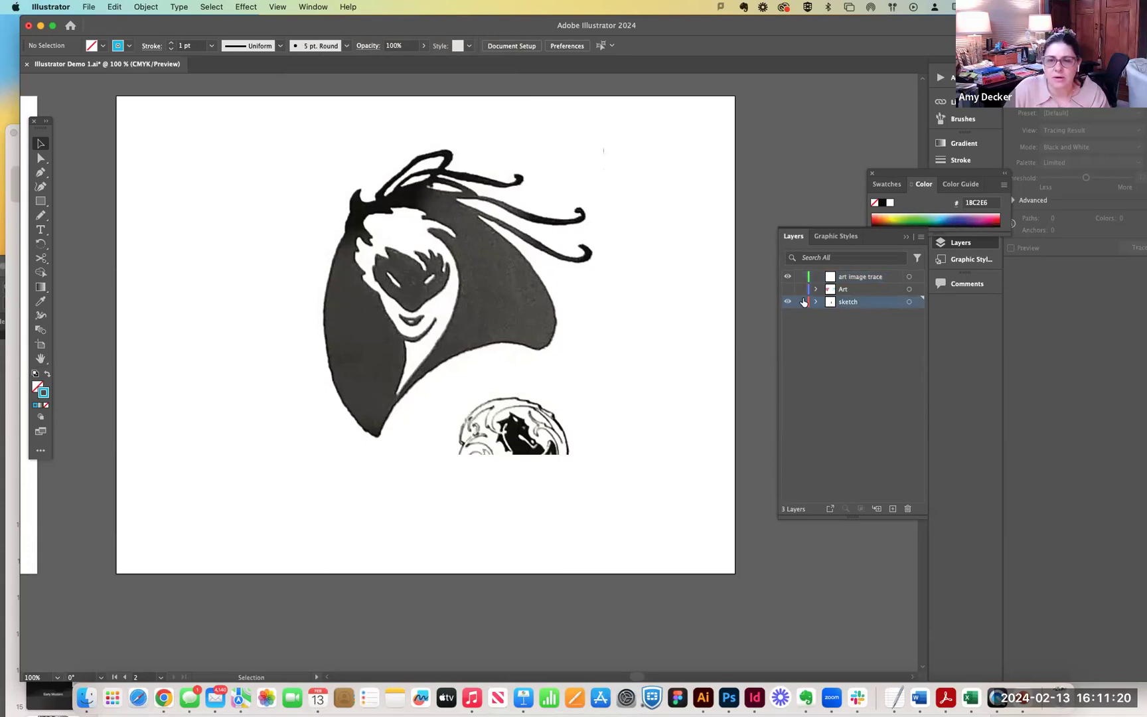
left_click(427, 284)
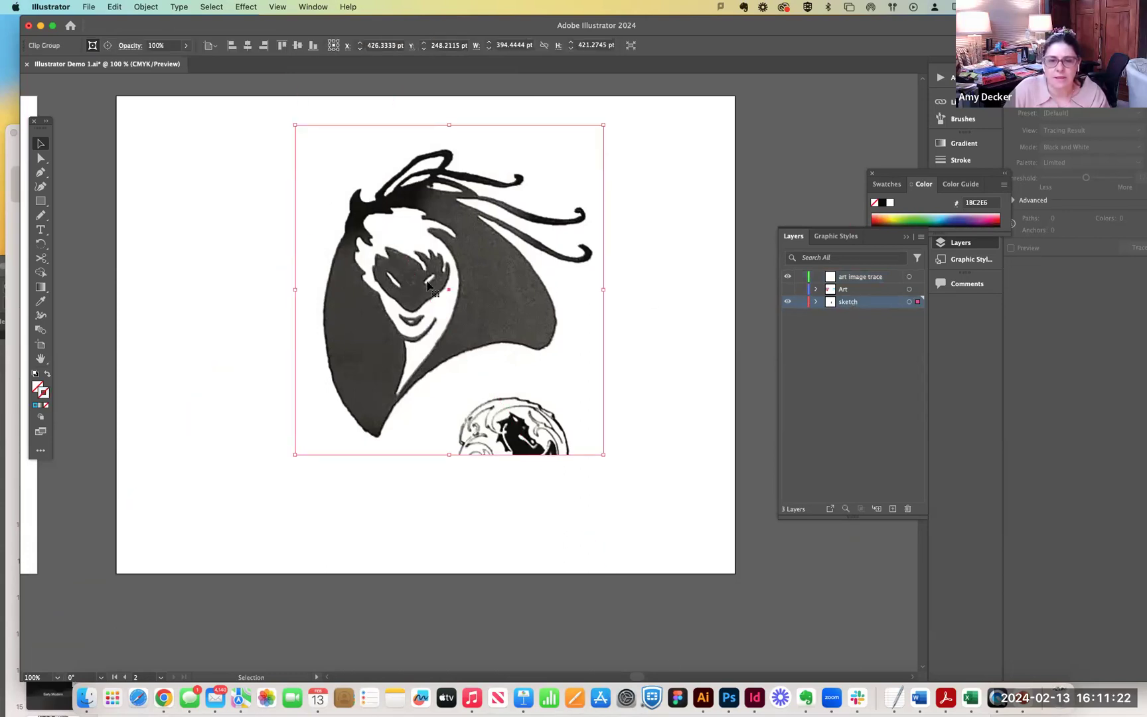
left_click(204, 254)
left_click(298, 265)
left_click(236, 252)
left_click_drag(233, 131, 569, 337)
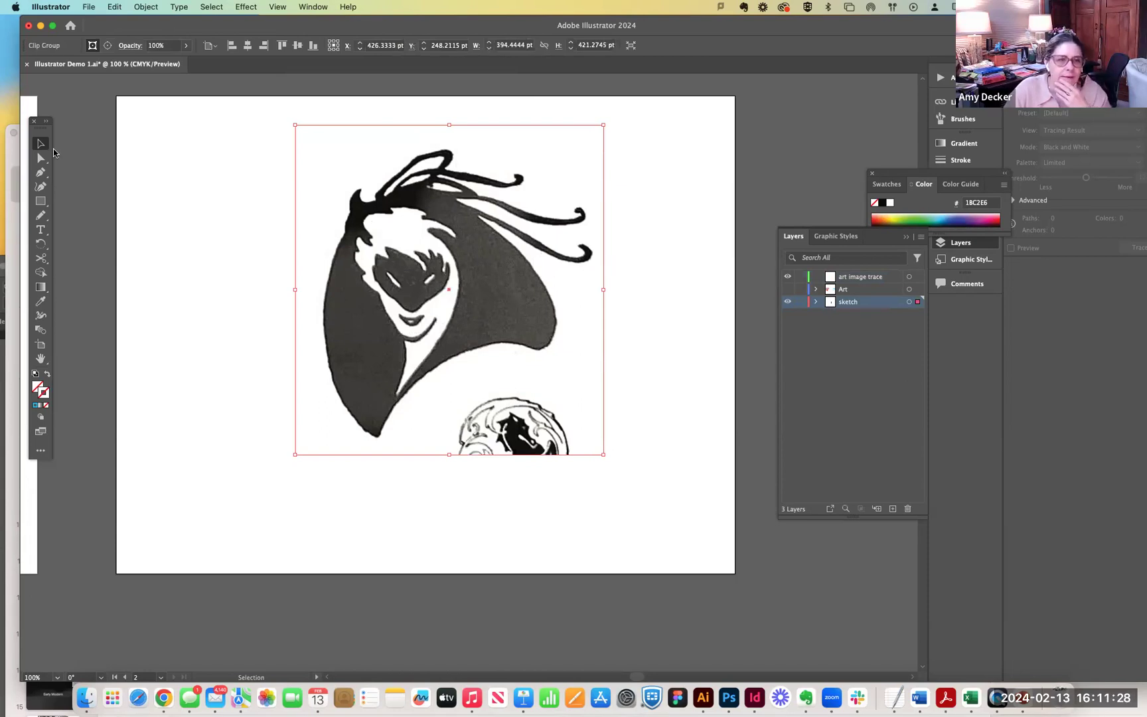
mouse_move(603, 455)
left_mouse_down()
mouse_move(583, 444)
mouse_move(612, 467)
left_mouse_up()
key("super+z")
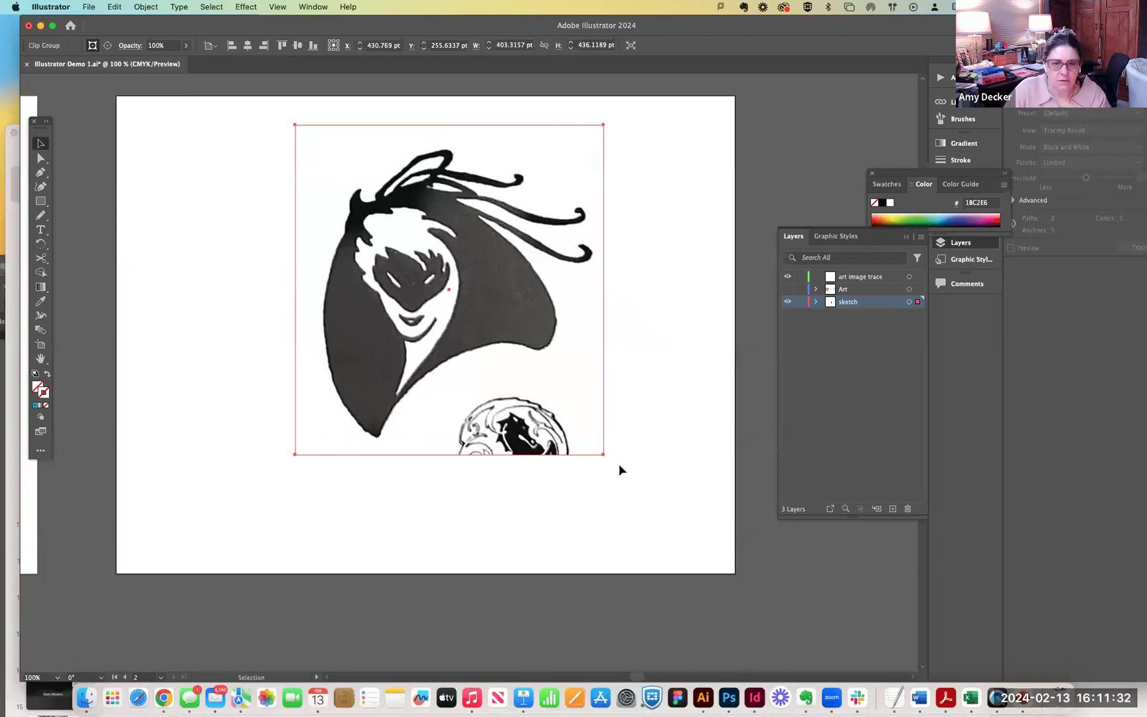
left_click(609, 454)
Crop the round crest out of the sketch by moving the two lower corners of its clipping path with Direct Selection.
left_click(604, 453)
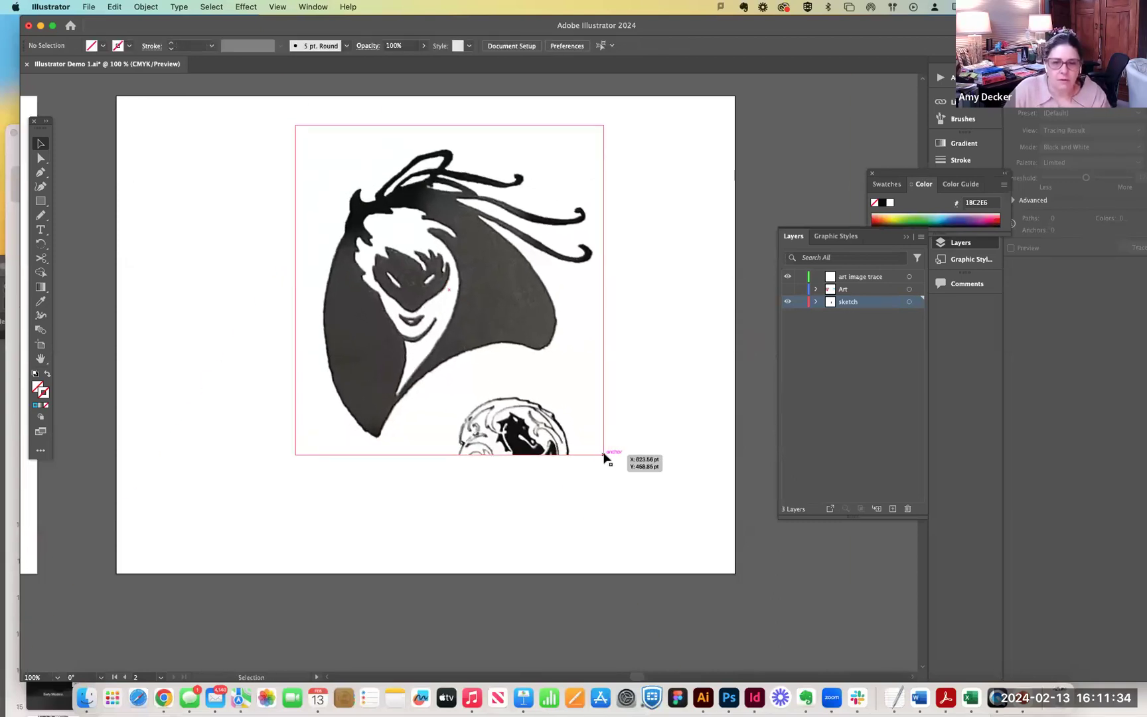
key("a")
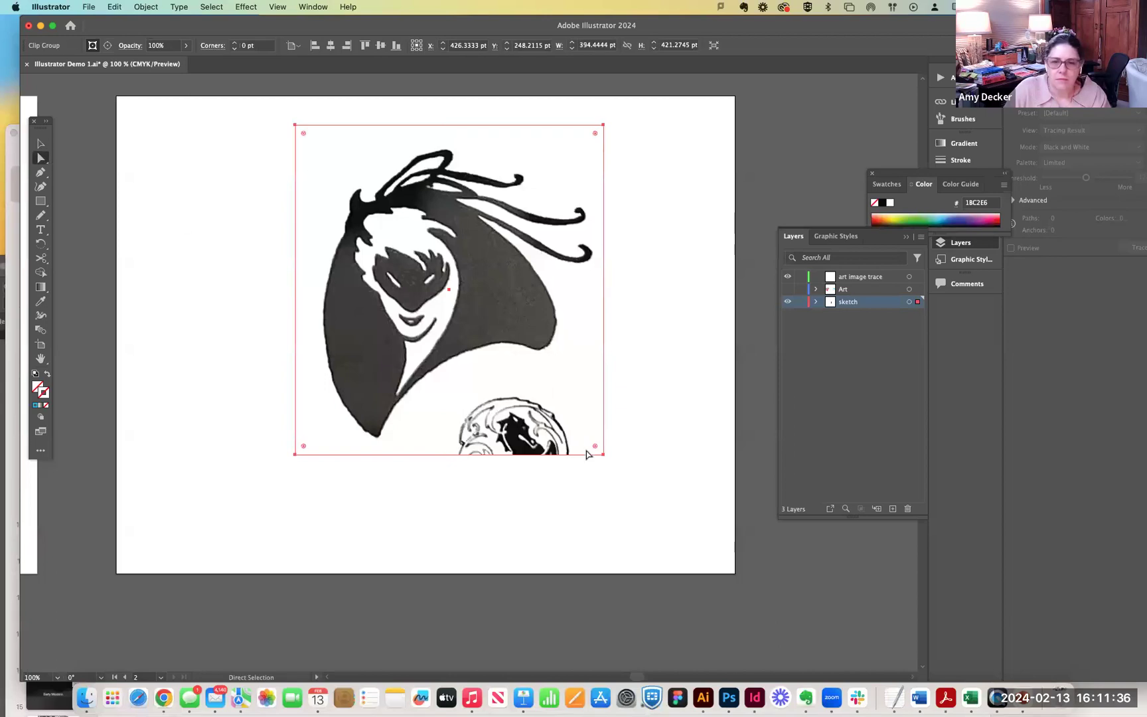
left_click_drag(604, 455, 579, 394)
left_click_drag(289, 470, 323, 484)
left_click_drag(579, 395, 581, 374)
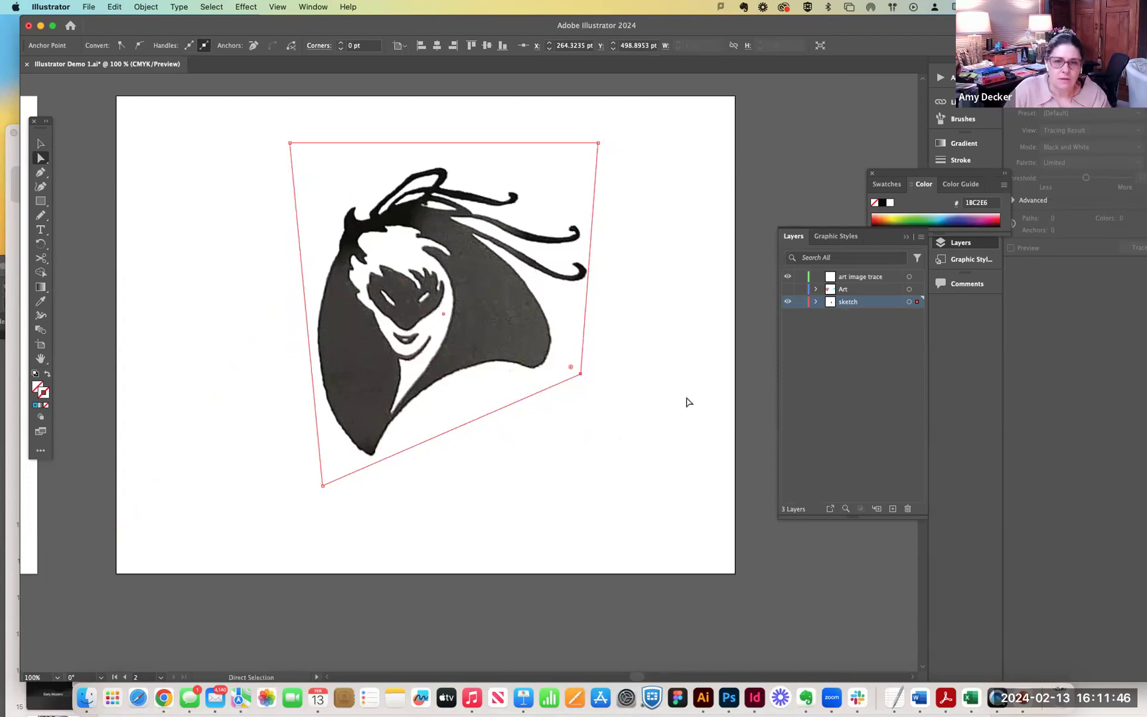
left_click(700, 406)
Check the bounds of the cropped clip group and the contents of the sketch layer.
left_click(41, 144)
left_click(443, 260)
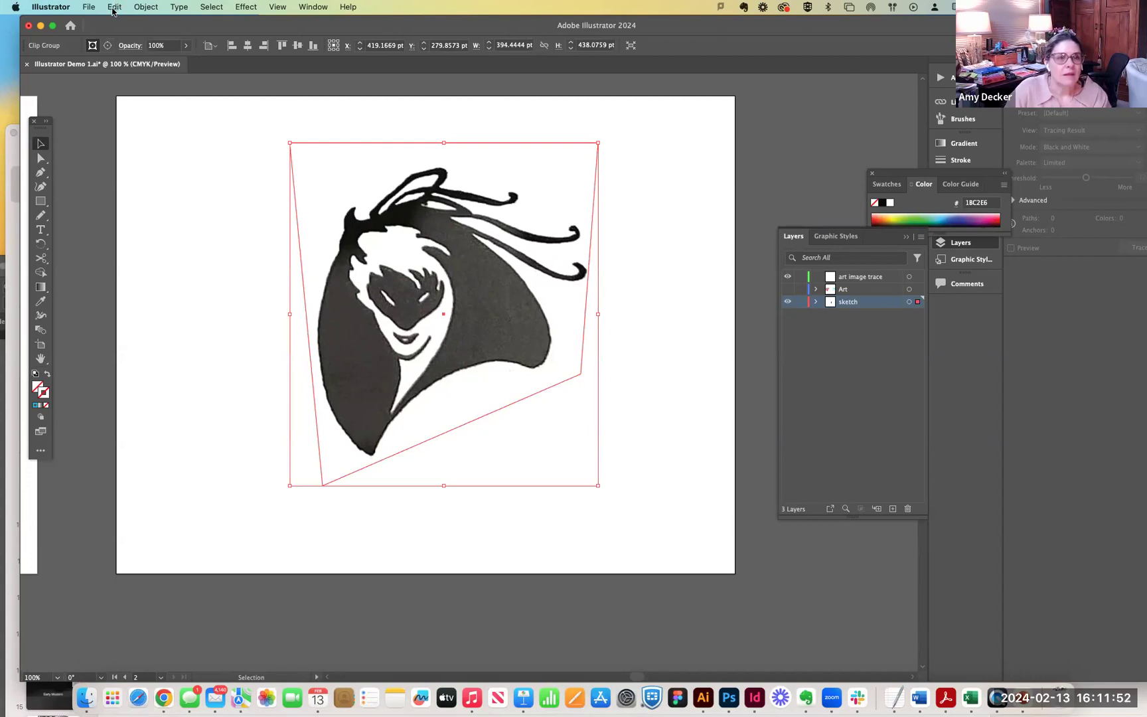
left_click(91, 182)
left_click(814, 302)
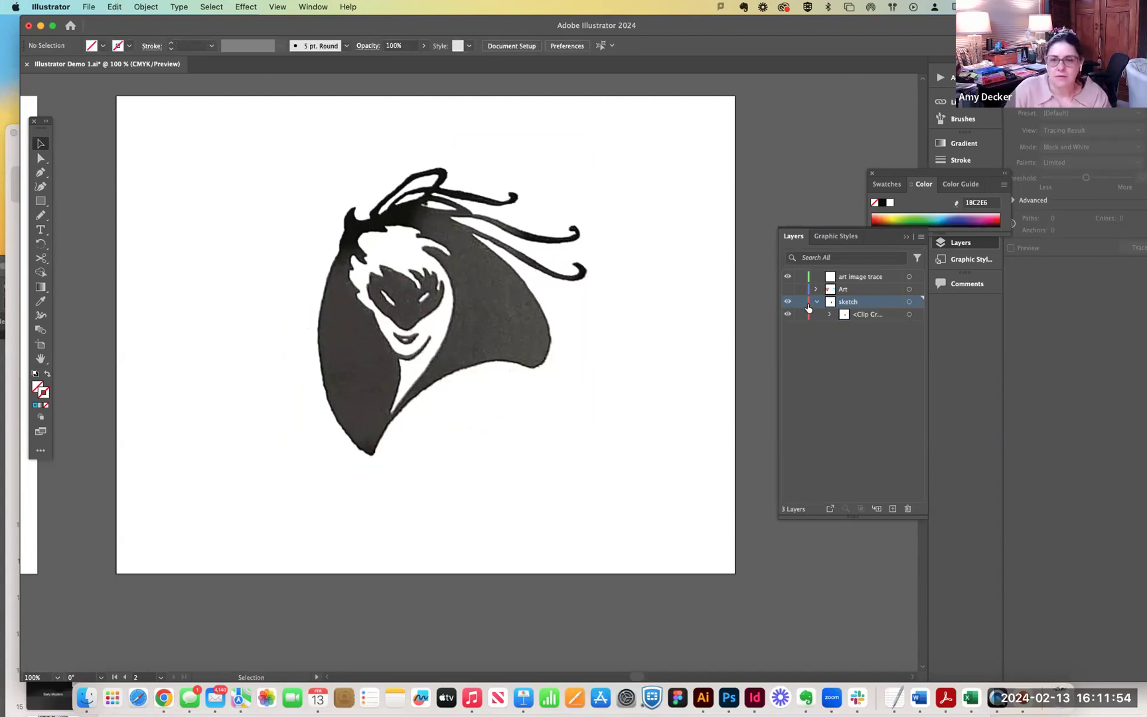
left_click(817, 303)
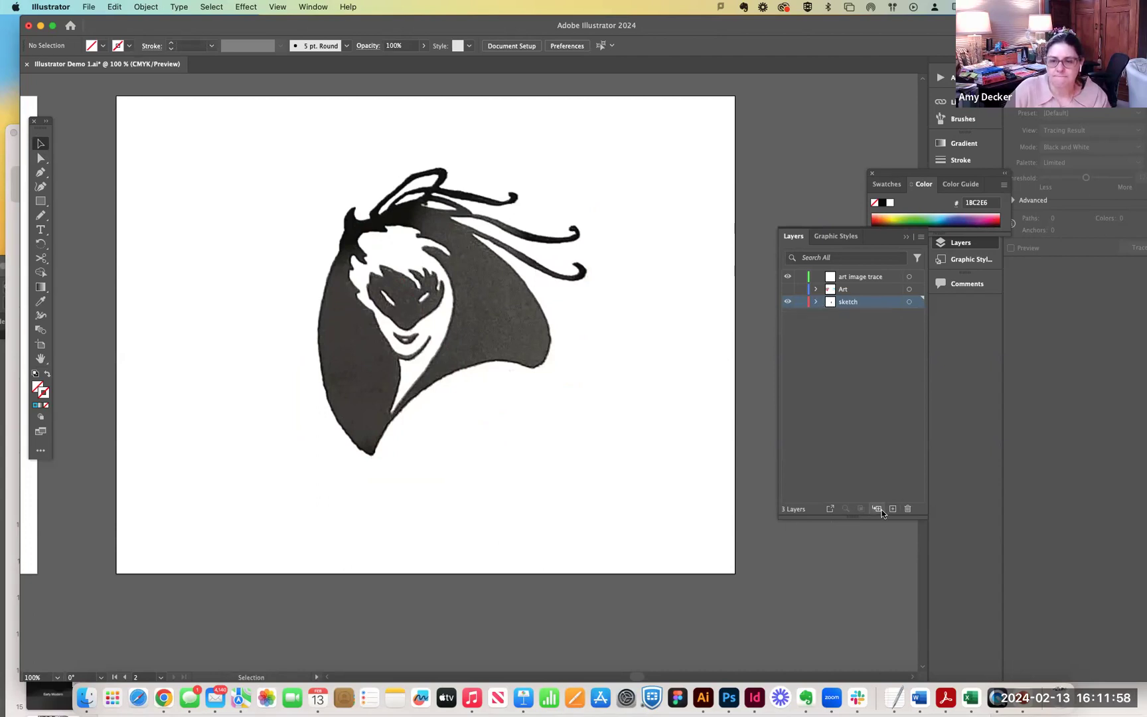
left_click(452, 288)
left_click(149, 260)
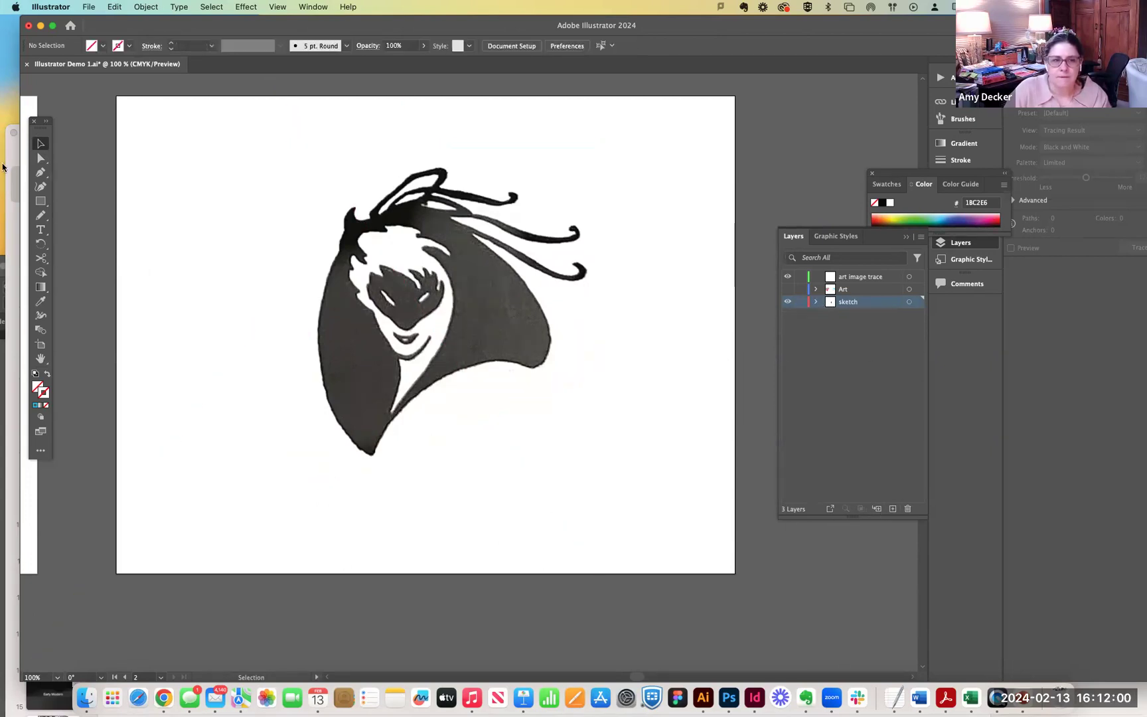
mouse_move(294, 188)
left_mouse_down()
mouse_move(335, 292)
mouse_move(294, 223)
left_mouse_up()
key("super+z")
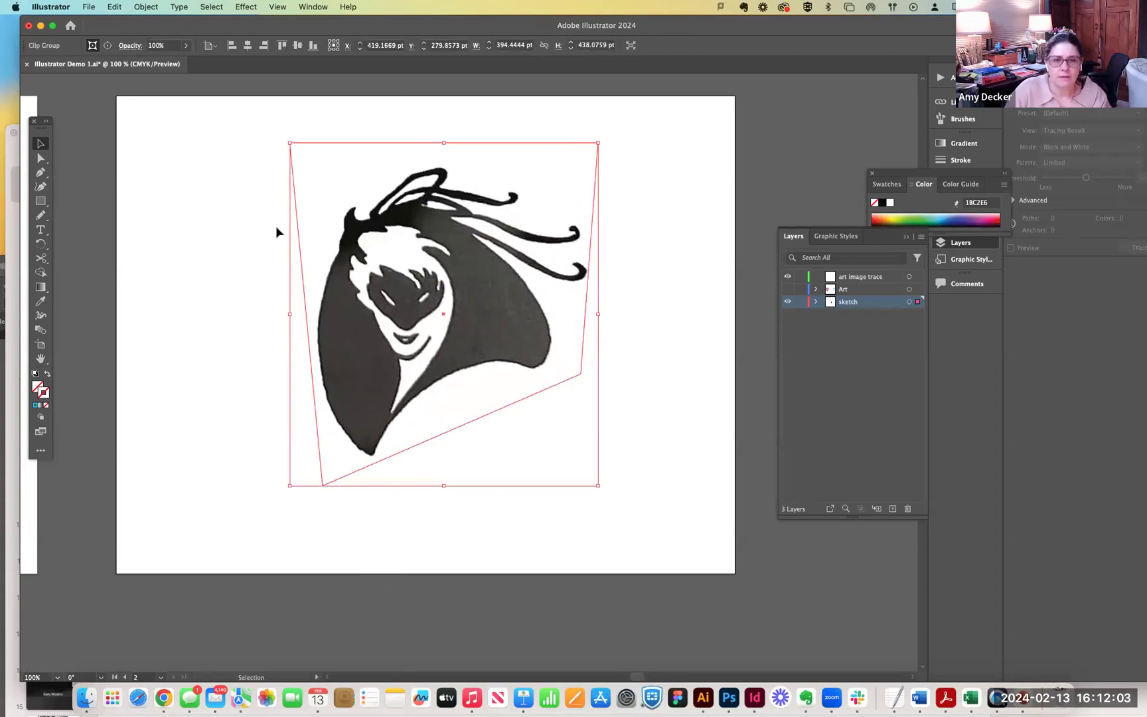
Isolate the sketch layer's clip group containing the cloaked masked face.
double_click(439, 252)
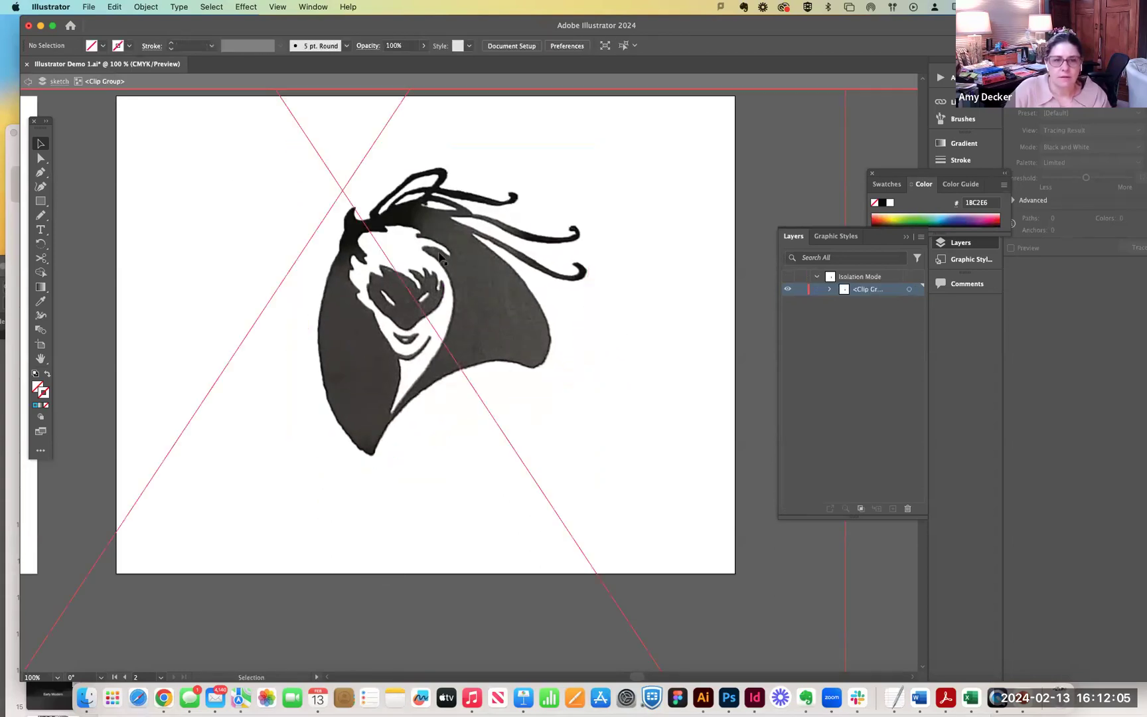
left_click(922, 238)
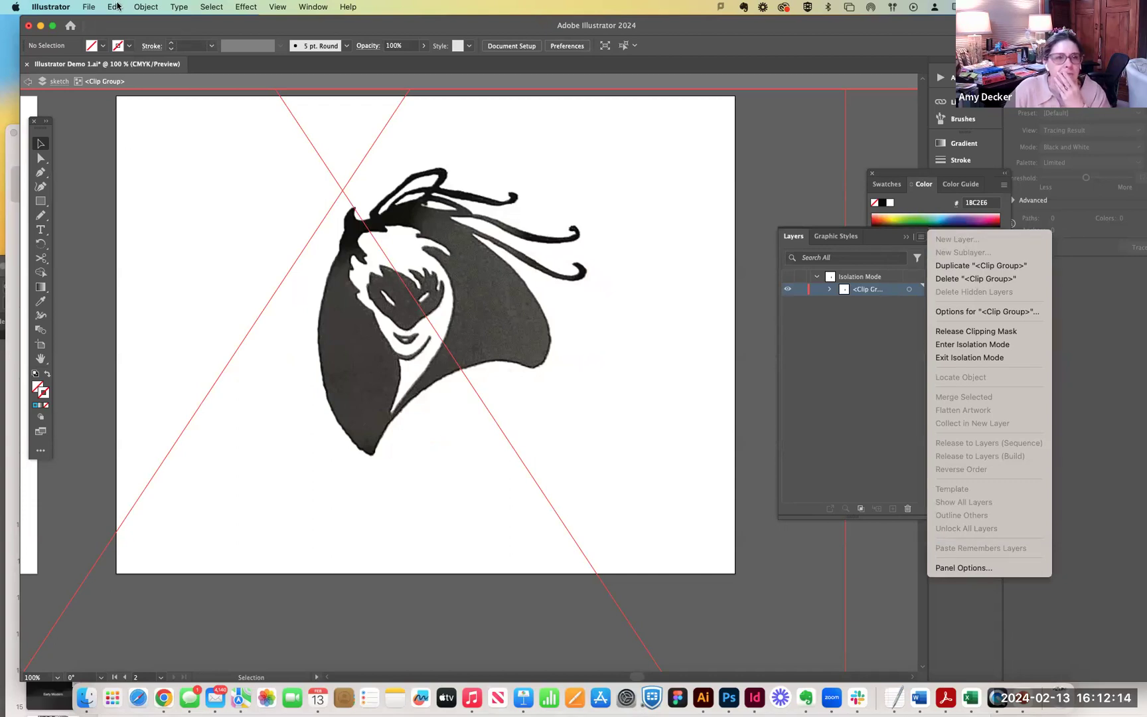
left_click(148, 7)
left_click(147, 7)
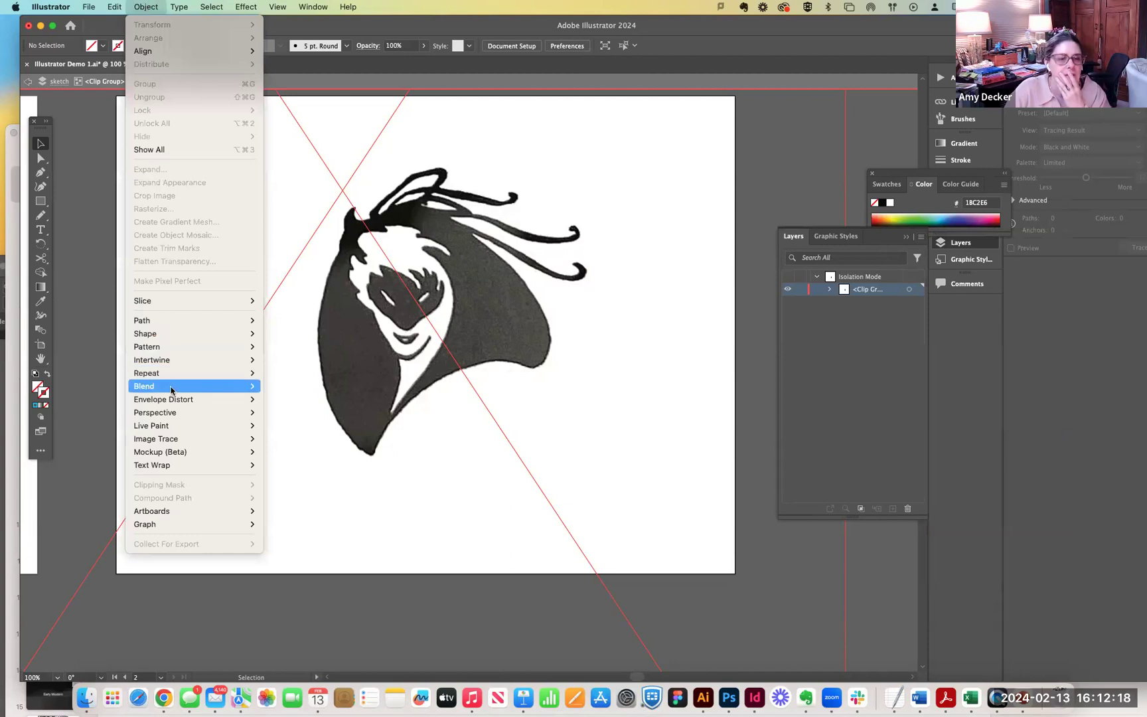
mouse_move(164, 455)
mouse_move(95, 7)
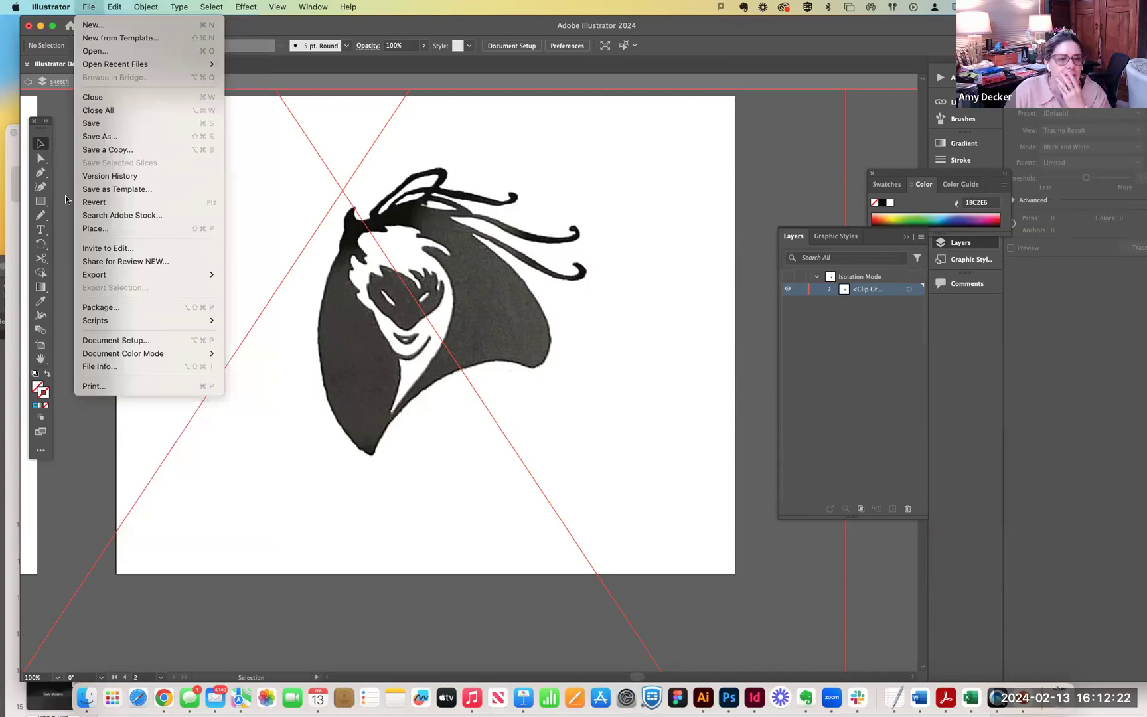
left_click(760, 181)
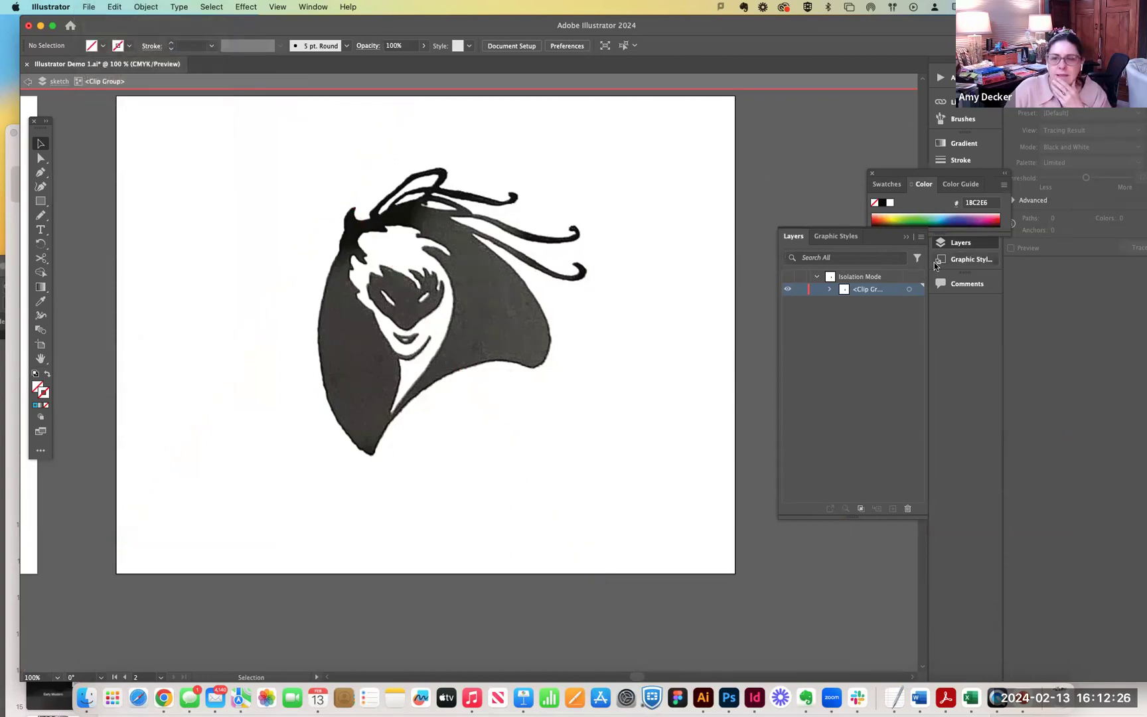
left_click(904, 237)
left_click(957, 243)
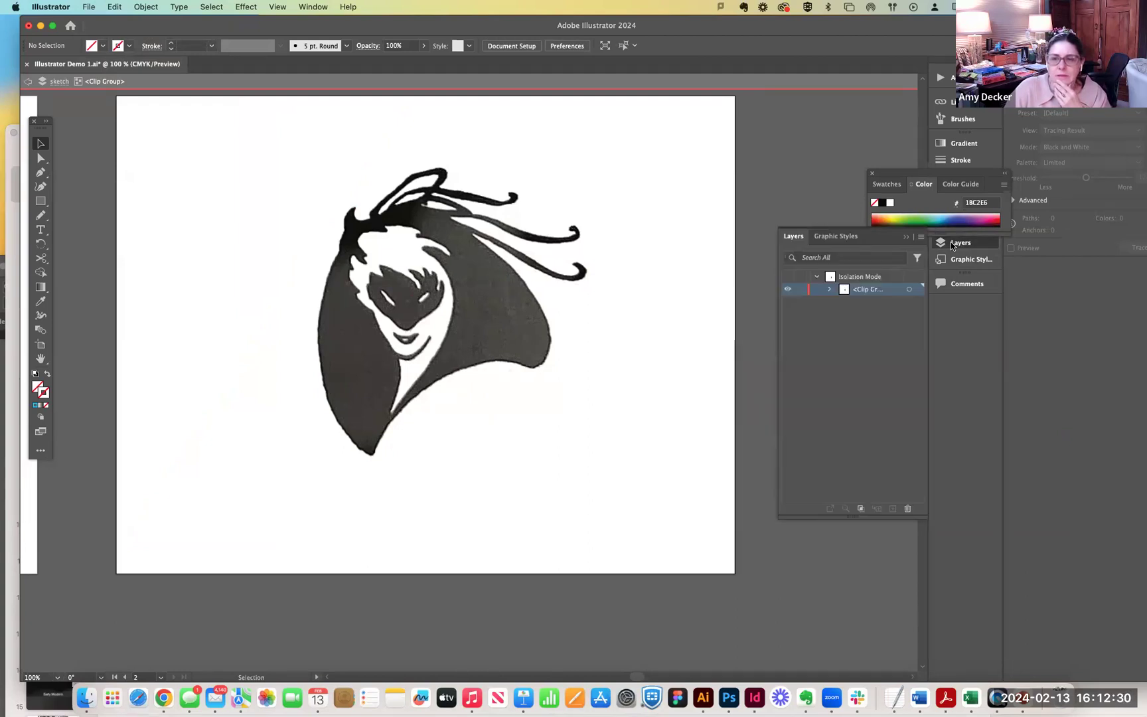
left_click(800, 237)
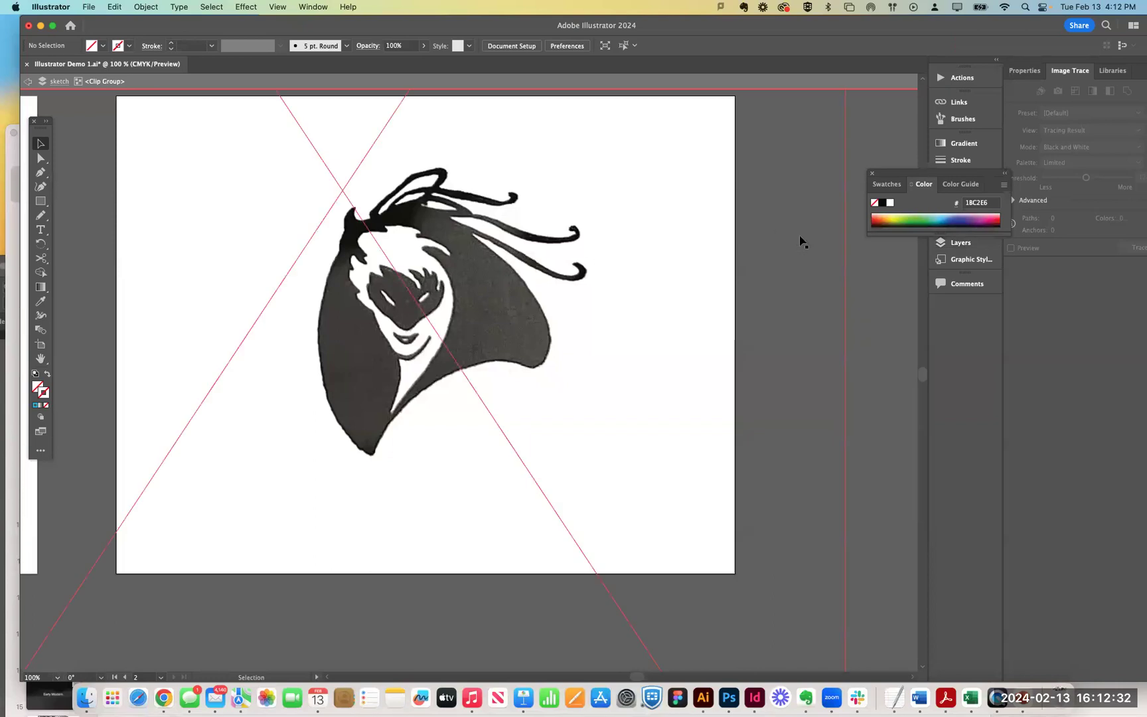
left_click(952, 250)
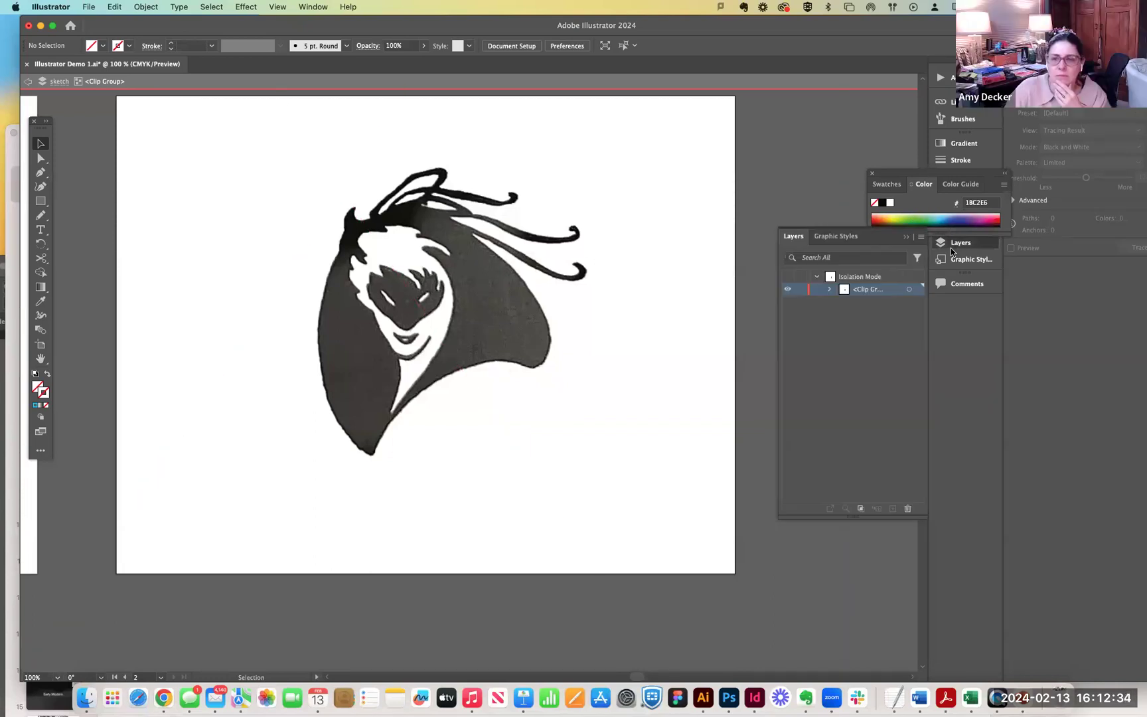
left_click(919, 238)
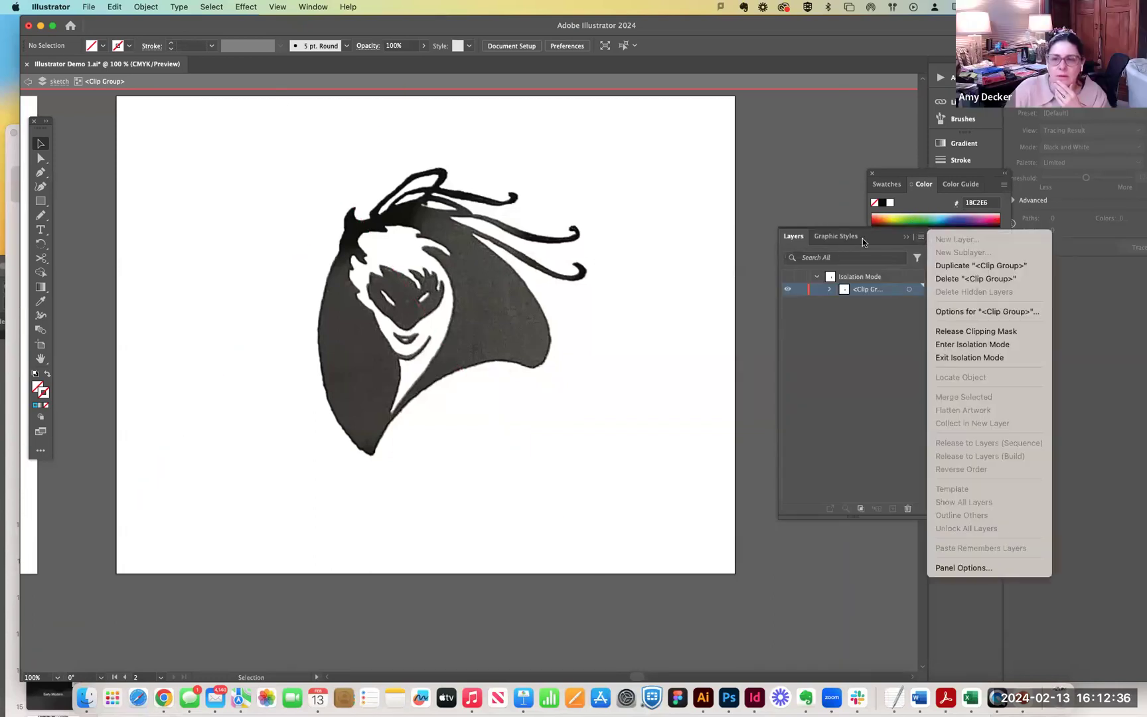
left_click(717, 177)
Delete the linked sketch image inside the isolated clip group.
left_click(517, 222)
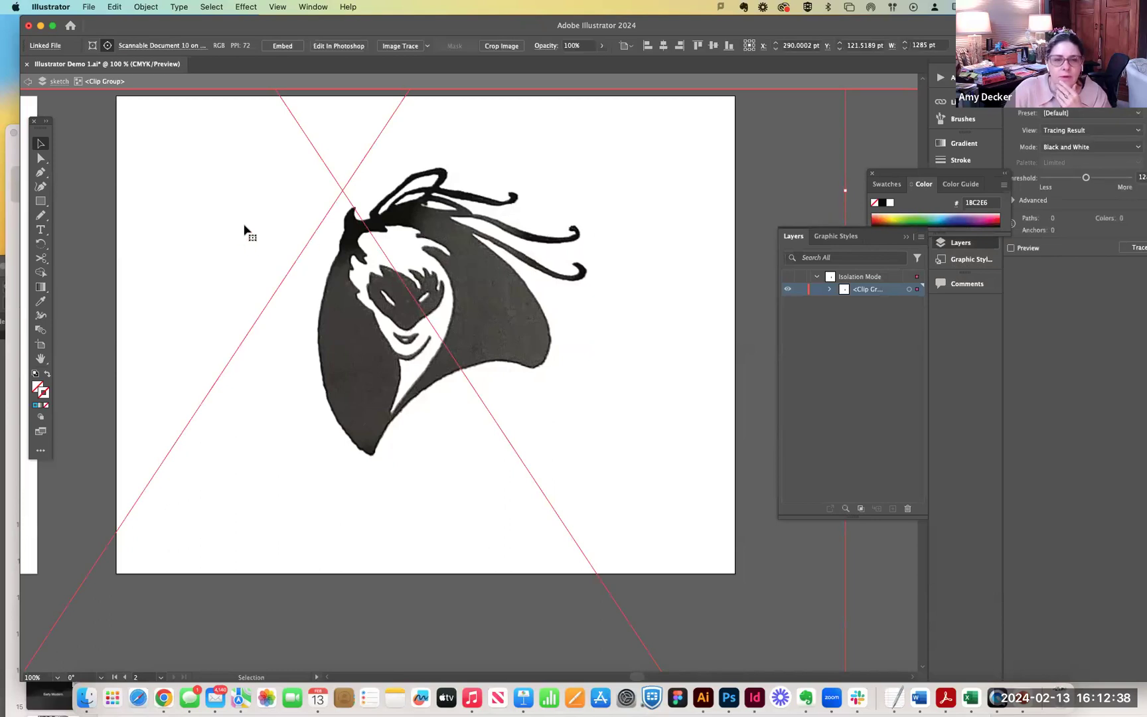
key("Delete")
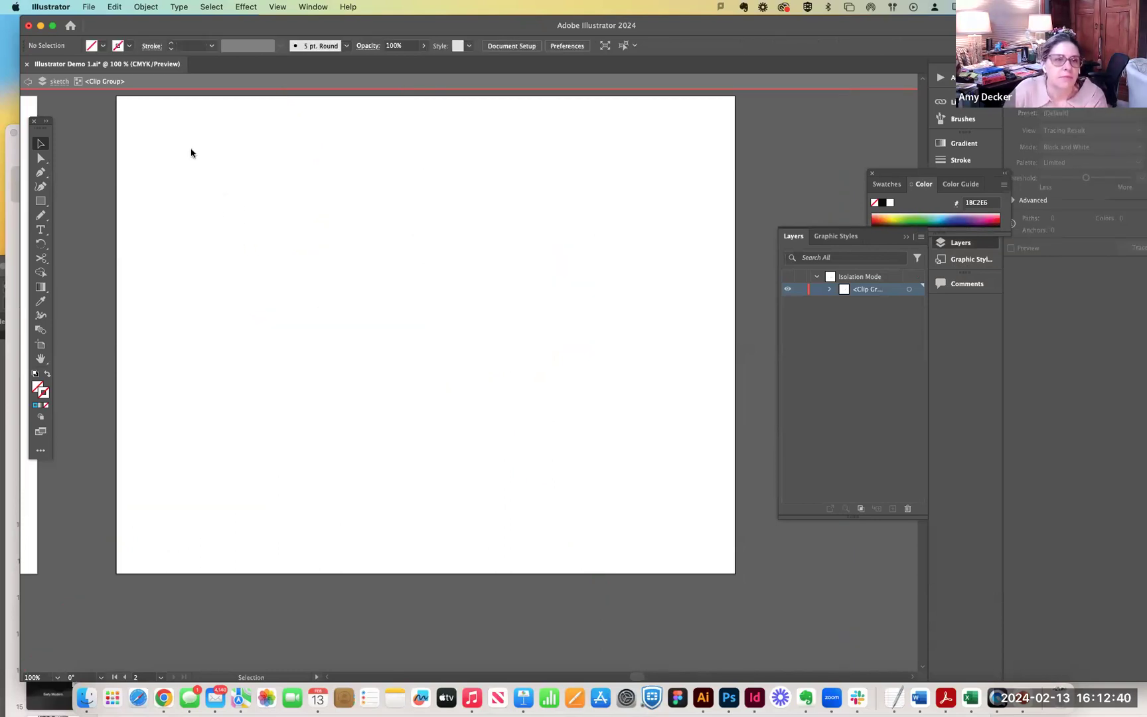
Place Scannable Document 10 on Feb 8, 2024 at 3_13_29 PM.png from Downloads as a linked image inside the clip group.
left_click(89, 6)
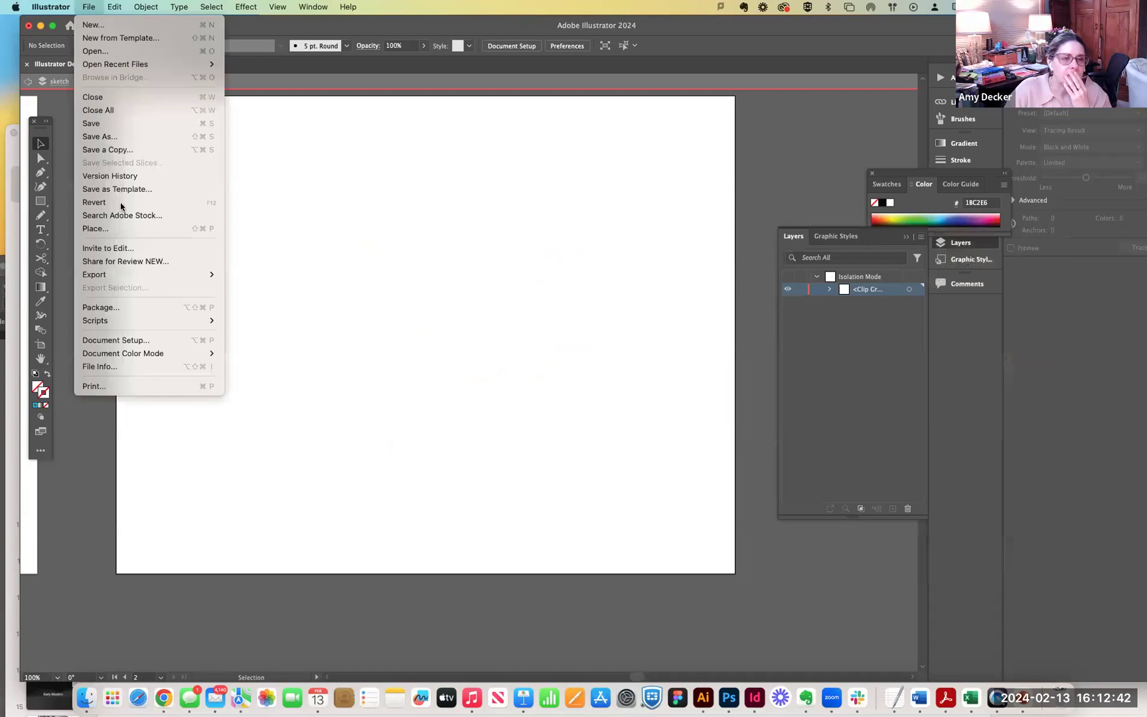
left_click(123, 228)
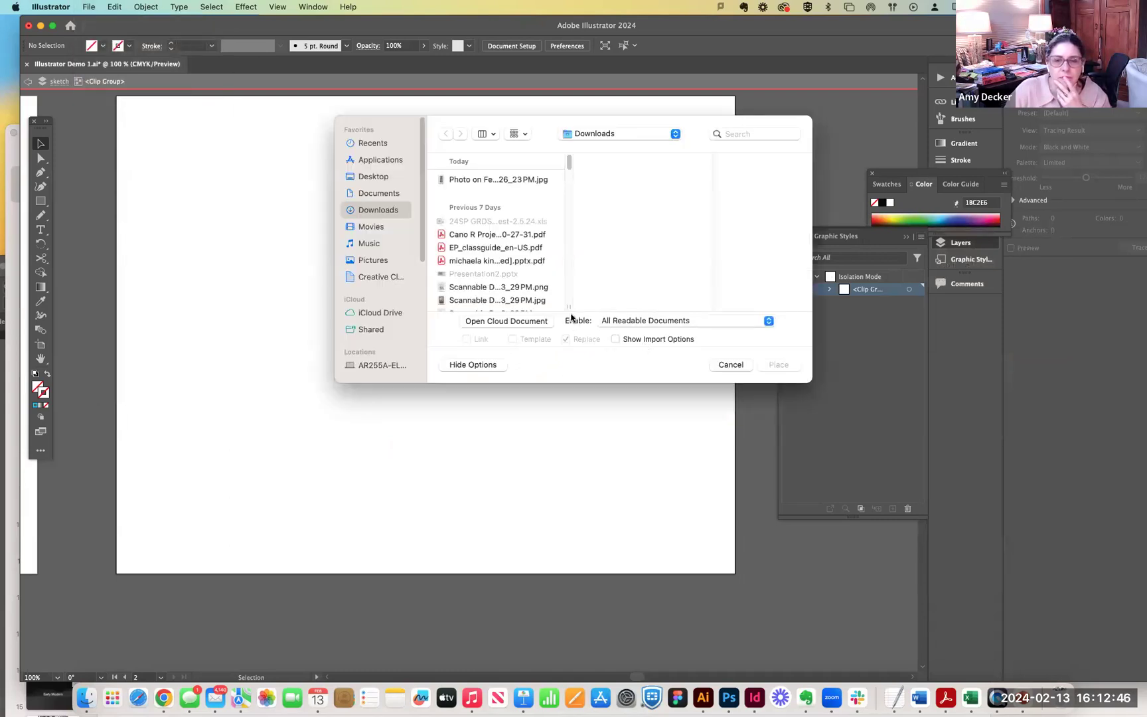
scroll(493, 269, "down", 3)
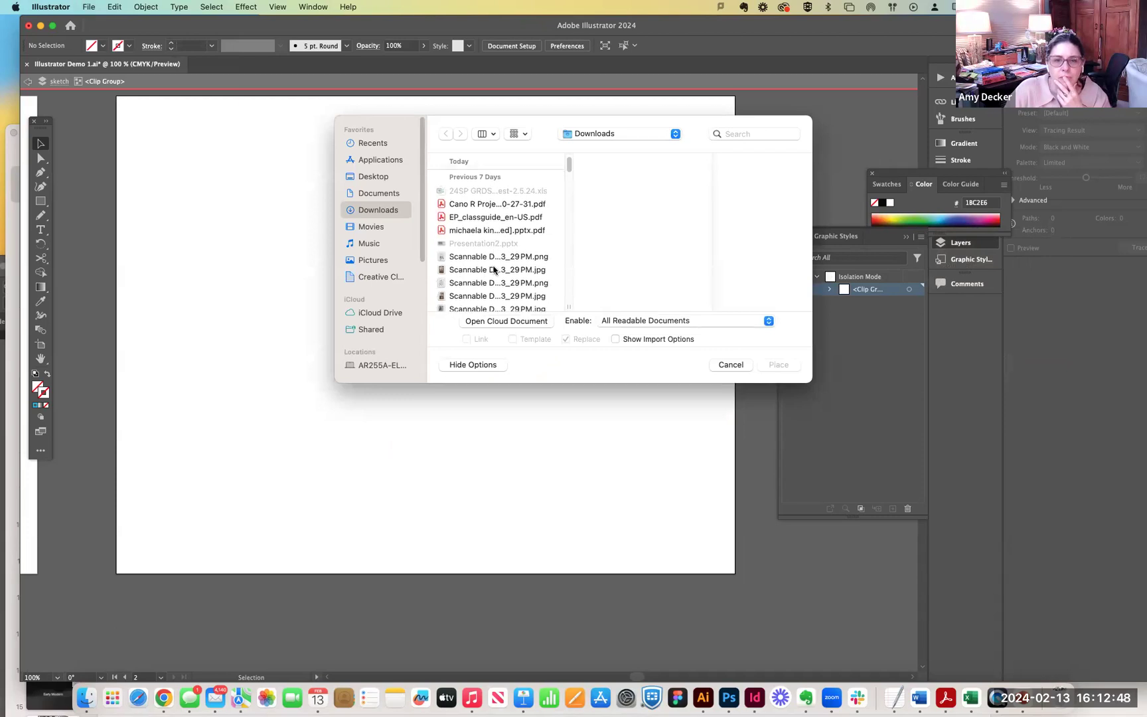
left_click(494, 270)
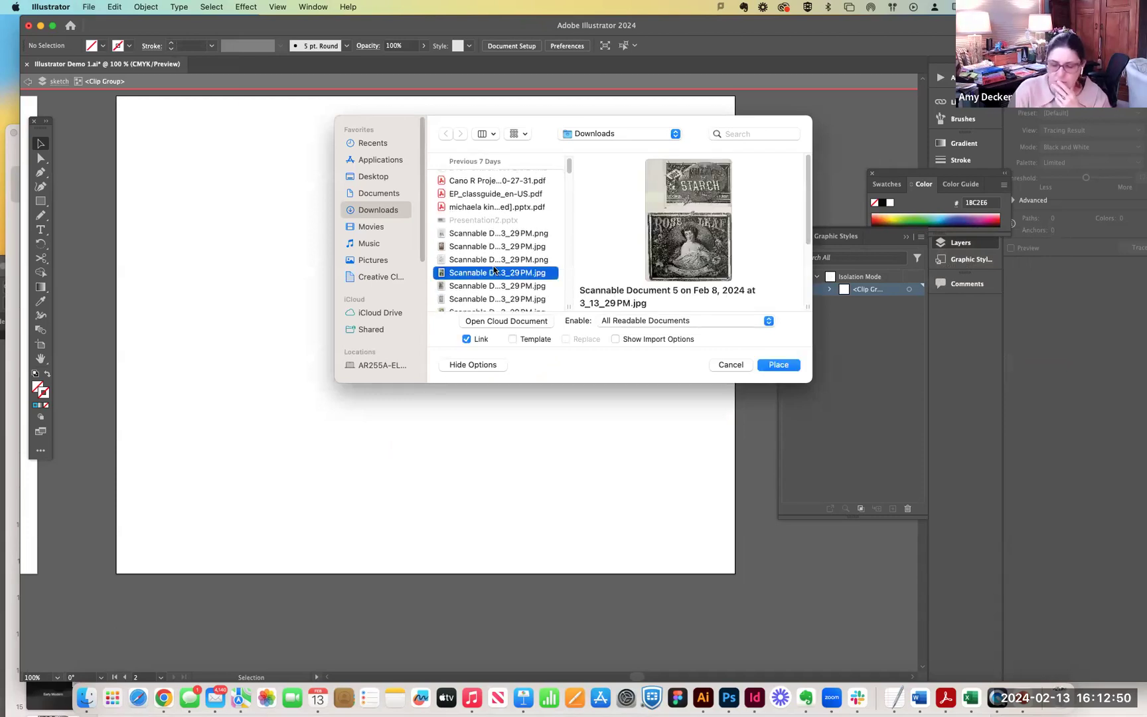
key("Down")
key("Down")
key("Down")
key("Down")
key("Down")
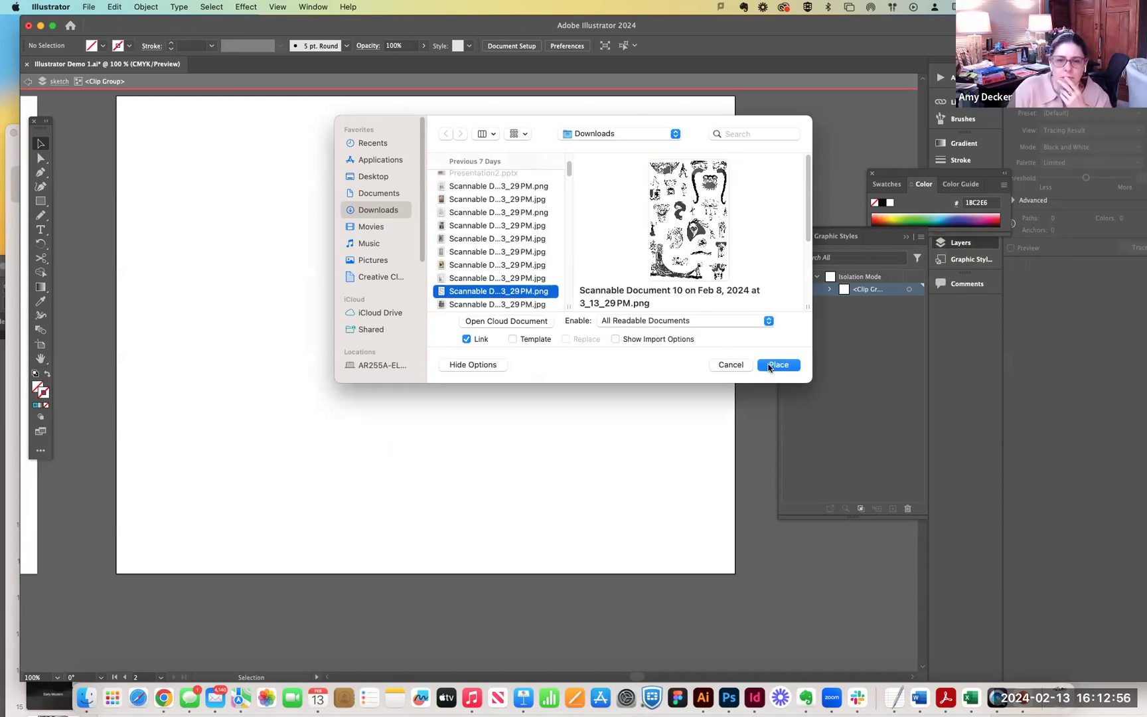
left_click(459, 365)
left_click(462, 365)
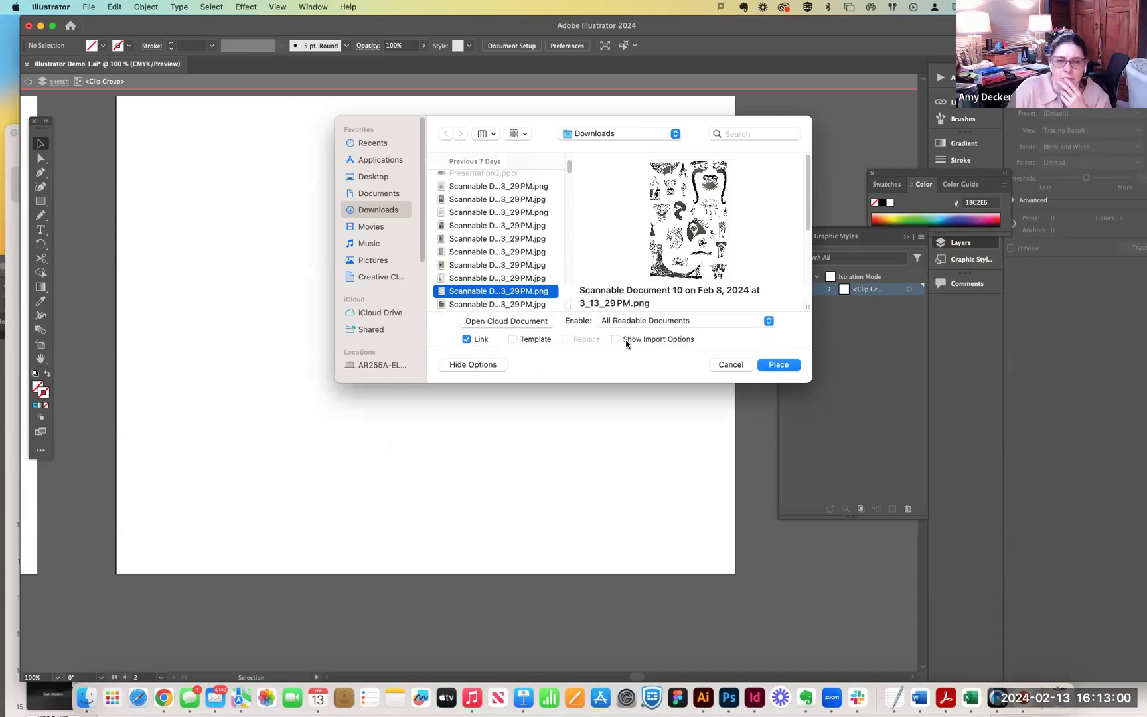
left_click(778, 364)
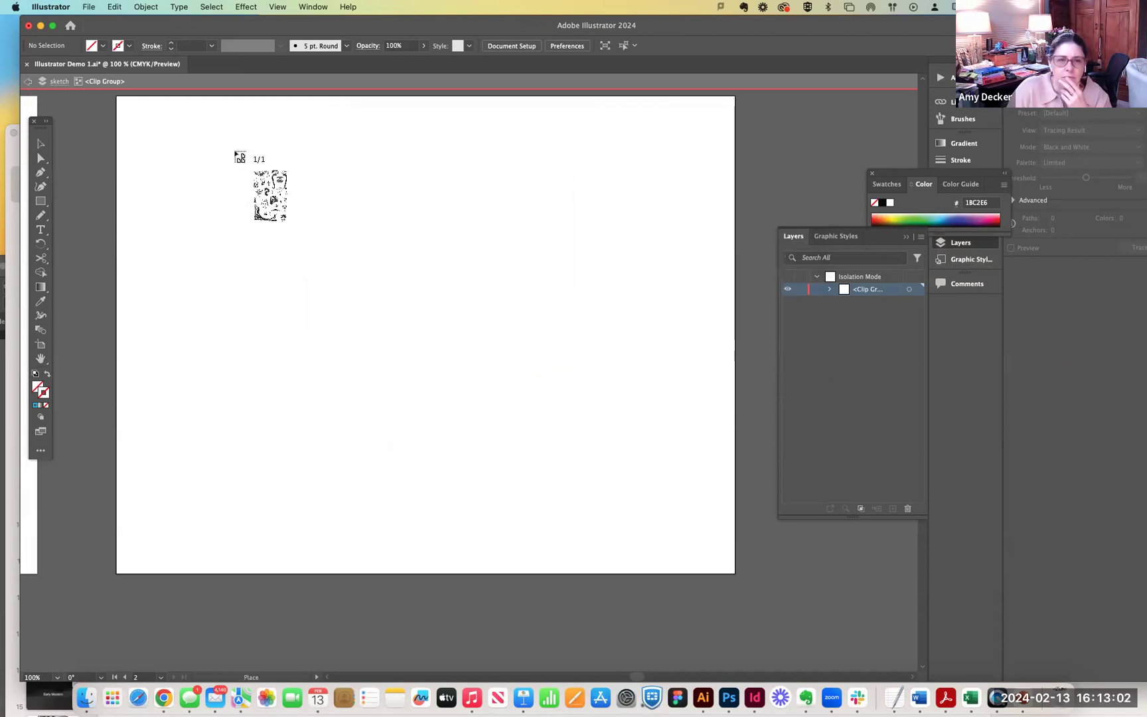
left_click(177, 120)
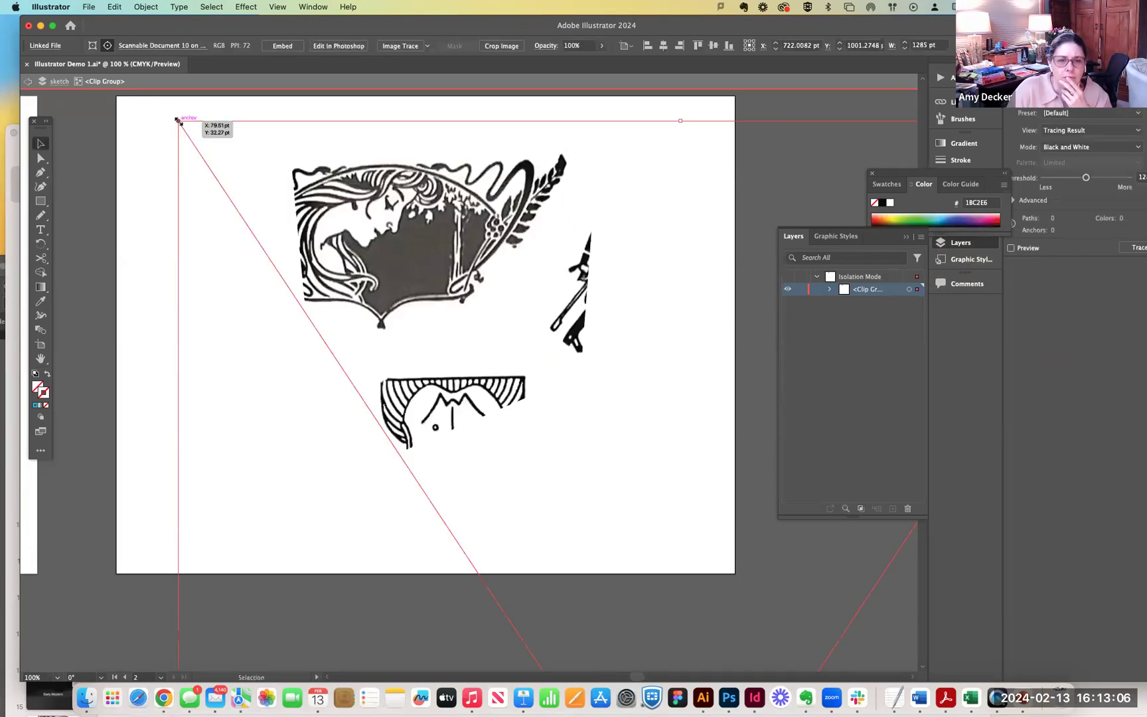
Move the placed image to about X 290 pt, Y 121 pt so the cloaked masked face fills the clipping area.
left_click_drag(248, 184, 190, 77)
mouse_move(14, 36)
left_mouse_down()
mouse_move(197, 246)
mouse_move(328, 361)
mouse_move(70, 34)
left_mouse_up()
key("super+z")
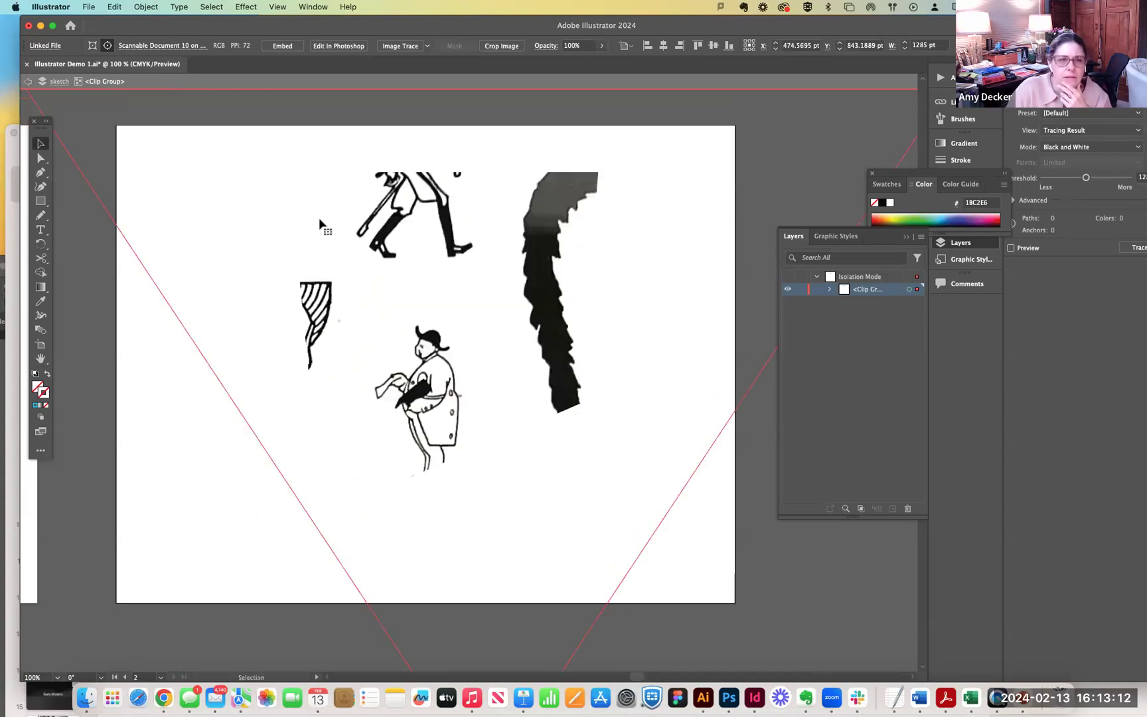
mouse_move(456, 364)
left_mouse_down()
mouse_move(1024, 269)
mouse_move(509, 166)
mouse_move(536, 3)
mouse_move(408, 135)
left_mouse_up()
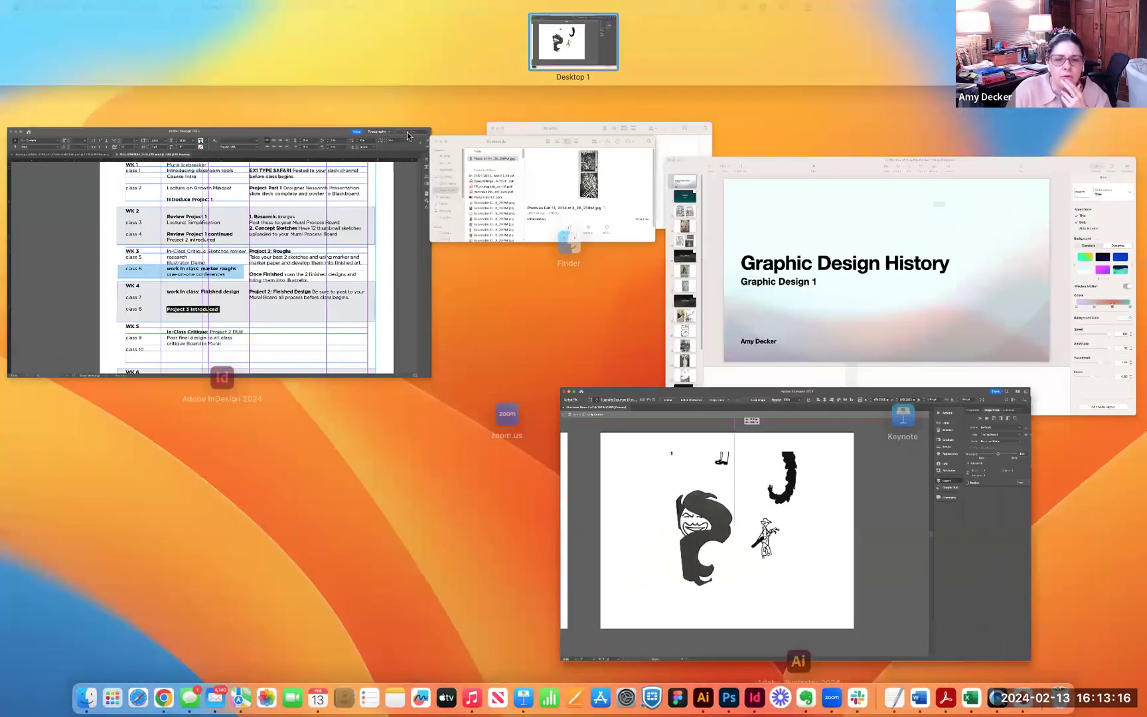
left_click(775, 569)
left_click_drag(459, 378, 237, 117)
mouse_move(270, 197)
left_mouse_down()
mouse_move(305, 564)
mouse_move(491, 252)
mouse_move(227, 353)
mouse_move(282, 582)
mouse_move(391, 548)
mouse_move(392, 117)
mouse_move(407, 79)
mouse_move(473, 164)
mouse_move(696, 174)
mouse_move(619, 144)
mouse_move(563, 87)
mouse_move(568, 187)
mouse_move(556, 174)
mouse_move(545, 193)
mouse_move(564, 173)
mouse_move(554, 181)
left_mouse_up()
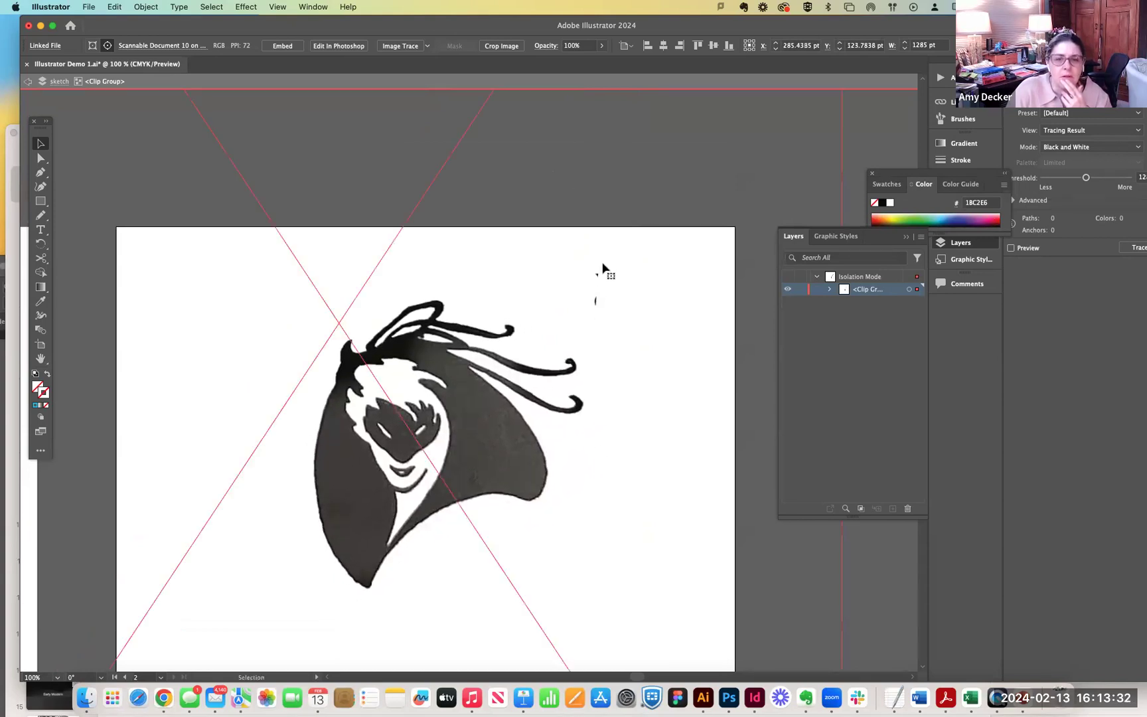
key("space")
mouse_move(455, 307)
left_mouse_down()
mouse_move(549, 65)
mouse_move(470, 231)
left_mouse_up()
mouse_move(475, 290)
left_mouse_down()
mouse_move(493, 290)
mouse_move(478, 287)
left_mouse_up()
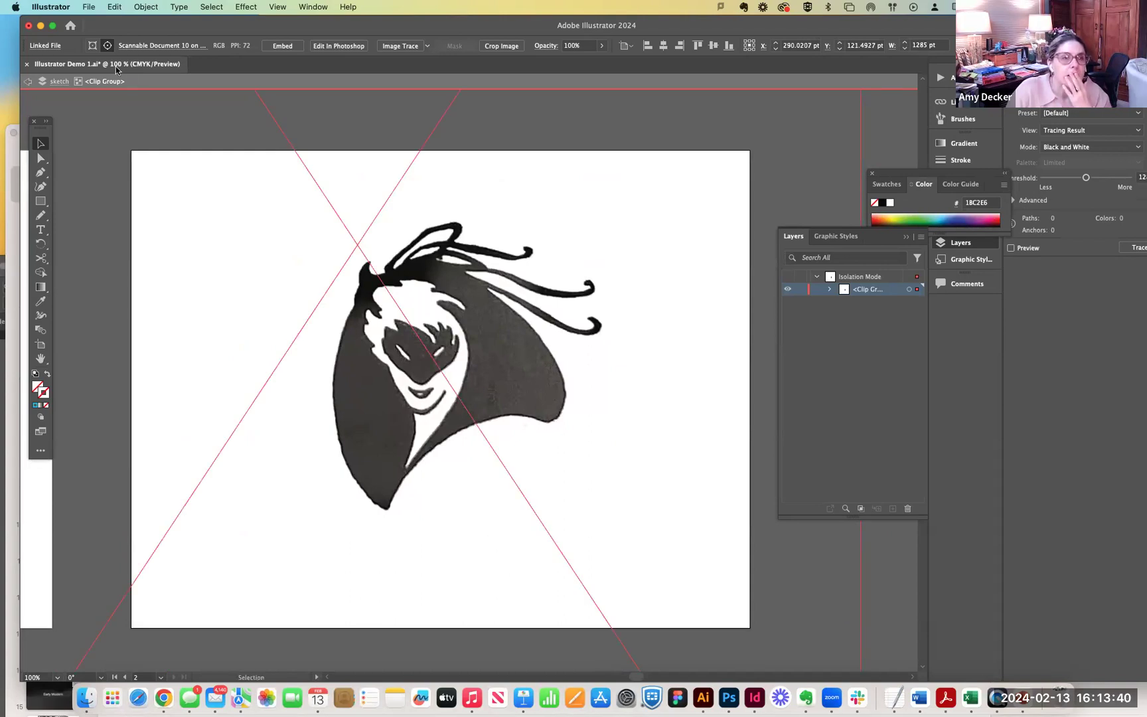
Check the placed image's link details and embed the image in the document.
left_click(43, 46)
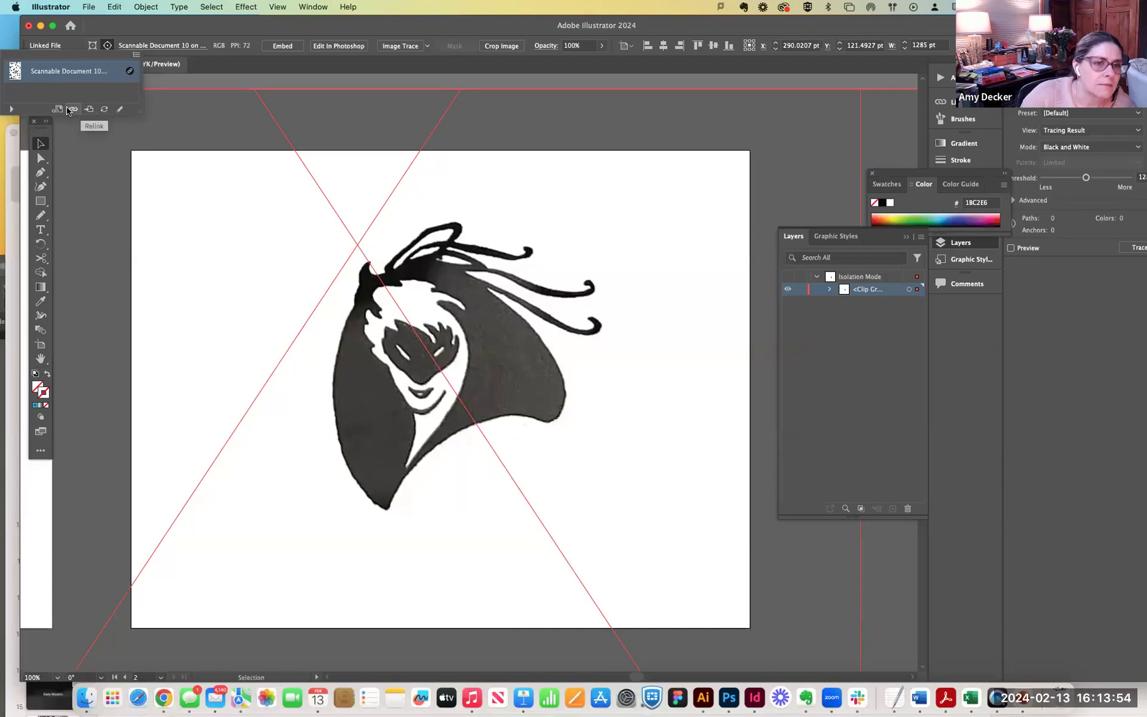
left_click(10, 109)
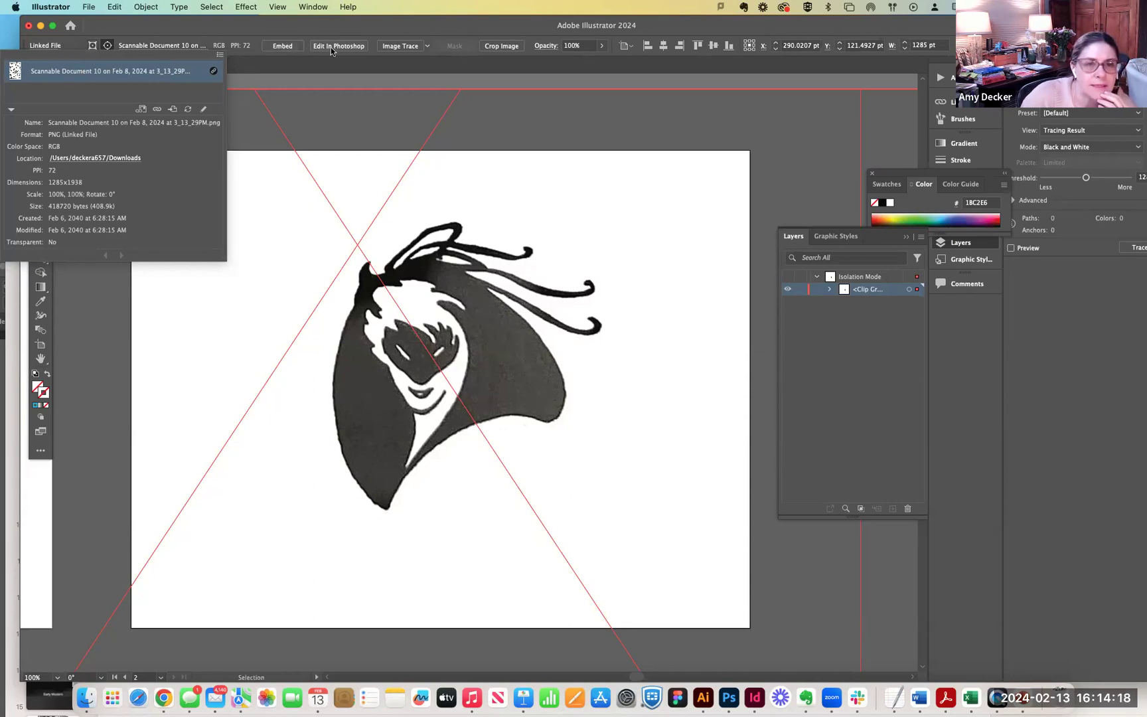
left_click(283, 46)
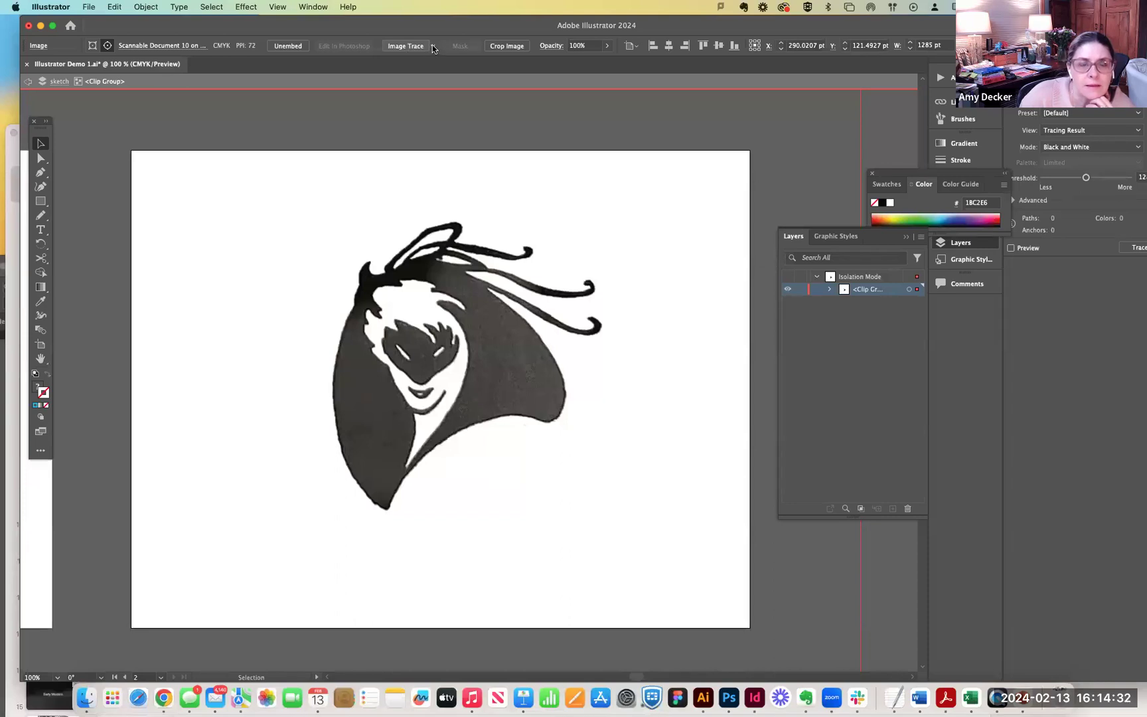
Image Trace the embedded image with the Default preset and set its view to Tracing Result with Outlines.
left_click(432, 46)
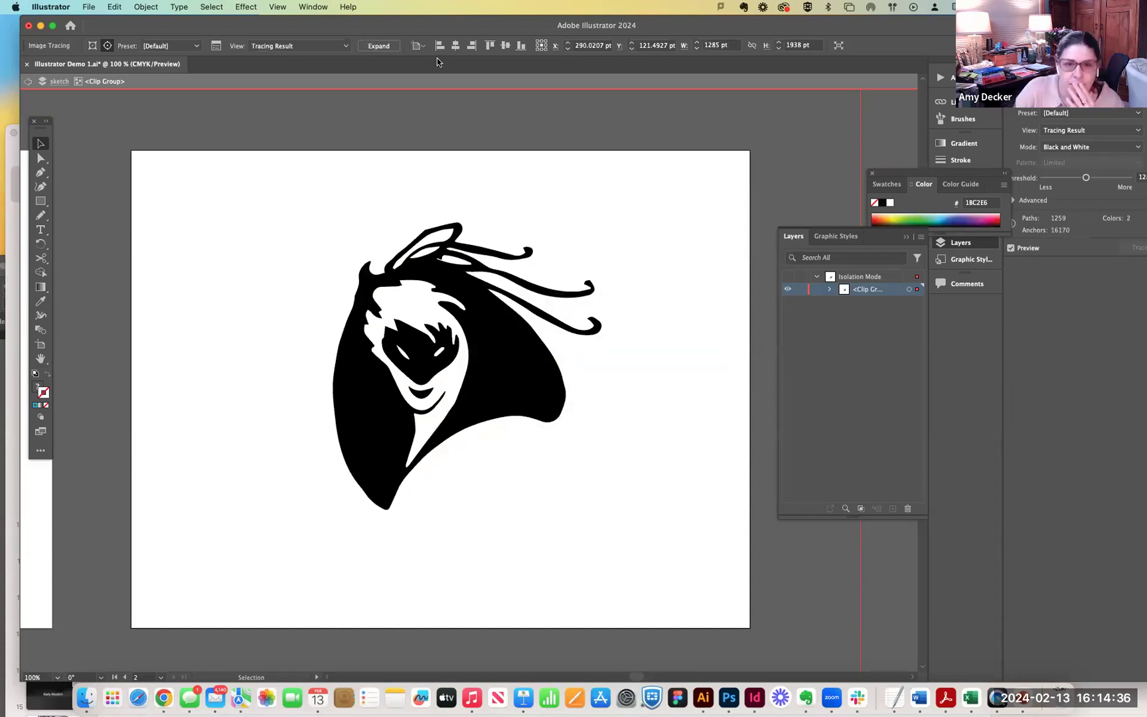
left_click(302, 46)
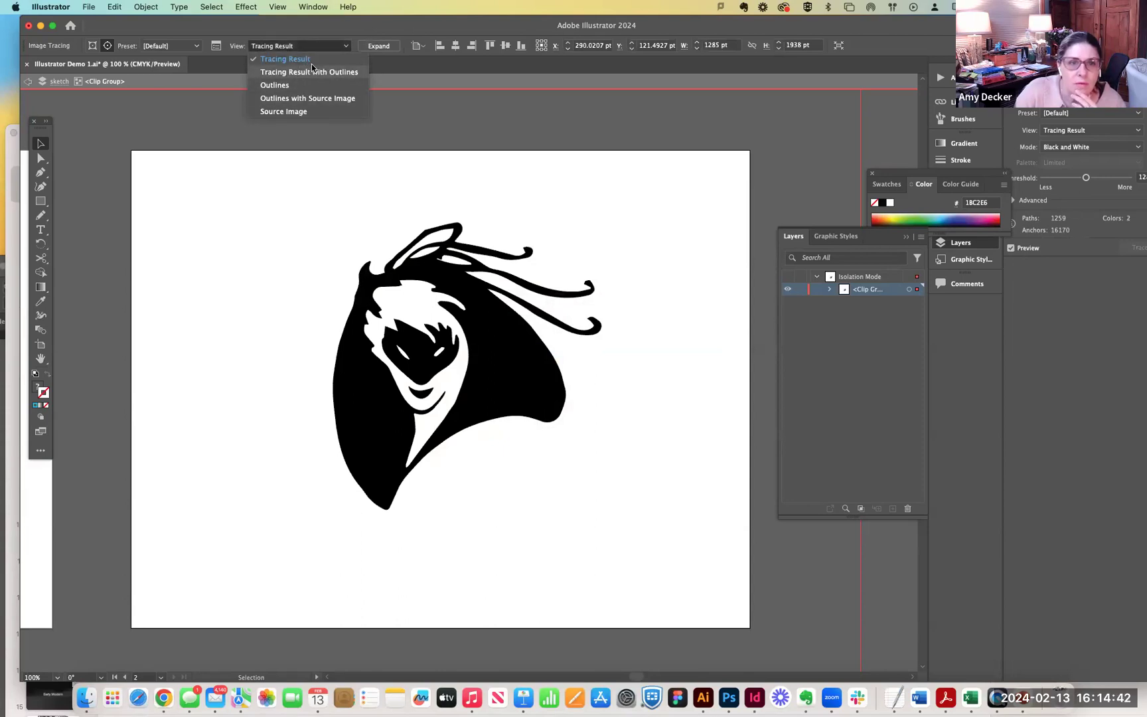
left_click(305, 71)
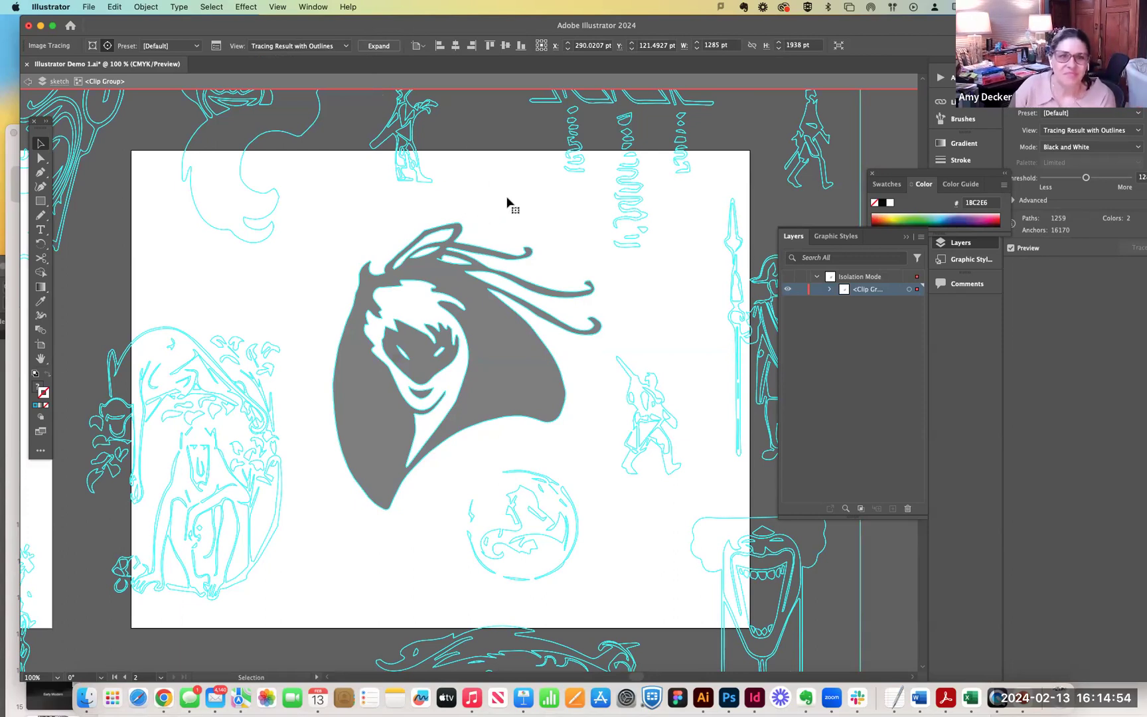
Compare the trace in the Outlines and Outlines with Source Image views, and expand it into editable paths.
left_click(320, 47)
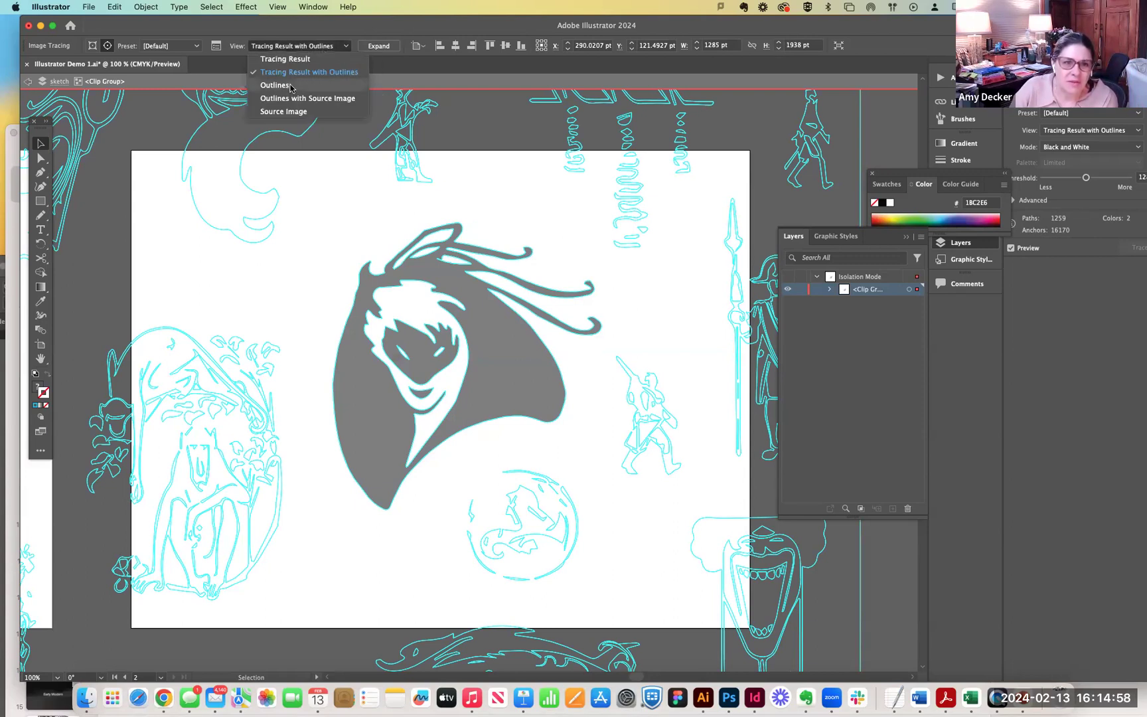
left_click(290, 87)
left_click(288, 43)
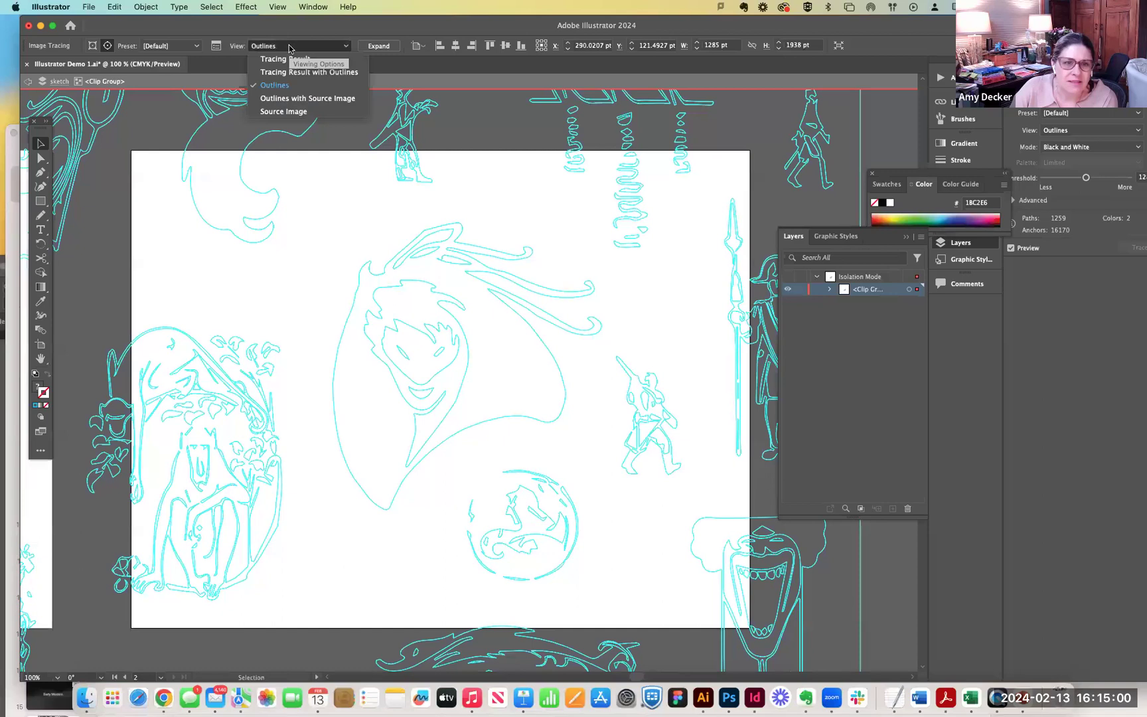
left_click(297, 100)
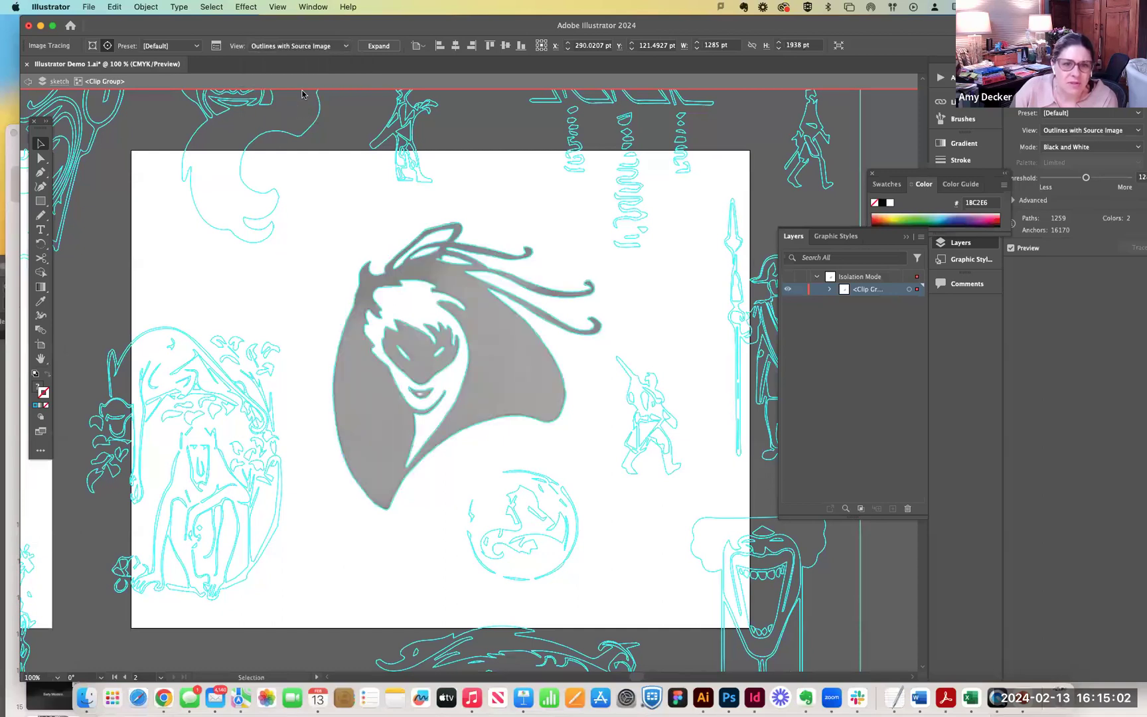
left_click(302, 45)
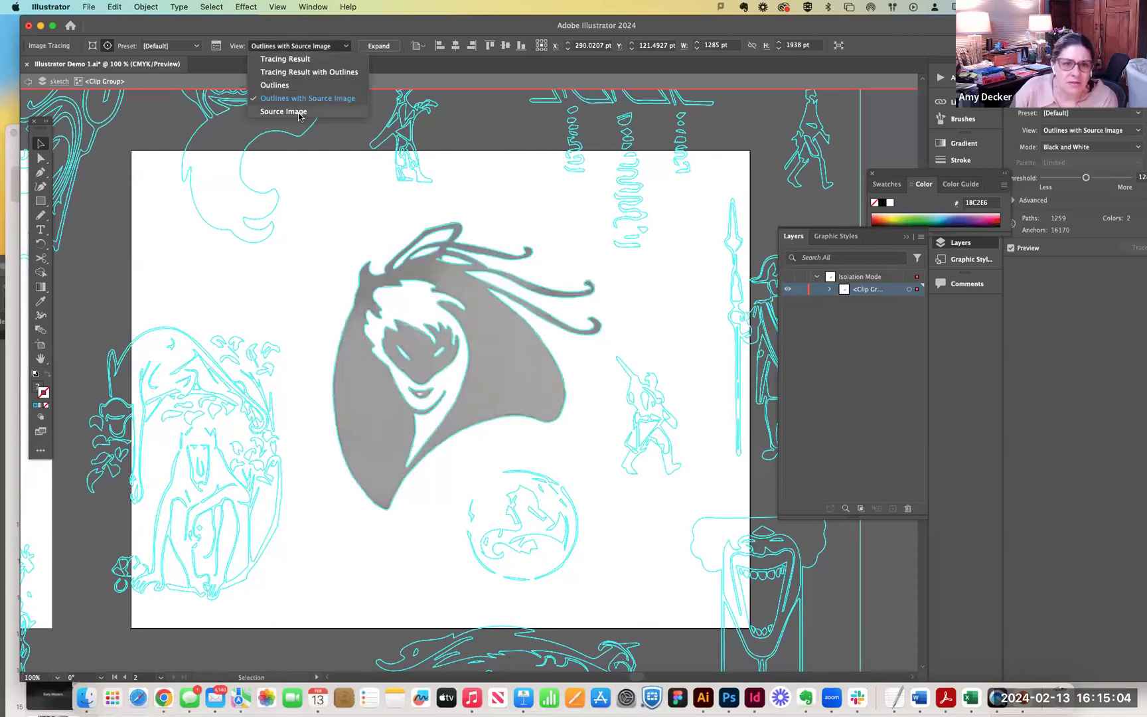
left_click(300, 72)
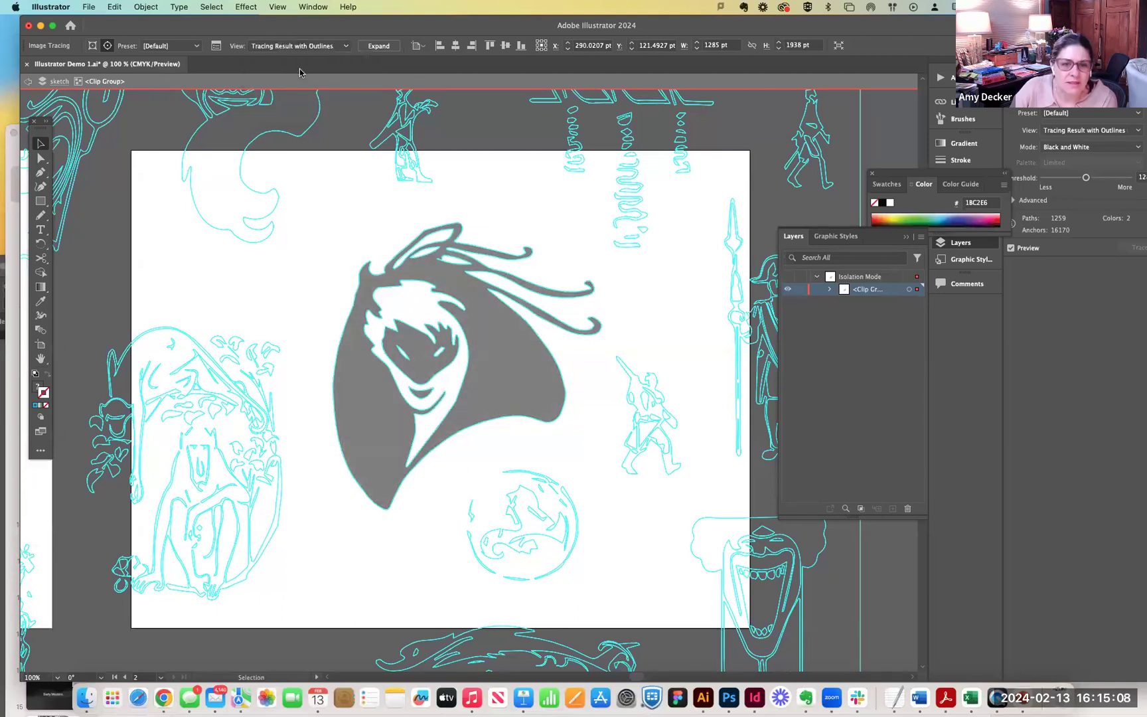
left_click(379, 46)
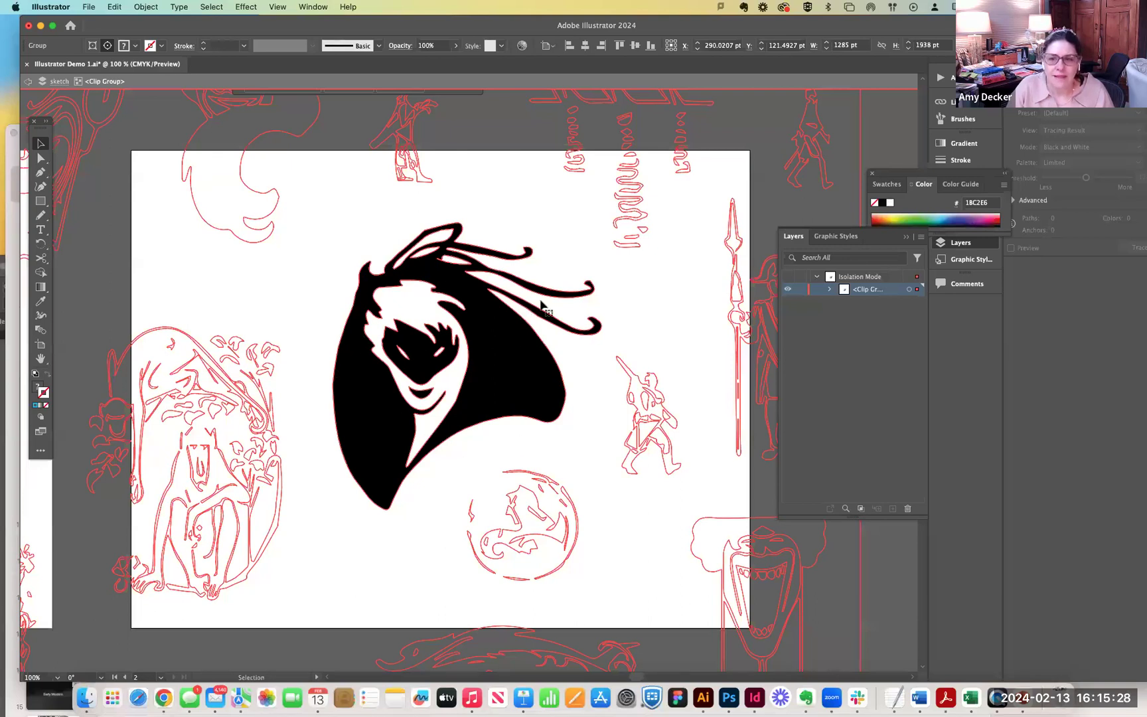
Apply a 1 pt stroke to the expanded trace group inside the clip group and exit isolation mode.
left_click(828, 290)
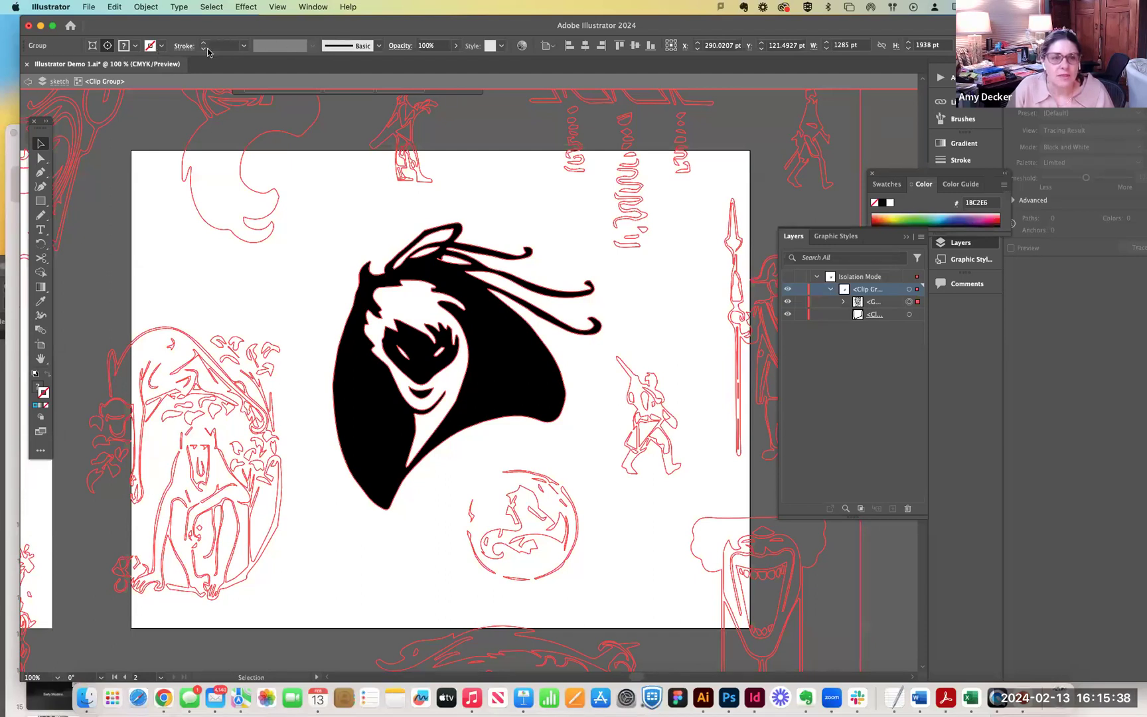
left_click(245, 50)
left_click(257, 94)
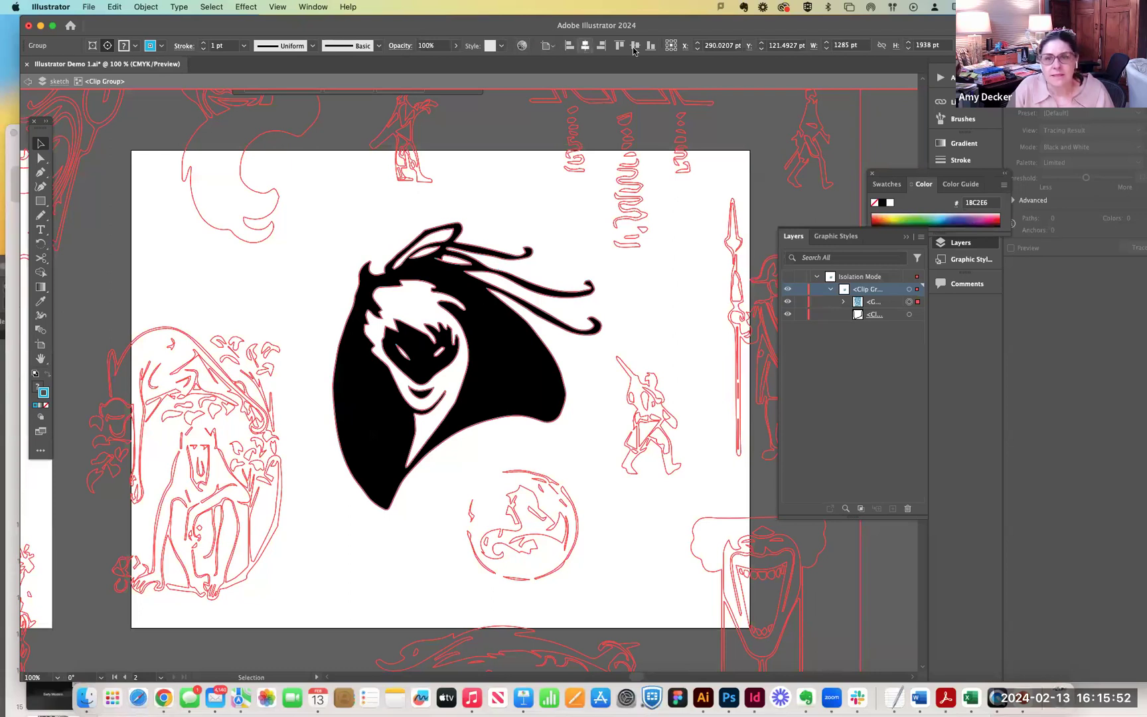
left_click(749, 89)
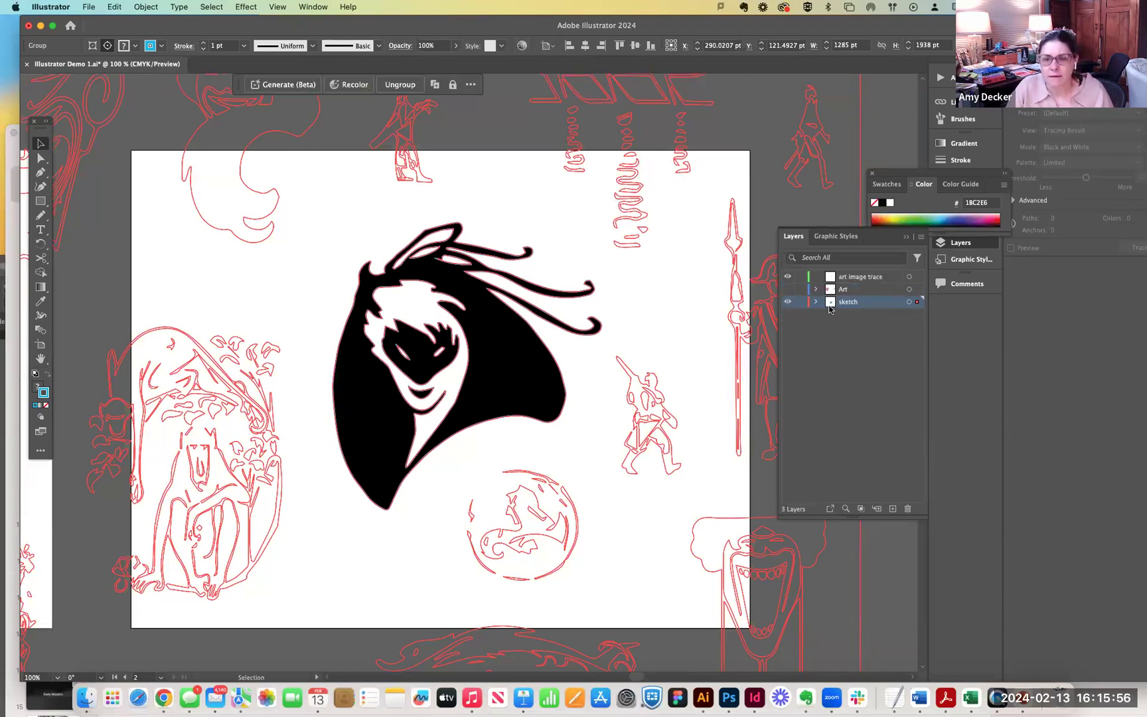
Hide the art image trace layer and make the visible sketch layer the active one.
left_click_drag(831, 301, 832, 277)
left_click(842, 279)
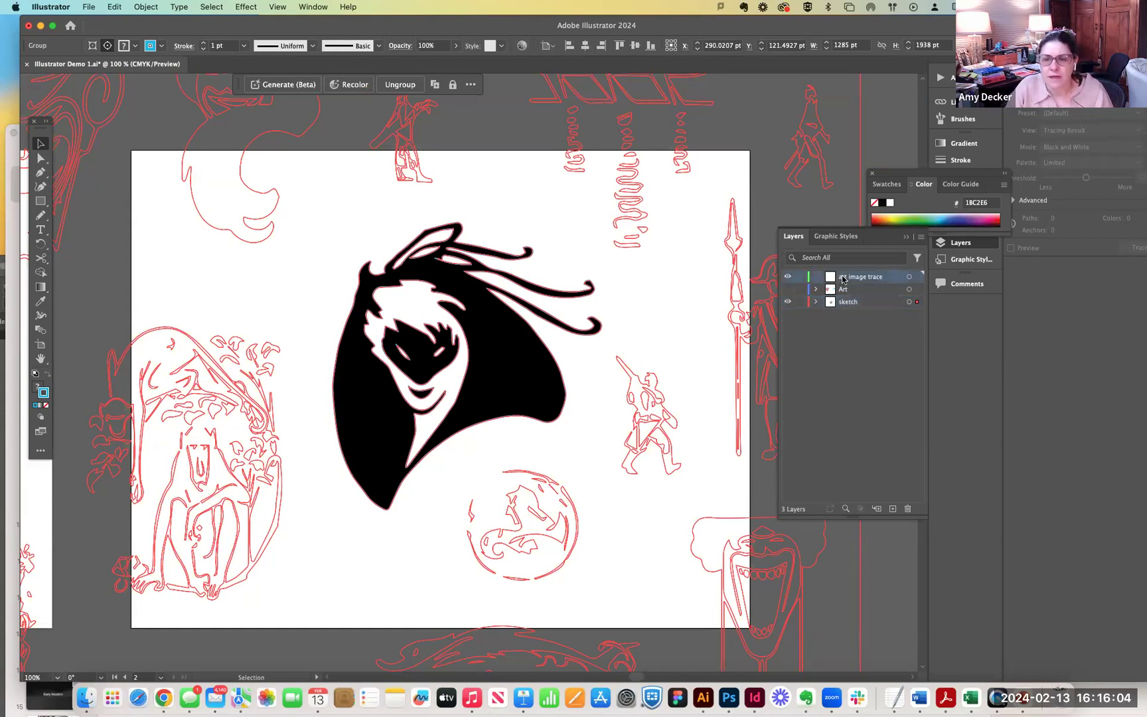
left_click(788, 305)
left_click(788, 303)
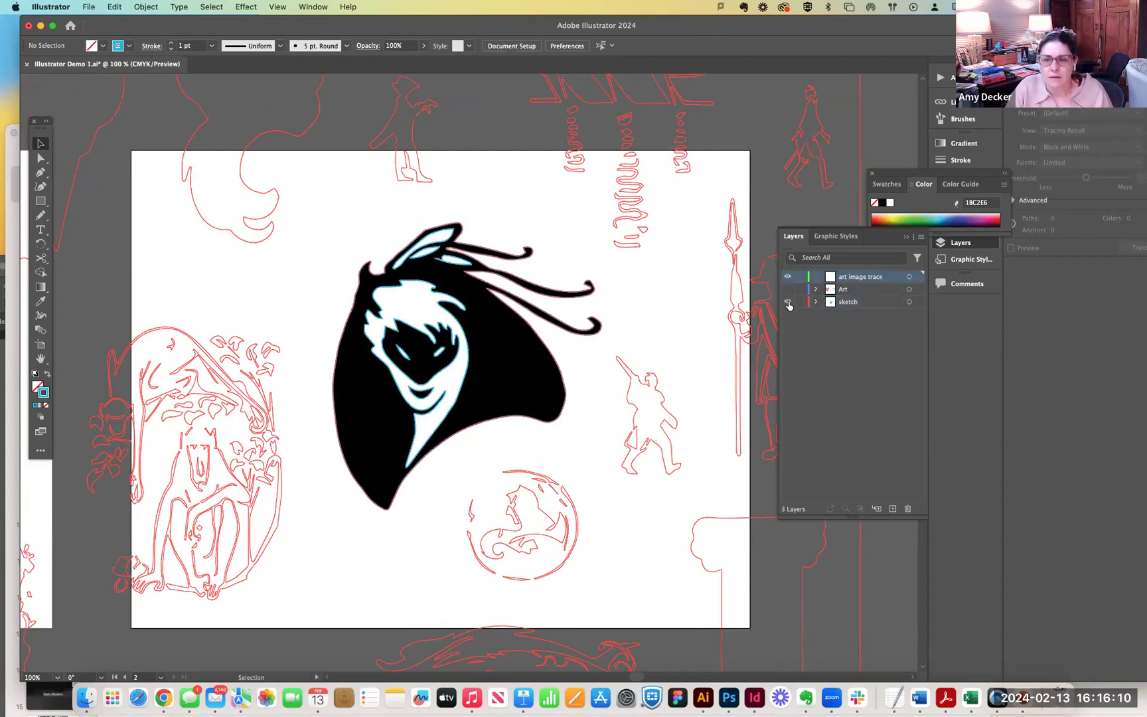
left_click(787, 302)
left_click(788, 303)
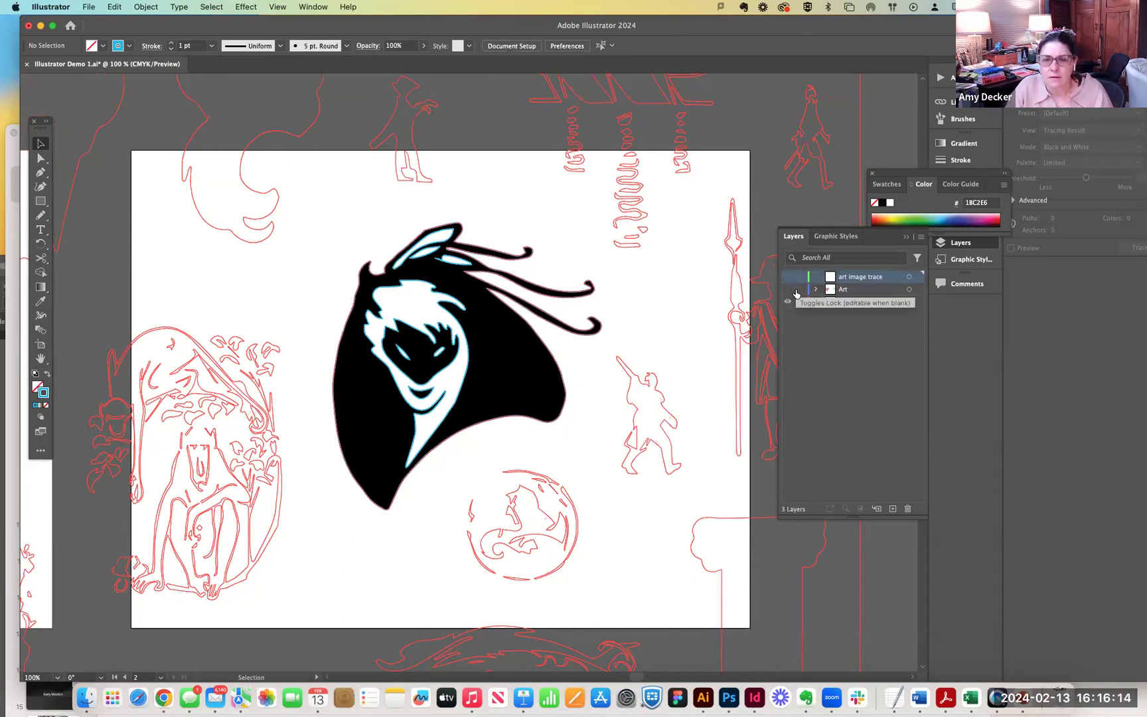
left_click(856, 303)
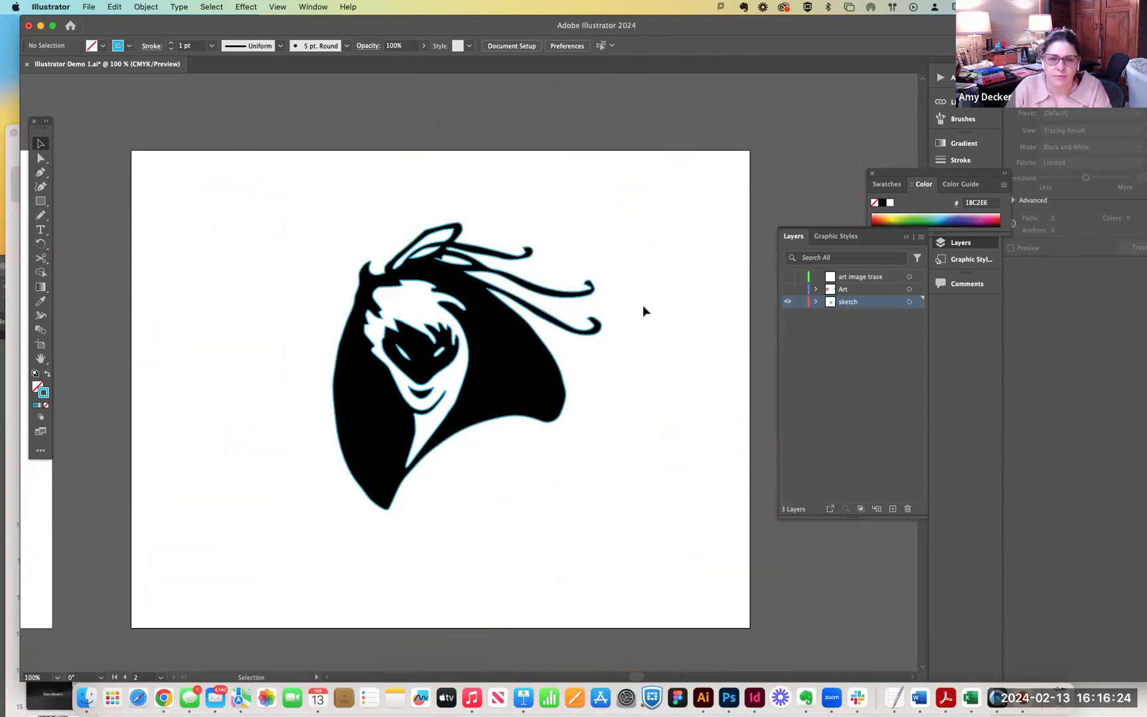
Release the clipping mask of the clip group around the cloaked masked face.
left_click(452, 352)
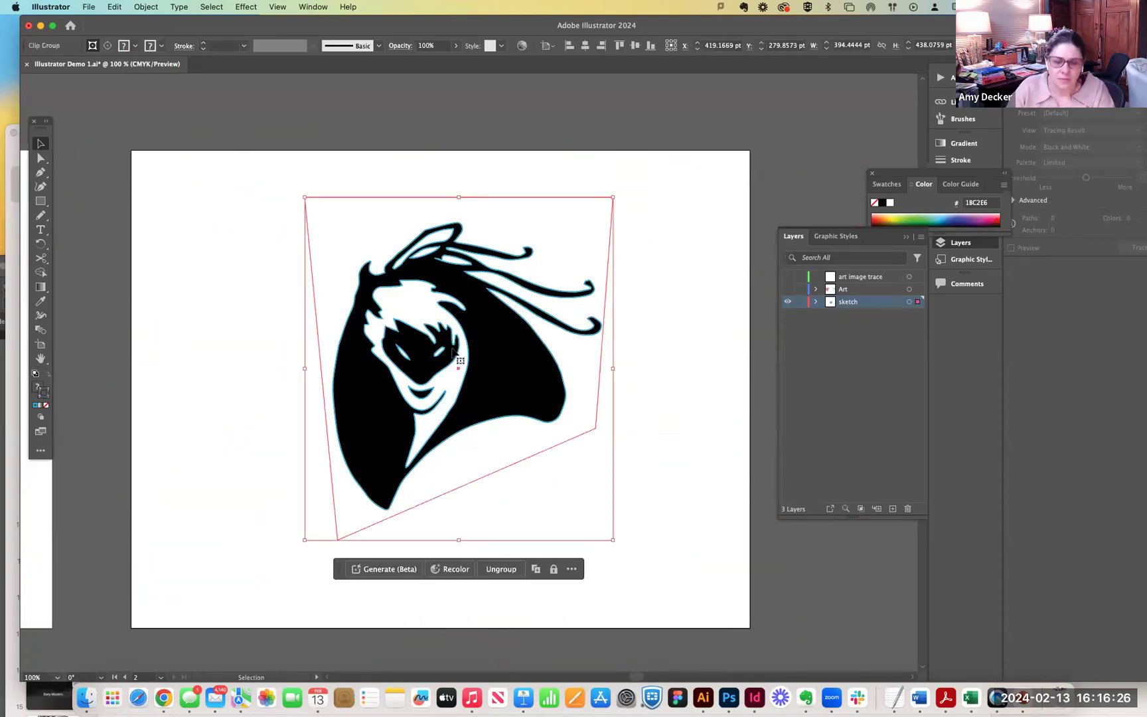
key("super+equal")
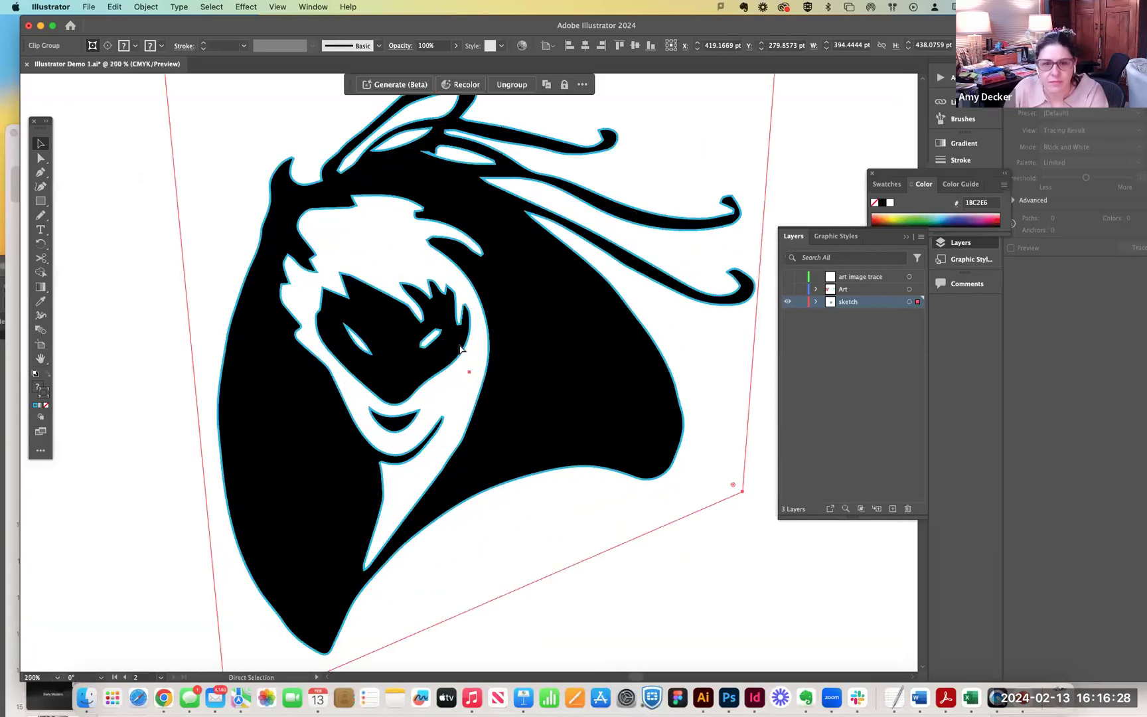
key("super+equal")
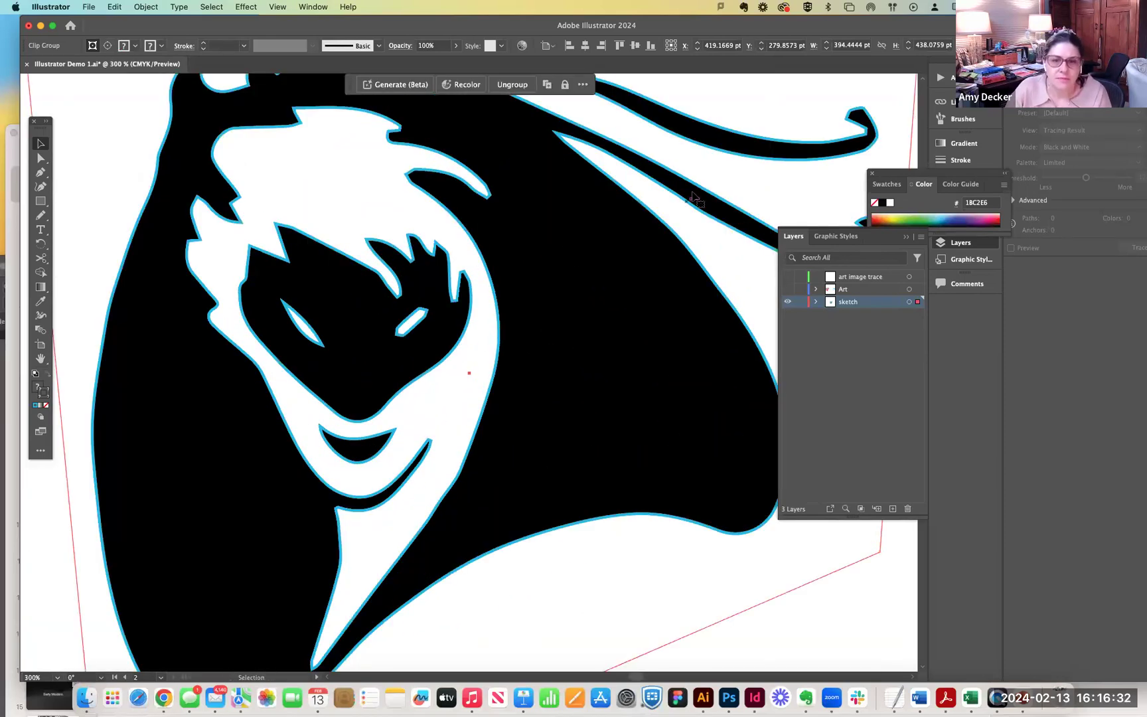
key("super+minus")
key("super+minus")
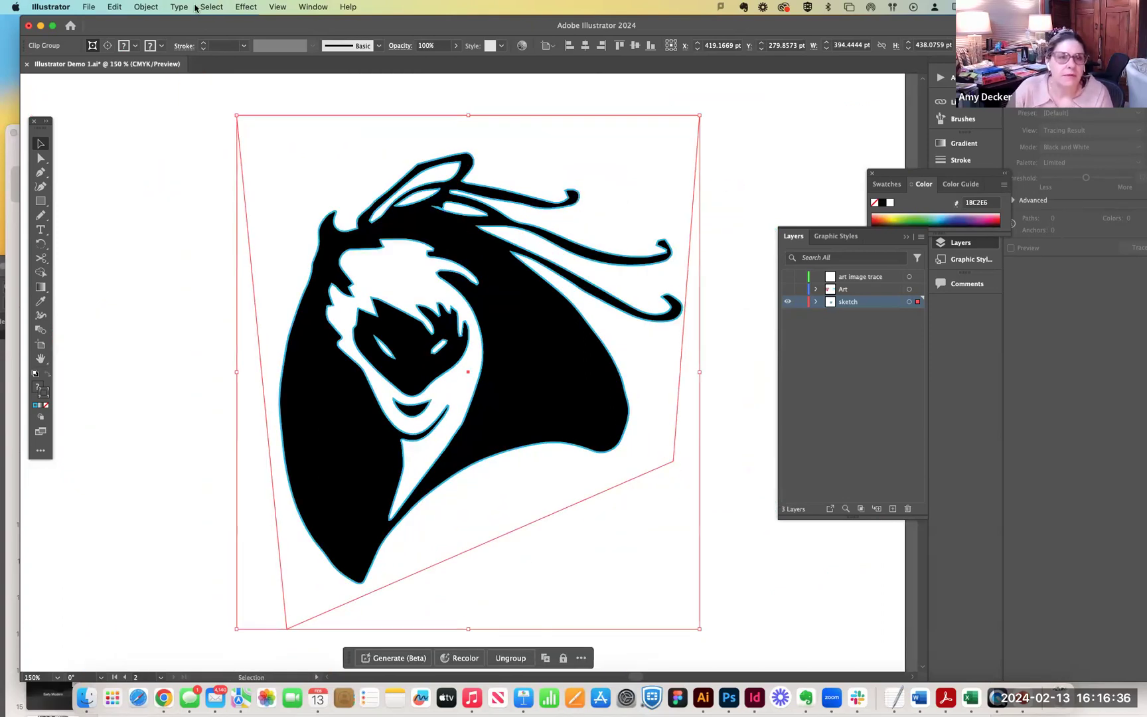
left_click(159, 7)
mouse_move(213, 484)
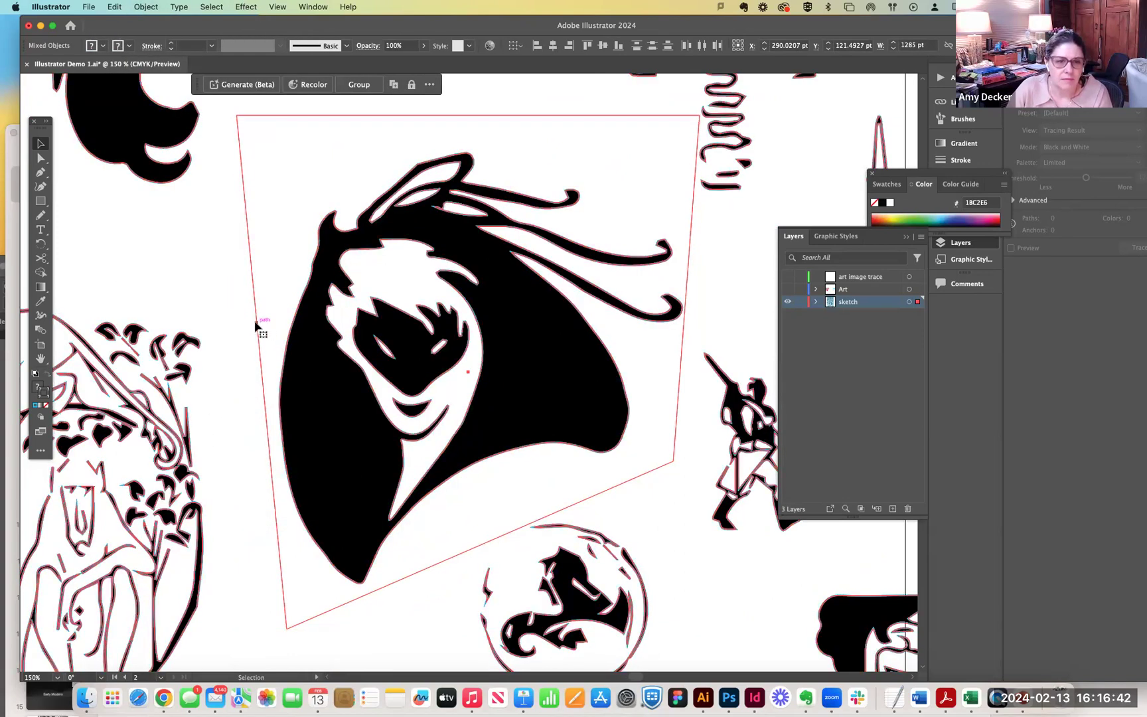
Delete the released artwork, undo that deletion, and ungroup the traced artwork.
key("Delete")
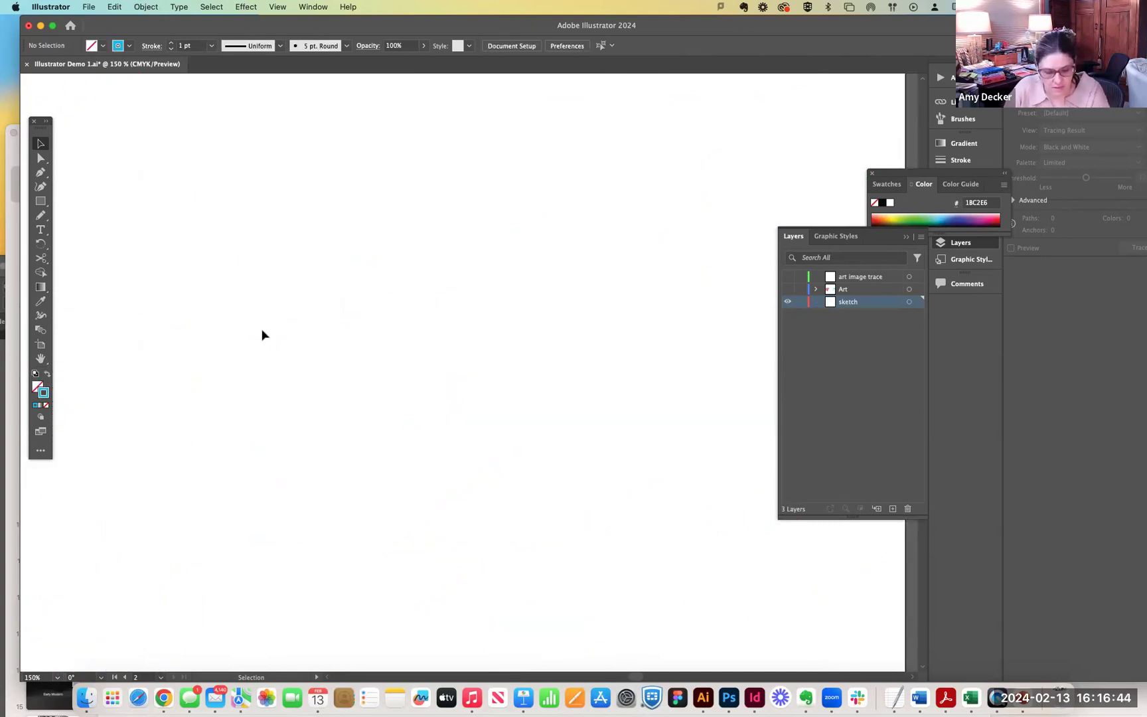
key("super+z")
left_click(39, 158)
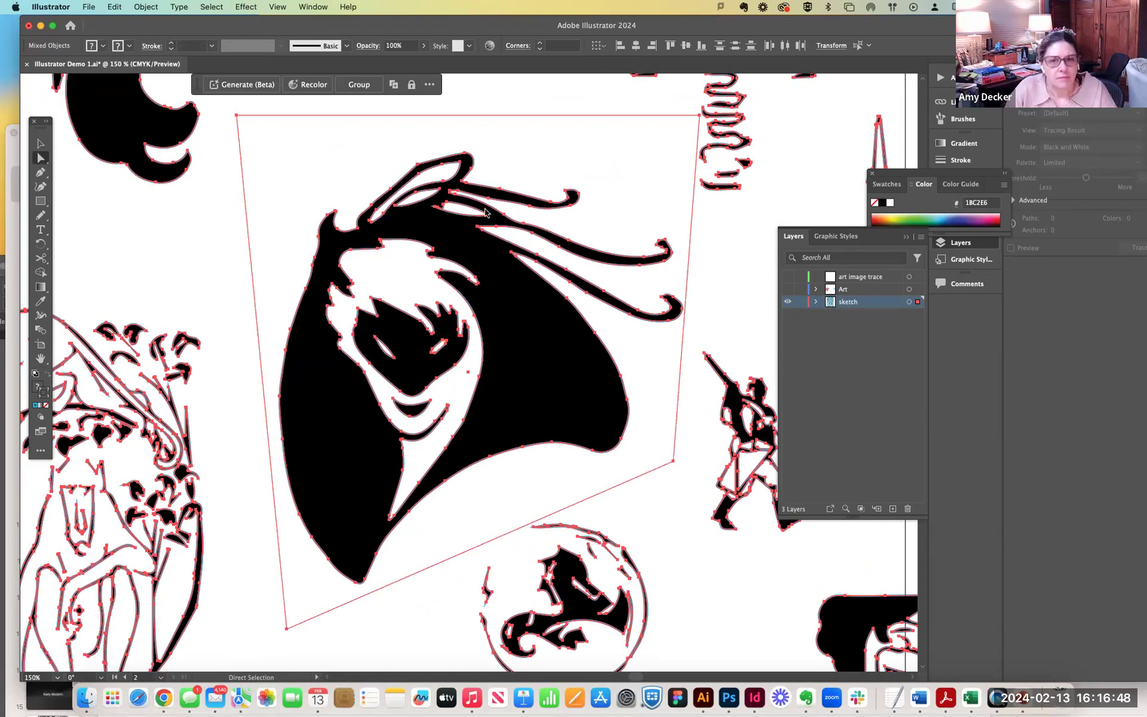
left_click(147, 7)
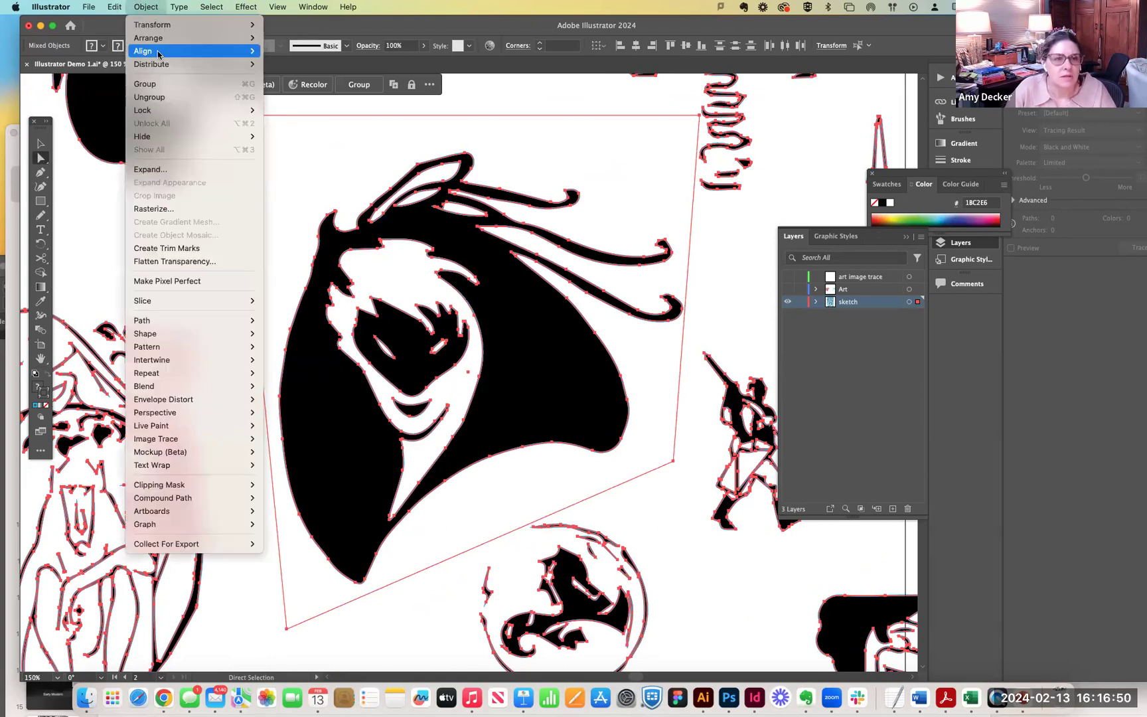
left_click(160, 97)
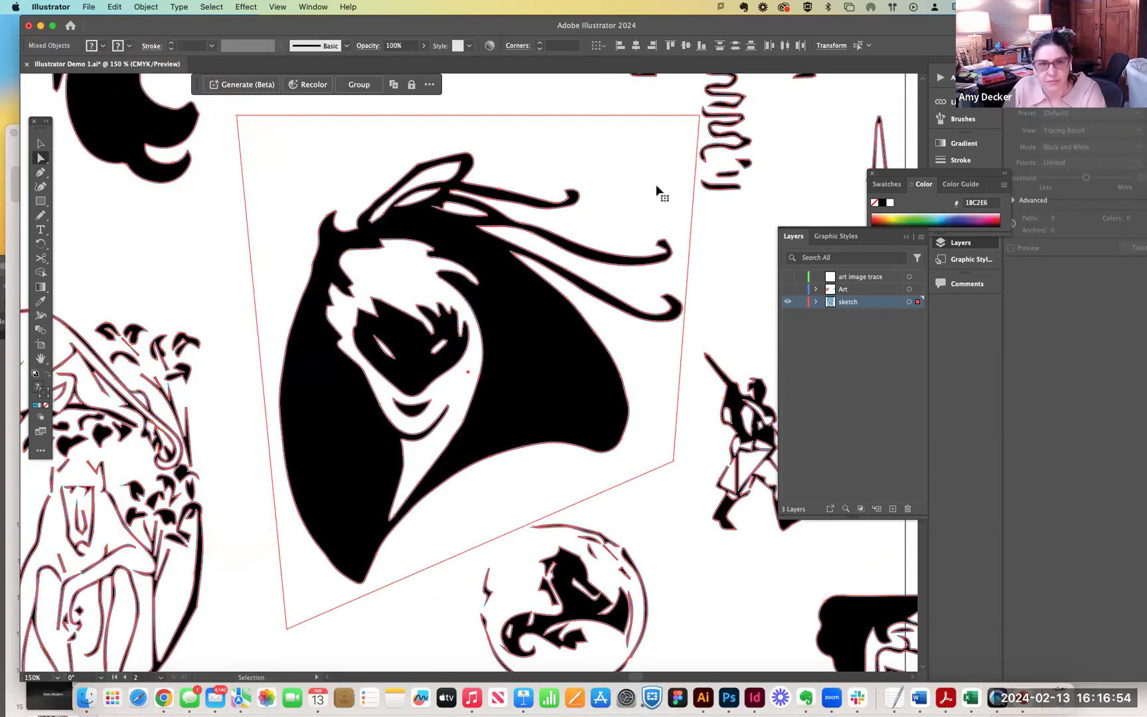
Delete the white page background and the upper rows of traced figures above the cloaked masked face.
key("super+minus")
key("super+minus")
key("super+minus")
left_click(140, 210)
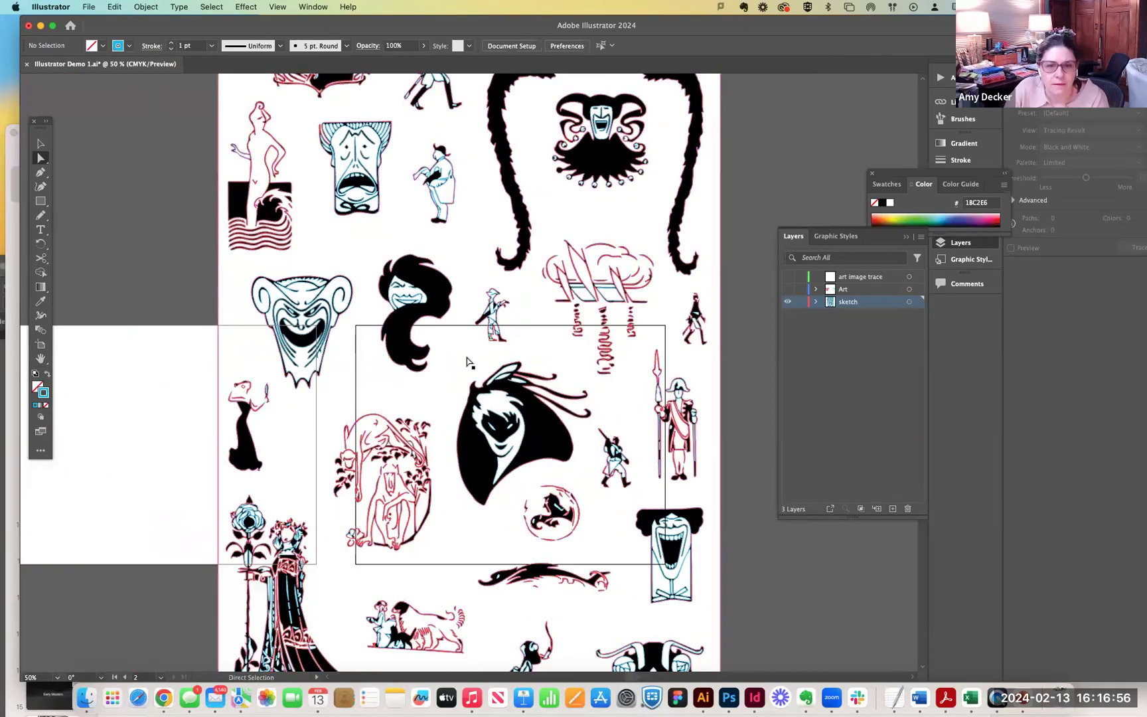
left_click(469, 360)
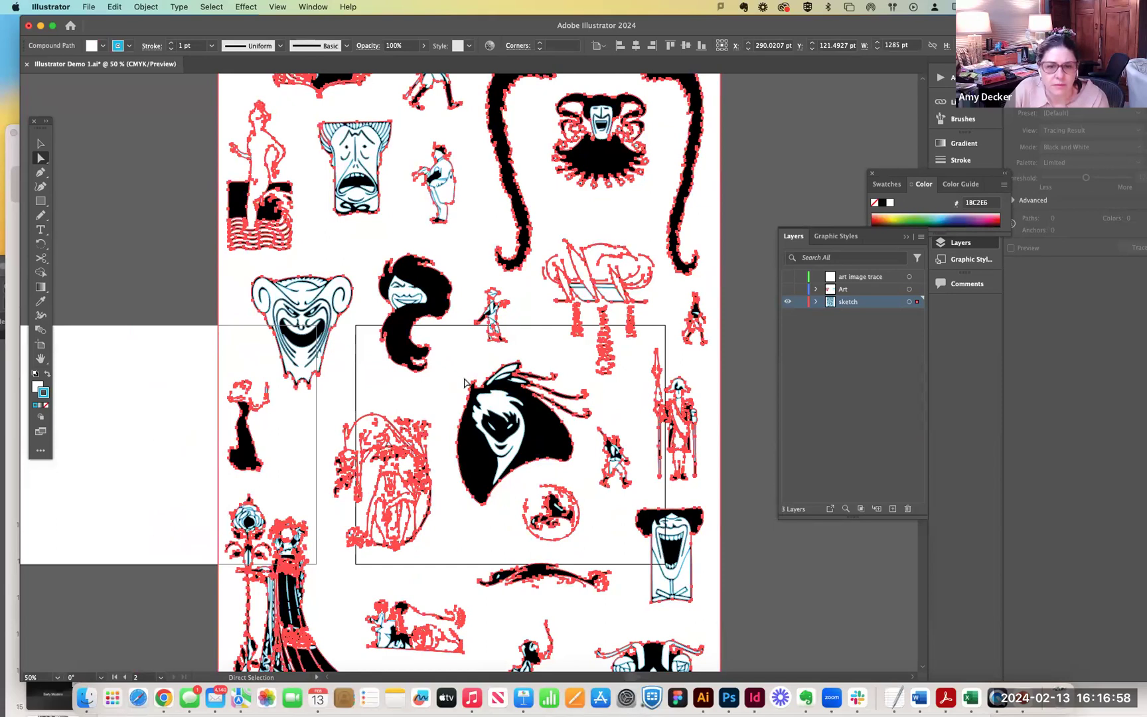
key("super+minus")
left_click(259, 111)
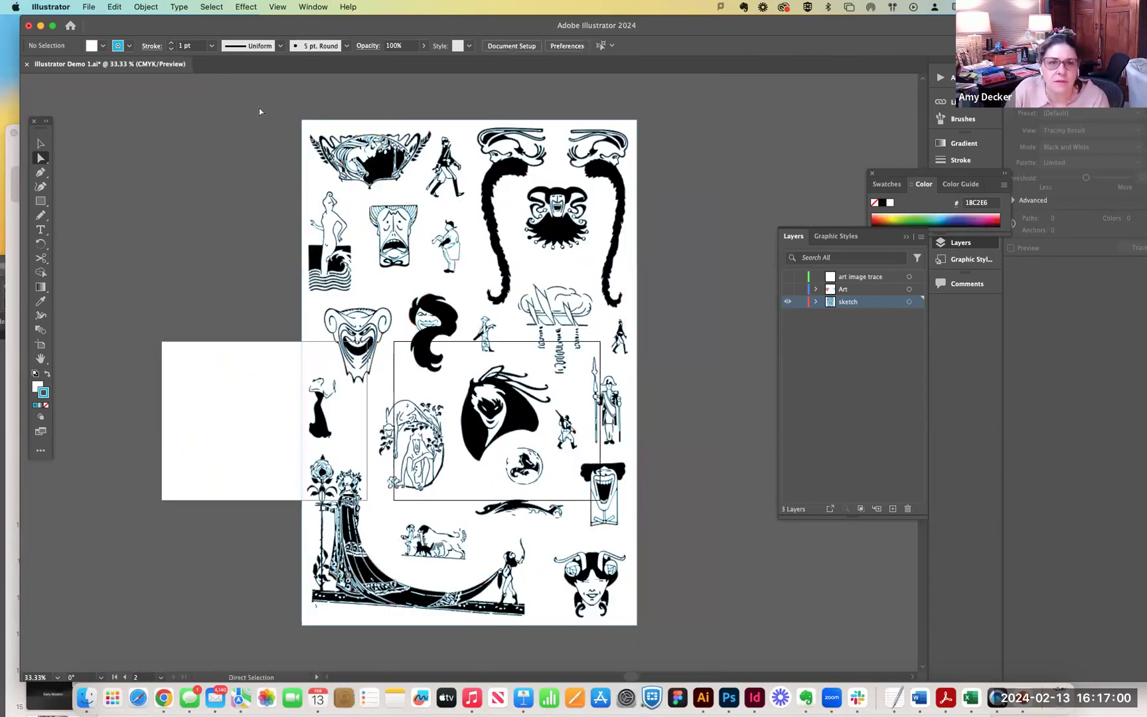
key("super+a")
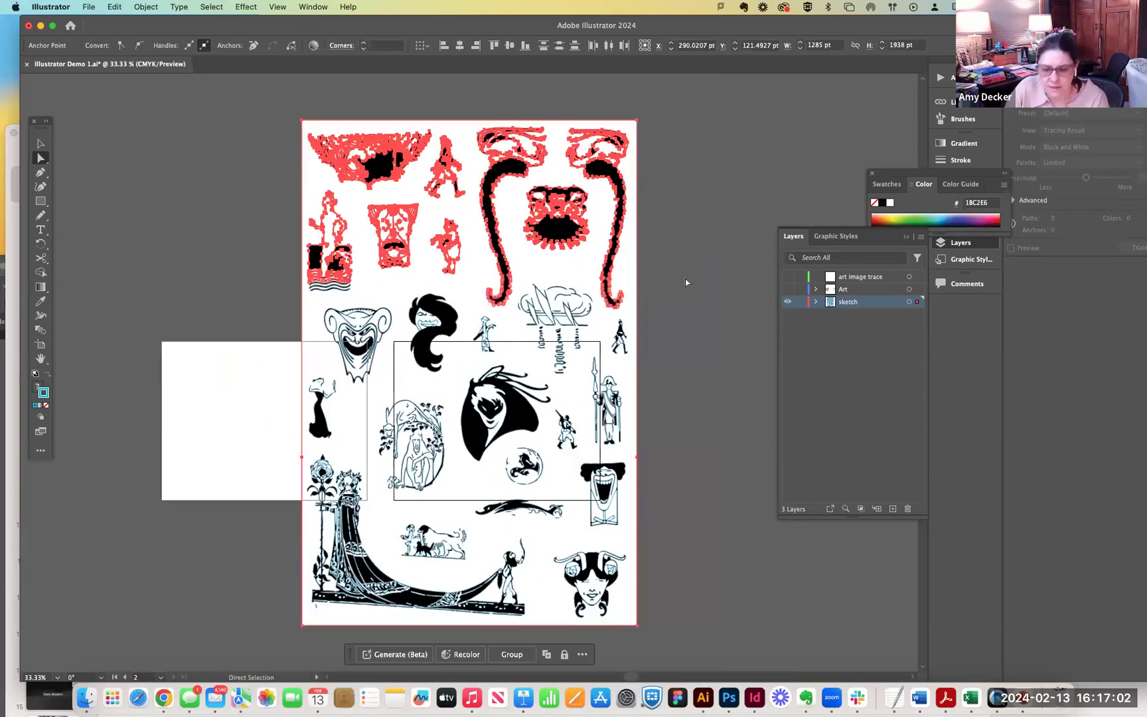
key("Delete")
left_click_drag(603, 298, 651, 355)
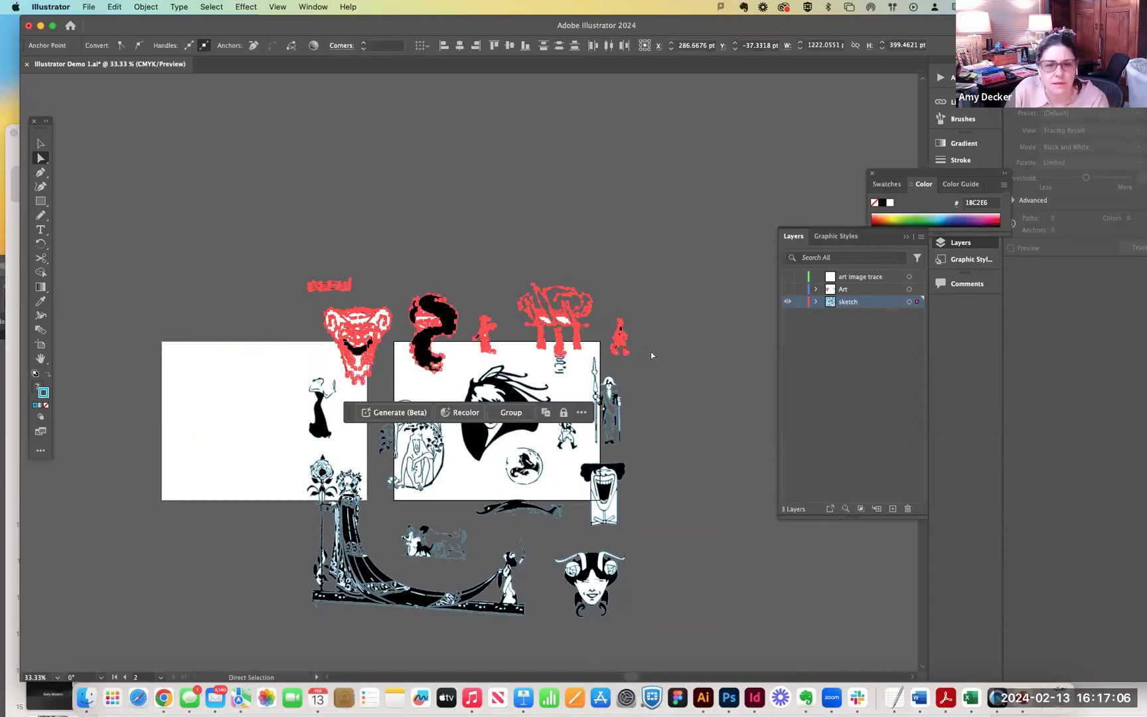
key("Delete")
Delete the traced figures to the right of, below and to the left of the cloaked masked face.
scroll(683, 541, "down", 3)
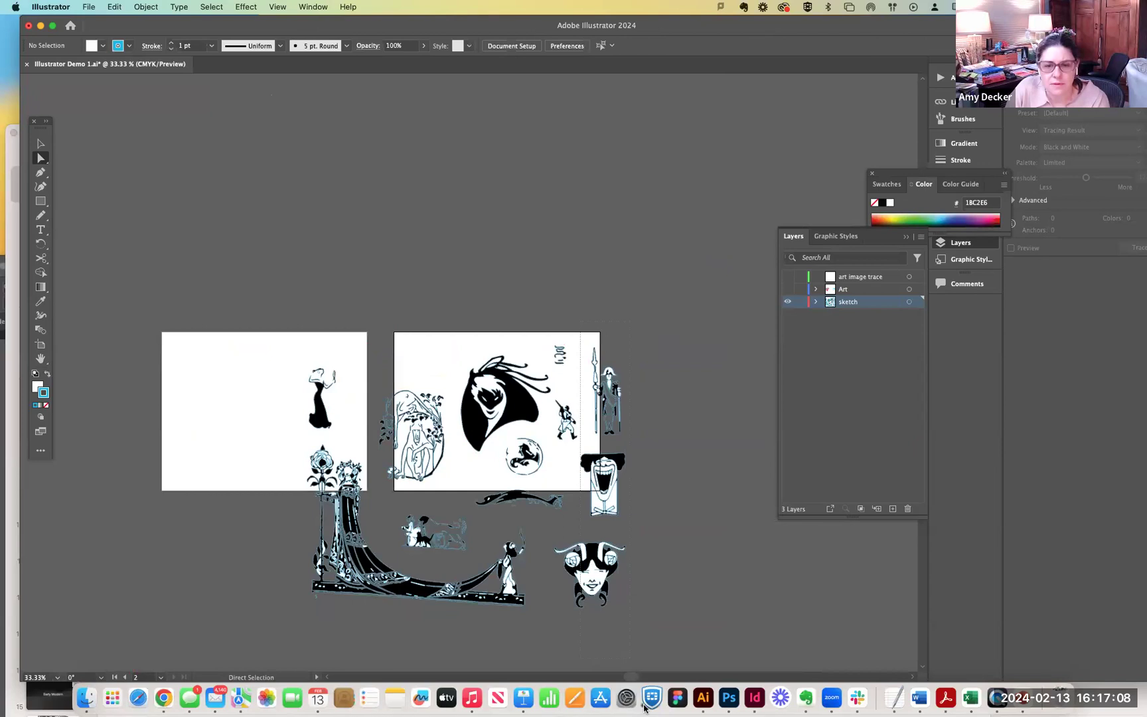
left_click_drag(688, 604, 687, 603)
key("Delete")
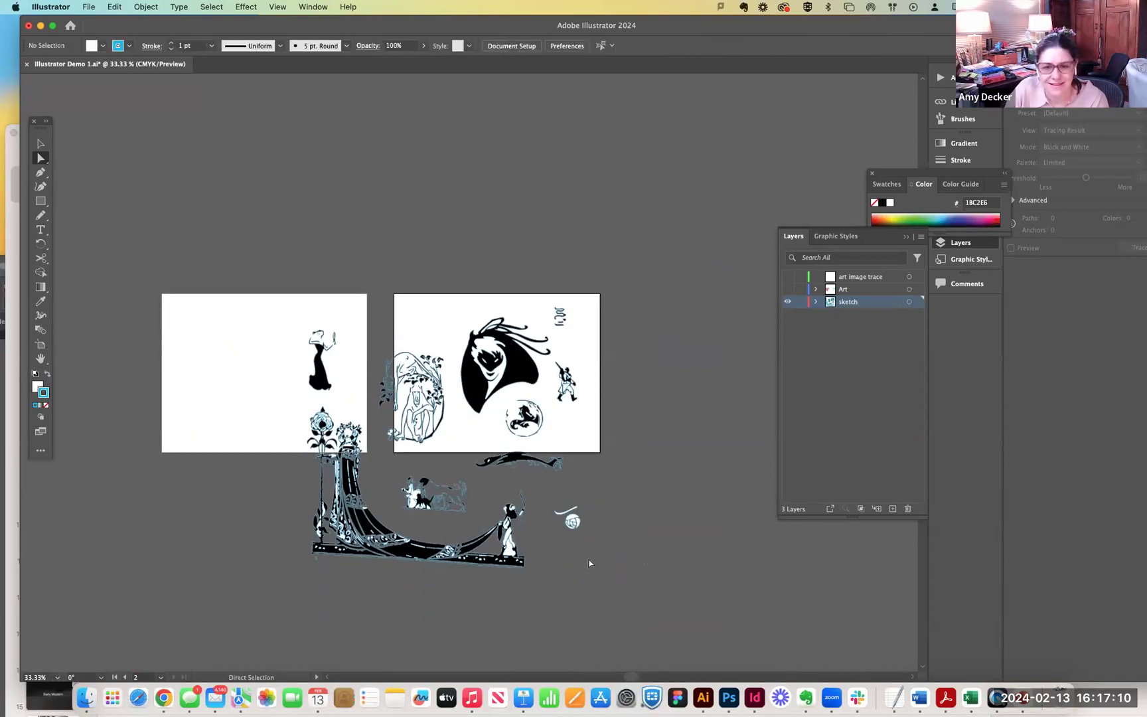
left_click_drag(203, 436, 666, 583)
key("Delete")
left_click_drag(271, 294, 451, 485)
key("Delete")
key("Delete")
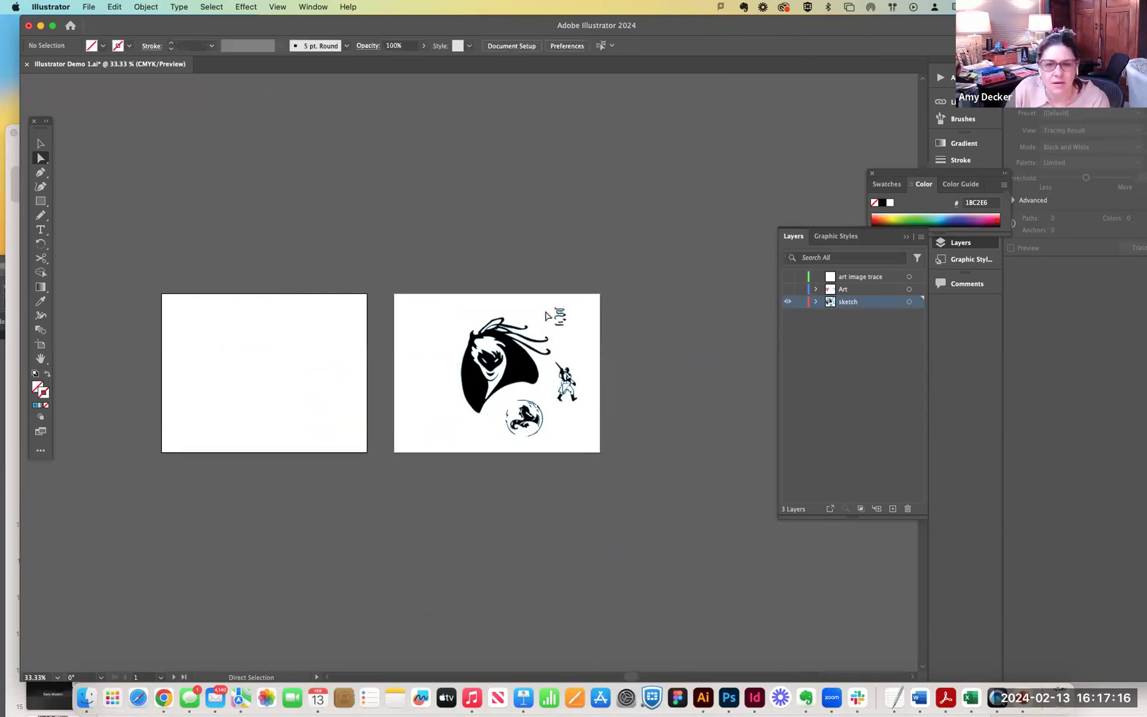
Delete the small soldier, the scribble marks and the round emblem beside the cloaked masked face.
left_click_drag(564, 333, 593, 409)
key("Delete")
key("Delete")
left_click_drag(500, 398, 597, 464)
key("Delete")
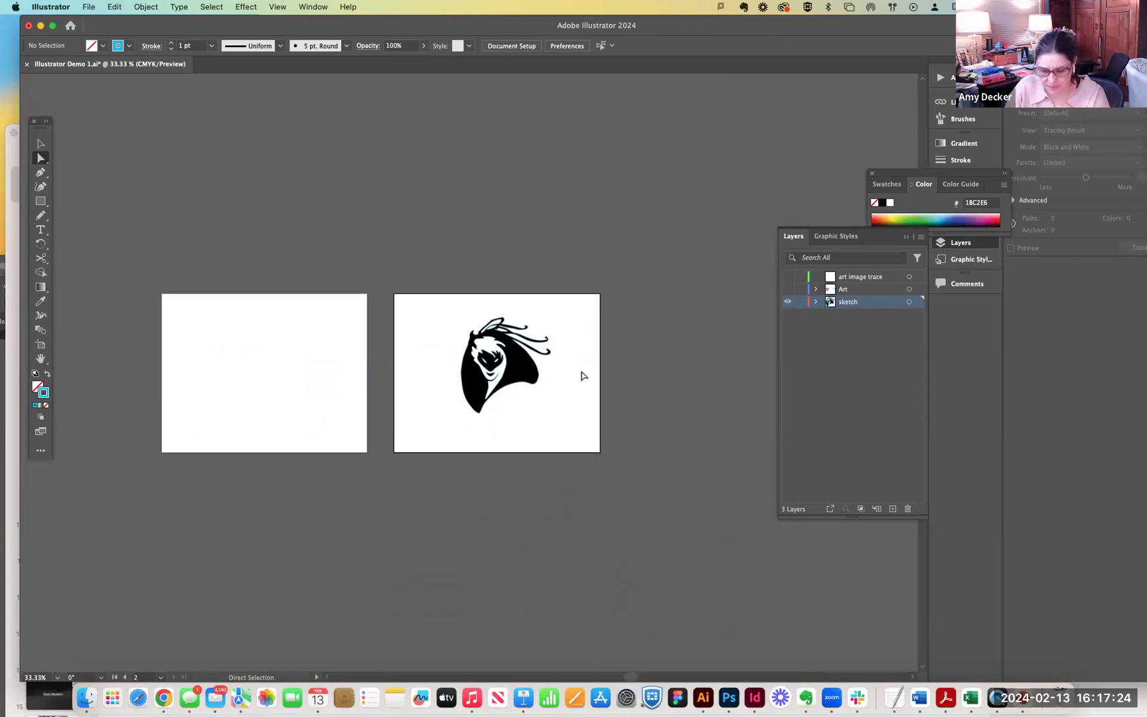
Examine the stroked outlines of the mask, eyes and hair up close at up to 800% zoom.
key("super+equal")
key("super+equal")
key("super+equal")
key("super+equal")
left_click_drag(625, 415, 487, 448)
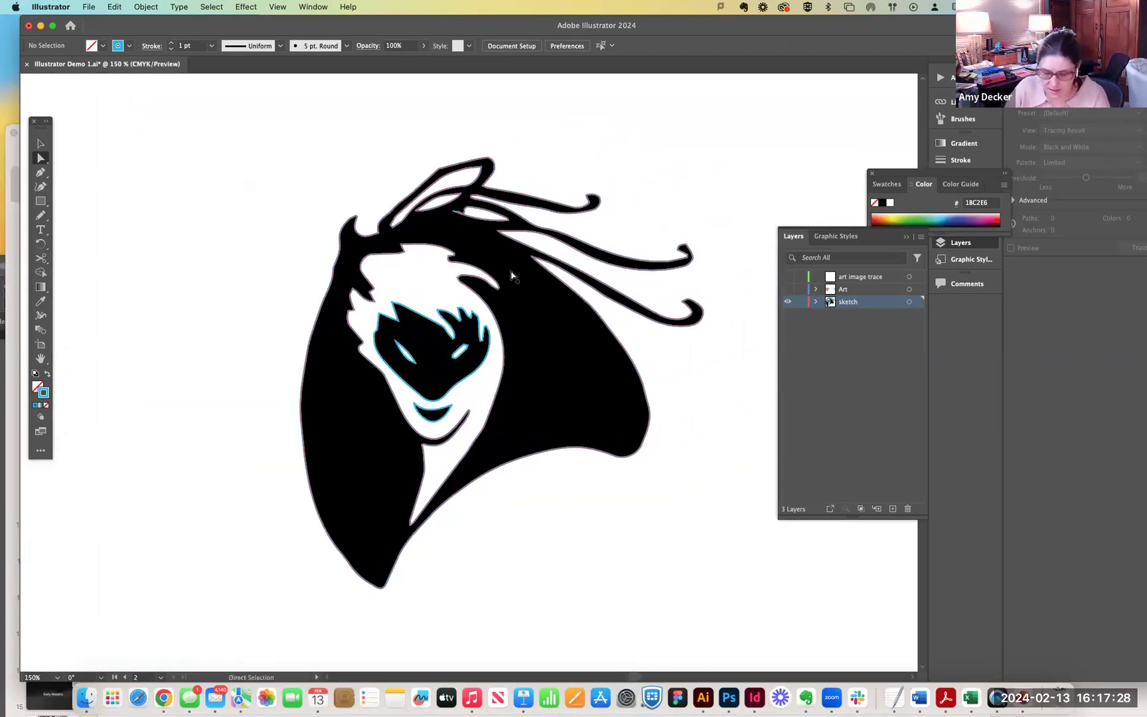
key("super+equal")
key("super+equal")
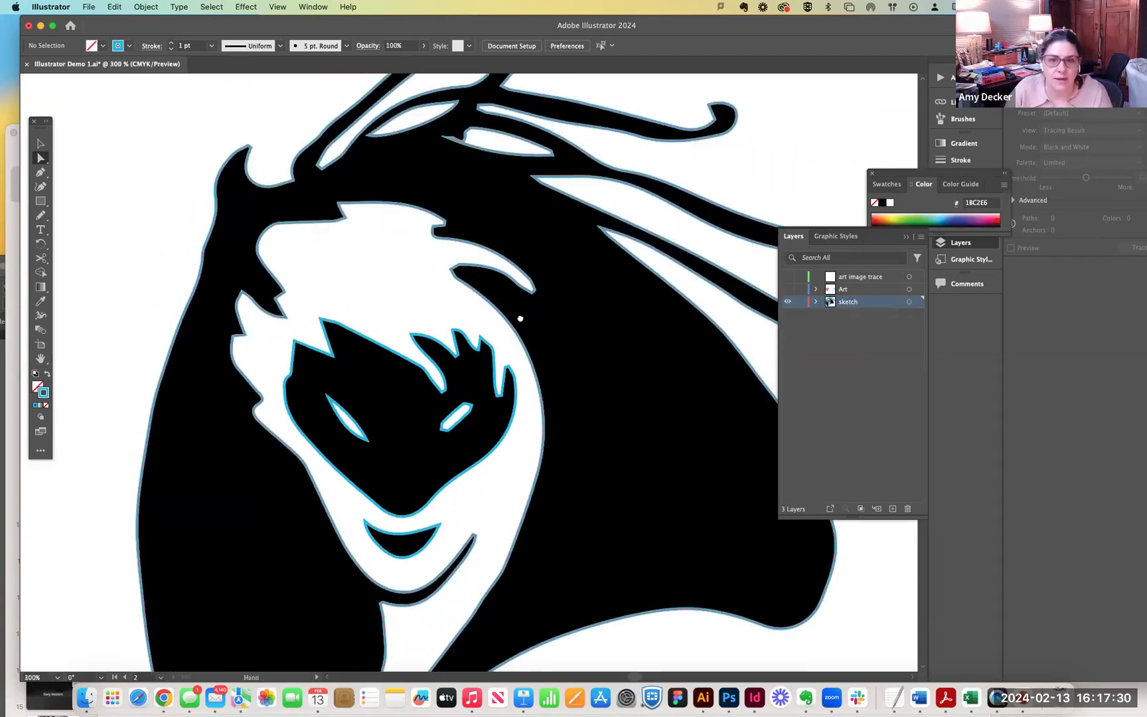
key("super+equal")
key("super+equal")
key("super+equal")
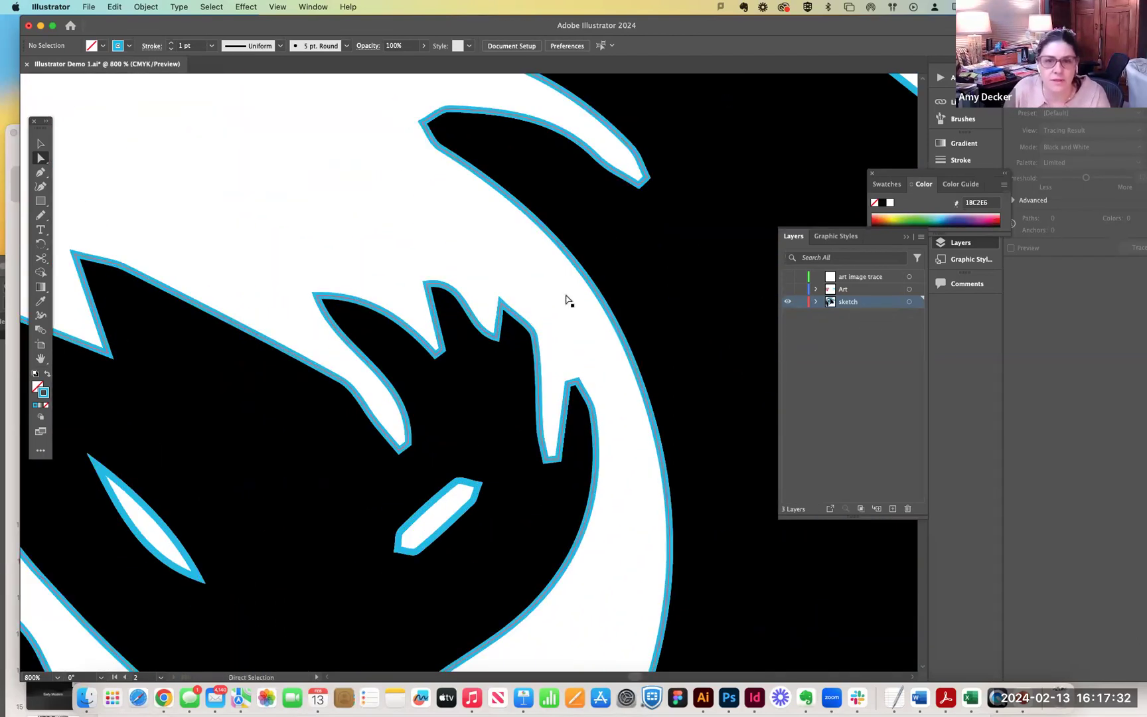
left_click_drag(517, 211, 527, 488)
mouse_move(454, 206)
left_mouse_down()
mouse_move(432, 438)
mouse_move(448, 259)
mouse_move(266, 344)
left_mouse_up()
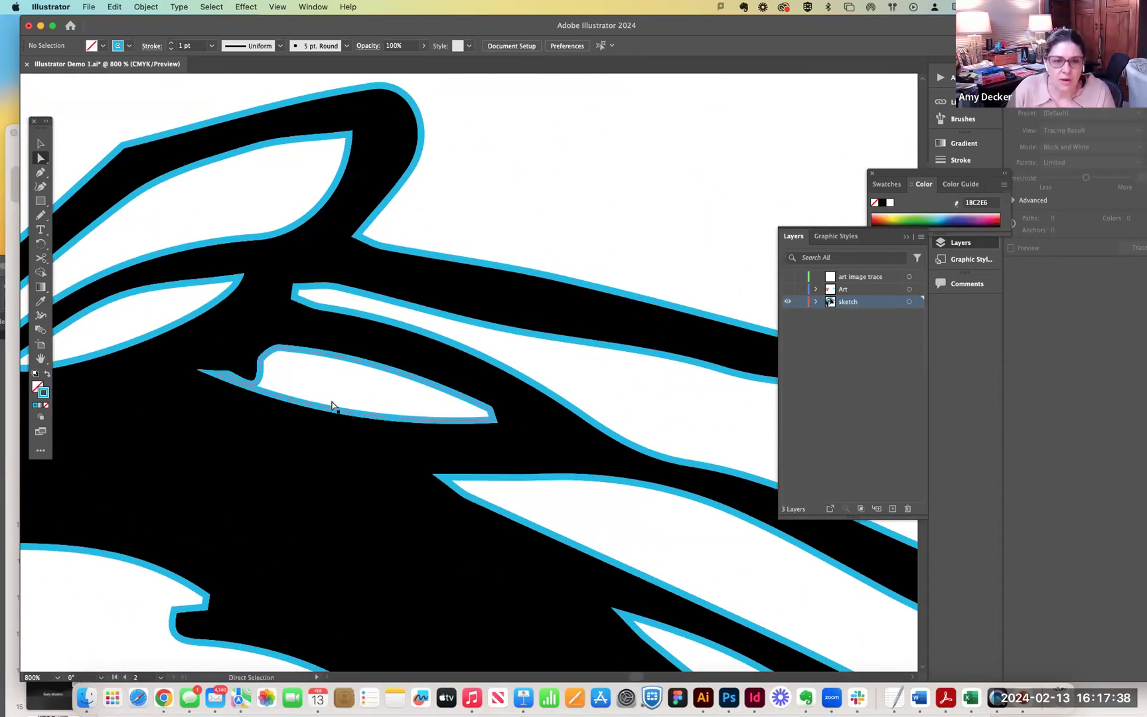
Inspect the path of the small white highlight in the hair plume, and deselect it.
left_click(430, 257)
left_click(384, 371)
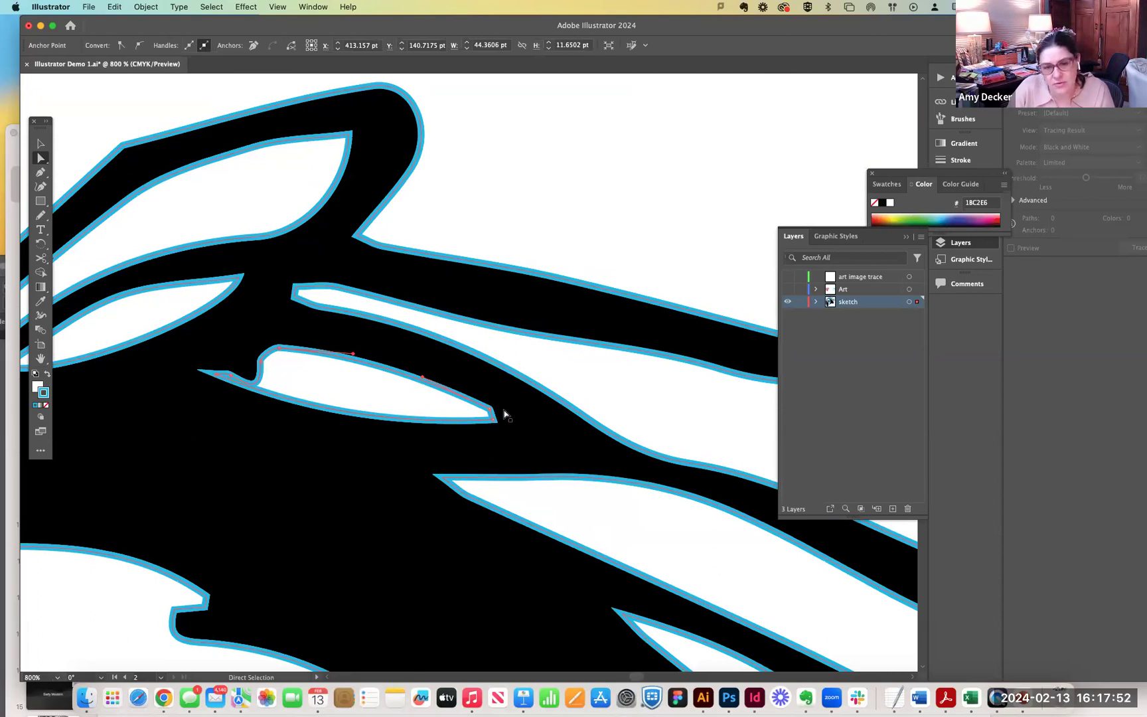
key("super+equal")
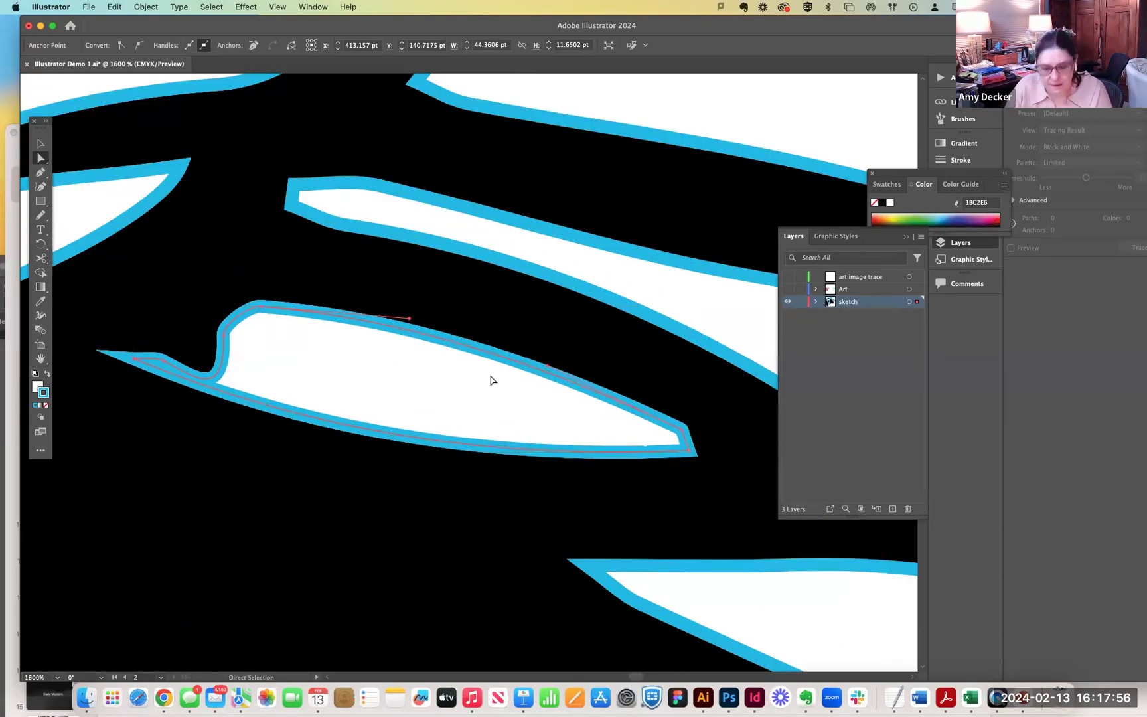
key("super+minus")
key("super+minus")
key("super+minus")
key("super+minus")
key("super+minus")
key("super+minus")
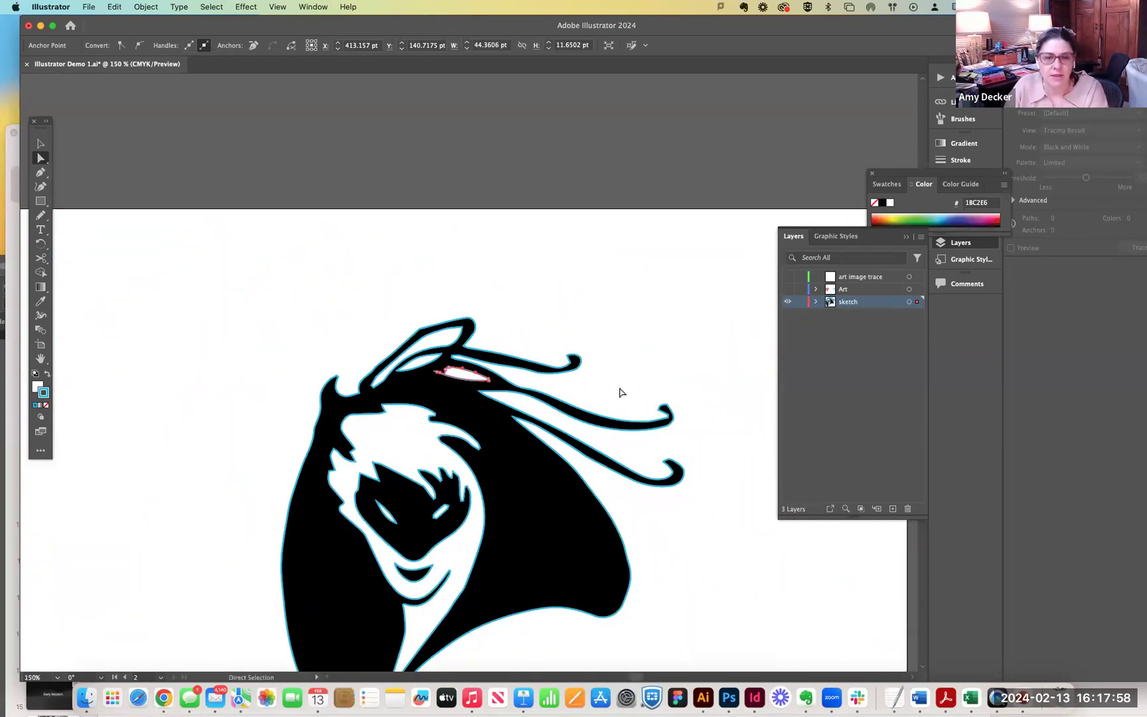
left_click_drag(617, 382, 610, 227)
left_click(680, 405)
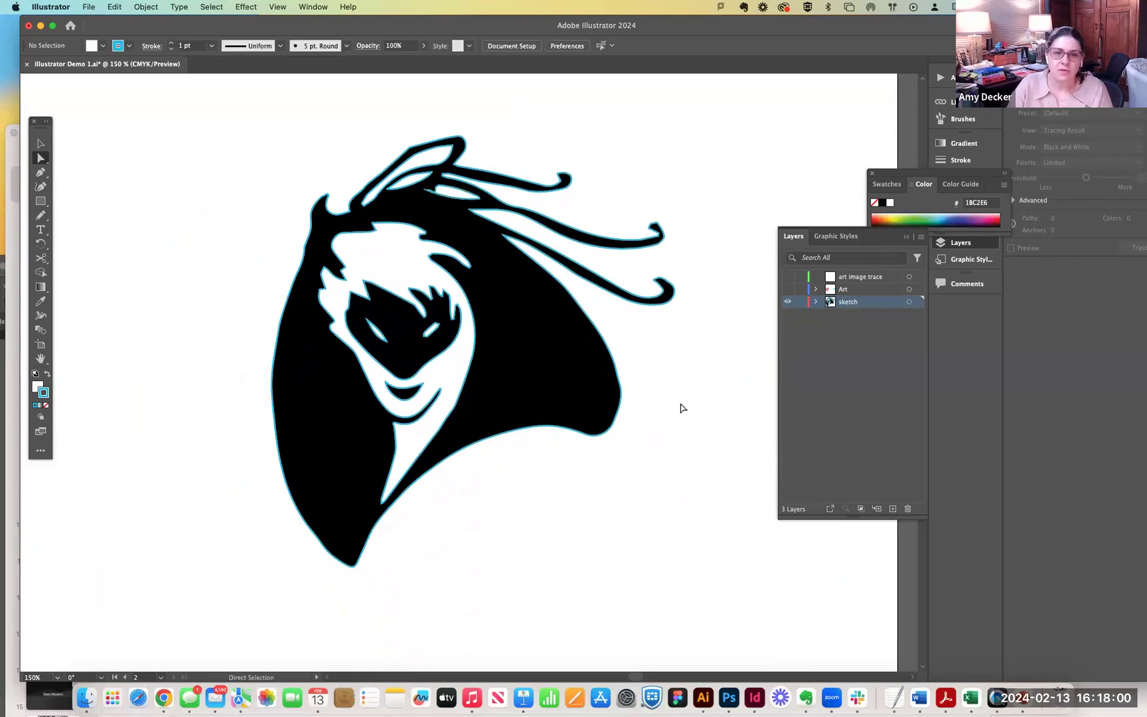
Duplicate the sketch layer and hide the original.
left_click(833, 304)
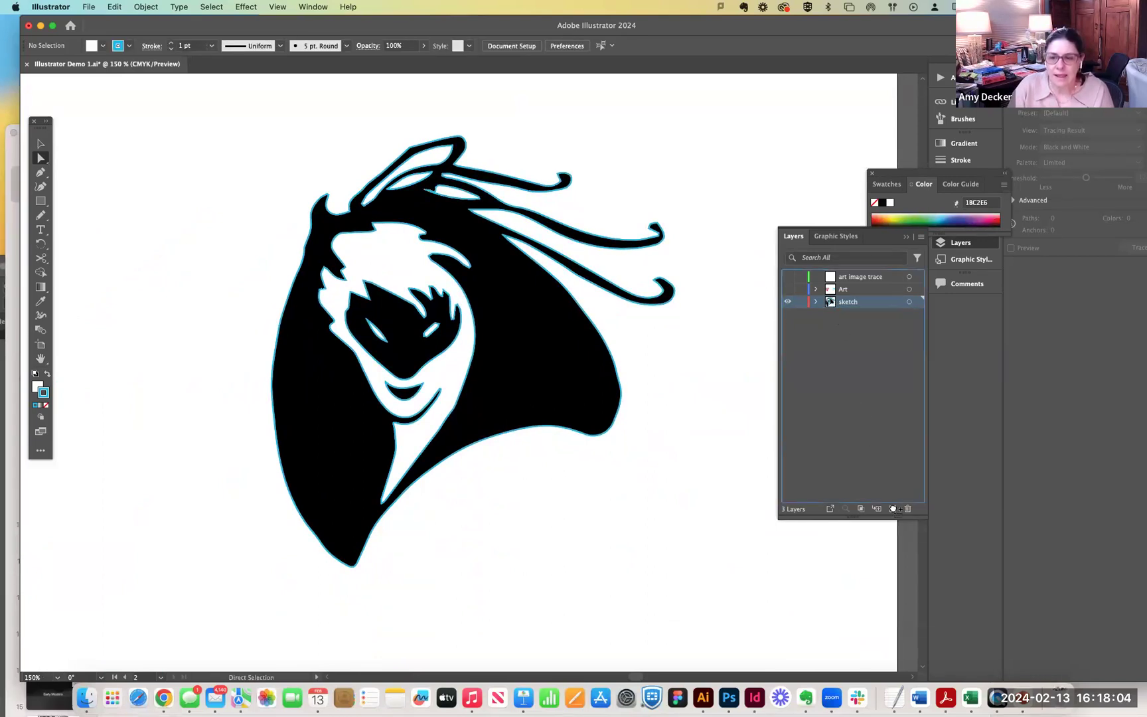
left_click_drag(893, 509, 893, 510)
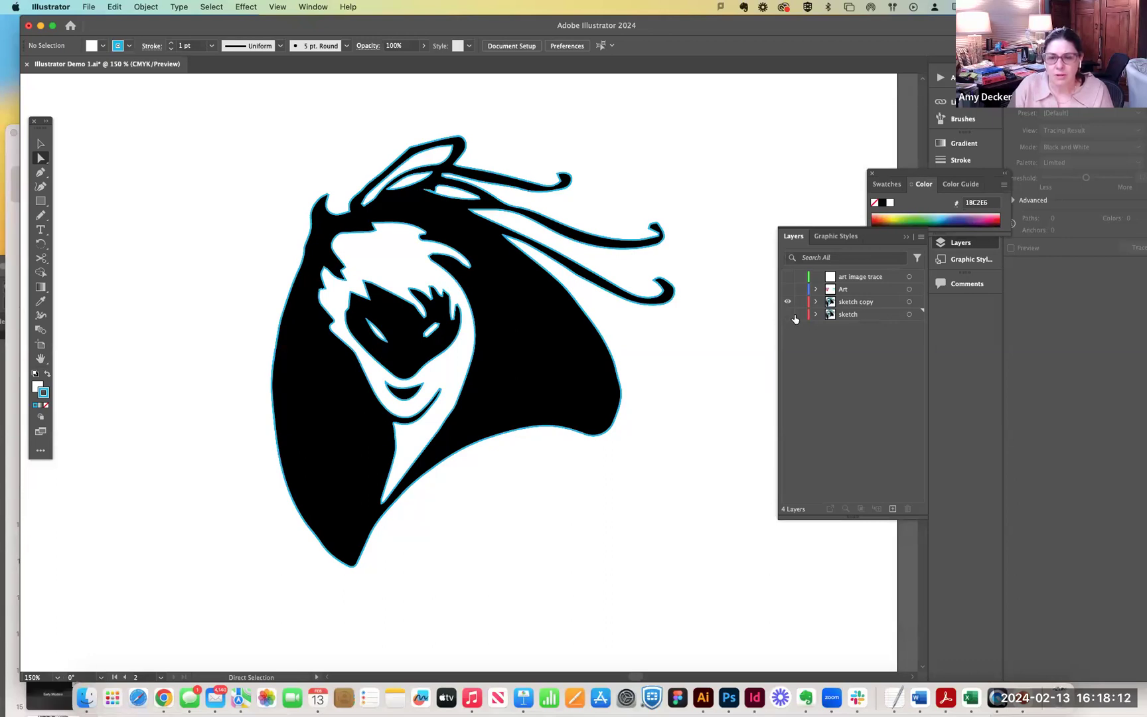
Rename the duplicated sketch layer as "sketch working".
left_click(859, 306)
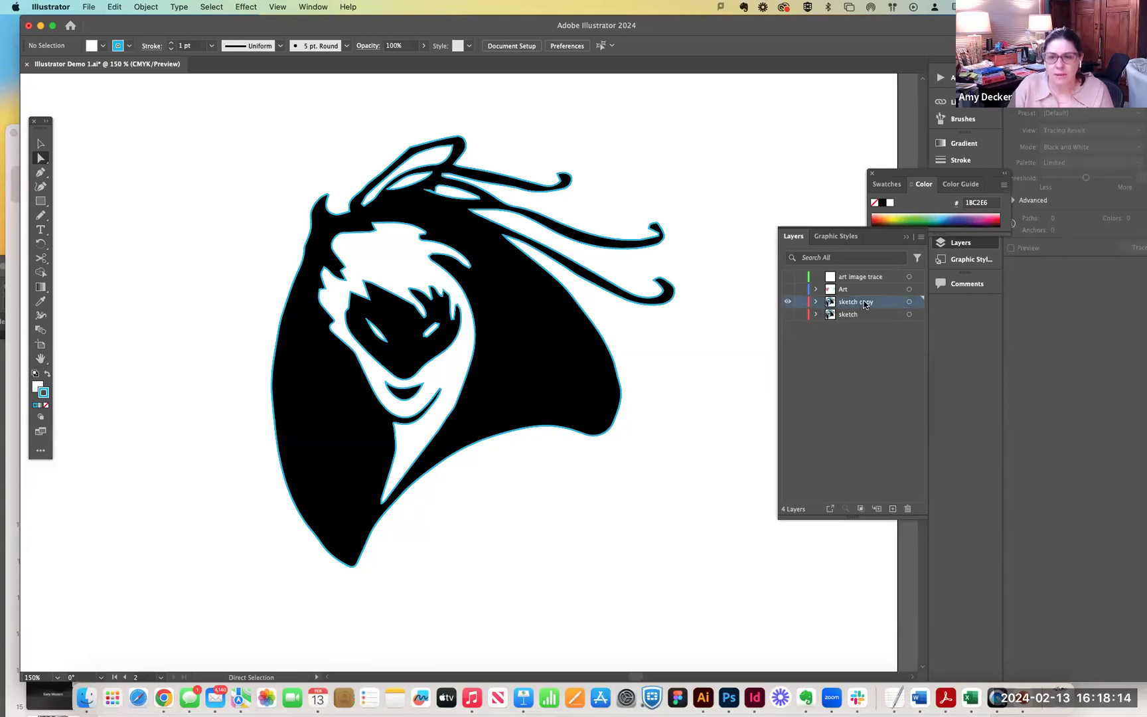
double_click(863, 304)
left_click_drag(876, 302, 860, 304)
type("workinh")
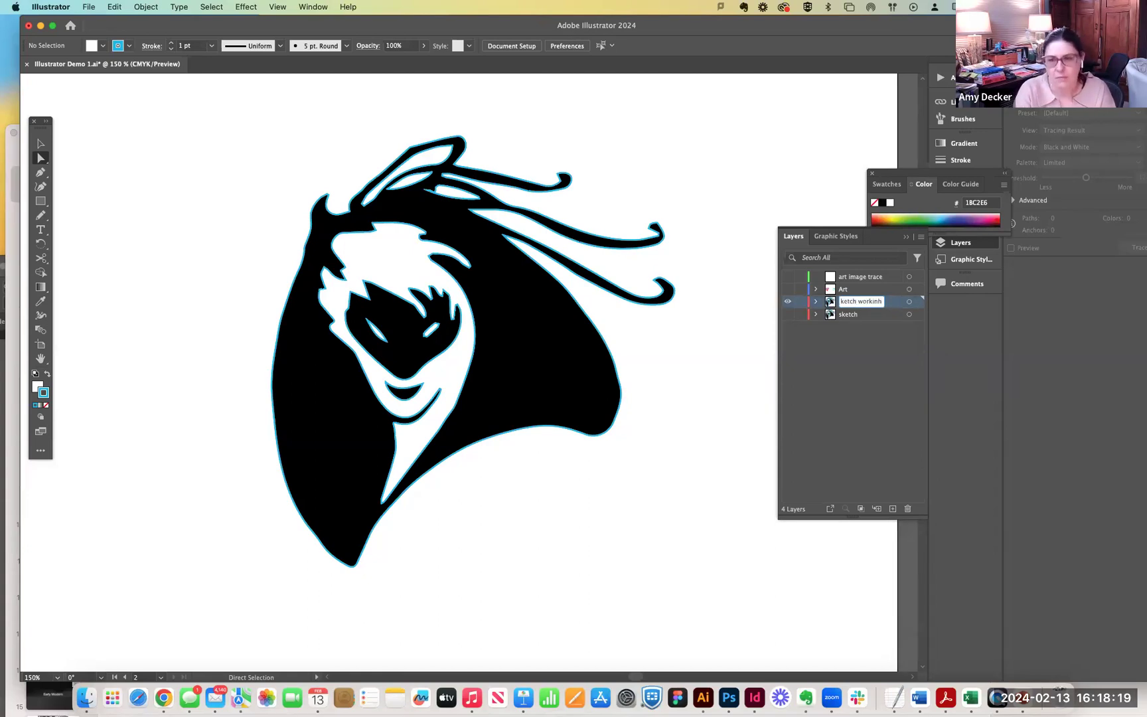
key("BackSpace")
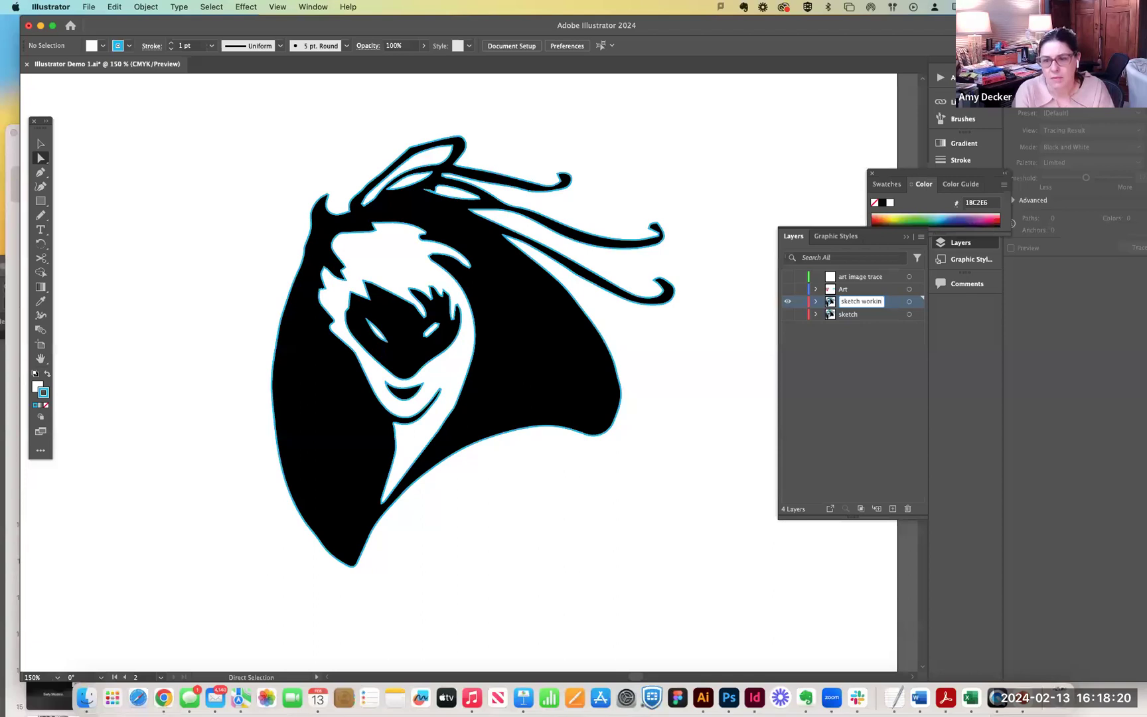
type("g")
left_click(852, 355)
Inspect the outline of the white face shape up close and select its path at the pointed neck end.
scroll(420, 321, "up", 2)
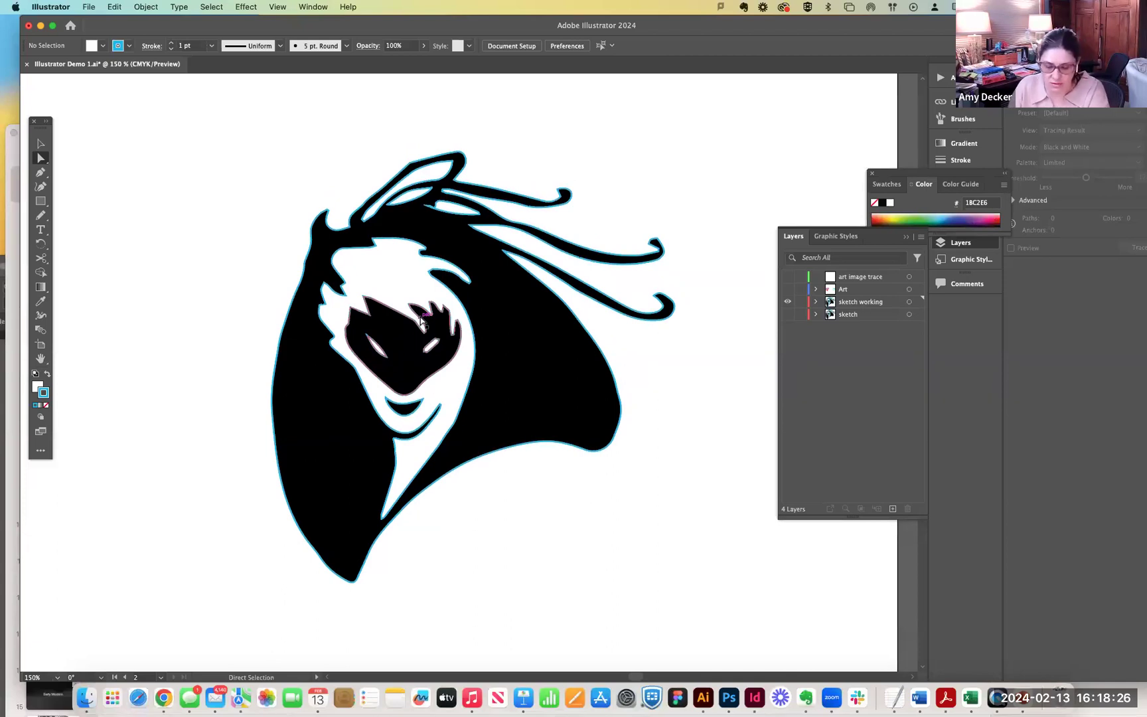
scroll(421, 321, "up", 6)
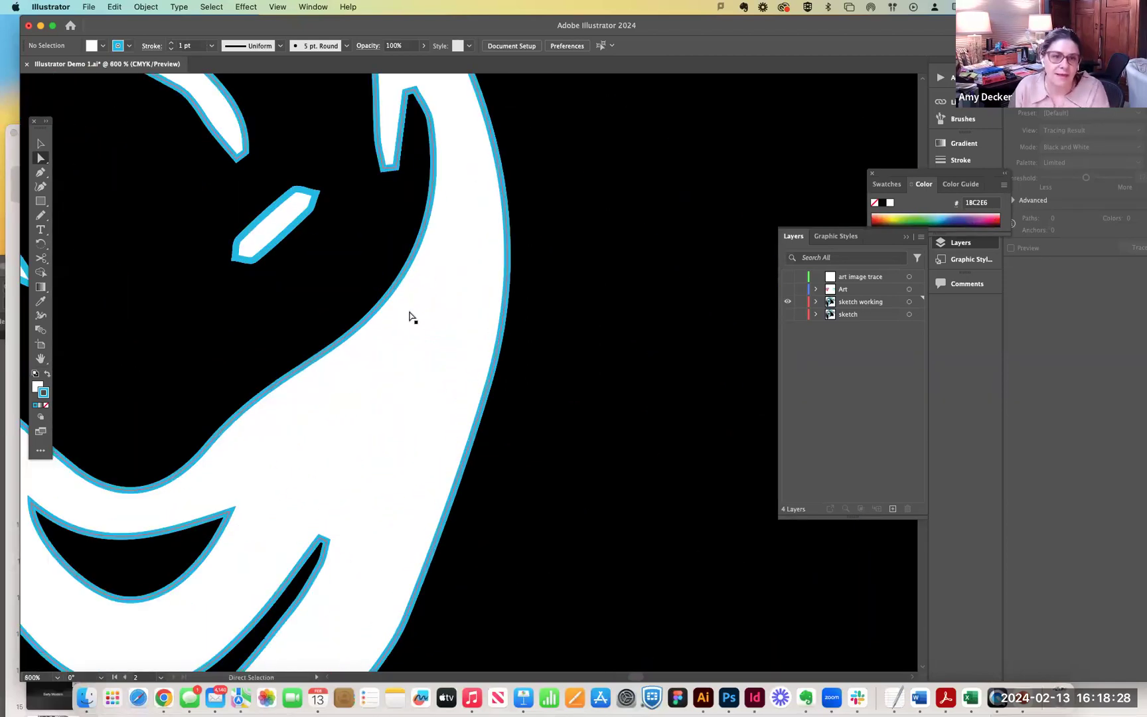
left_click_drag(409, 245, 711, 67)
left_click_drag(587, 347, 485, 56)
left_click_drag(458, 412, 485, 218)
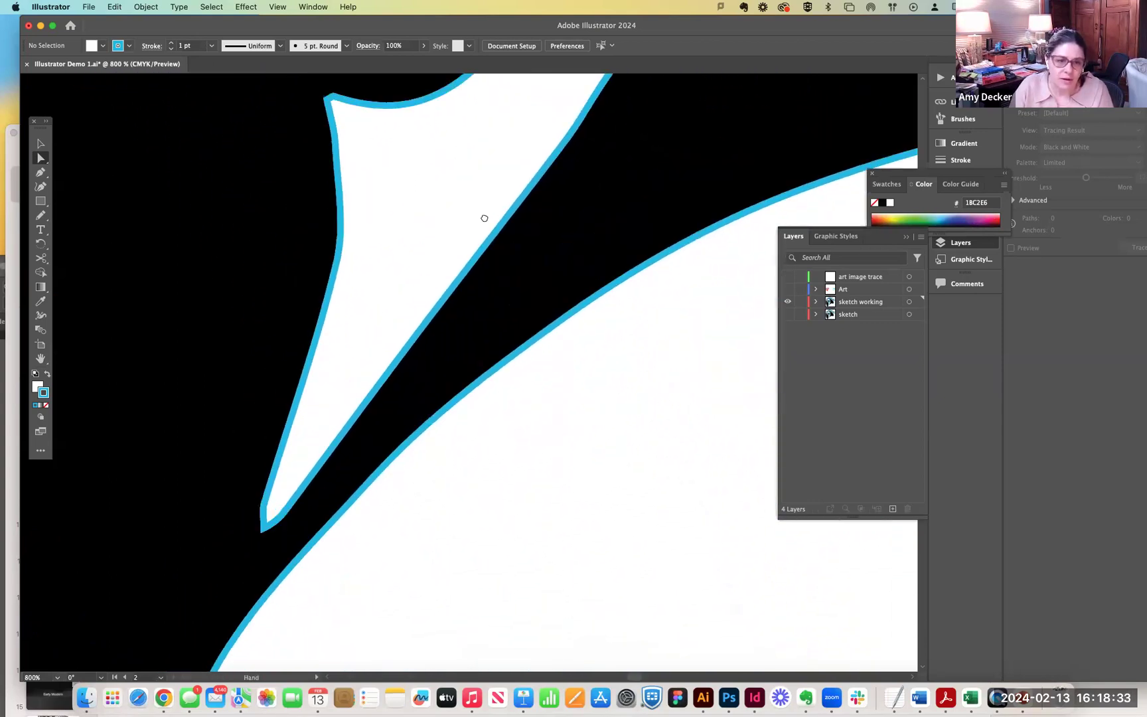
left_click(273, 528)
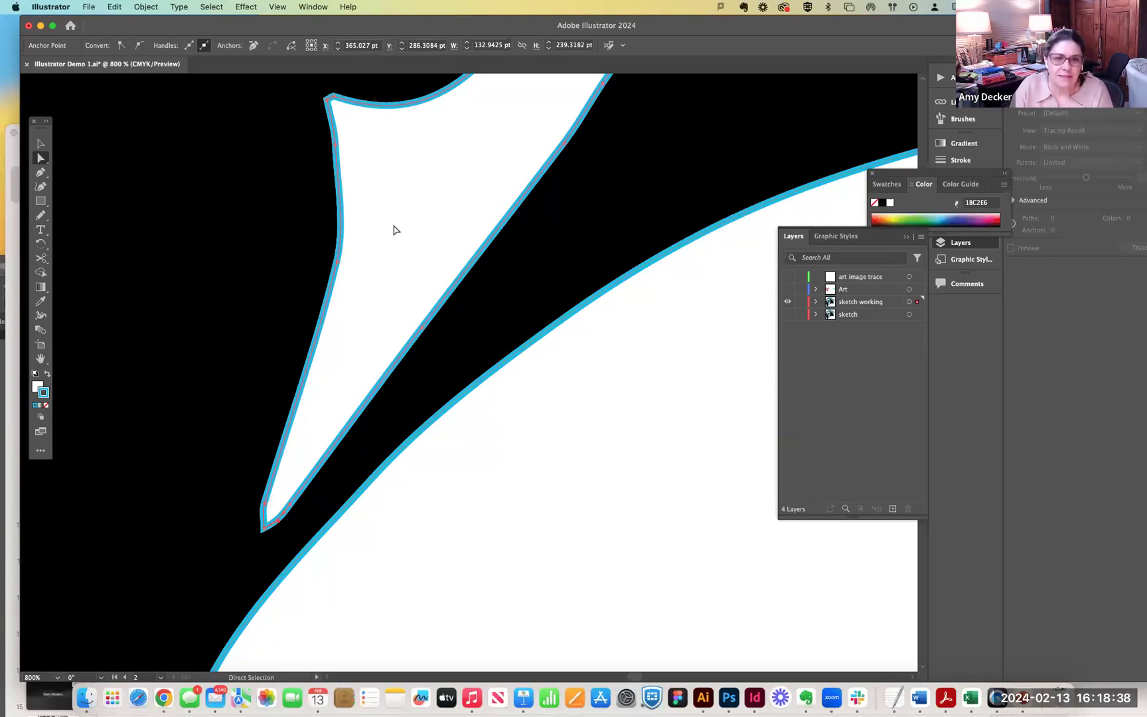
Deselect the white face shape and select the path of the black cloak shape at its lower edge.
scroll(307, 341, "down", 3)
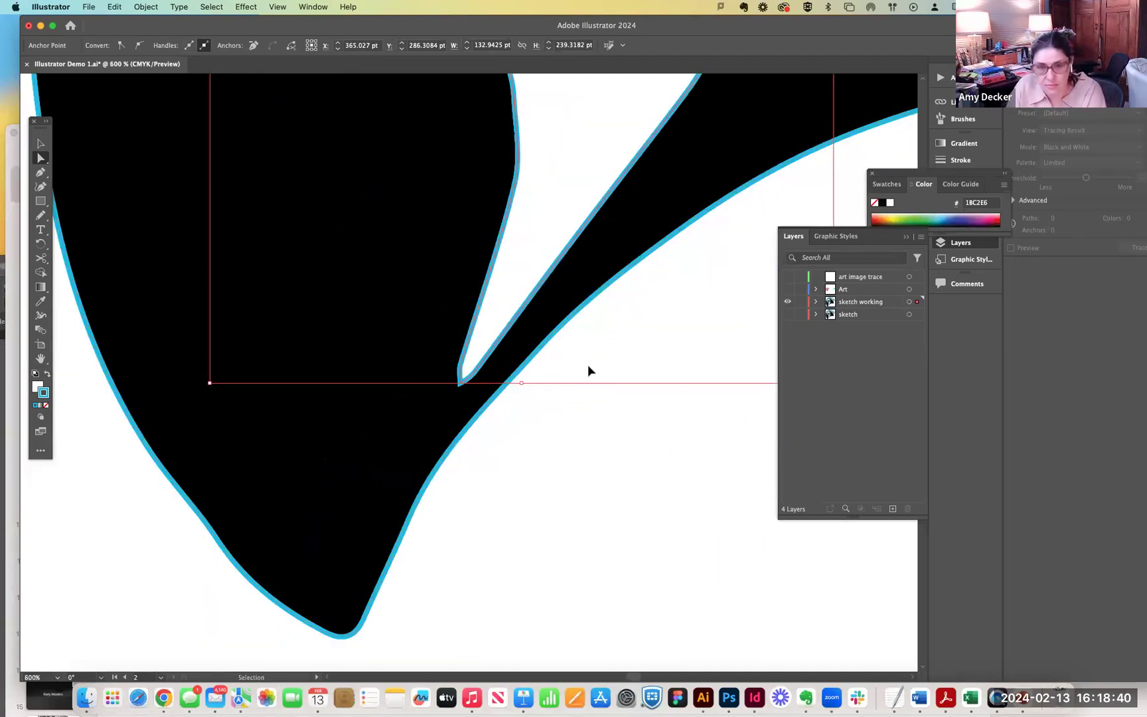
scroll(588, 366, "down", 2)
left_click(550, 417)
left_click(467, 405)
left_click(475, 407)
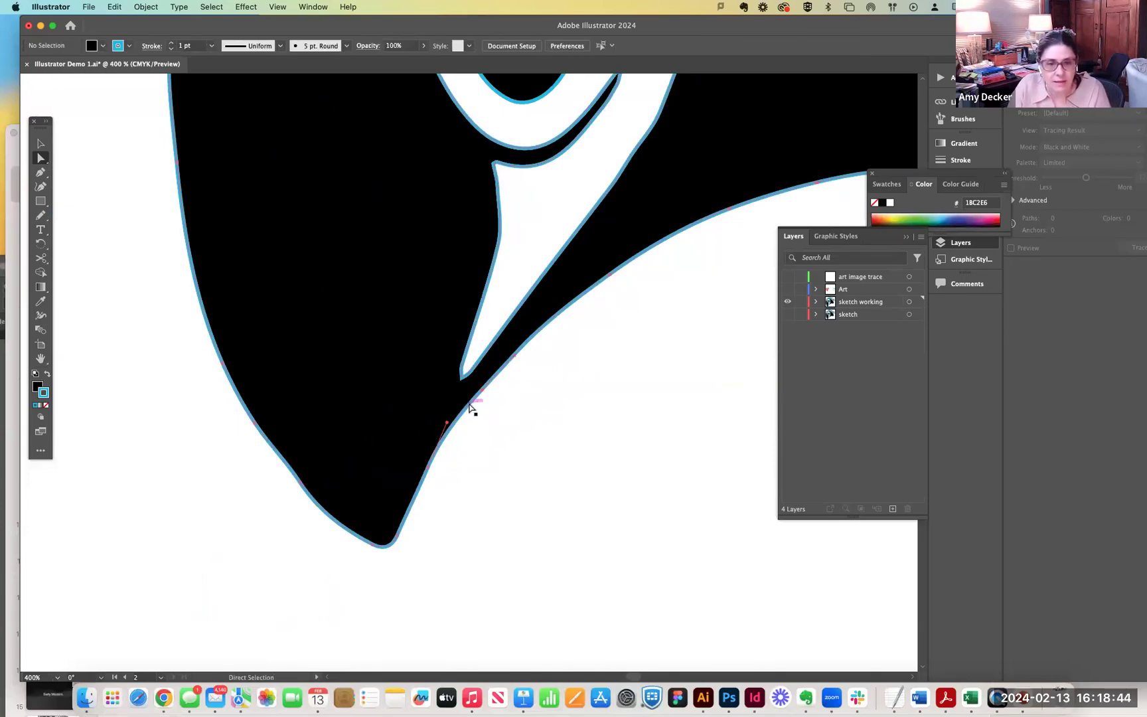
left_click(469, 404)
Examine the selected cloak path's anchor points around the mask, hair strands and curled strand ends at up to 1200% zoom.
key("space")
left_click_drag(615, 393, 145, 655)
left_click_drag(625, 387, 469, 299)
key("space")
left_click_drag(642, 332, 604, 274)
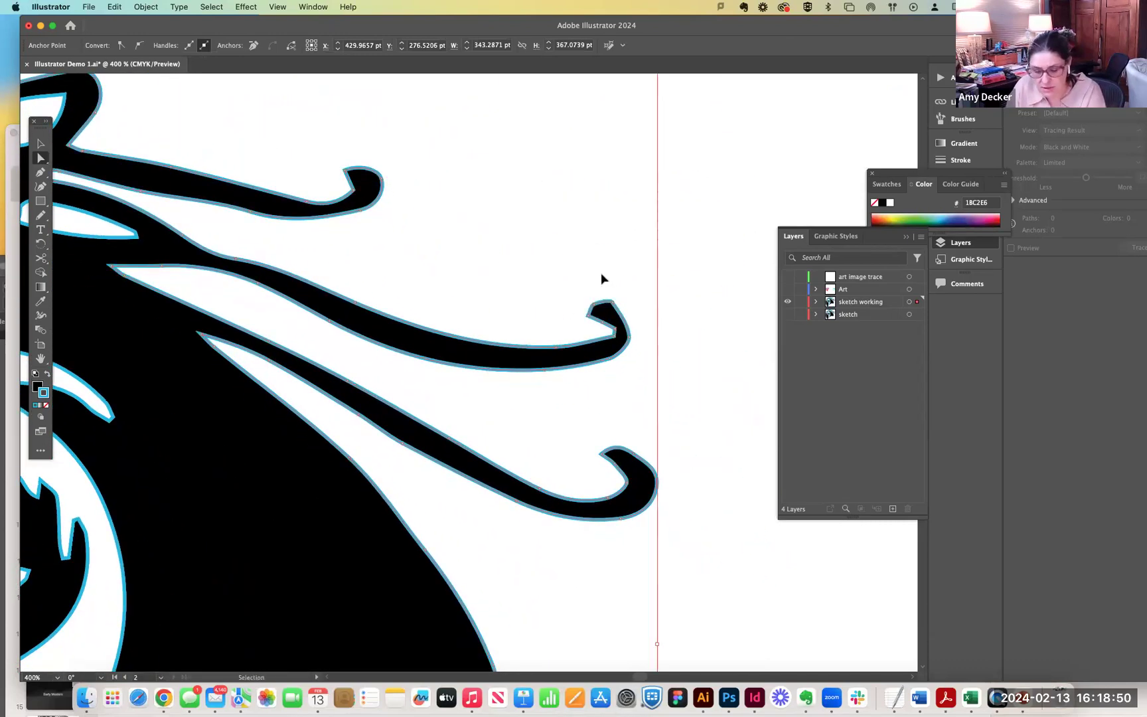
key("super+equal")
key("space")
left_click_drag(586, 314, 372, 687)
left_click_drag(459, 213, 258, 633)
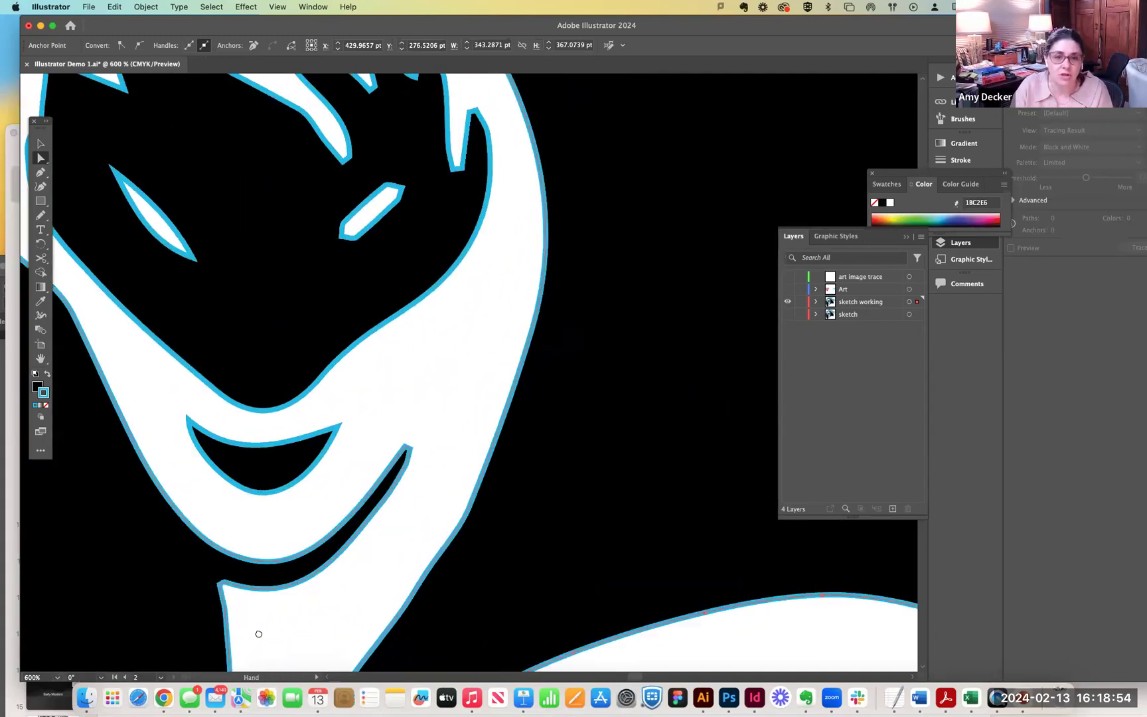
left_click_drag(476, 151, 6, 404)
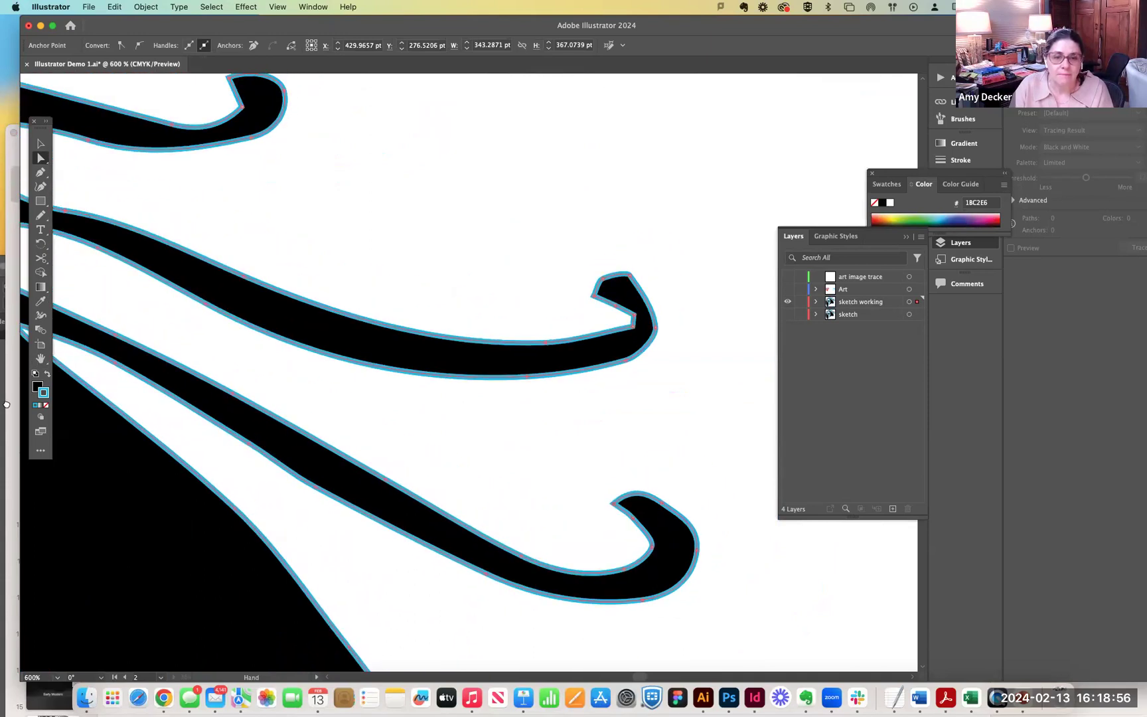
left_click_drag(447, 357, 424, 297)
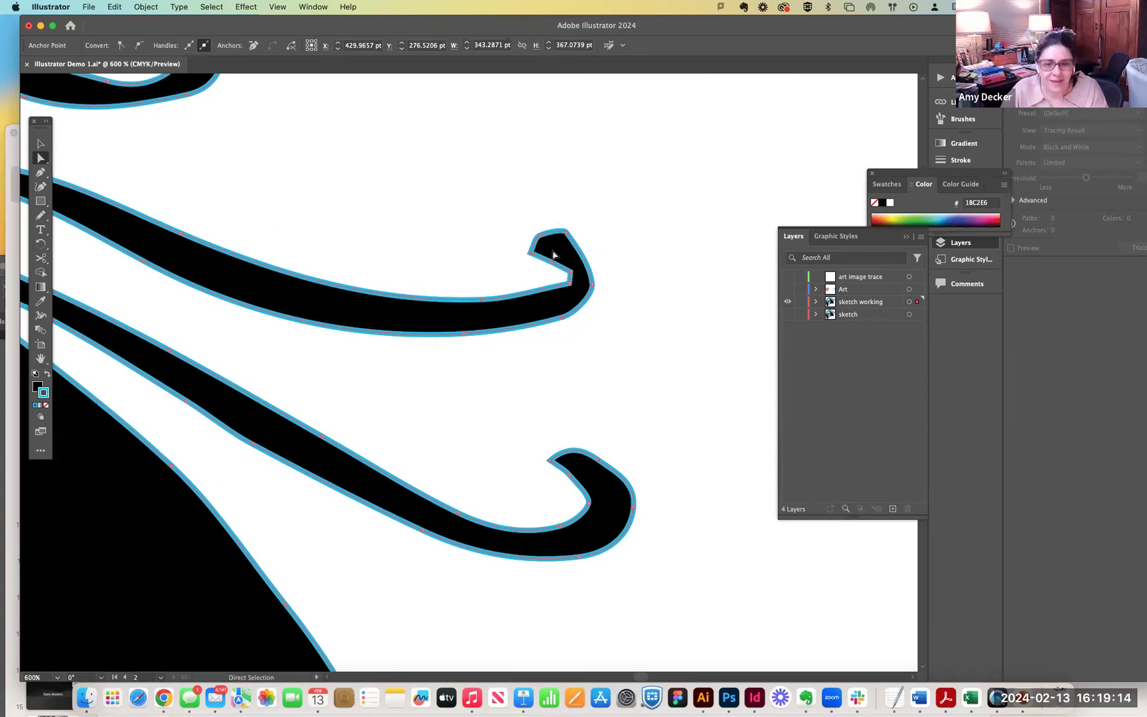
key("super+equal")
left_click_drag(668, 182, 364, 706)
left_click_drag(451, 218, 515, 422)
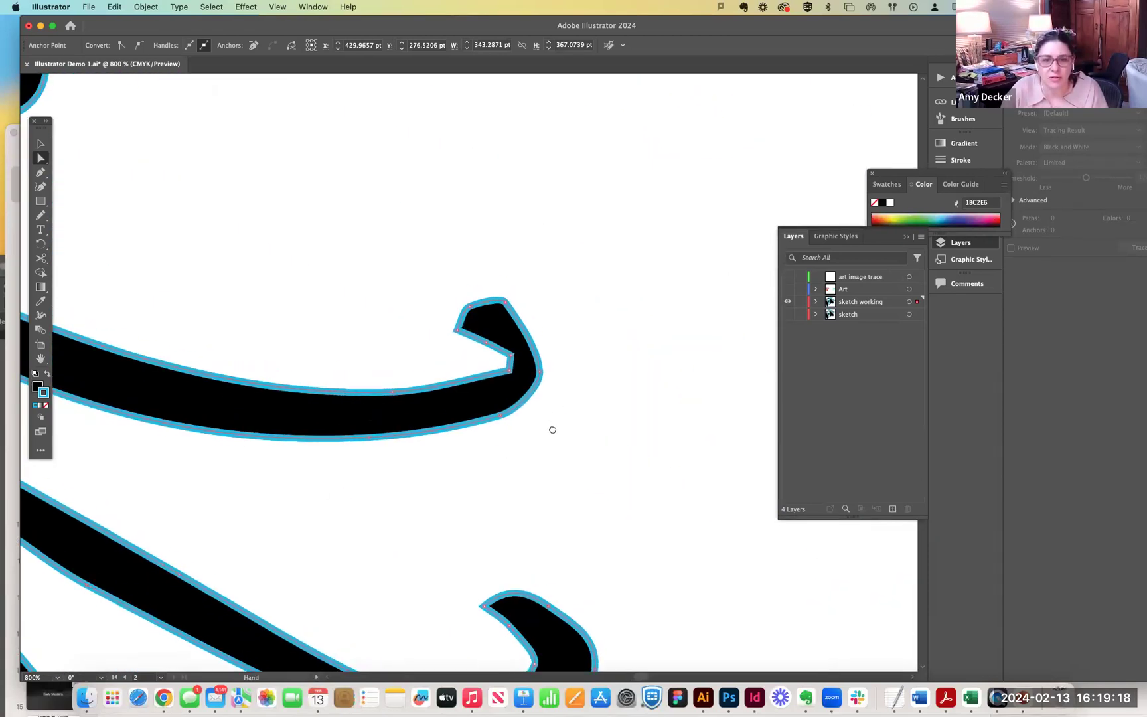
key("super+equal")
left_click_drag(627, 265, 290, 691)
left_click_drag(538, 70, 138, 687)
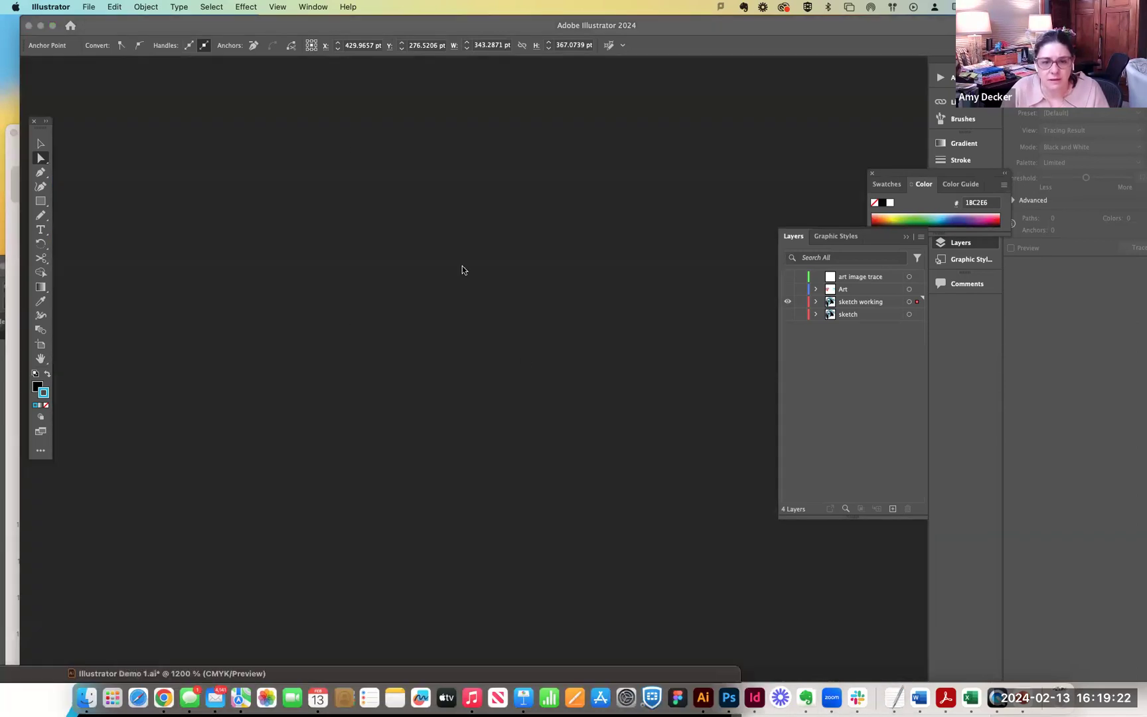
key("super+0")
key("super+minus")
key("super+minus")
key("super+minus")
key("super+minus")
key("super+minus")
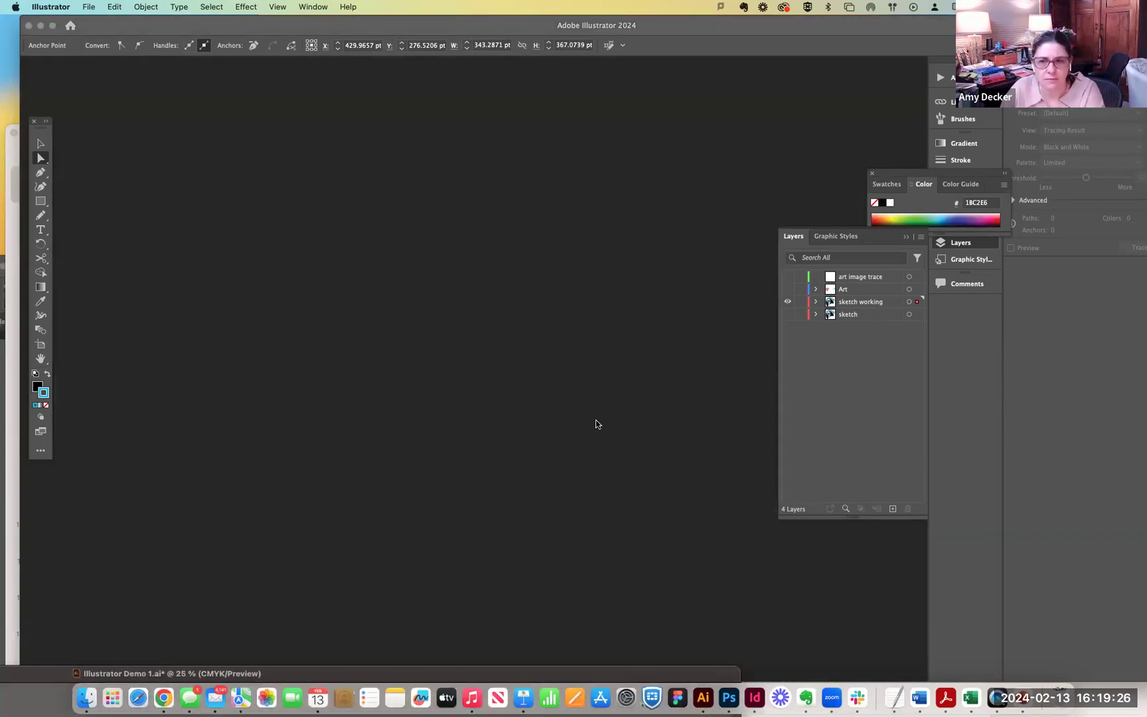
double_click(853, 302)
left_click(816, 301)
left_click(816, 302)
key("super+minus")
key("super+minus")
key("super+minus")
key("super+minus")
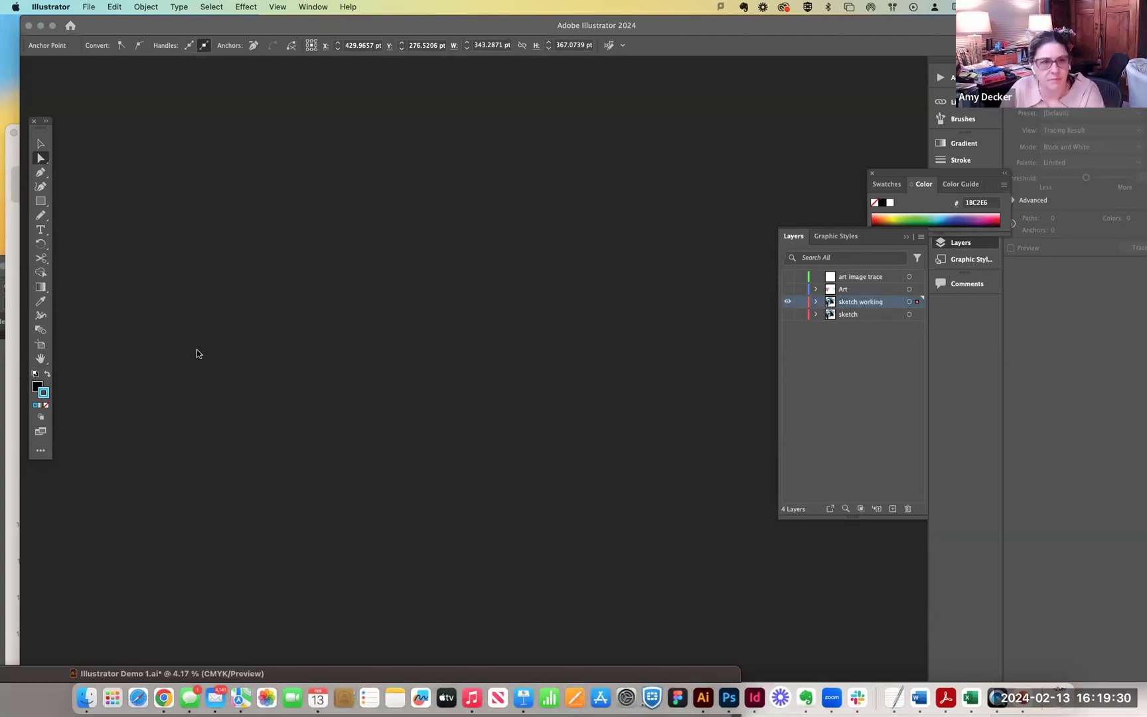
Fit the artboard in view, then restore the minimized Illustrator Demo 1.ai document and dock it back into the workspace.
key("super+0")
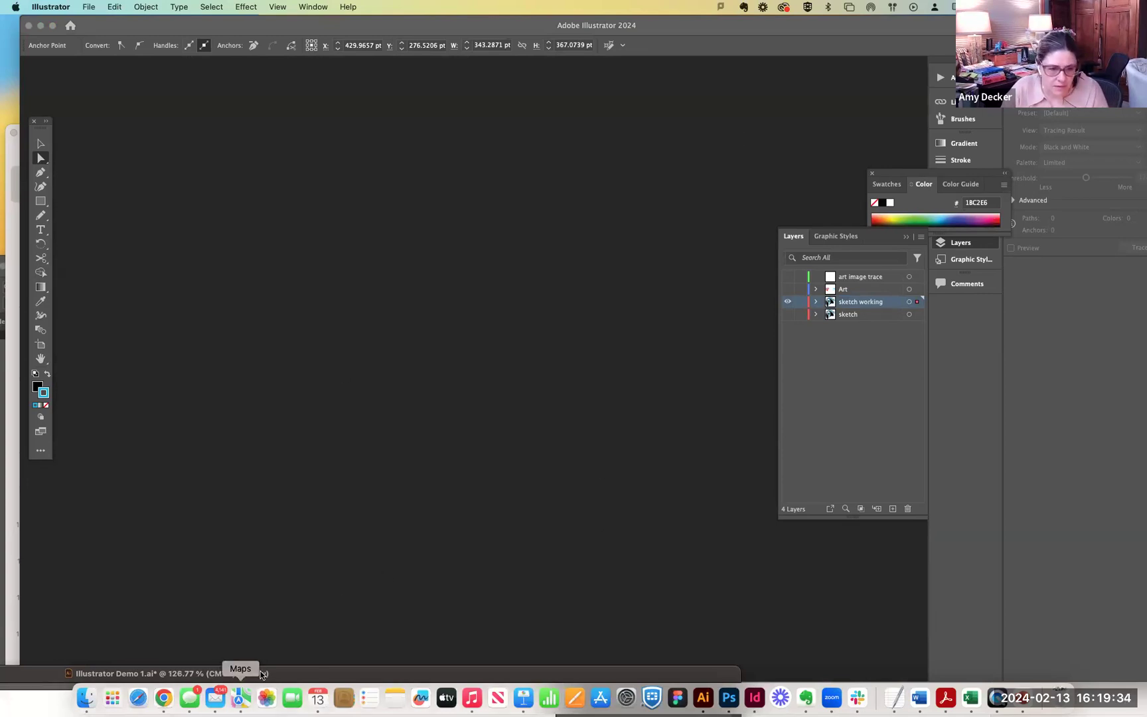
double_click(243, 673)
left_click_drag(615, 57, 561, 73)
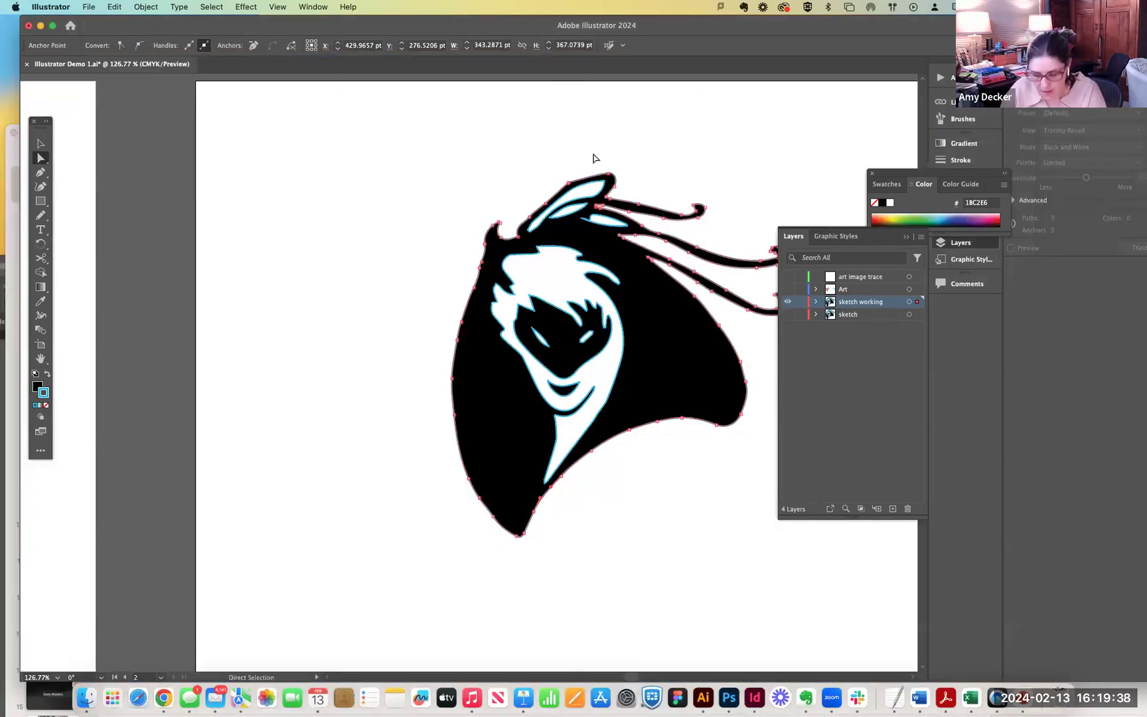
Examine the cloak outline from the neck point up to the curled end of the topmost hair strand at 1200% zoom.
key("super+equal")
key("super+equal")
key("super+equal")
left_click_drag(747, 137, 511, 580)
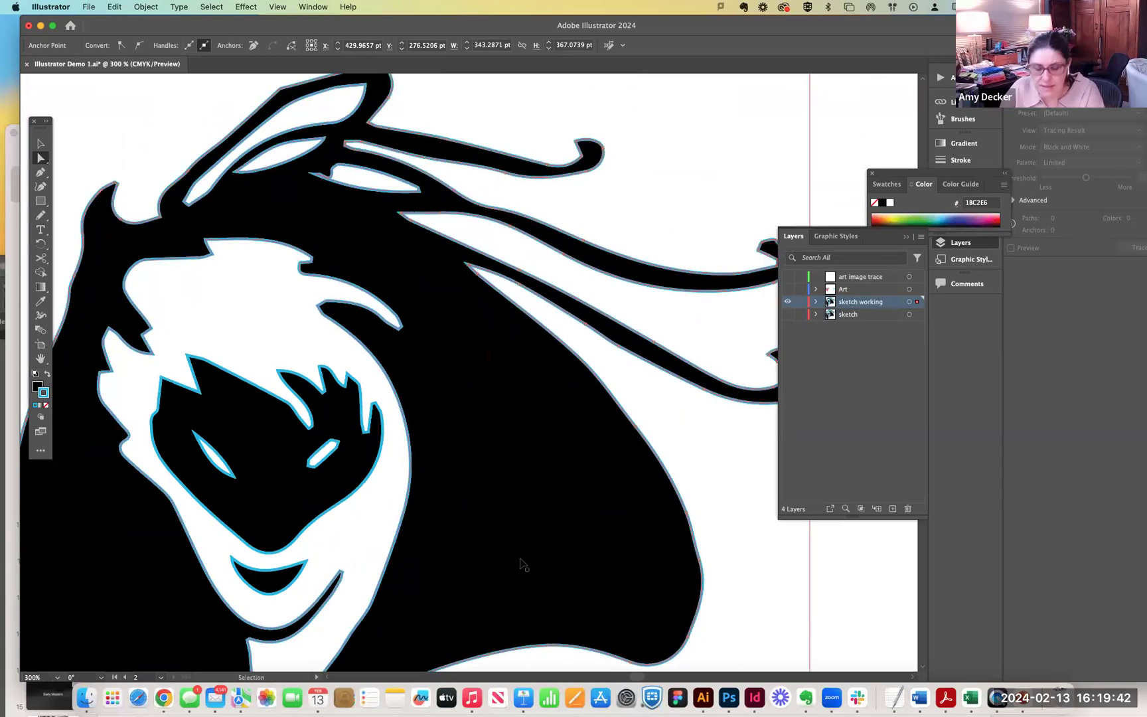
key("super+equal")
key("super+equal")
left_click_drag(706, 150, 416, 697)
left_click_drag(676, 149, 596, 445)
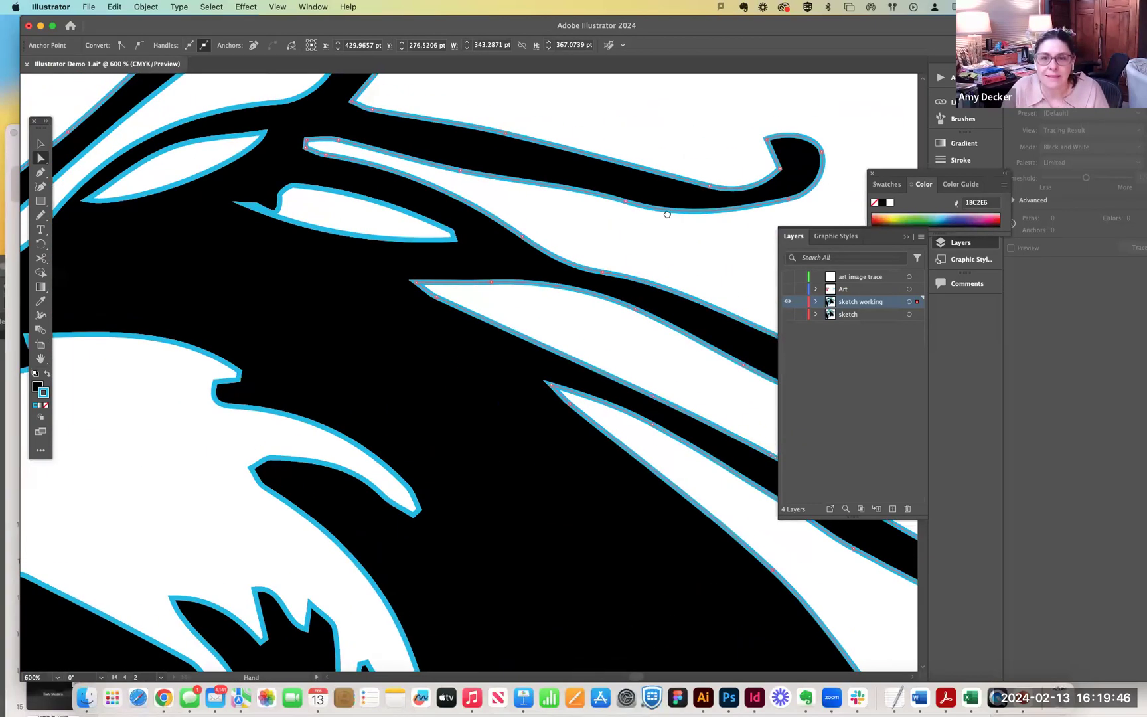
left_click_drag(680, 199, 479, 373)
key("super+equal")
key("super+equal")
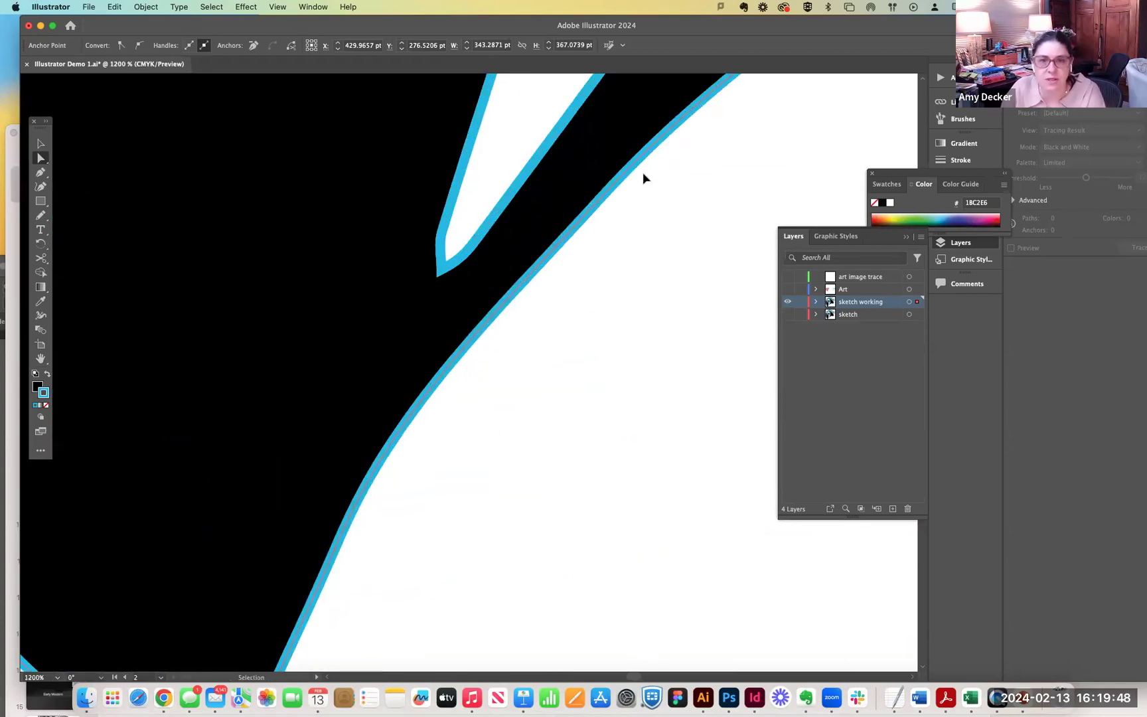
left_click_drag(699, 146, 322, 704)
left_click_drag(528, 245, 314, 704)
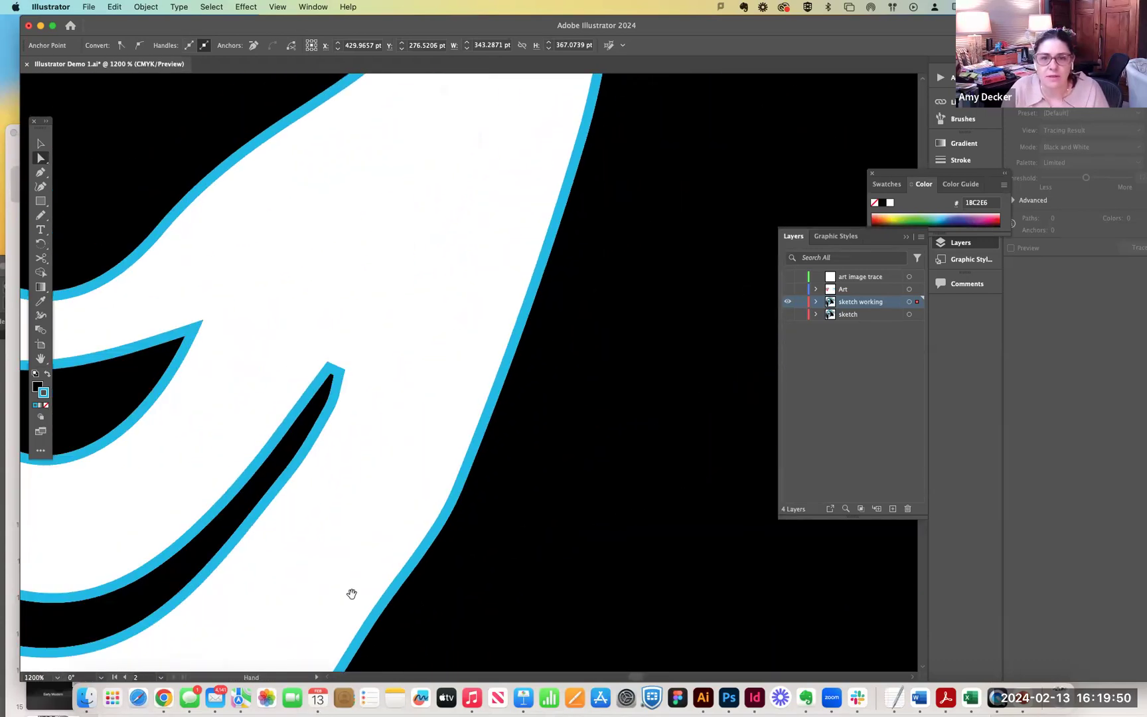
left_click_drag(645, 146, 415, 497)
left_click_drag(578, 239, 496, 576)
left_click_drag(603, 276, 363, 591)
left_click_drag(584, 309, 353, 601)
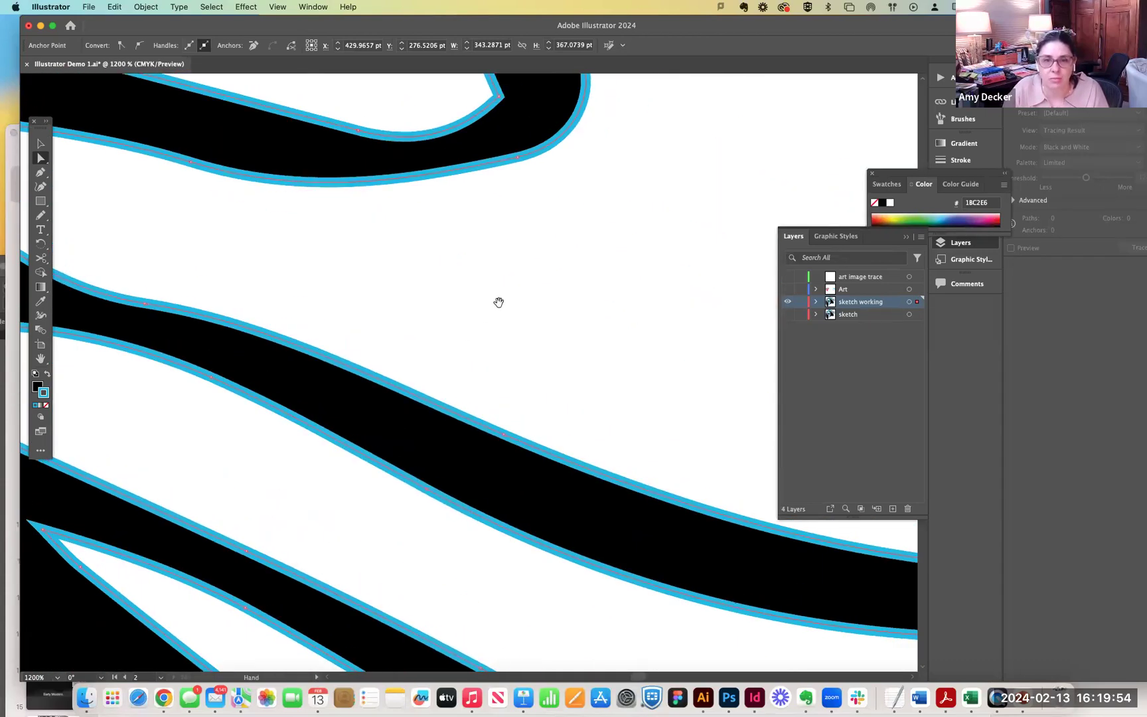
left_click_drag(502, 299, 498, 572)
left_click_drag(446, 350, 525, 342)
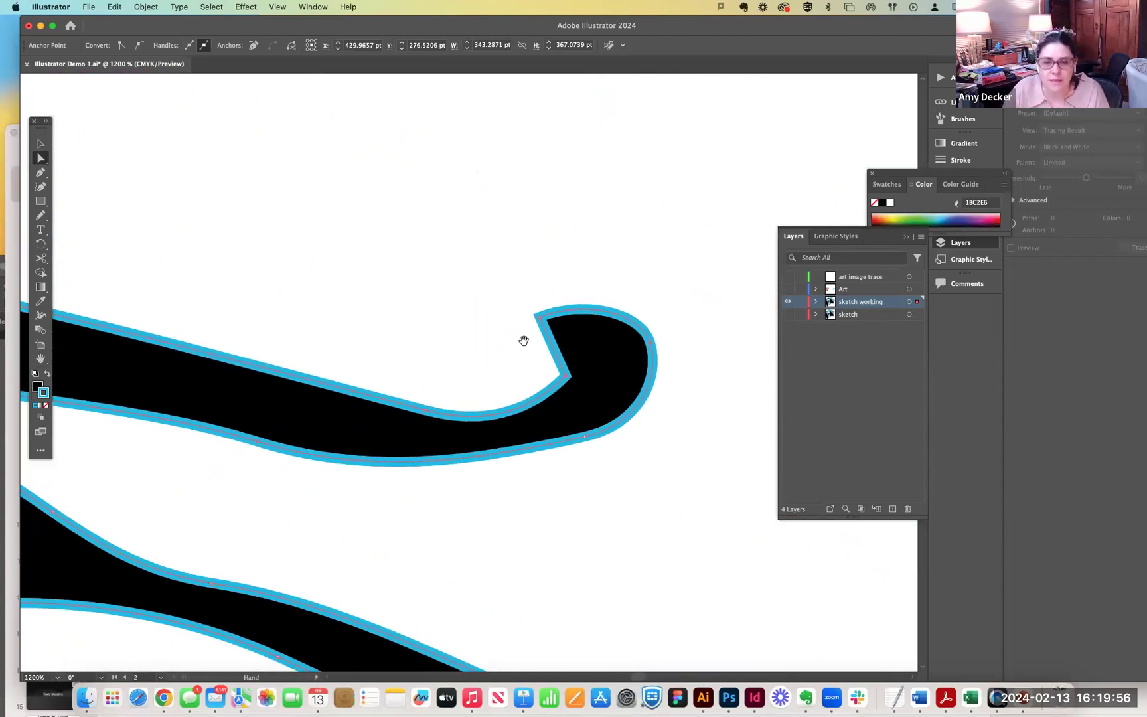
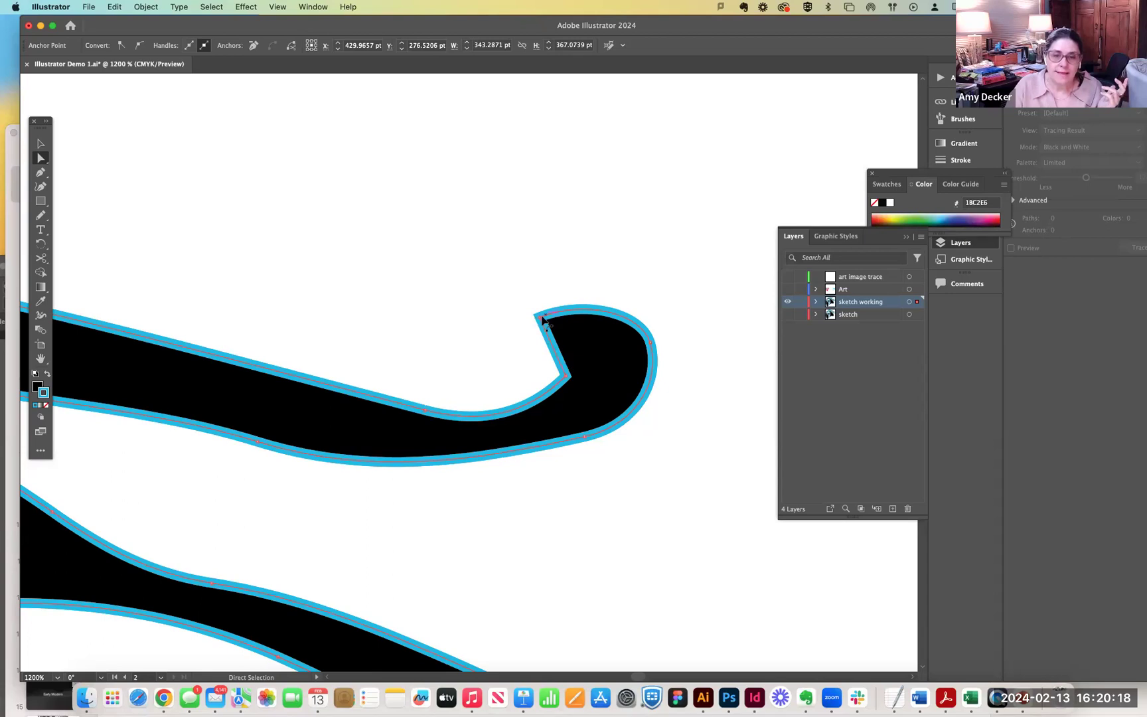
Try moving the corner anchor point of the topmost strand's curled end inward, and undo the move.
mouse_move(542, 323)
left_mouse_down()
mouse_move(561, 325)
mouse_move(498, 345)
mouse_move(625, 418)
mouse_move(557, 319)
left_mouse_up()
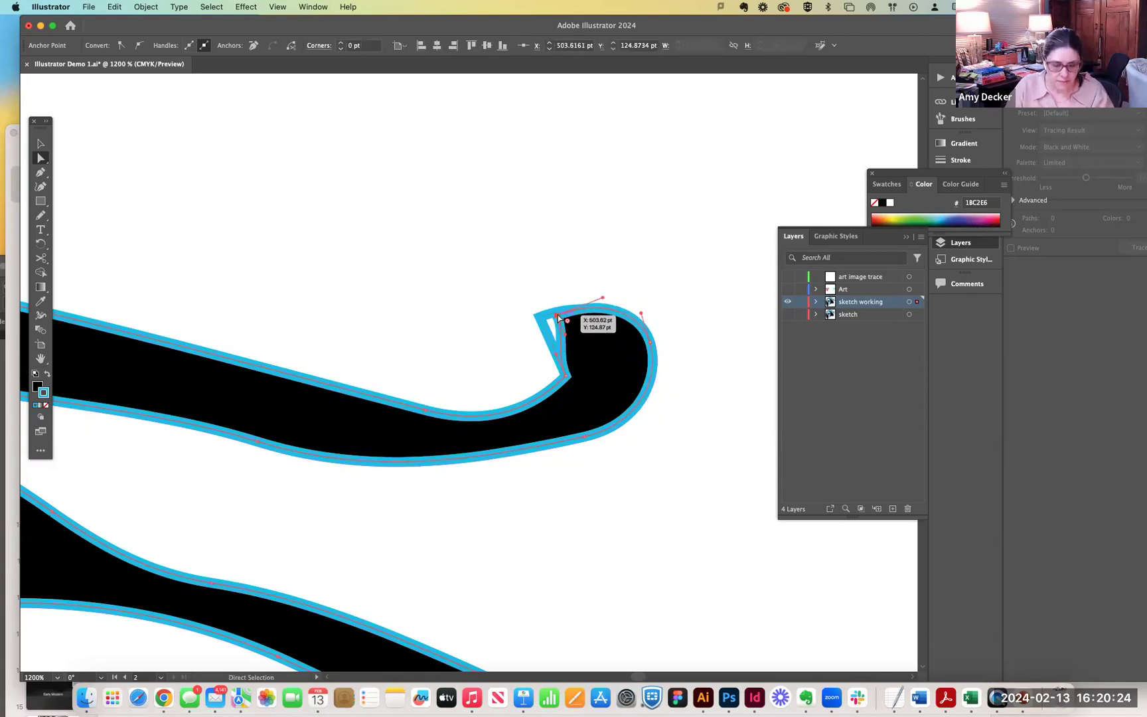
key("super+z")
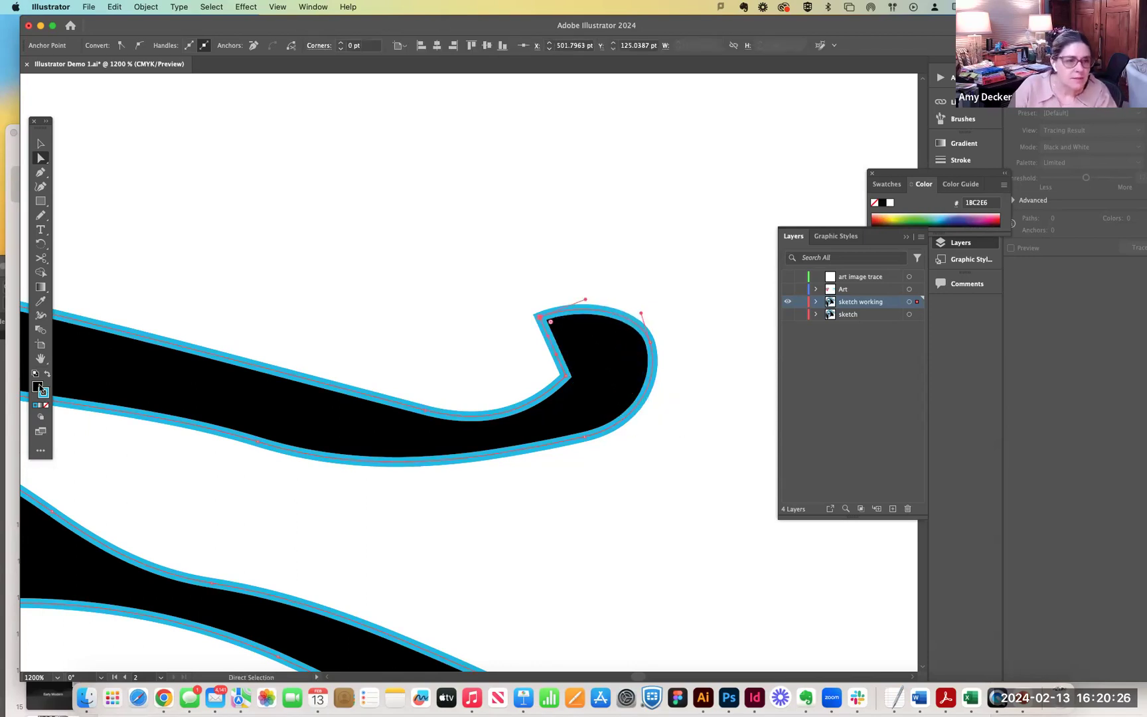
Remove the cloak shape's fill to show only its stroke, and restore the black fill.
left_click(38, 386)
left_click(47, 405)
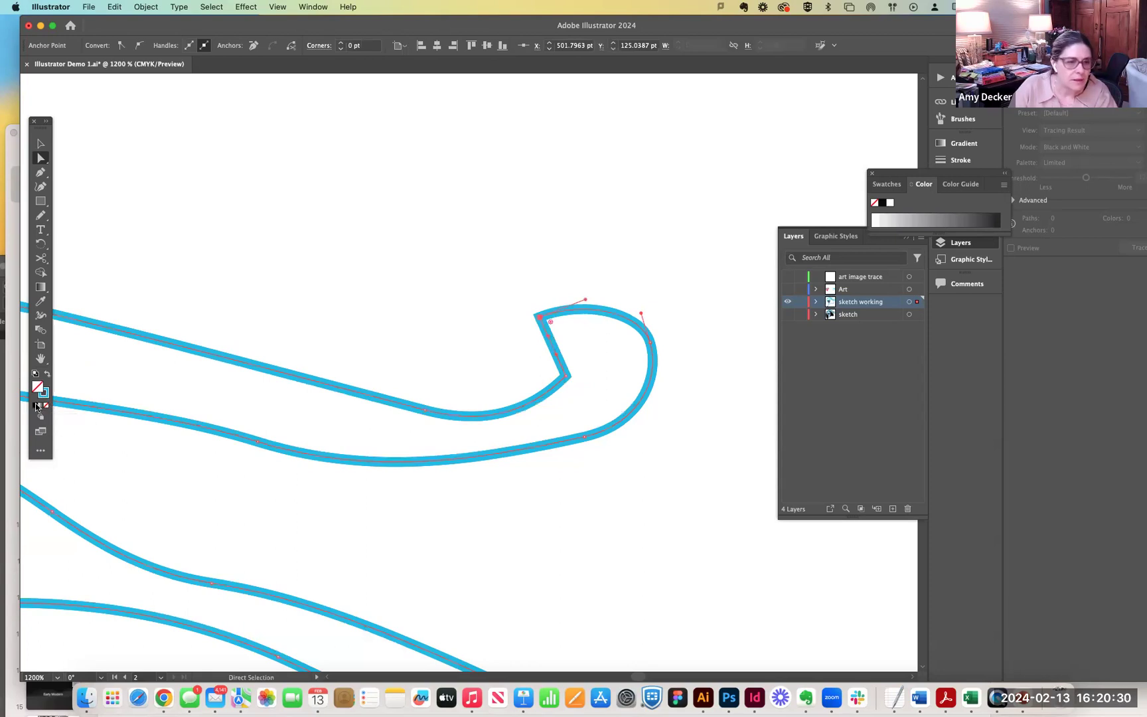
left_click(37, 405)
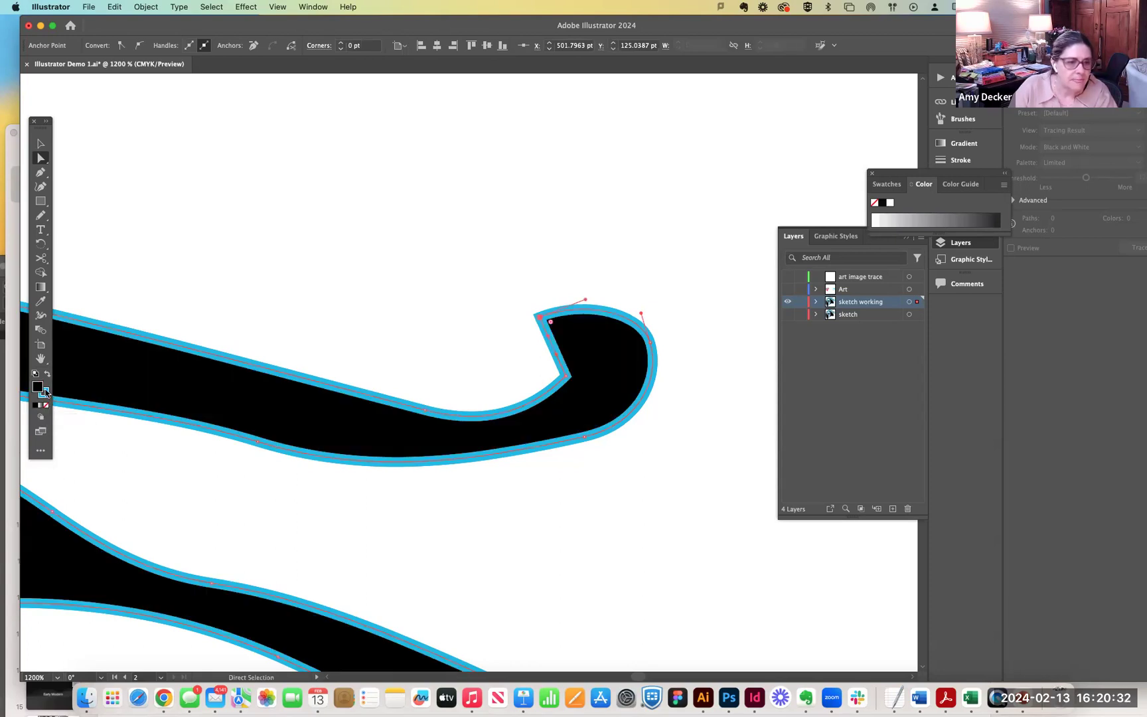
left_click(47, 392)
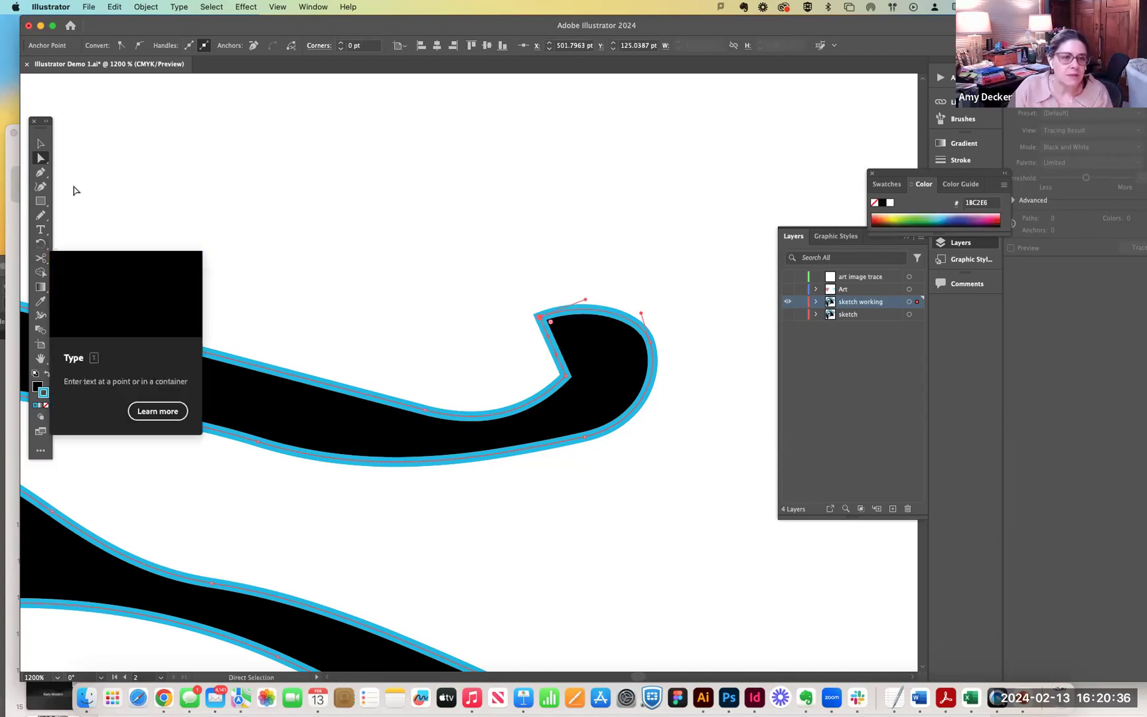
Smooth the topmost strand's outline with the Pencil tool around its curled end and along its upper and lower edges.
left_click(41, 217)
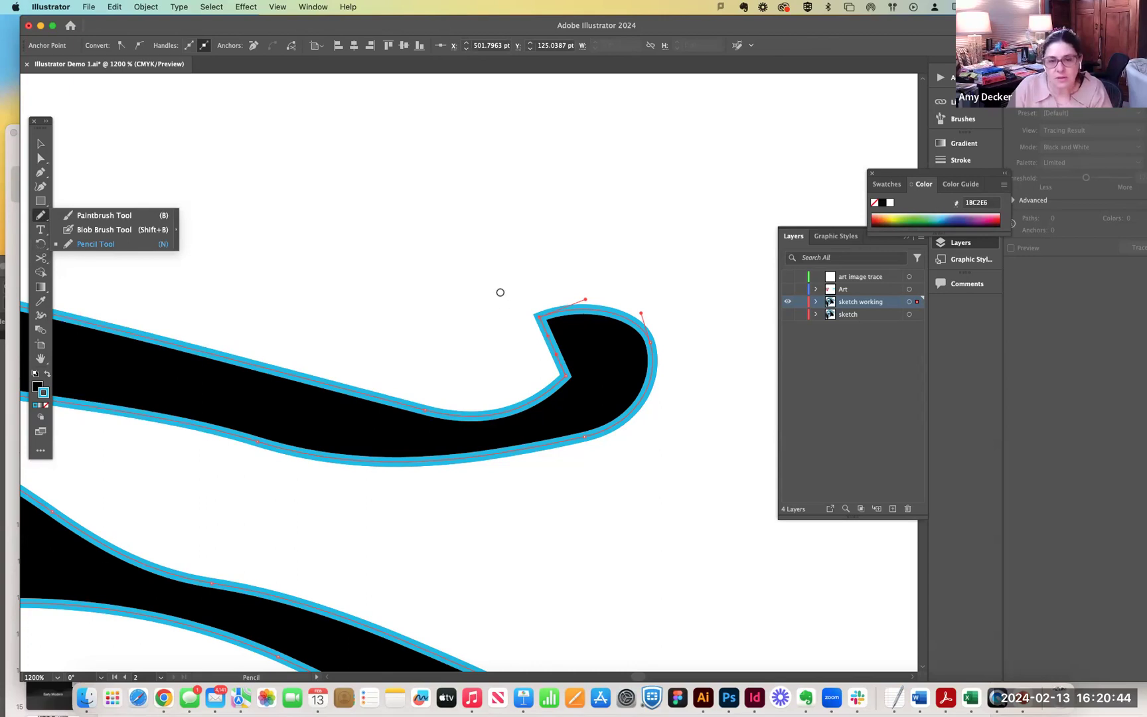
left_click(551, 304)
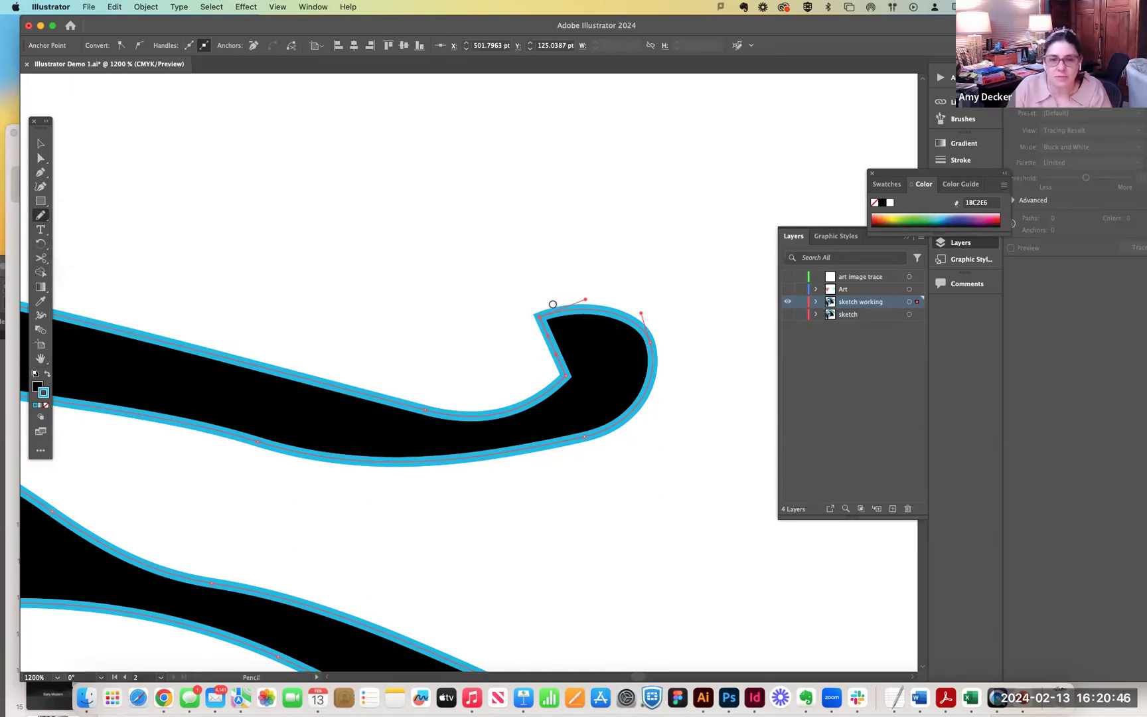
left_click_drag(537, 322, 542, 337)
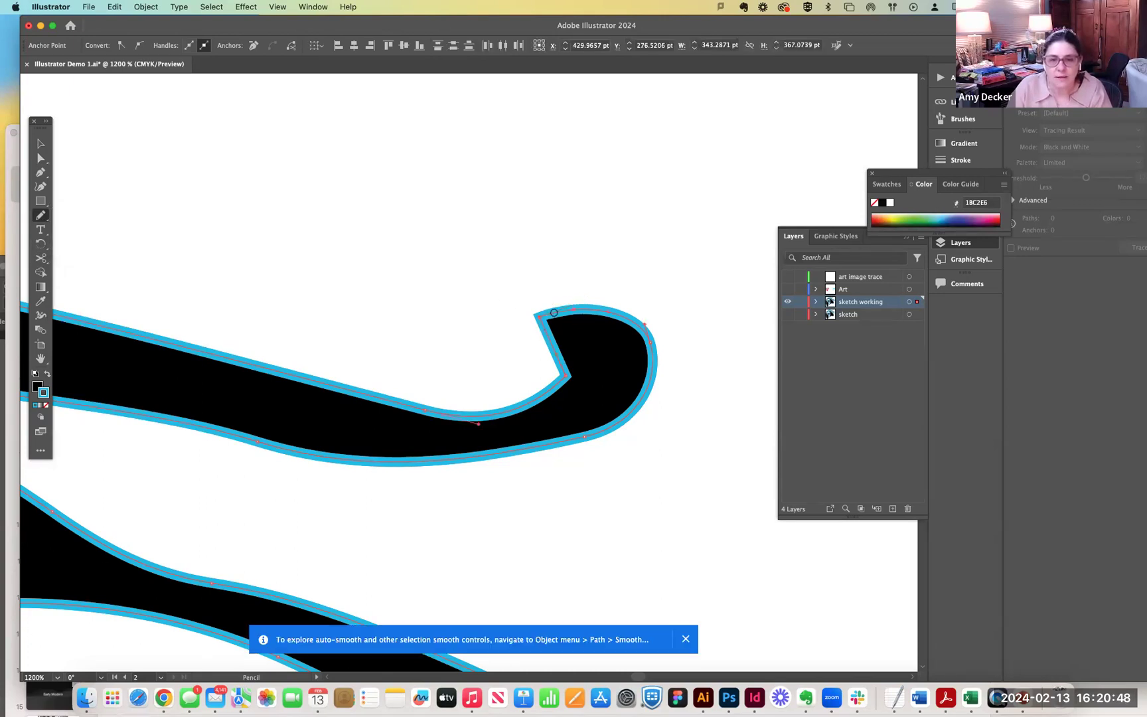
mouse_move(663, 383)
left_mouse_down()
mouse_move(647, 333)
mouse_move(622, 315)
mouse_move(552, 297)
mouse_move(546, 315)
mouse_move(663, 368)
mouse_move(668, 331)
left_mouse_up()
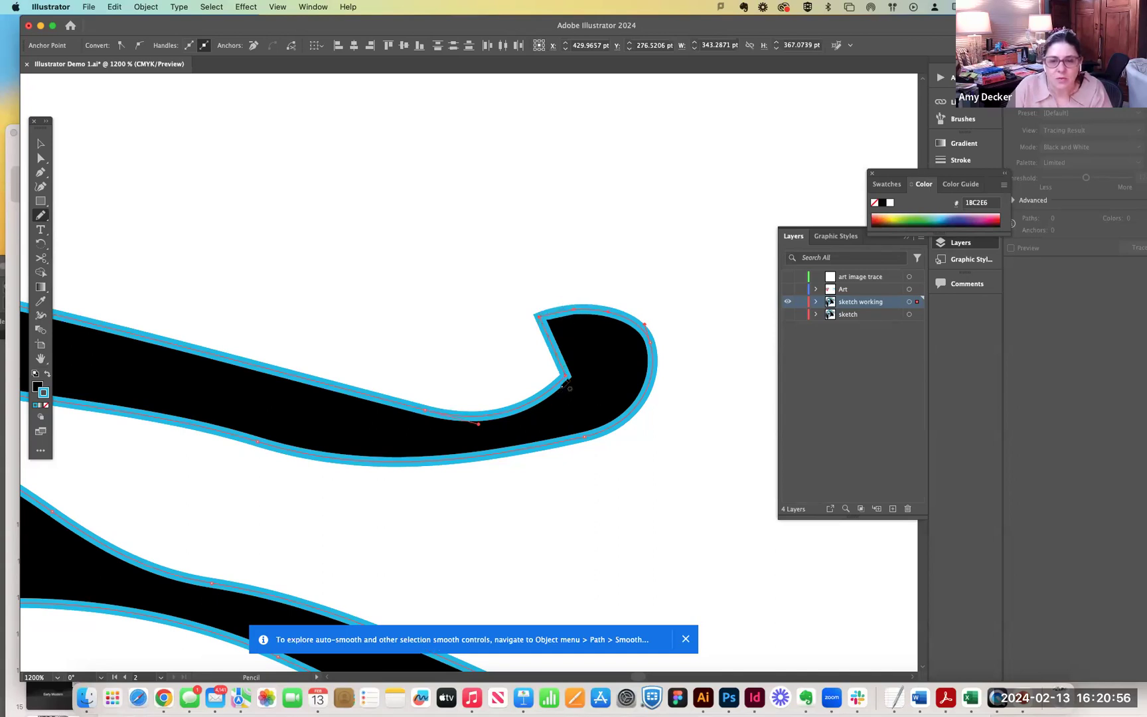
left_click_drag(412, 405, 503, 411)
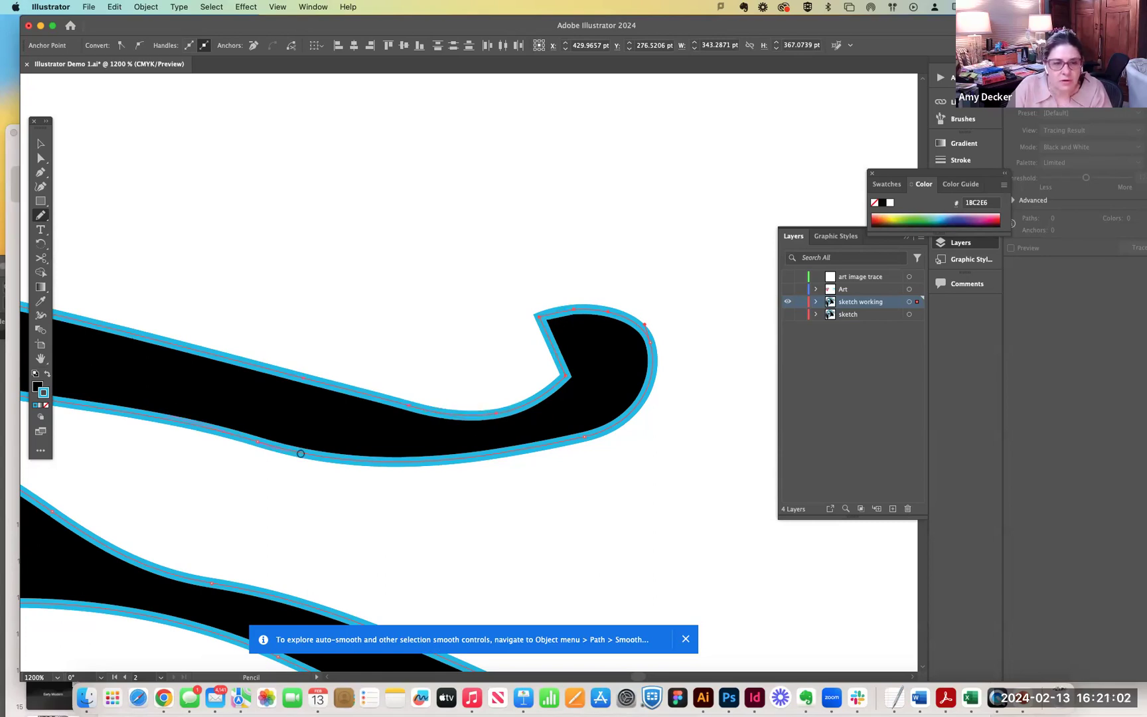
left_click_drag(434, 461, 548, 440)
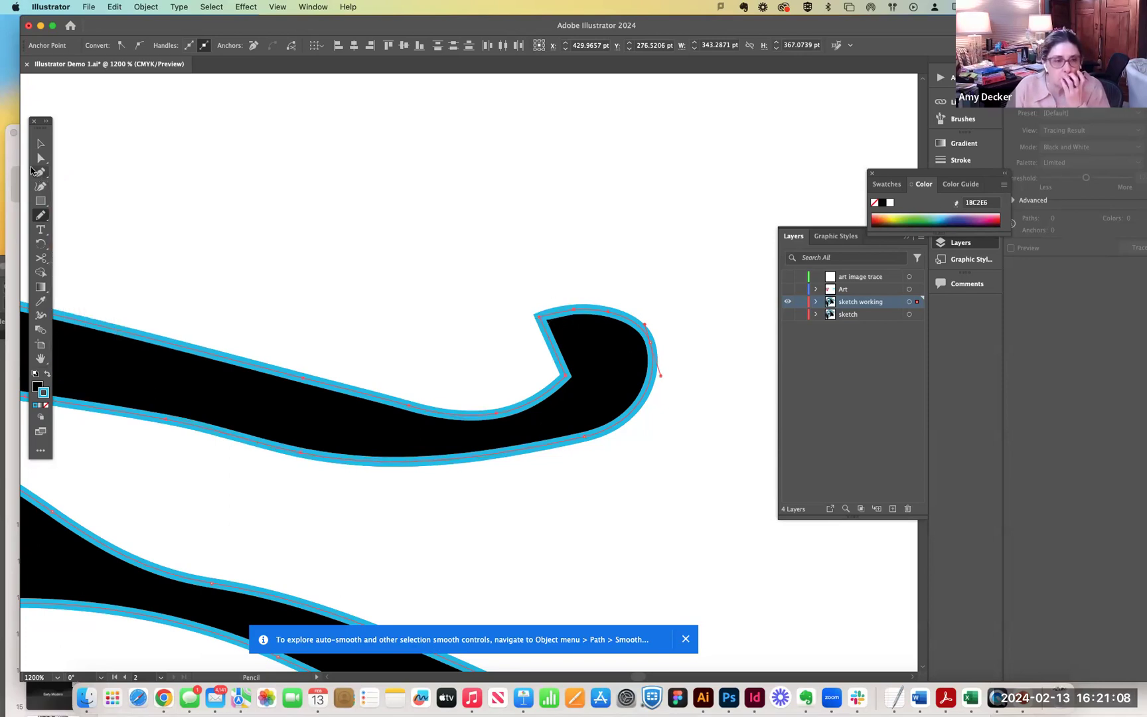
Try rounding the corner at the tip of the topmost strand's curl with the Anchor Point tool, and undo it.
left_click(44, 175)
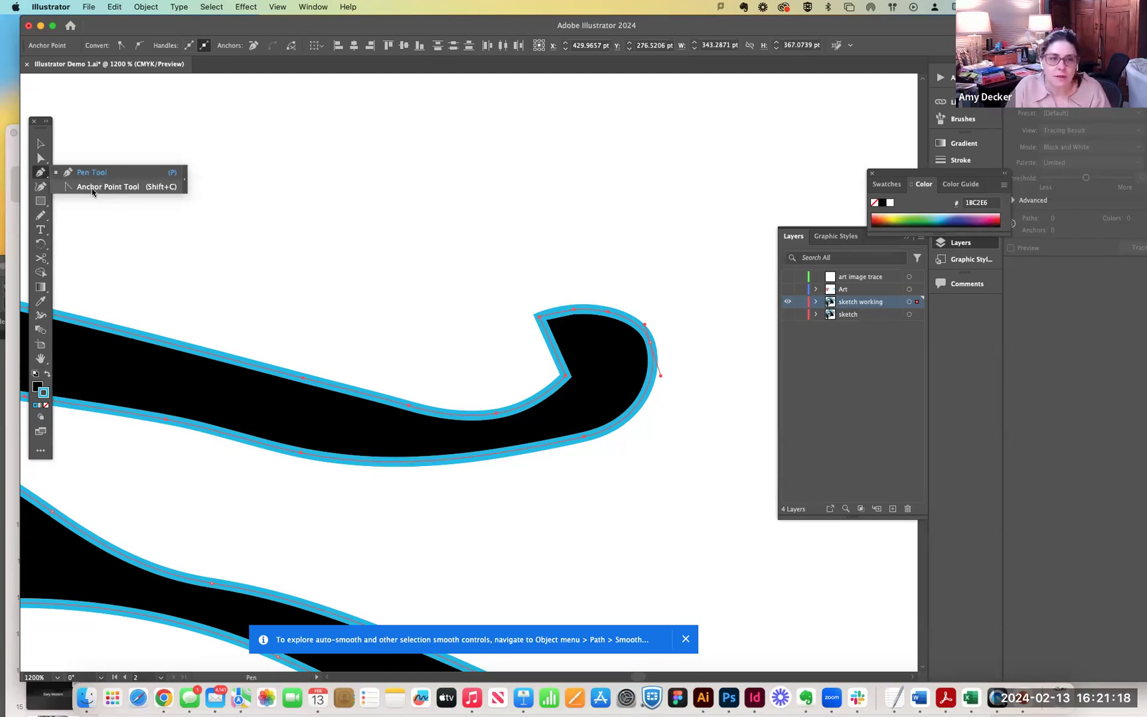
left_click(130, 187)
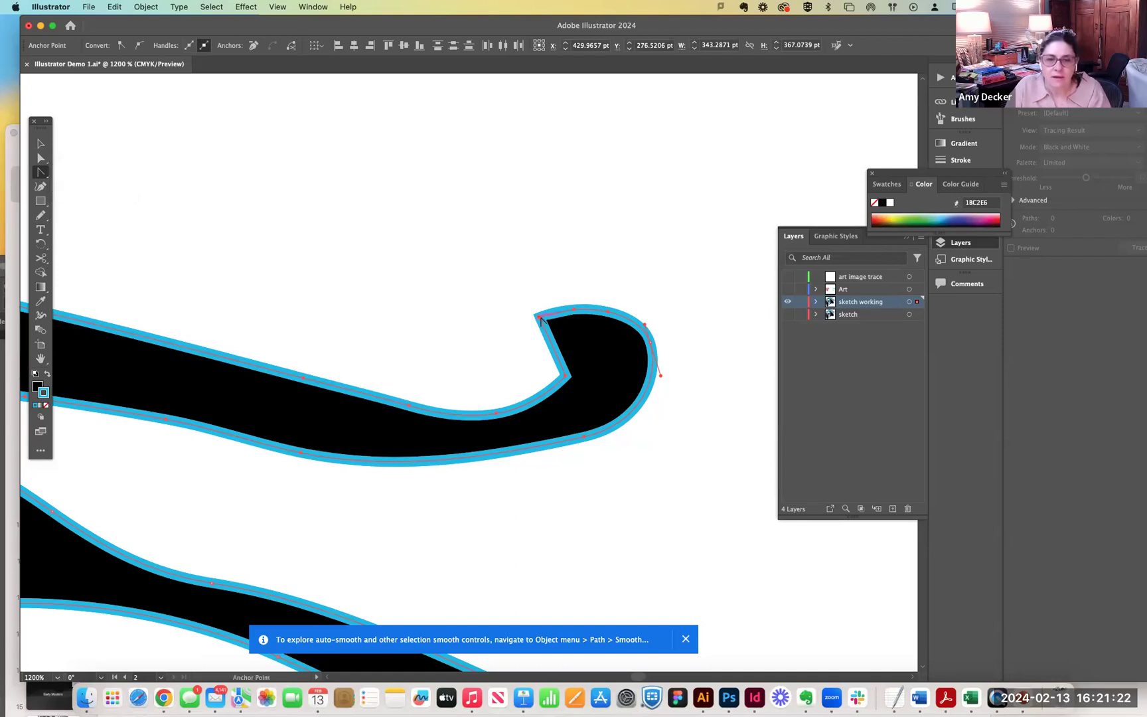
mouse_move(540, 319)
left_mouse_down()
mouse_move(527, 317)
mouse_move(553, 290)
mouse_move(540, 316)
mouse_move(547, 304)
left_mouse_up()
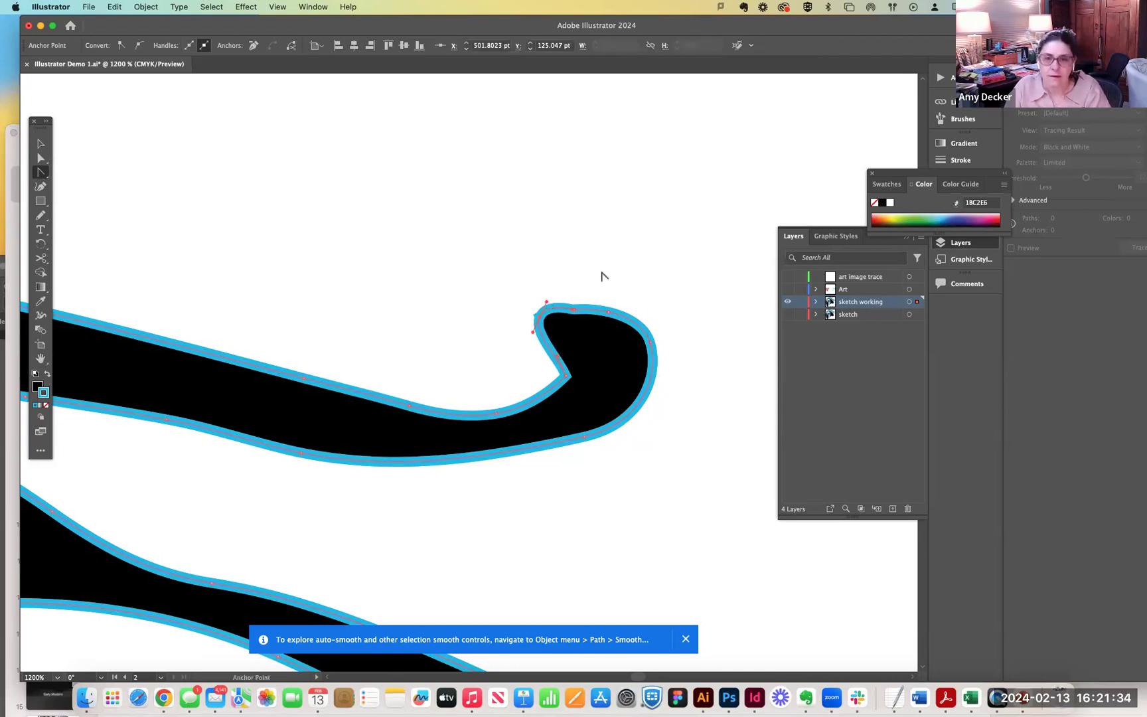
key("super+z")
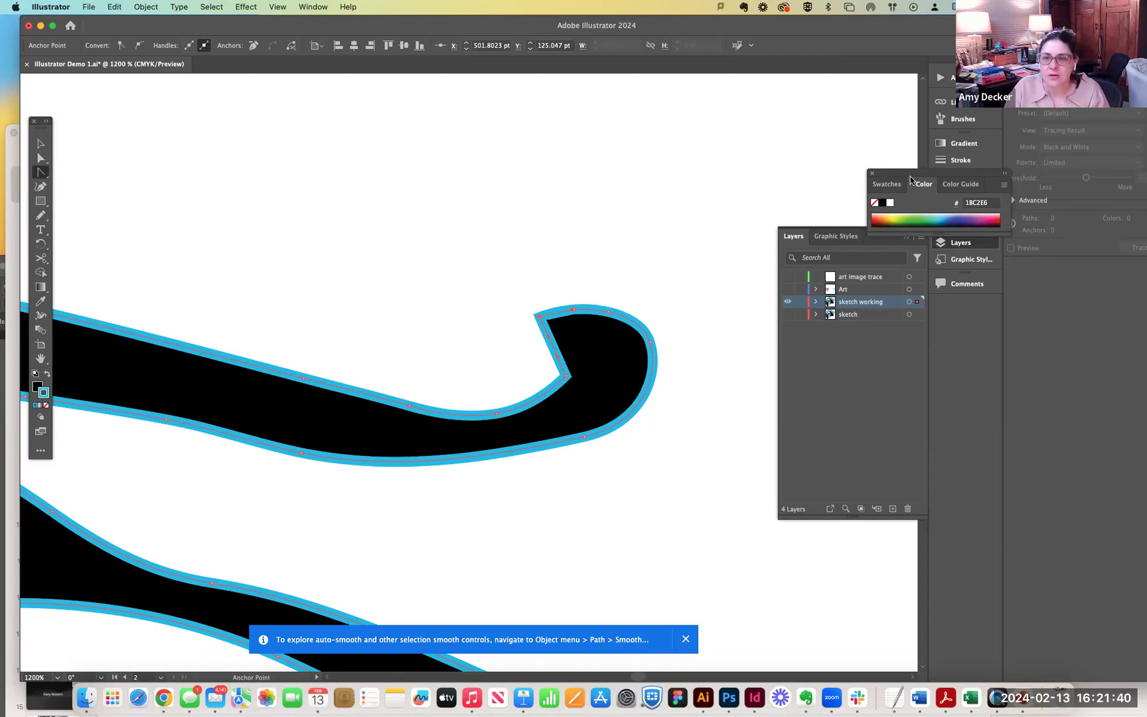
Give the cloak's stroke a round cap and round join, and convert the topmost curl's inner corner to a smooth point.
mouse_move(912, 175)
left_mouse_down()
mouse_move(820, 203)
mouse_move(820, 576)
mouse_move(822, 513)
left_mouse_up()
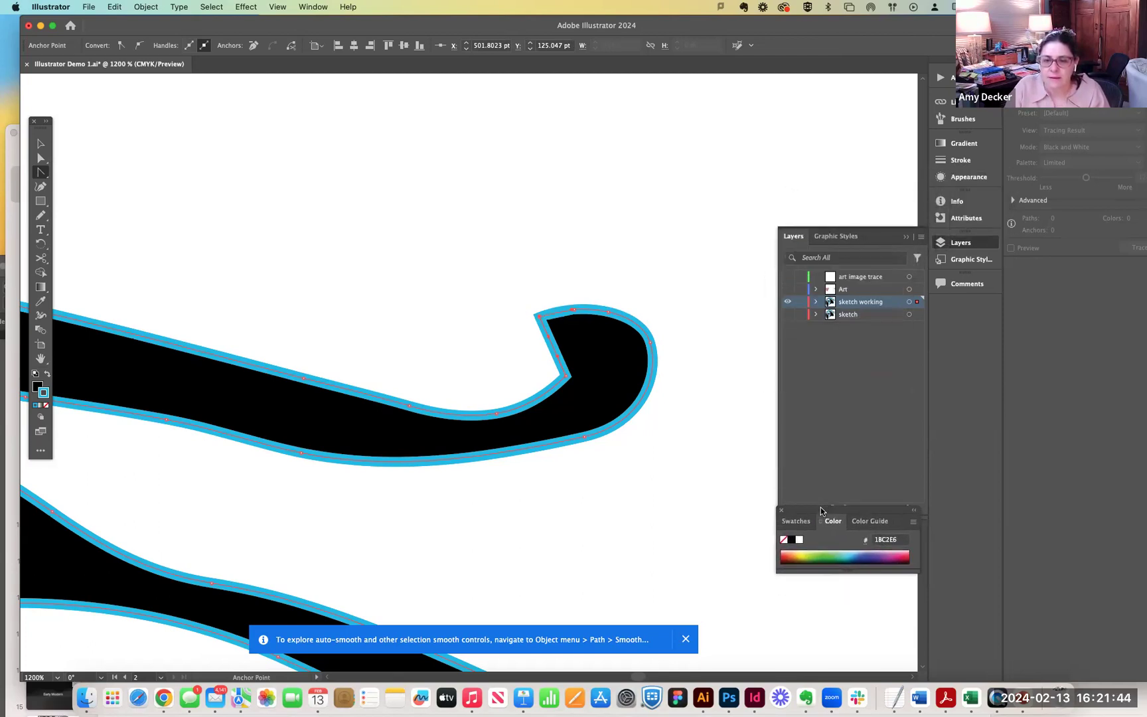
left_click(962, 162)
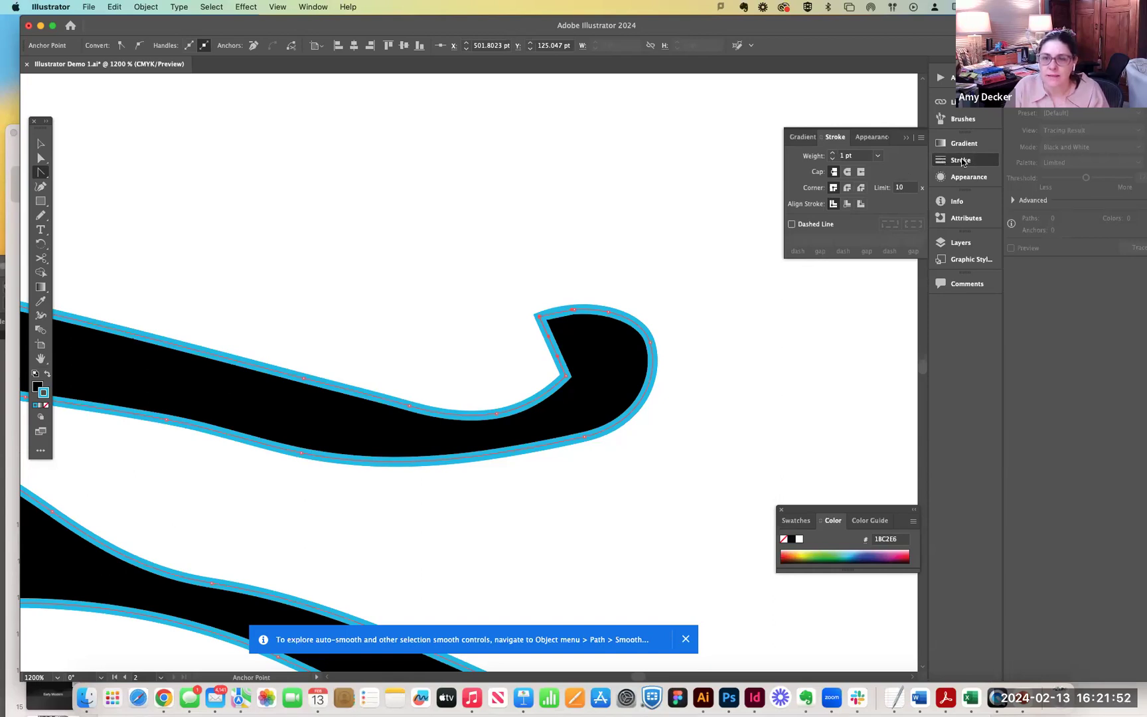
left_click(848, 172)
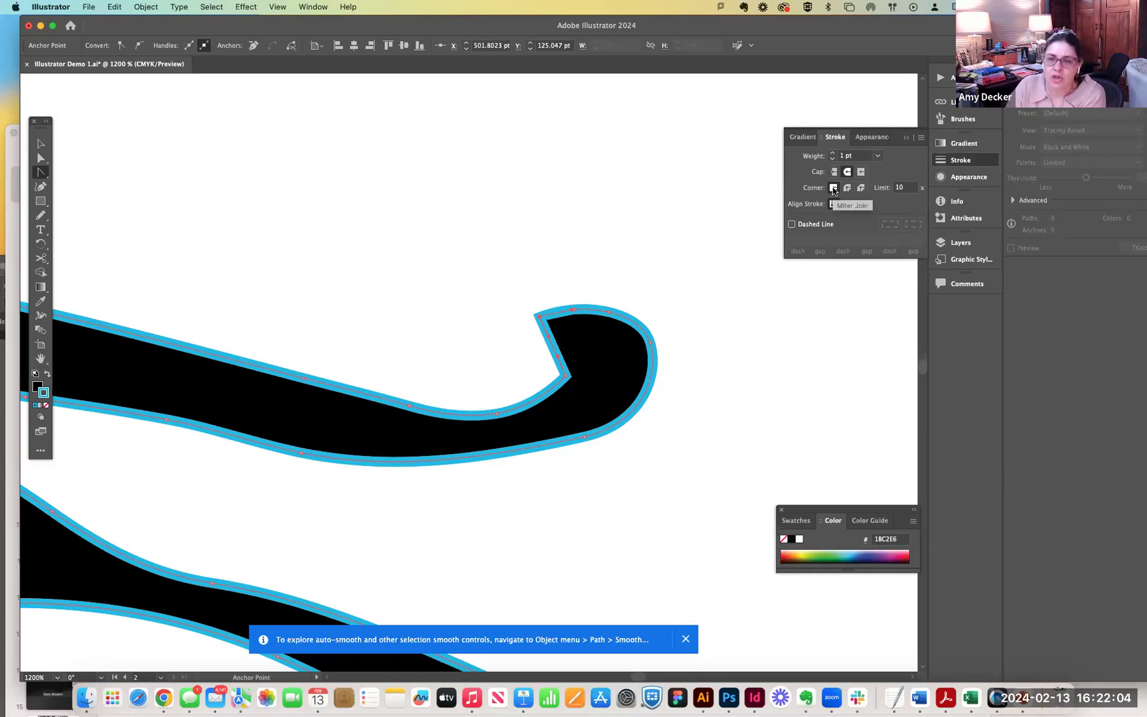
left_click(848, 188)
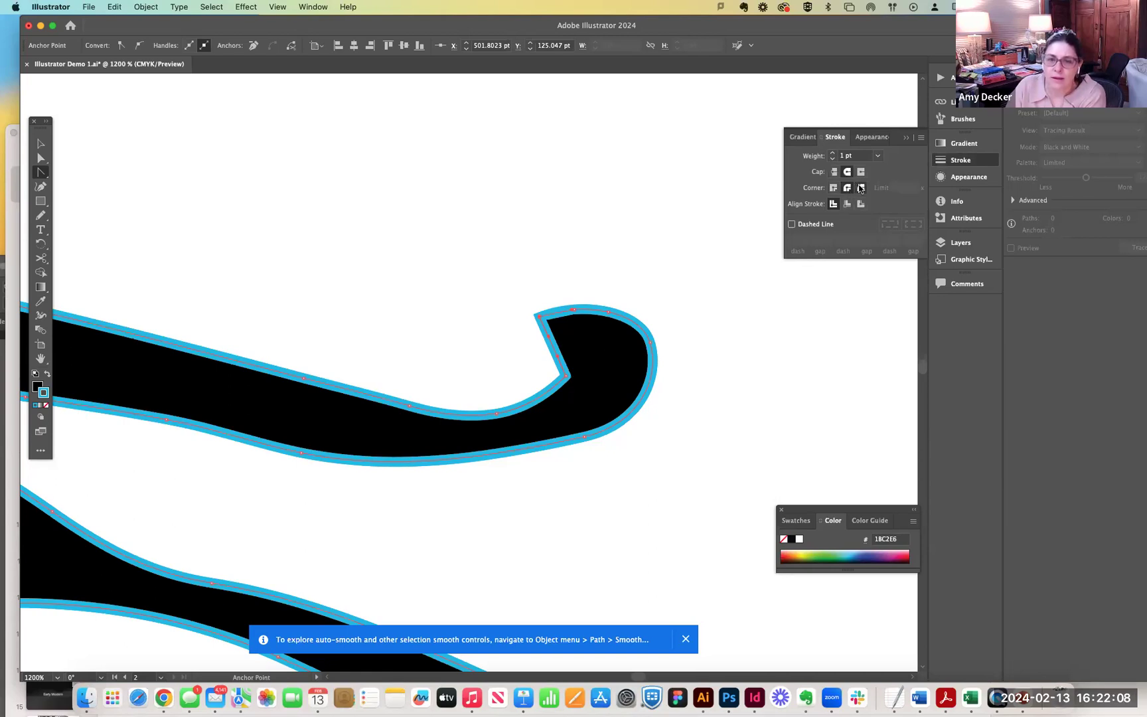
left_click(862, 189)
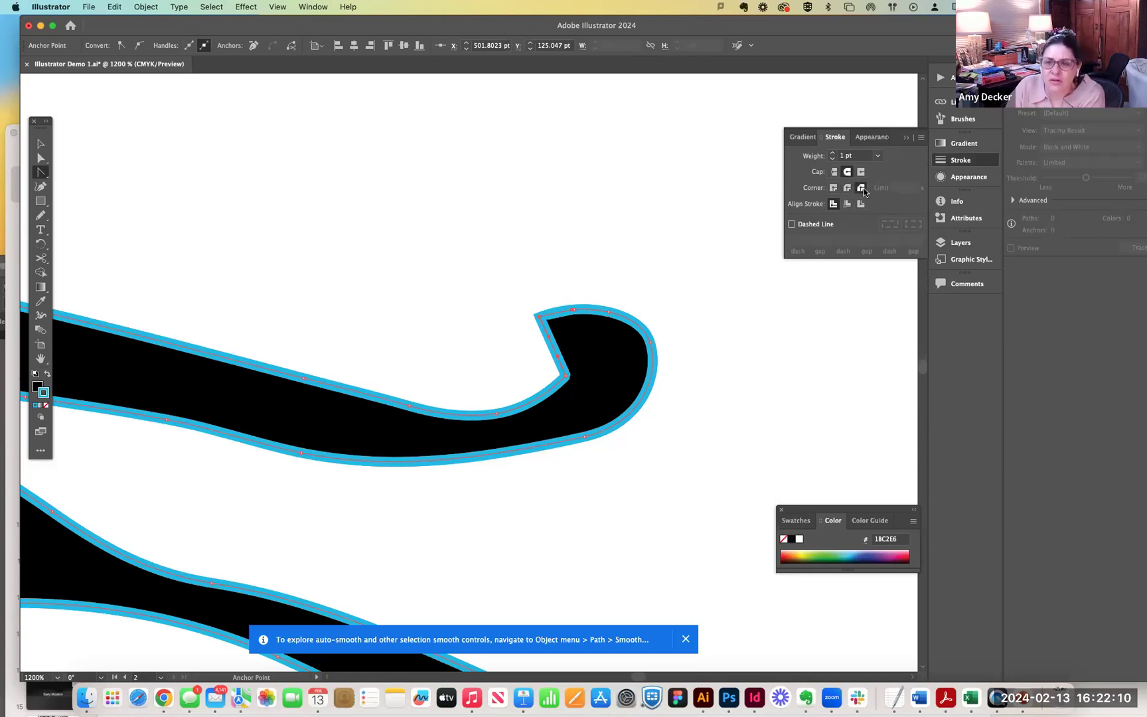
left_click(846, 189)
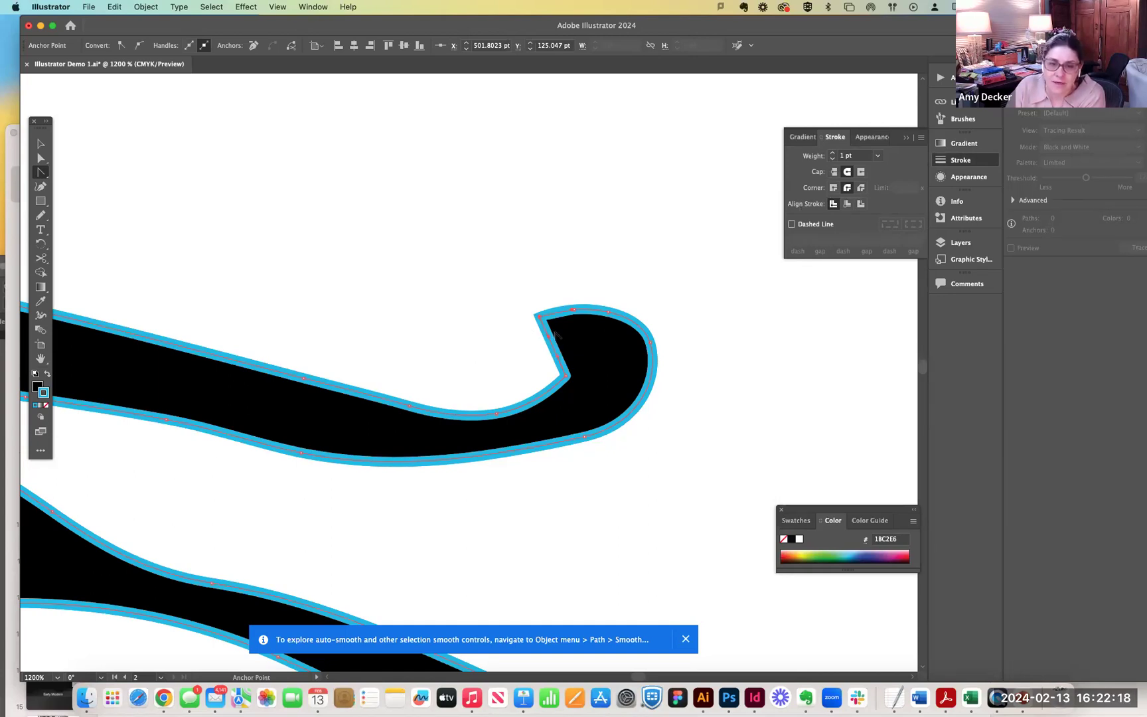
mouse_move(565, 375)
left_mouse_down()
mouse_move(562, 385)
mouse_move(590, 358)
mouse_move(572, 342)
mouse_move(574, 353)
left_mouse_up()
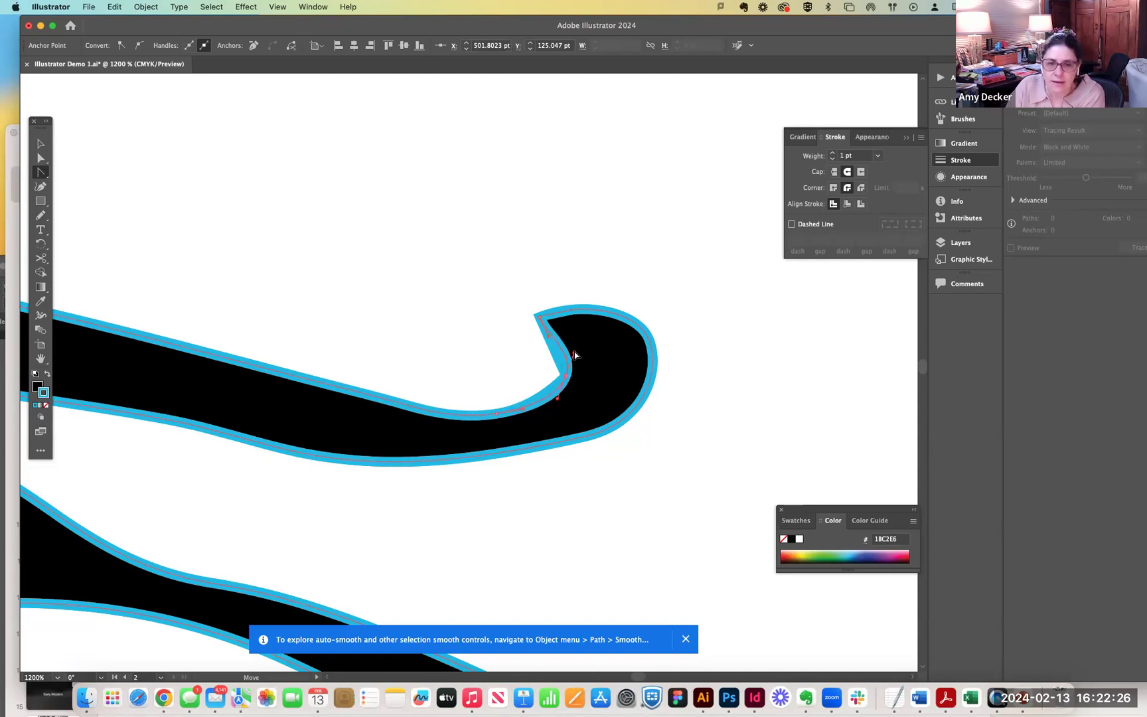
Move the black cloak shape down off the white-filled shape beneath it, and delete that white-filled shape.
left_click(36, 144)
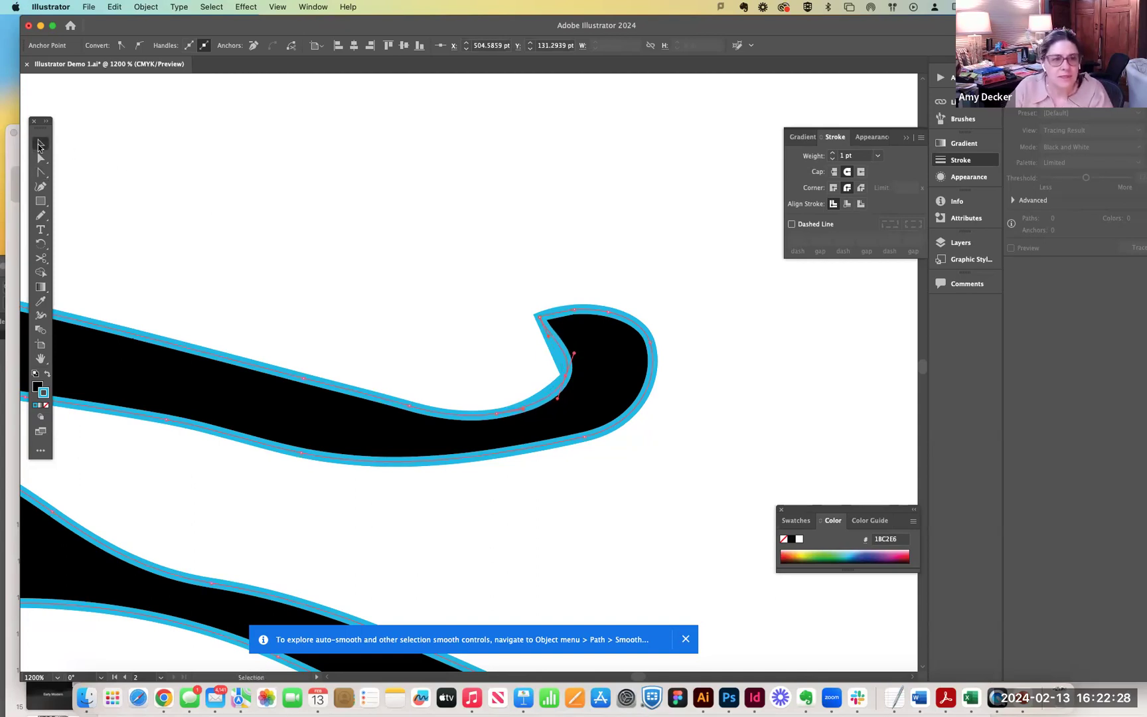
left_click(414, 269)
left_click_drag(617, 377, 711, 539)
left_click(638, 414)
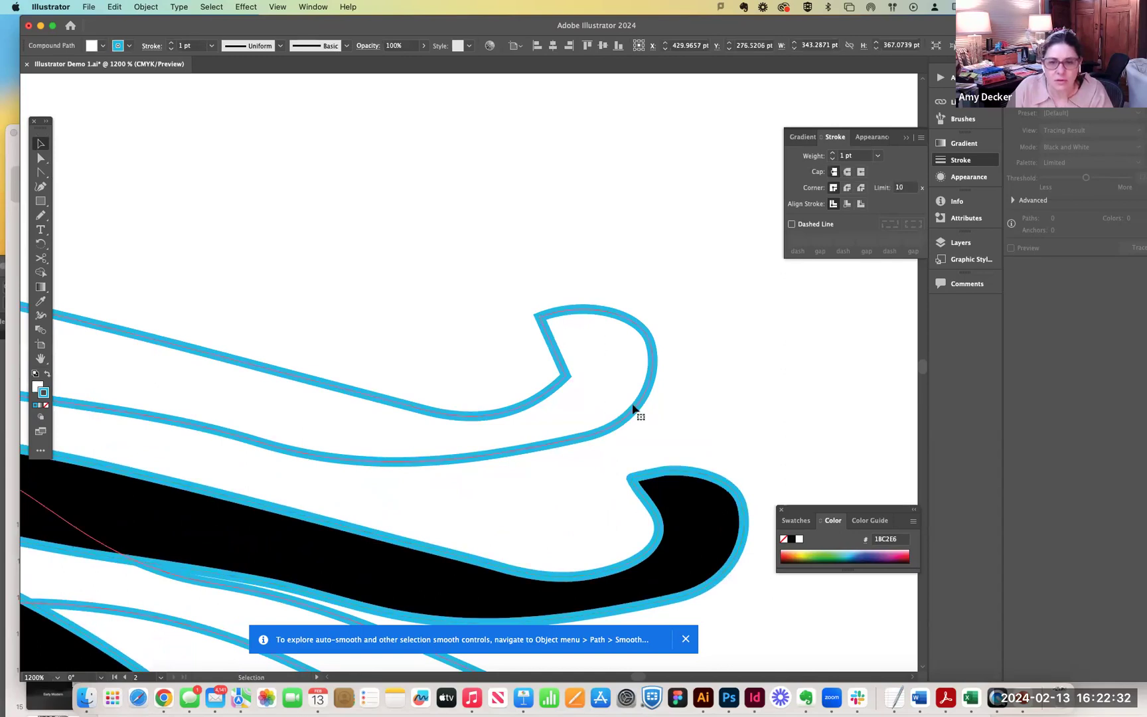
key("Delete")
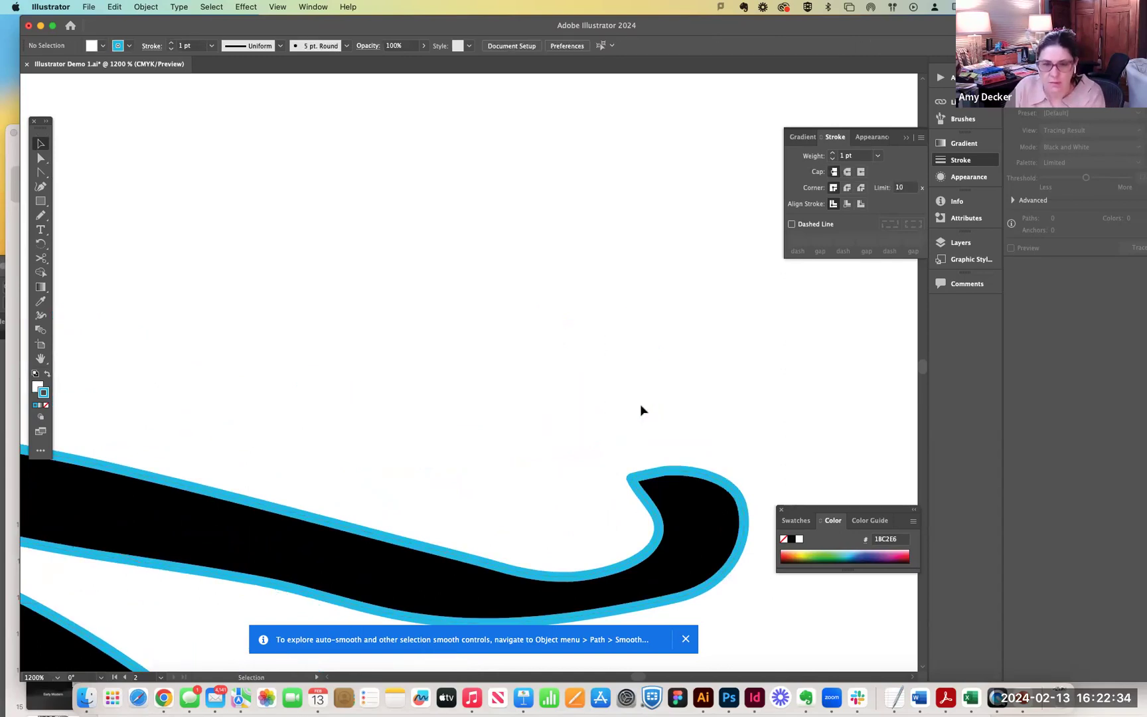
Round the tip corner of the topmost strand's curl with the Anchor Point tool and move that anchor slightly inward.
key("super+a")
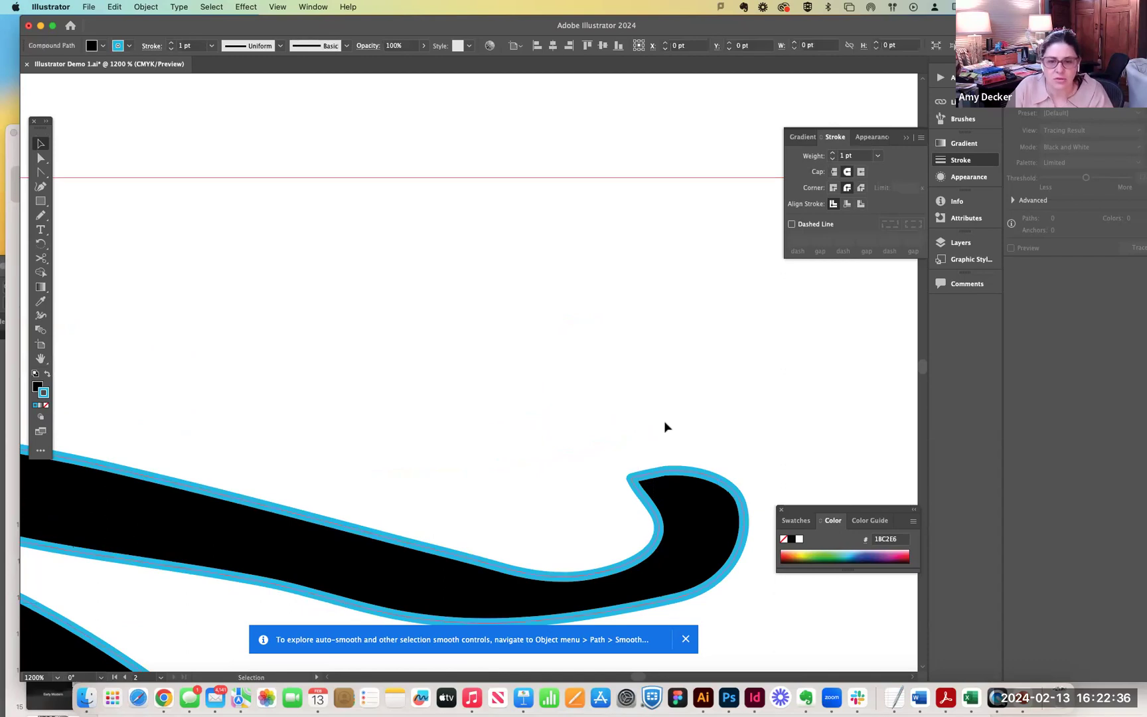
left_click_drag(635, 407, 531, 156)
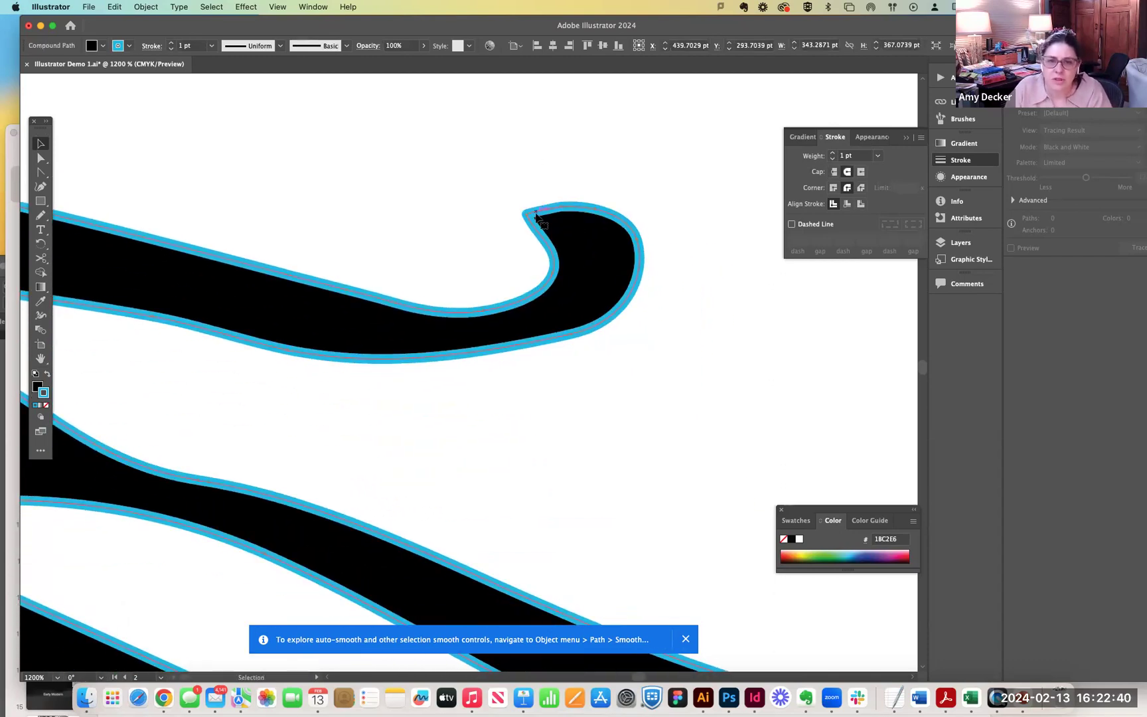
left_click(41, 173)
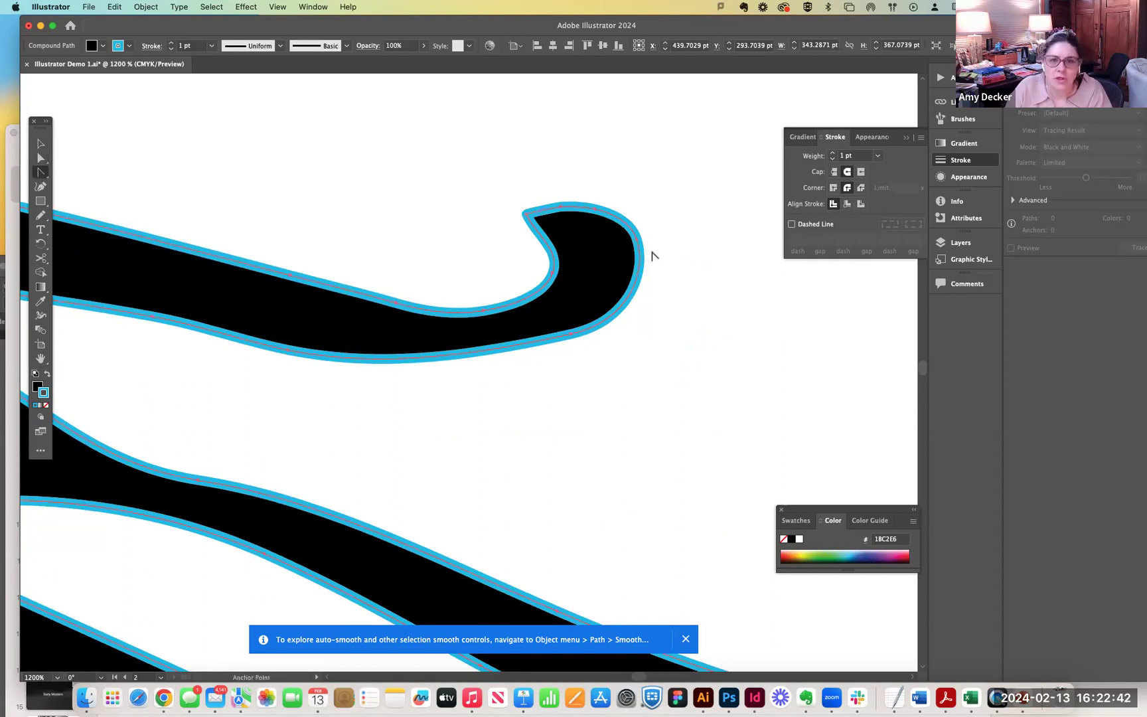
mouse_move(523, 213)
left_mouse_down()
mouse_move(522, 187)
mouse_move(559, 211)
mouse_move(538, 174)
mouse_move(499, 174)
mouse_move(538, 174)
mouse_move(531, 194)
left_mouse_up()
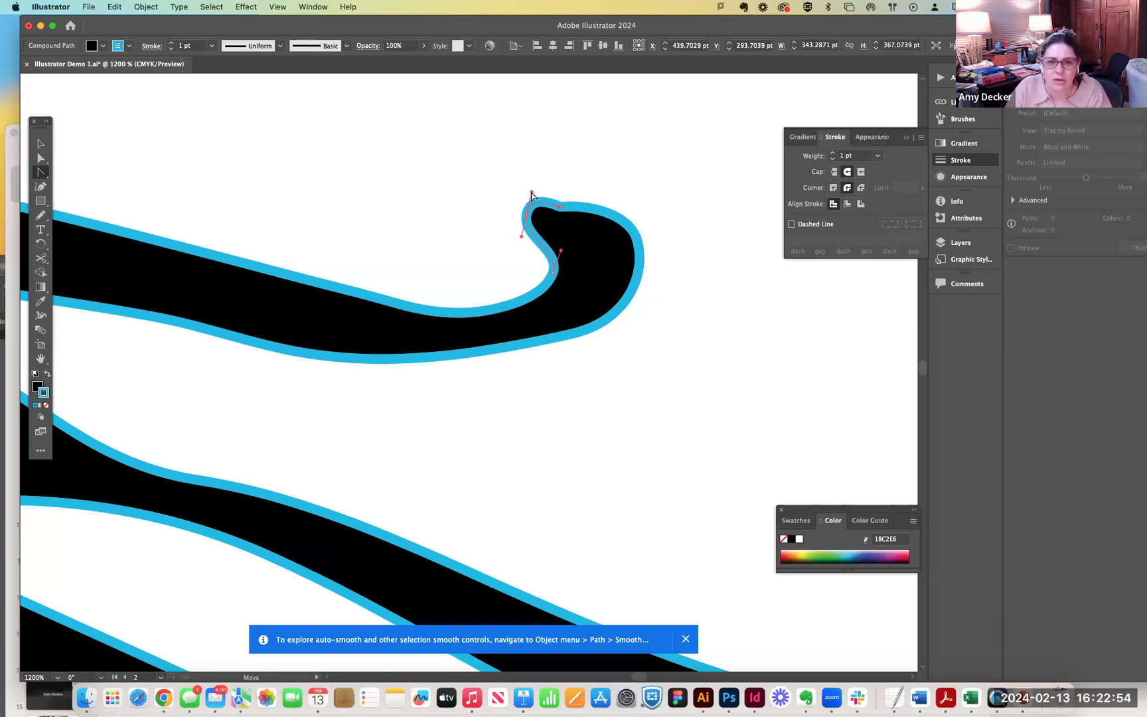
left_click(41, 157)
left_click(42, 157)
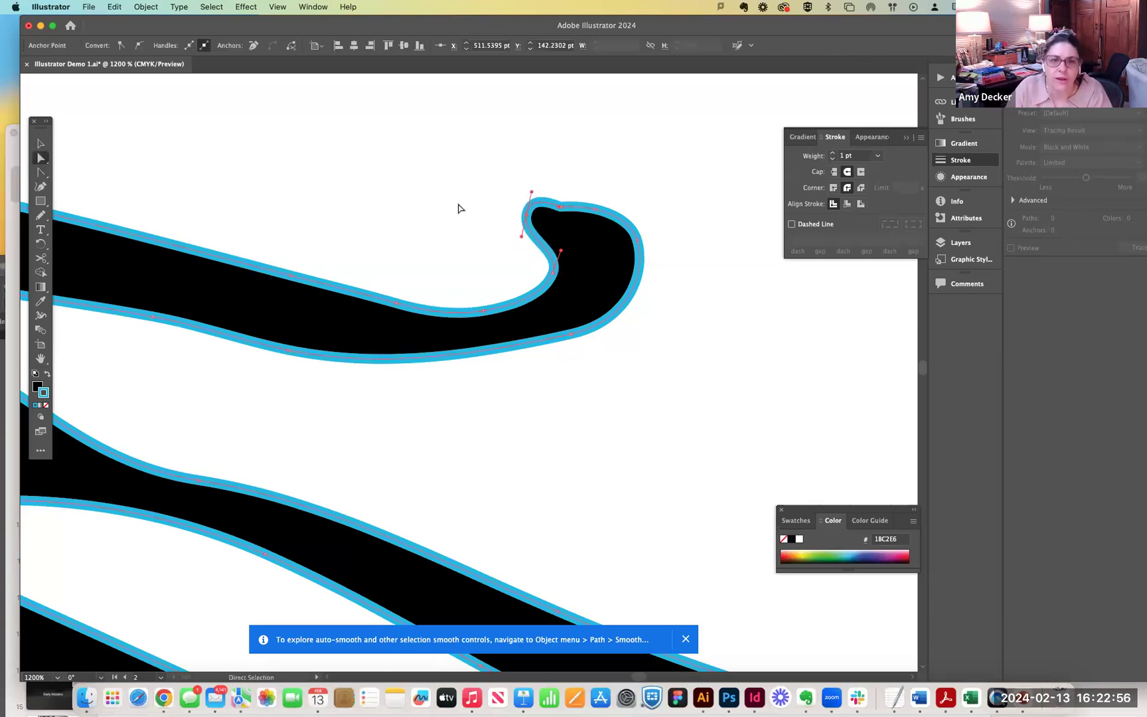
left_click_drag(530, 217, 544, 231)
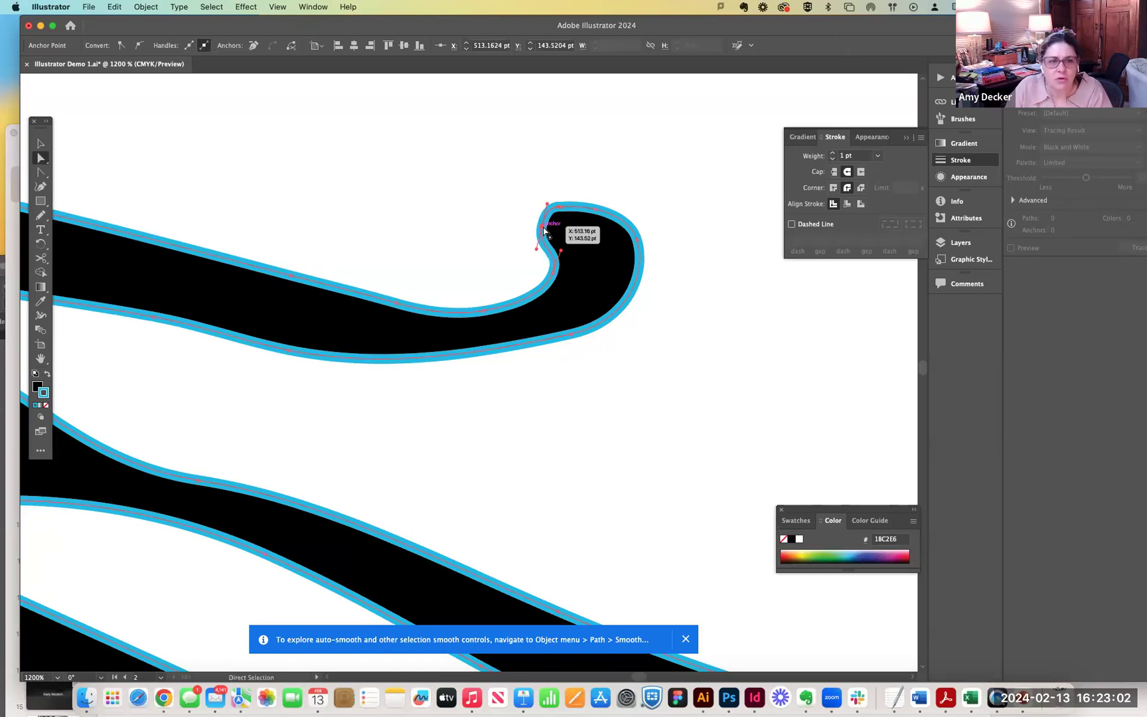
Deepen the inner bend of the topmost curl by moving its inner anchor toward the outer edge and adjusting the curve.
left_click_drag(555, 276, 573, 250)
left_click(41, 171)
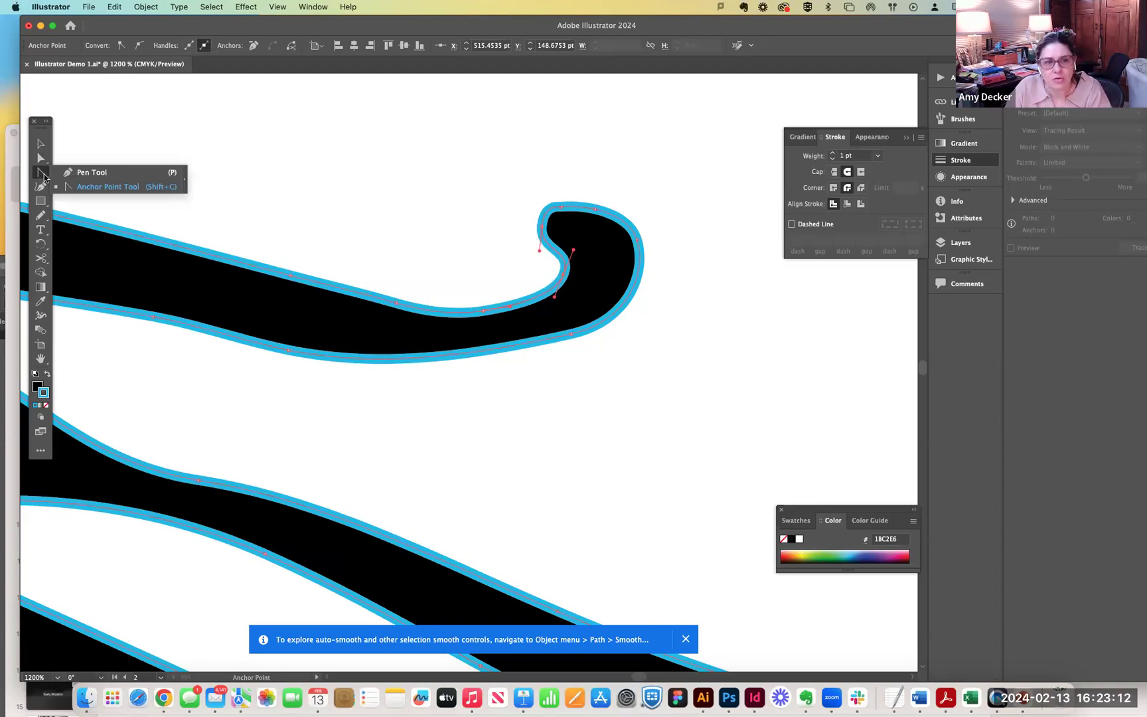
left_click(41, 158)
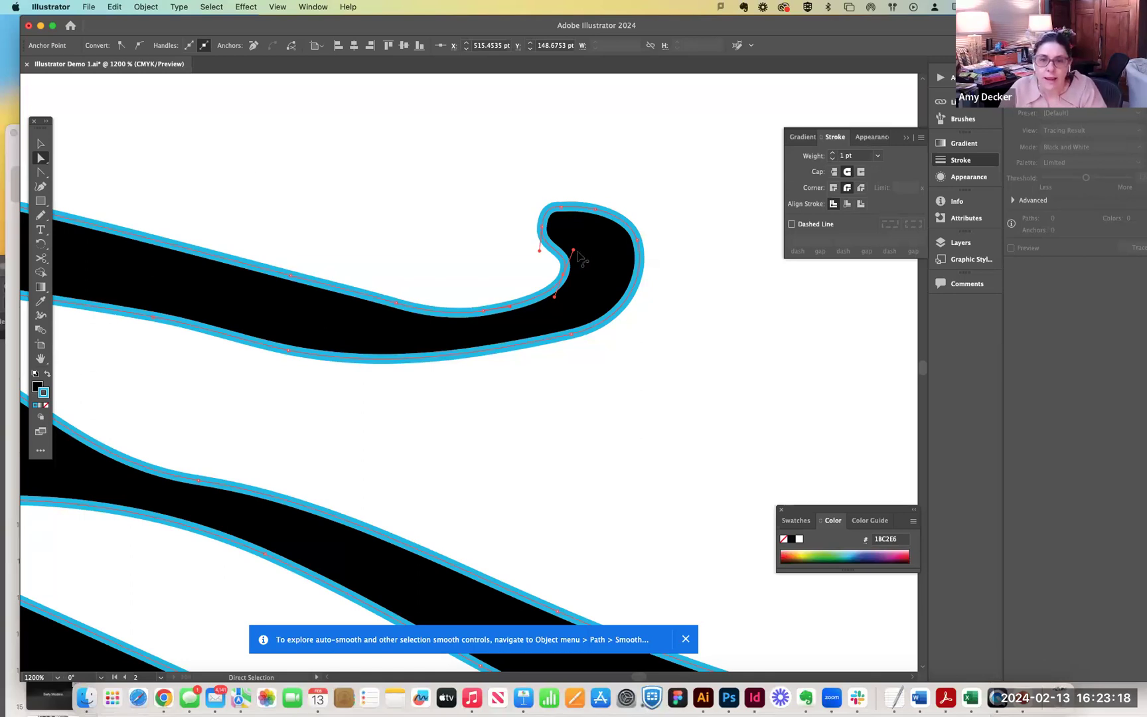
left_click_drag(573, 250, 577, 254)
left_click_drag(566, 279, 584, 243)
left_click(545, 244)
Shift the anchor points along the topmost strand's upper edge to even out its curve leading into the curl.
left_click_drag(481, 311, 493, 305)
left_click_drag(394, 302, 352, 300)
key("super+z")
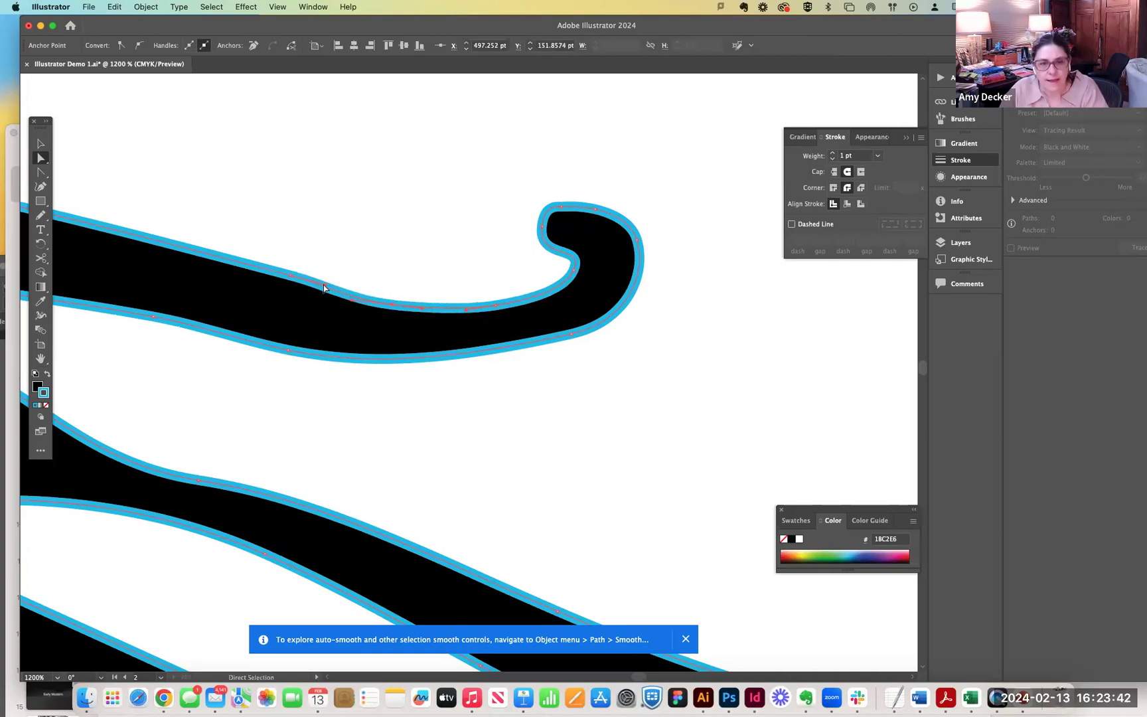
key("shift+super+a")
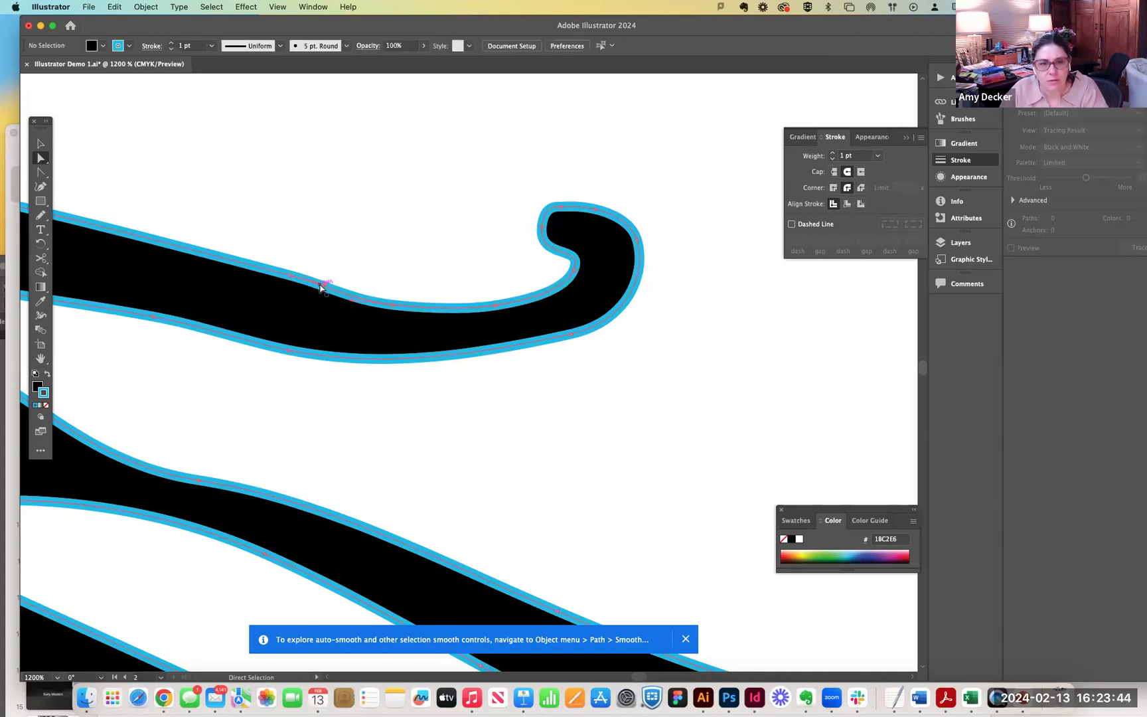
left_click(321, 285)
left_click_drag(325, 287, 266, 275)
left_click(375, 238)
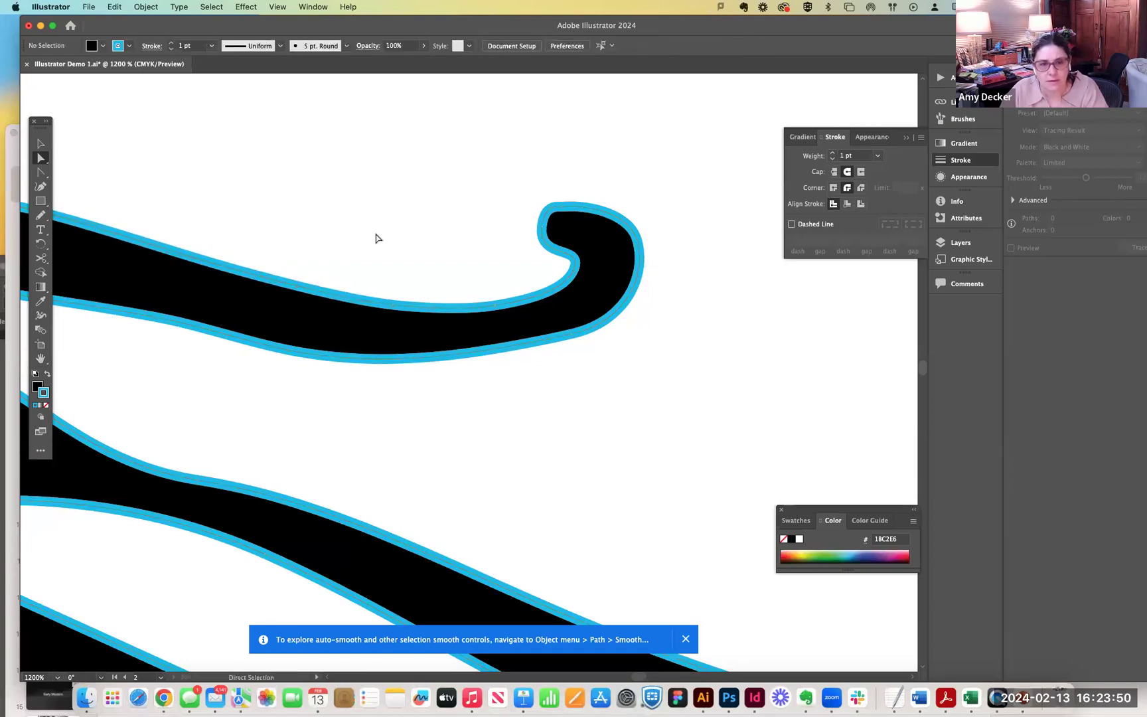
Review the hair strands at 300% zoom, and examine the reshaped curl of the topmost strand at 1600%.
key("super+minus")
key("super+minus")
key("super+minus")
key("super+minus")
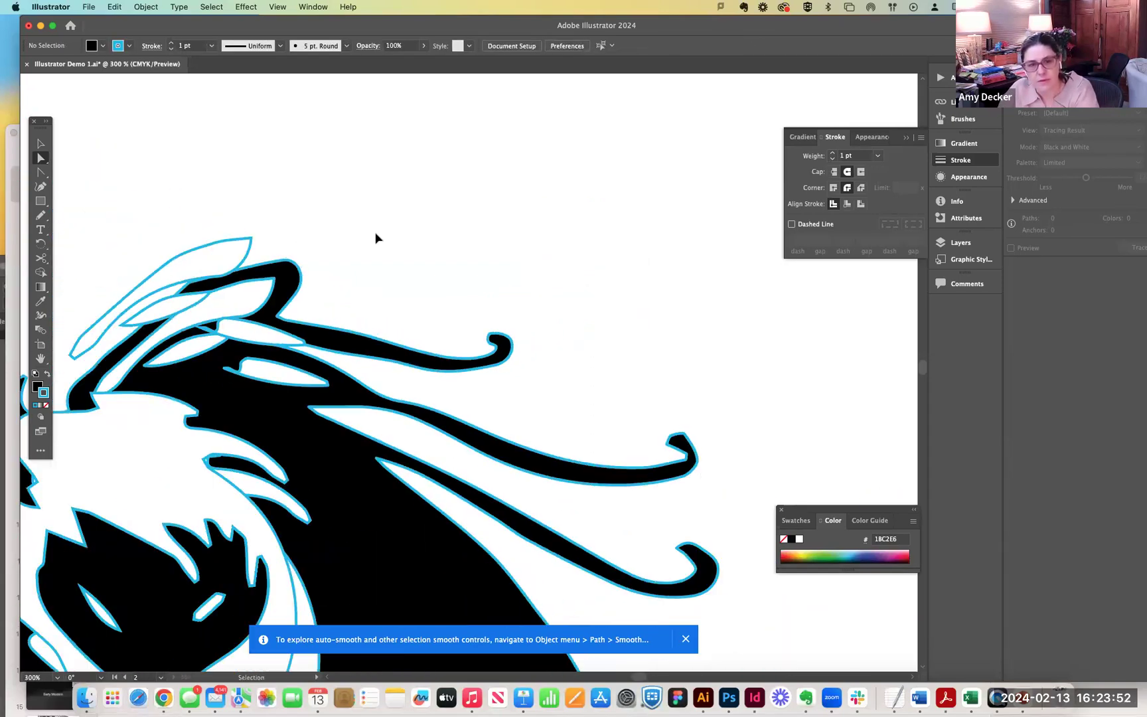
left_click_drag(553, 297, 579, 192)
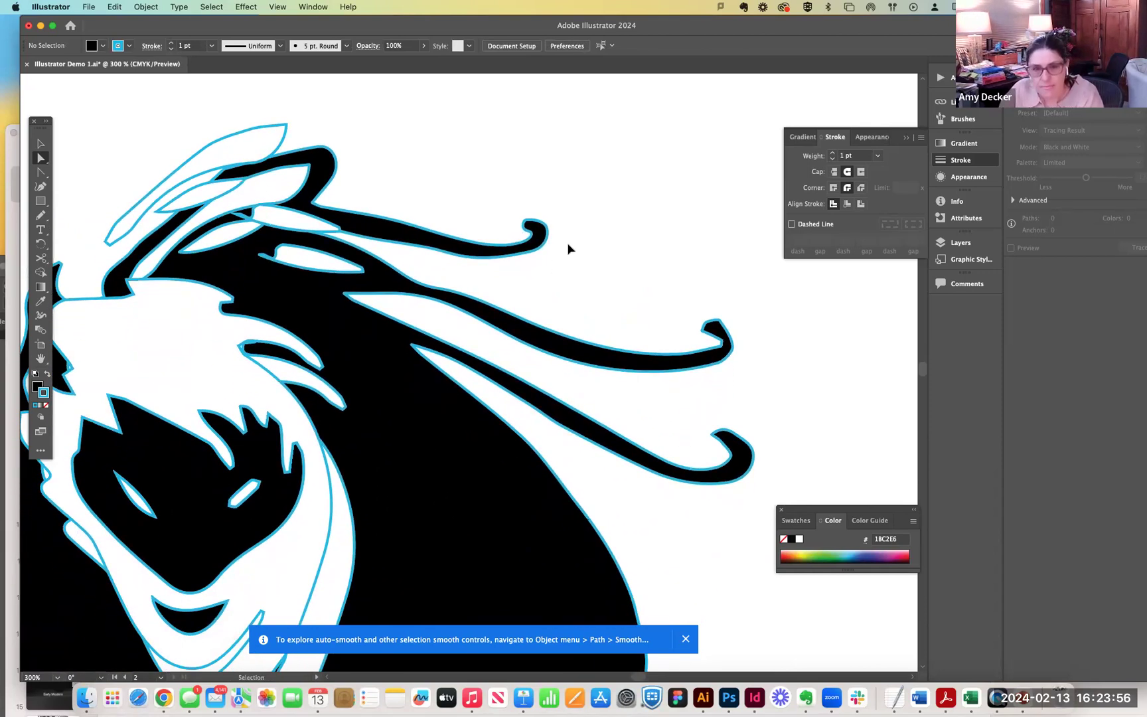
key("super+plus")
key("super+plus")
key("super+plus")
key("super+plus")
key("super+plus")
left_click_drag(622, 199, 369, 704)
left_click_drag(514, 376, 509, 486)
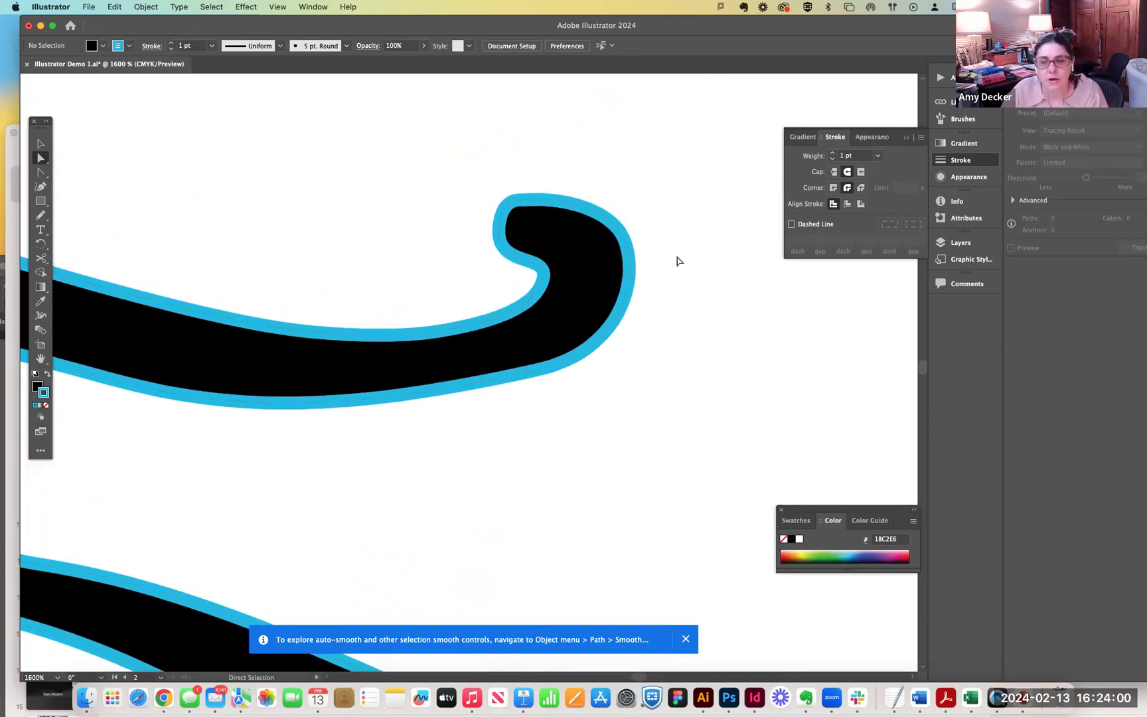
left_click_drag(755, 374, 392, 208)
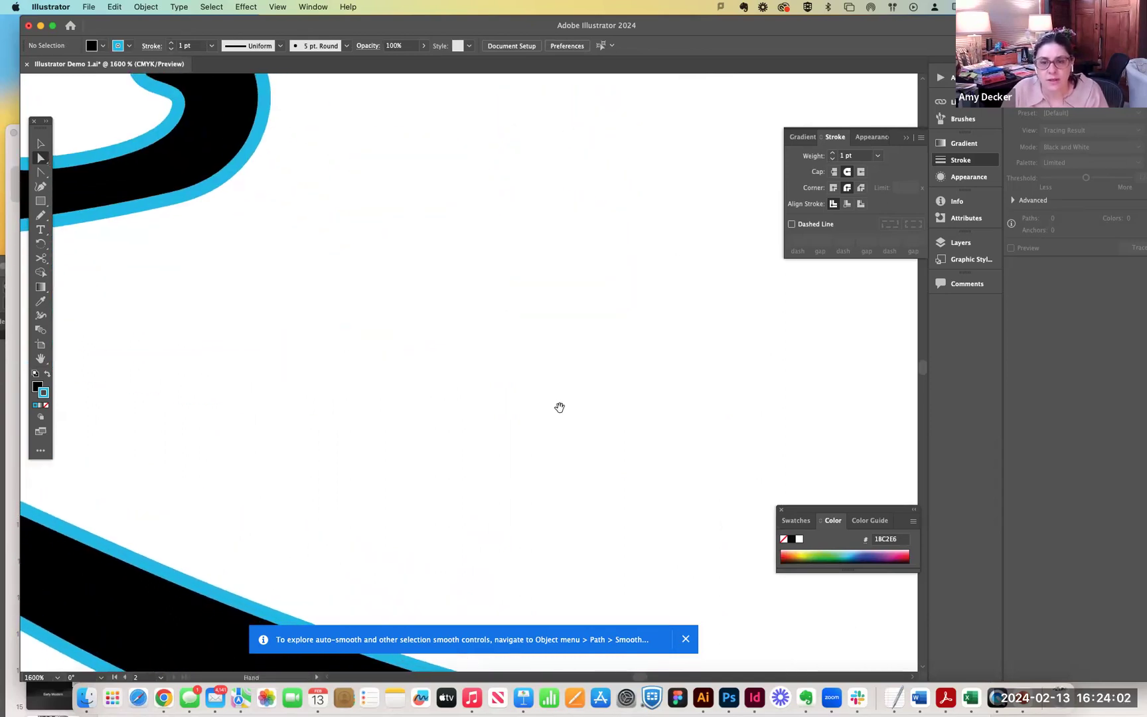
Examine the curled ends of the hair strands up close at 1600% zoom, comparing the unrounded curl with the reshaped topmost one.
left_click_drag(560, 407, 358, 156)
left_click_drag(706, 627, 358, 408)
left_click_drag(648, 399, 419, 365)
left_click_drag(548, 314, 558, 473)
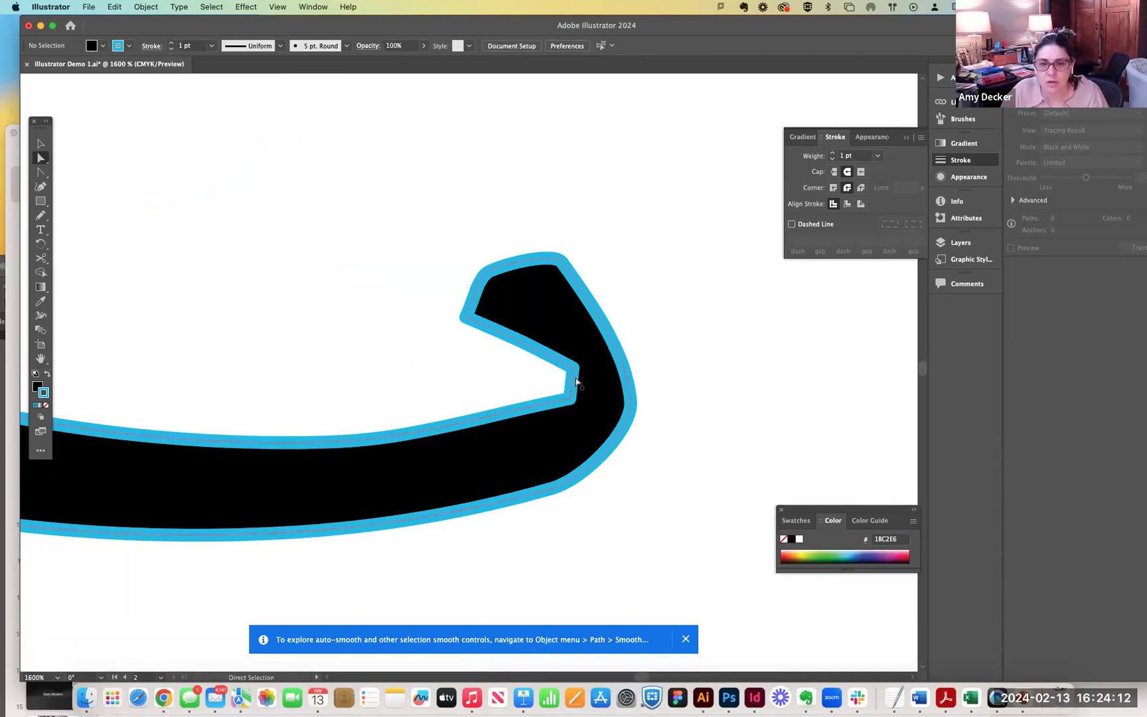
key("space")
left_click_drag(430, 310, 669, 564)
left_click_drag(426, 307, 669, 387)
left_click_drag(443, 337, 668, 334)
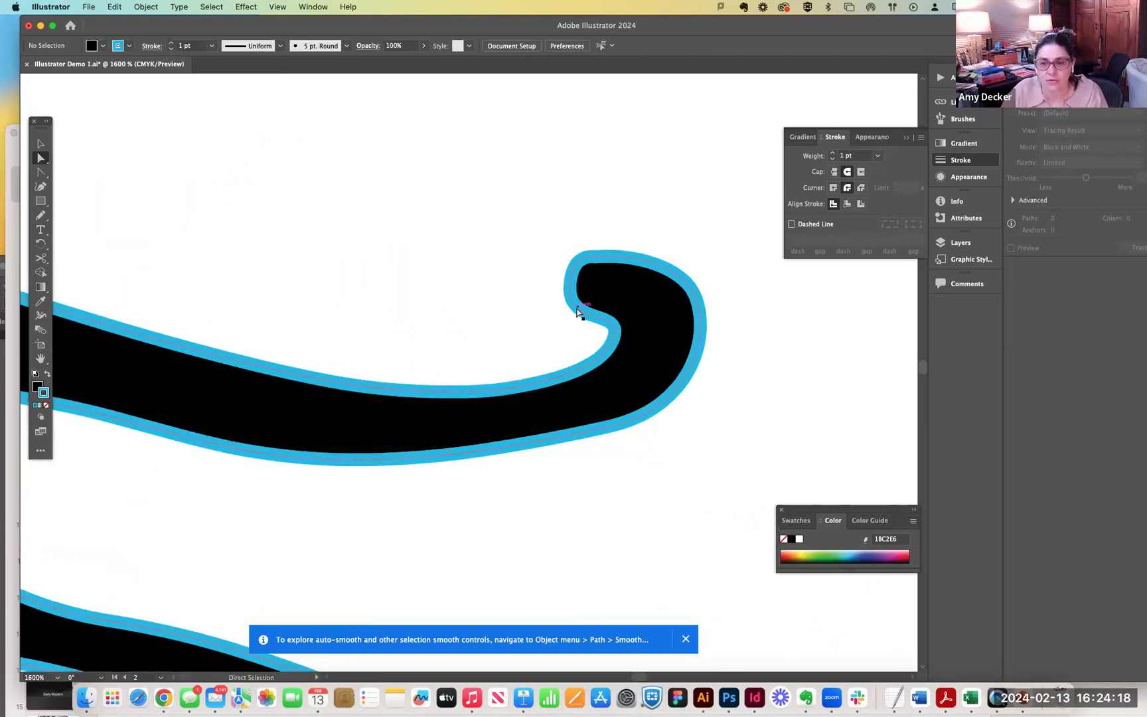
Move the black cloak shape slightly up and left so it lines up with the white hair highlights and the face.
key("super+minus")
key("super+minus")
key("super+minus")
key("super+minus")
key("super+minus")
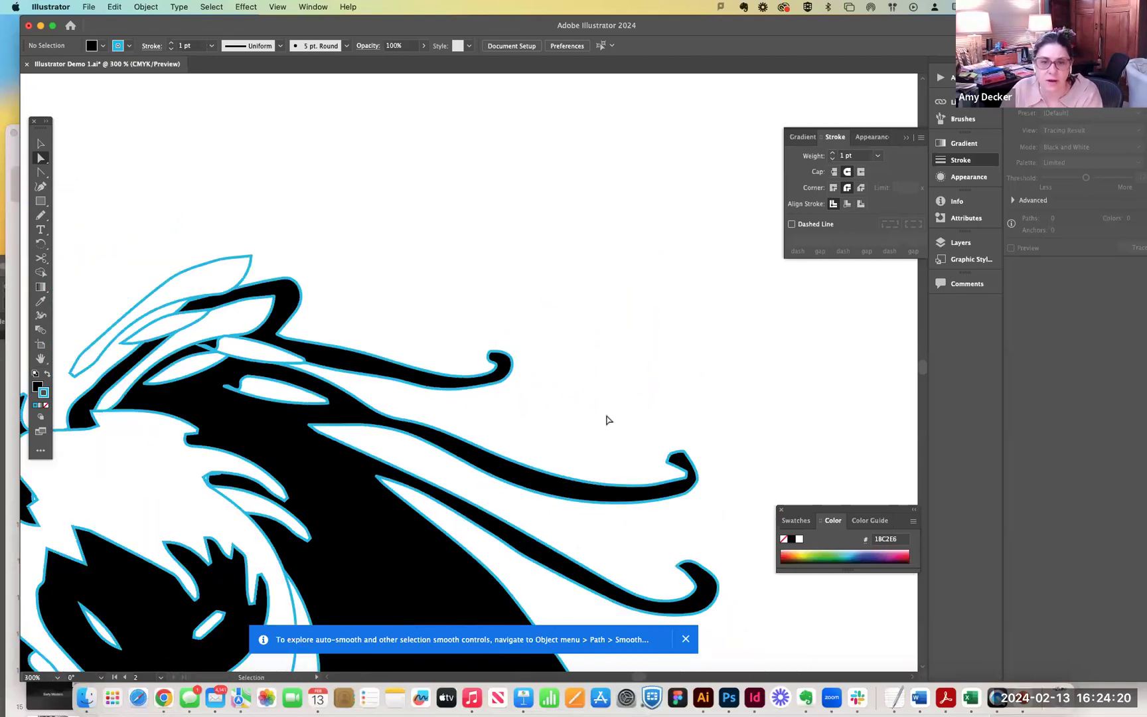
left_click_drag(614, 426, 637, 213)
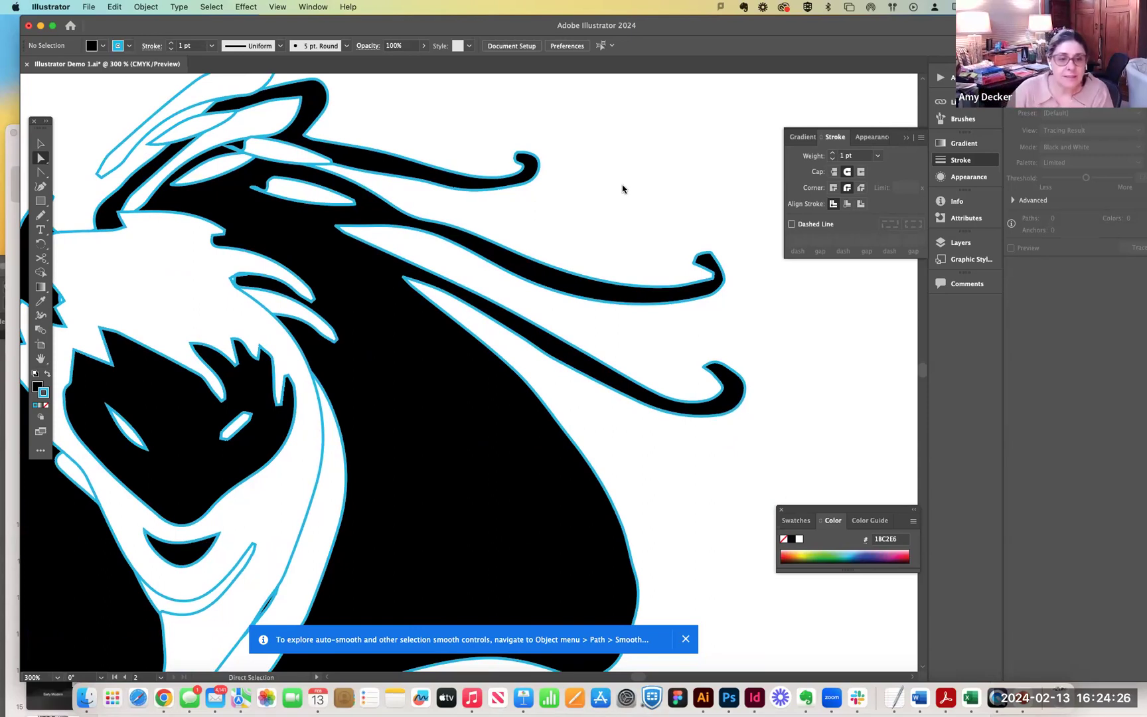
key("super+minus")
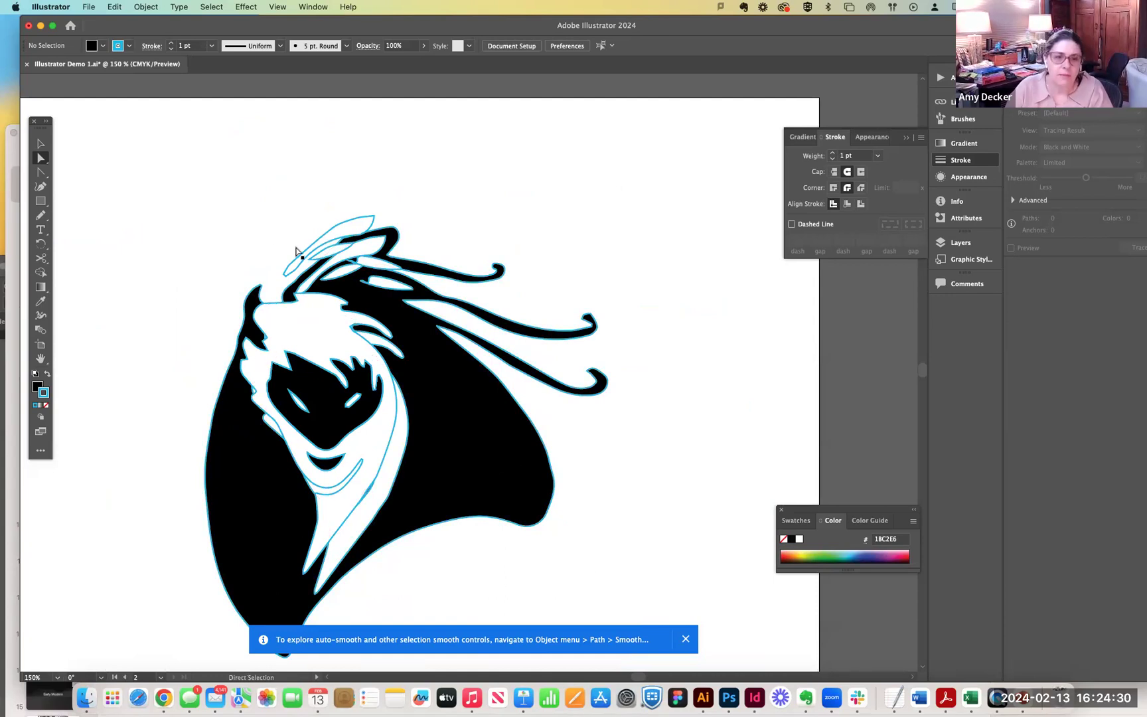
left_click_drag(494, 471, 481, 443)
Select the white face and hair shape to check its anchor points, and clear the selection.
left_click(312, 322)
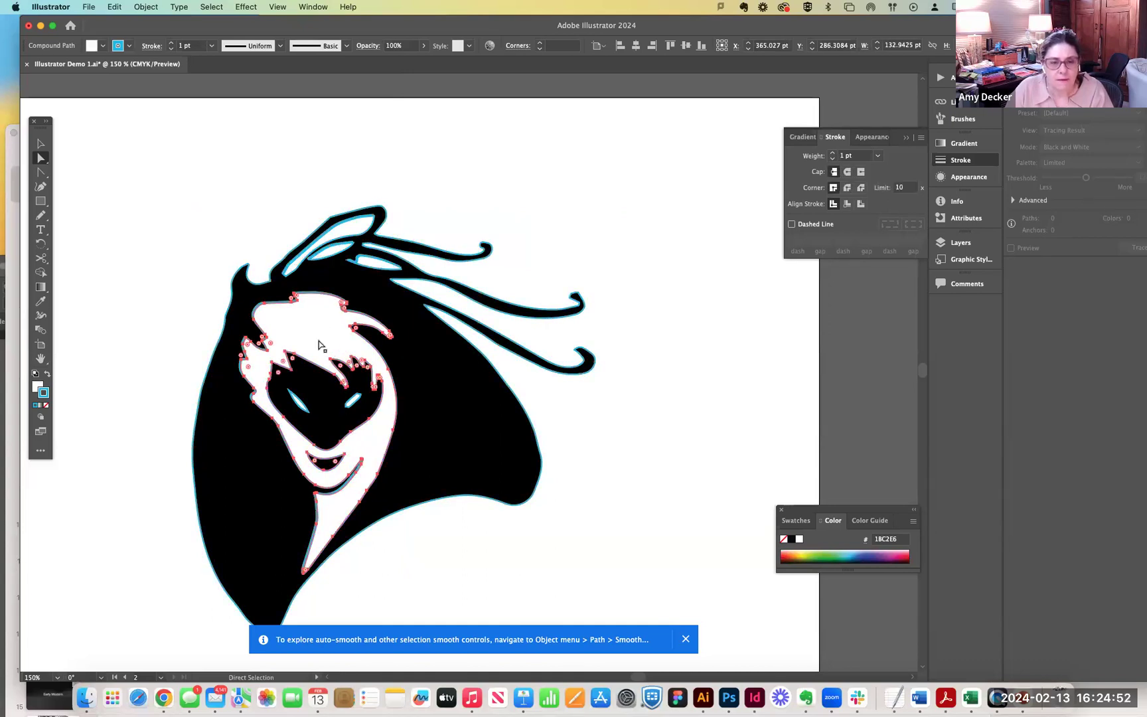
left_click(330, 421)
left_click(330, 485)
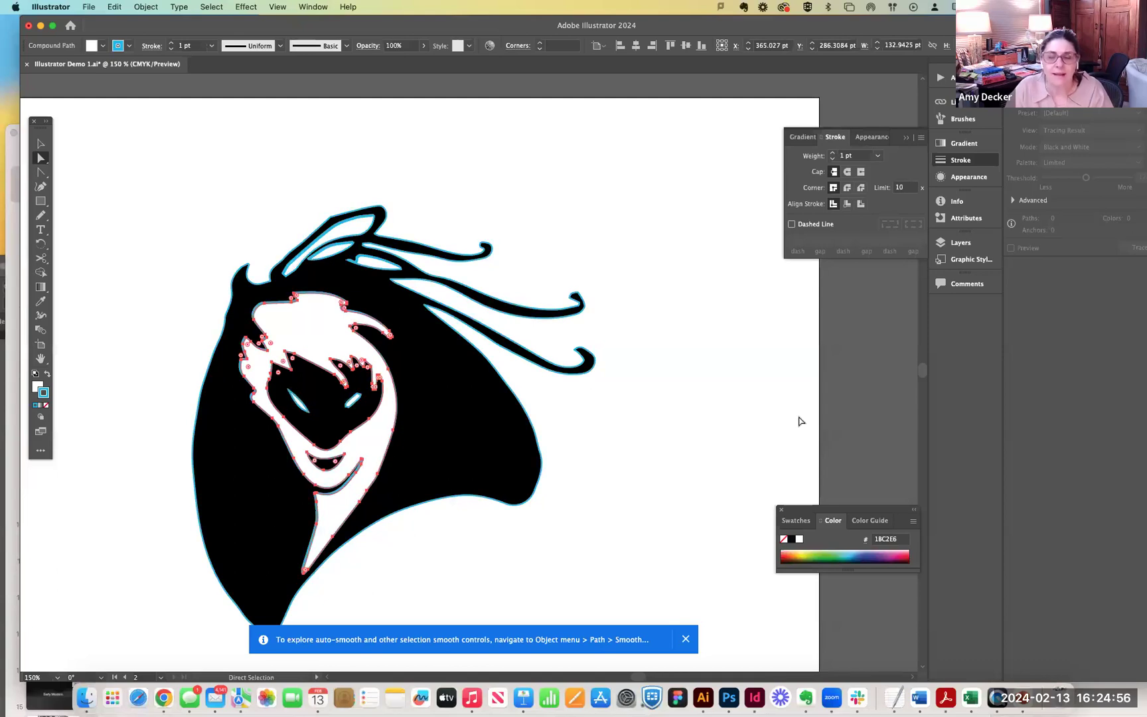
left_click(683, 466)
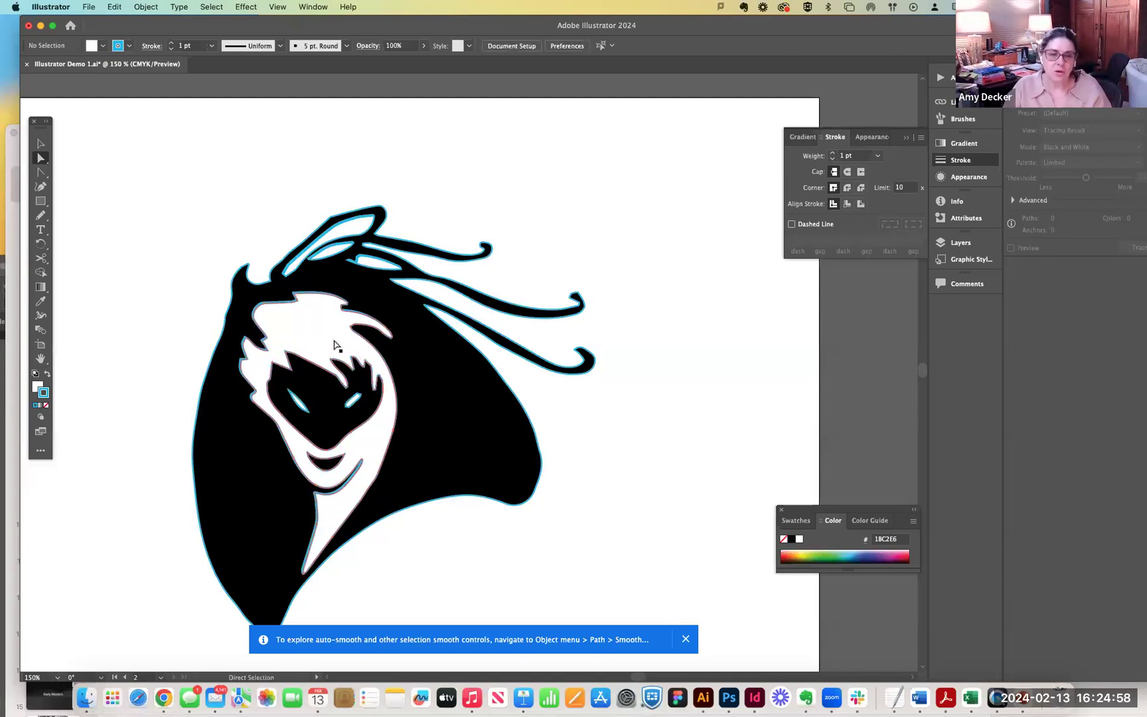
Fine-tune the black cloak shape's position against the white face outline, placing it at about X 429.6 pt, Y 275.9 pt.
mouse_move(479, 401)
left_mouse_down()
mouse_move(804, 388)
mouse_move(547, 381)
mouse_move(456, 397)
left_mouse_up()
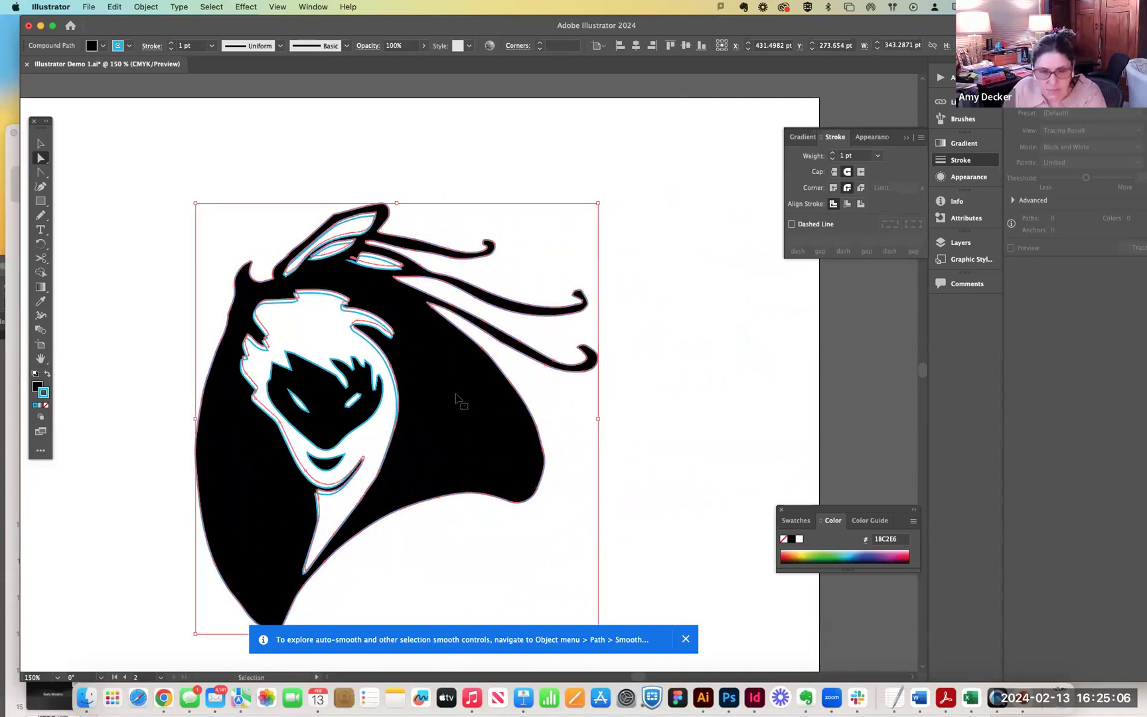
key("super+equal")
key("super+equal")
key("super+equal")
left_click_drag(539, 235, 542, 236)
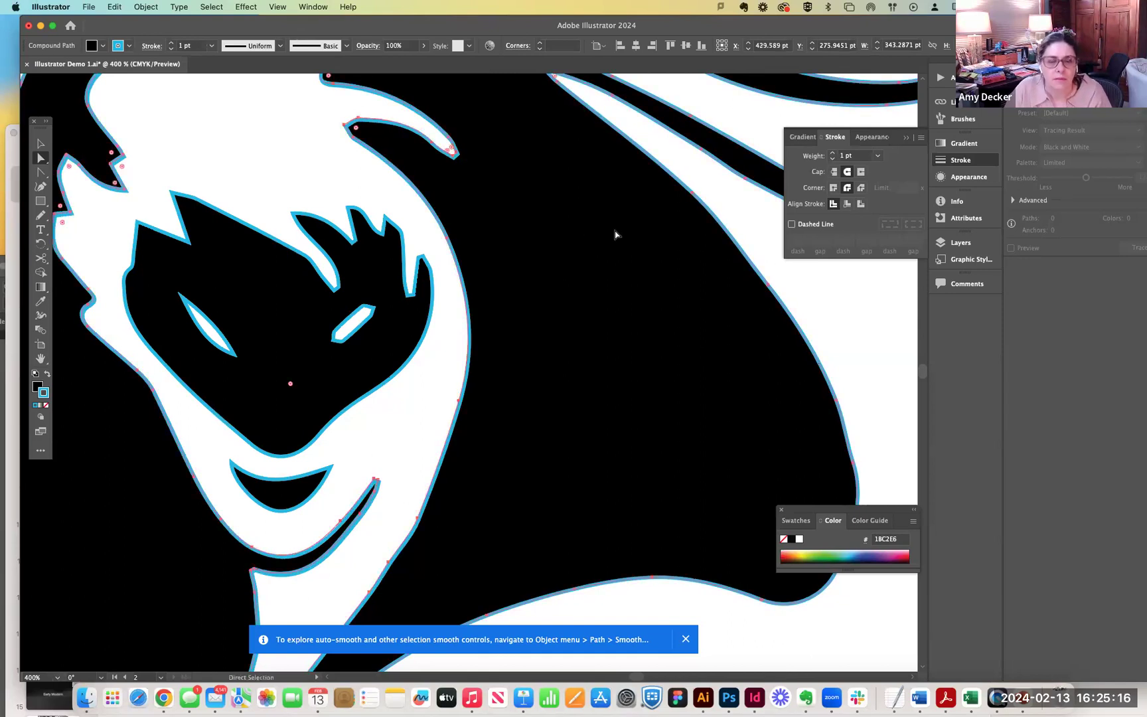
Try nudging the cloak shape down and right in small increments, reverse each nudge and deselect the shape.
key("Down")
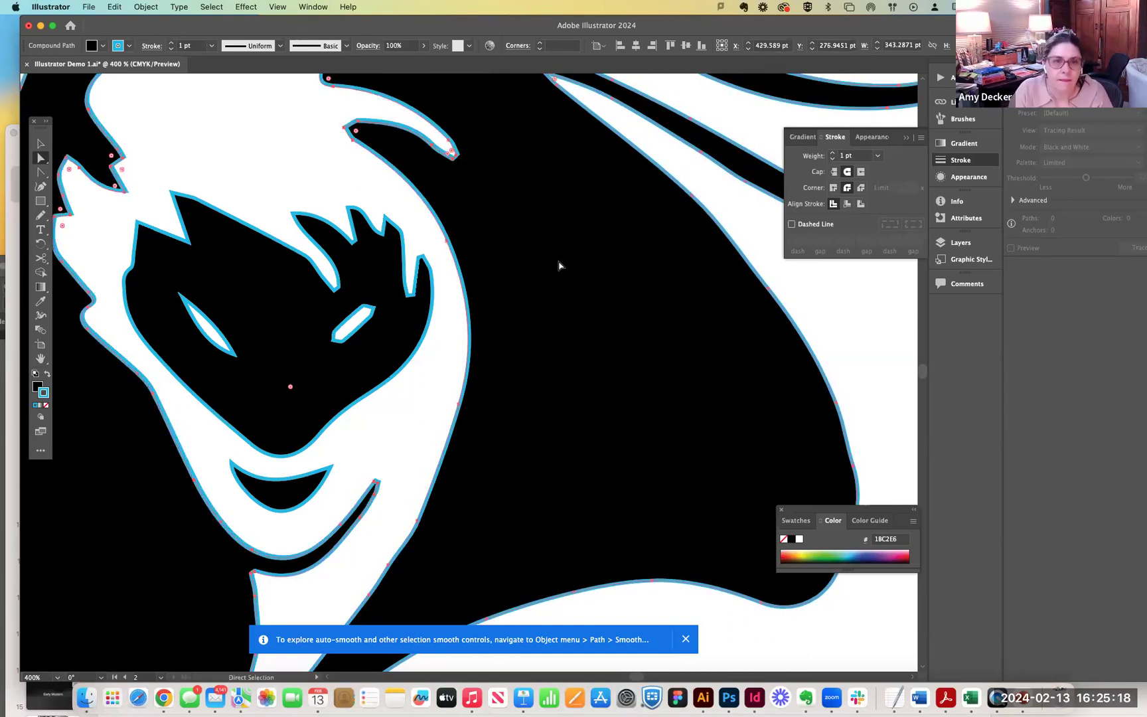
key("Up")
key("Right")
key("Left")
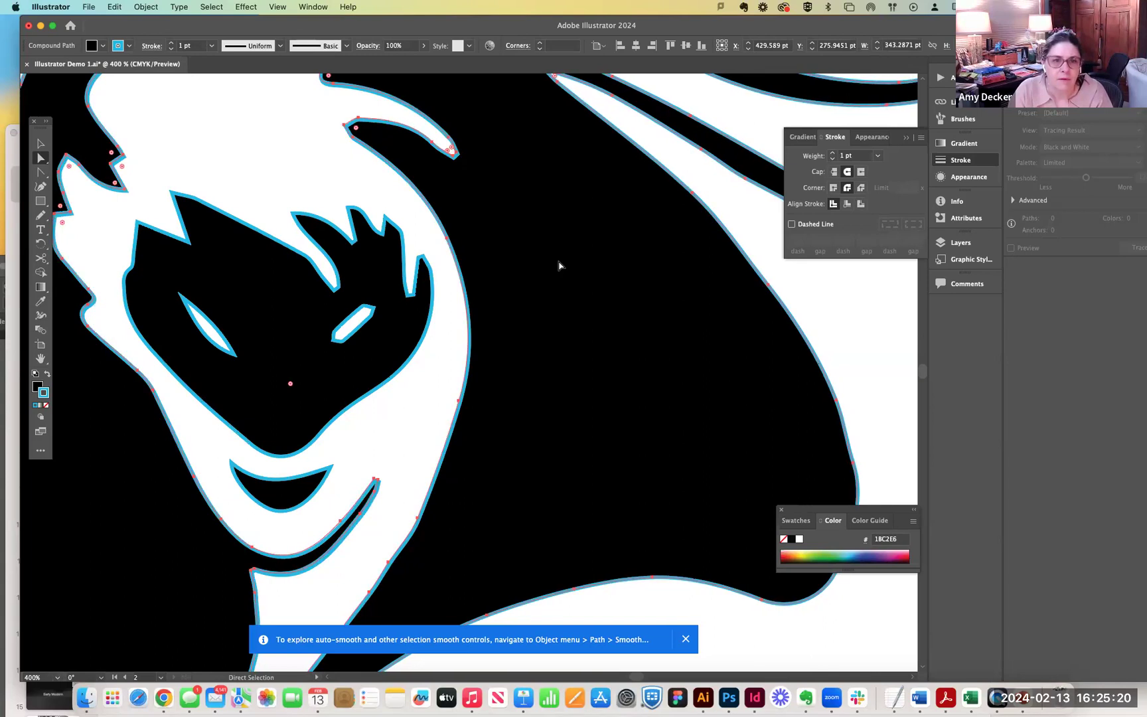
key("super+minus")
key("super+minus")
key("super+minus")
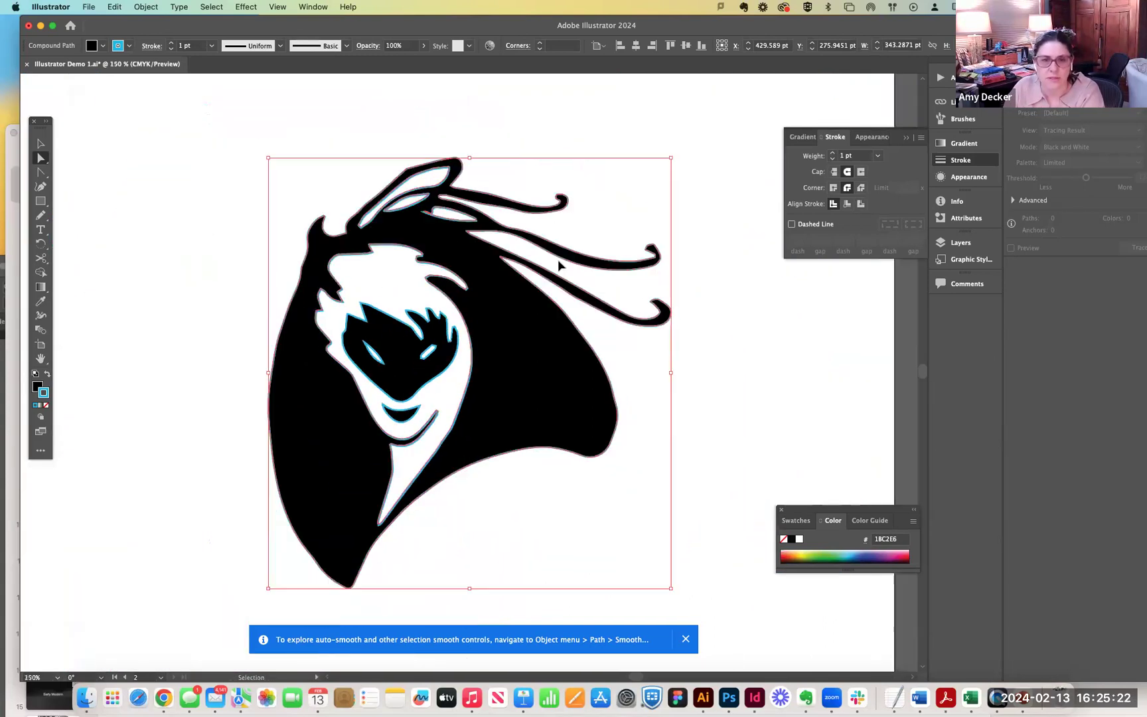
left_click(250, 191)
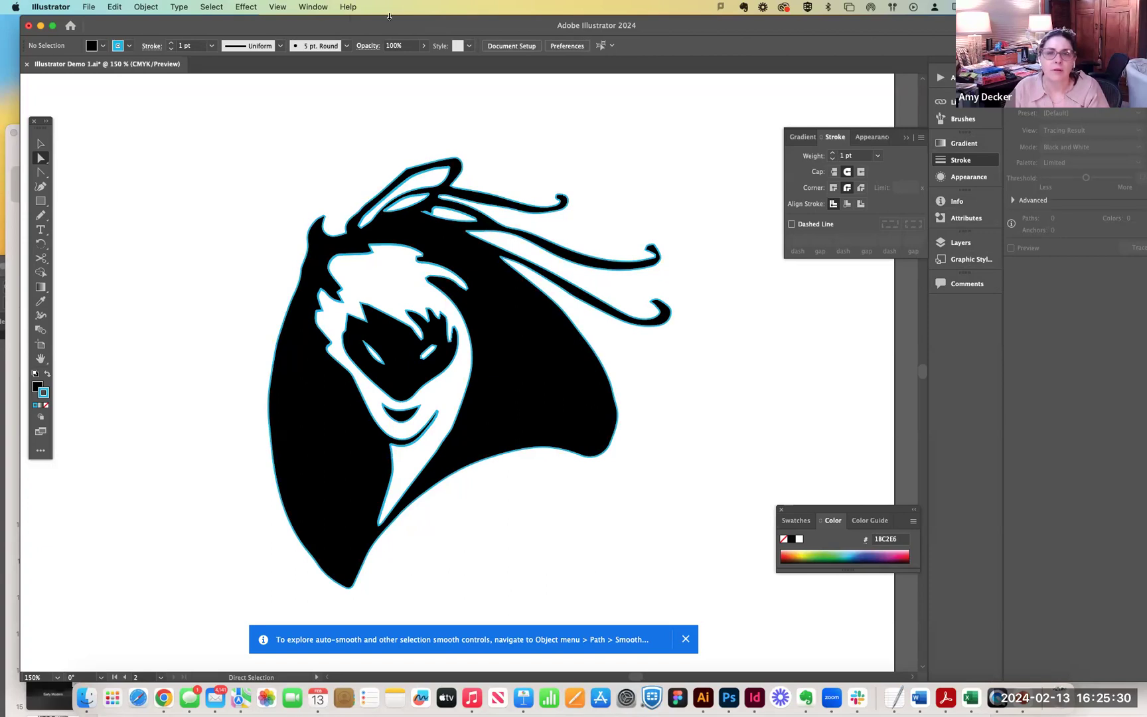
Show the Align panel and place it directly below the Stroke panel.
left_click(320, 7)
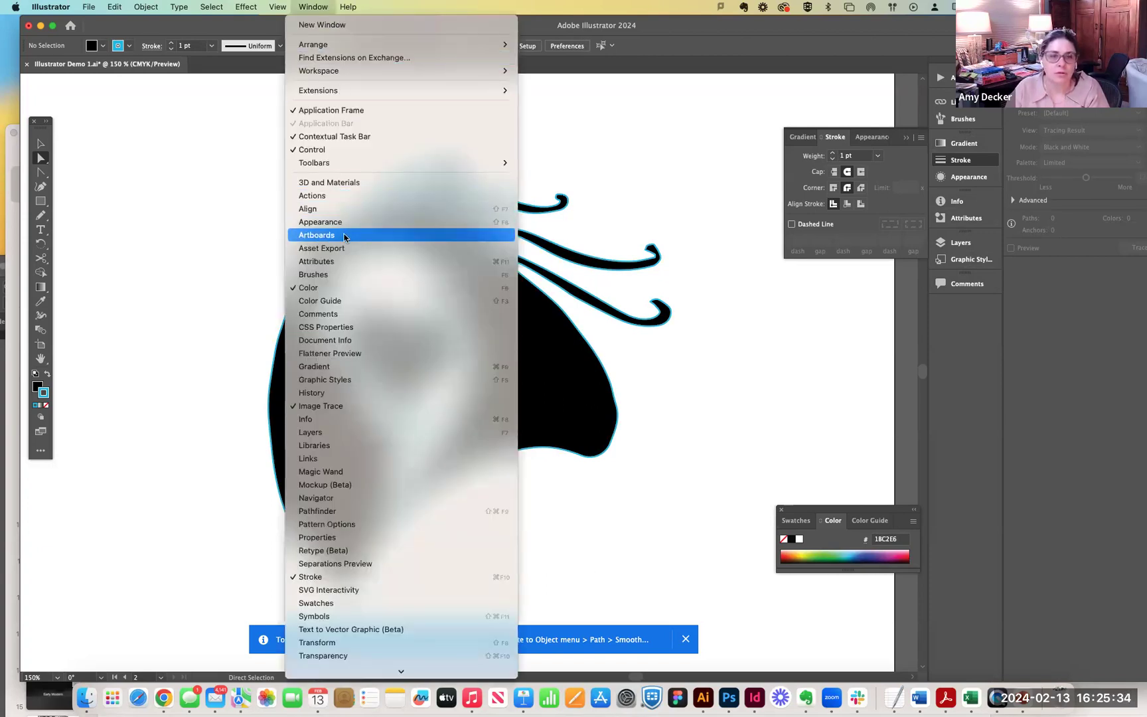
left_click(332, 208)
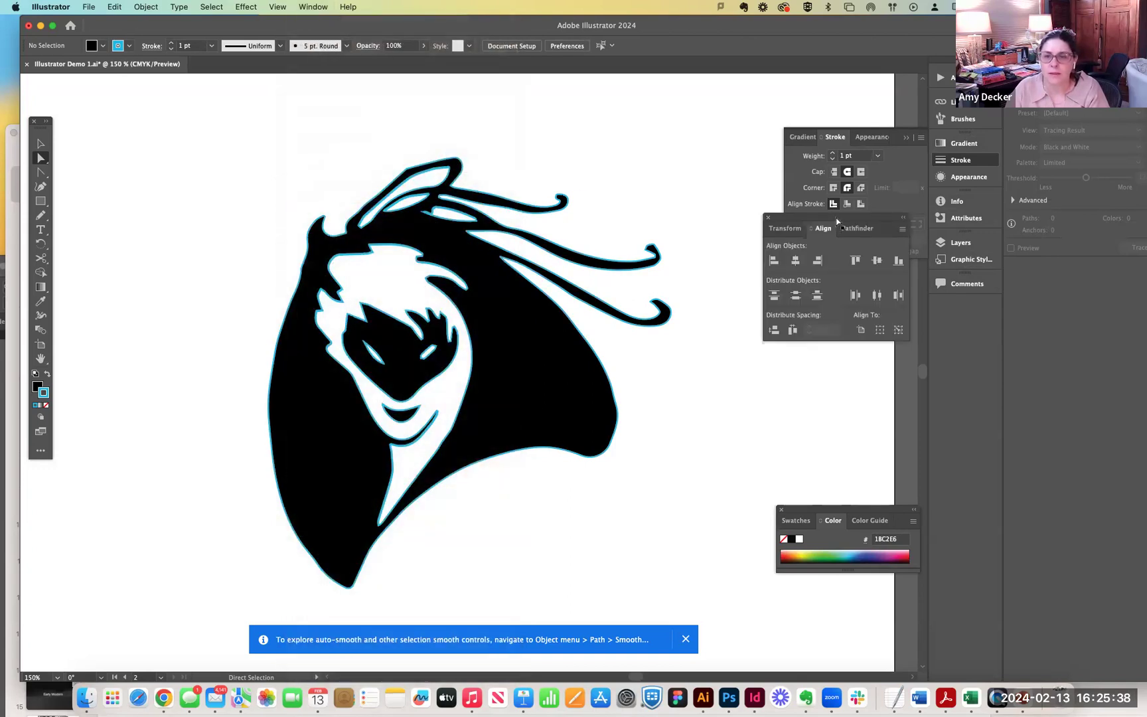
left_click_drag(837, 216, 855, 261)
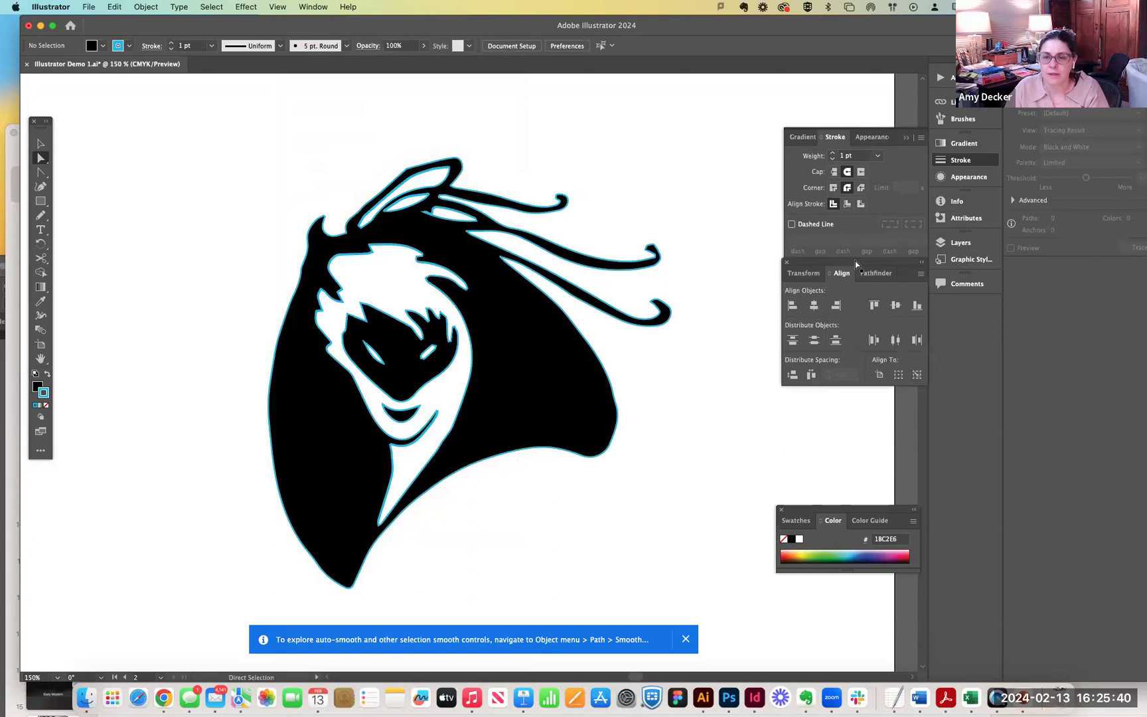
Try aligning all of the figure's anchor points to their horizontal center, and undo the alignment.
left_click_drag(466, 282, 568, 405)
key("super+z")
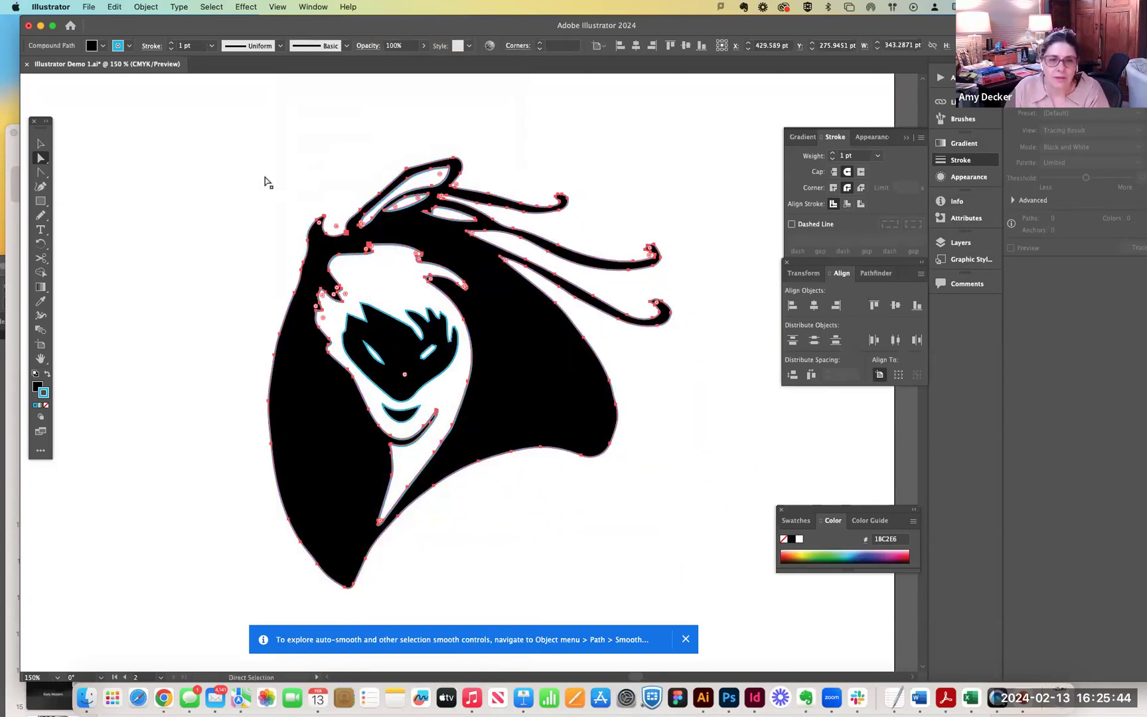
left_click_drag(236, 123, 650, 556)
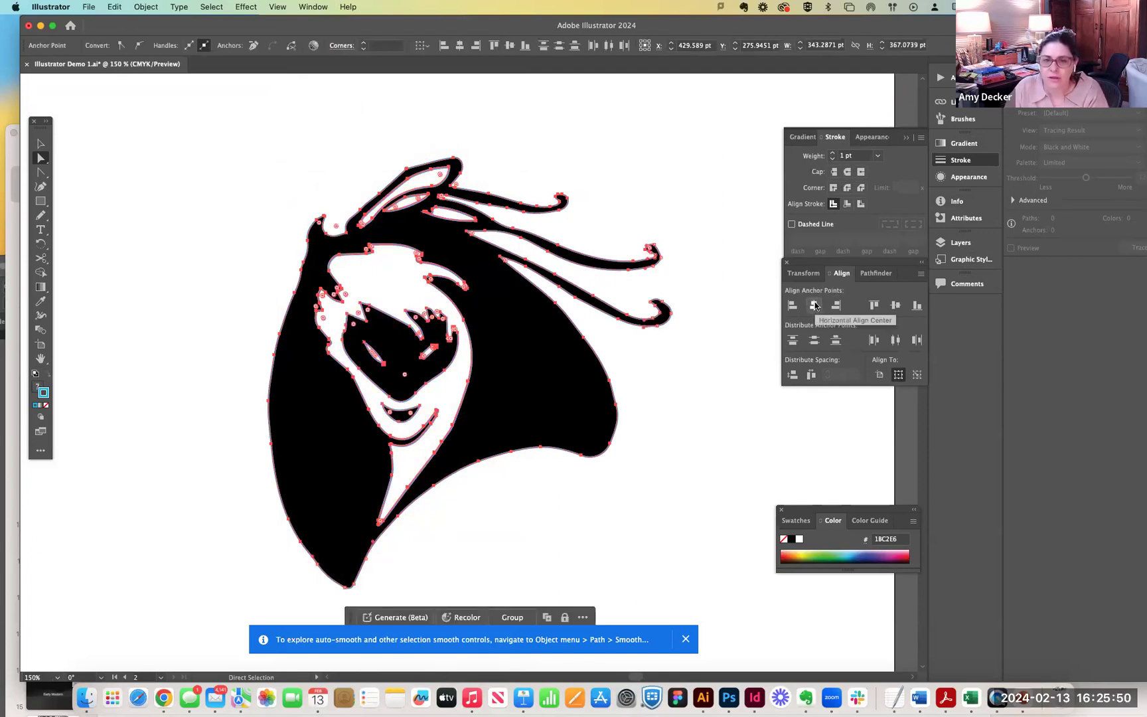
left_click(814, 304)
key("super+z")
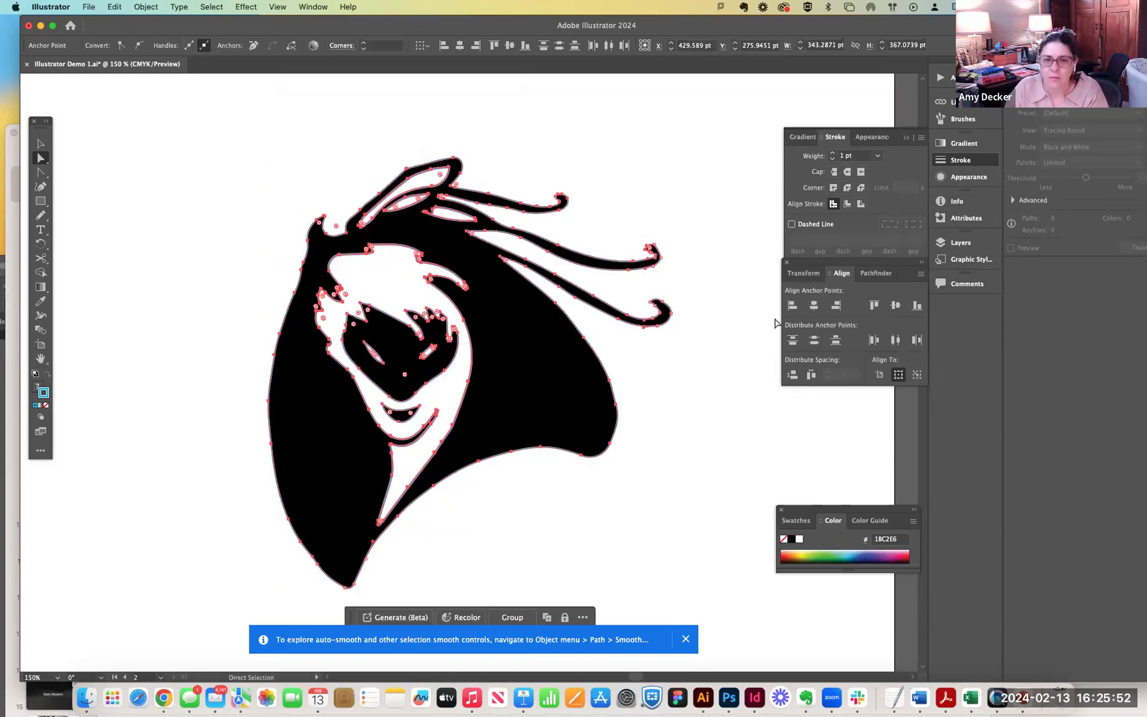
Select all the figure's shapes as whole objects, try aligning them to their horizontal centers, and undo it.
left_click(121, 227)
left_click(40, 144)
left_click_drag(180, 136, 688, 534)
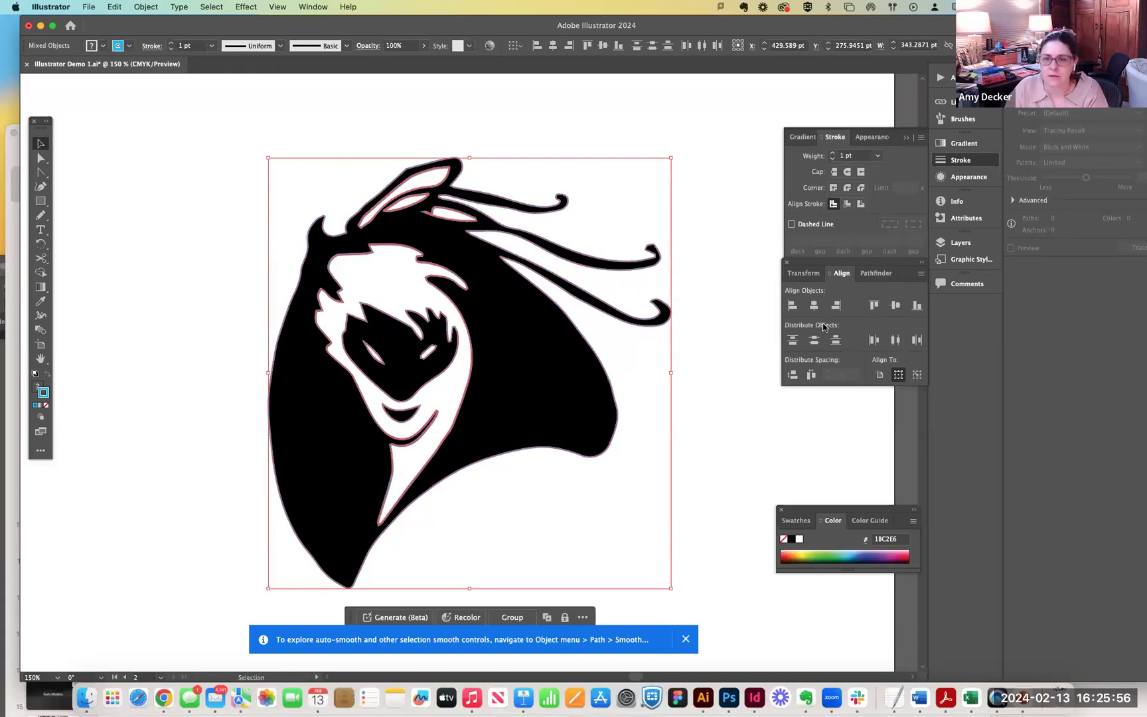
left_click(813, 305)
key("super+z")
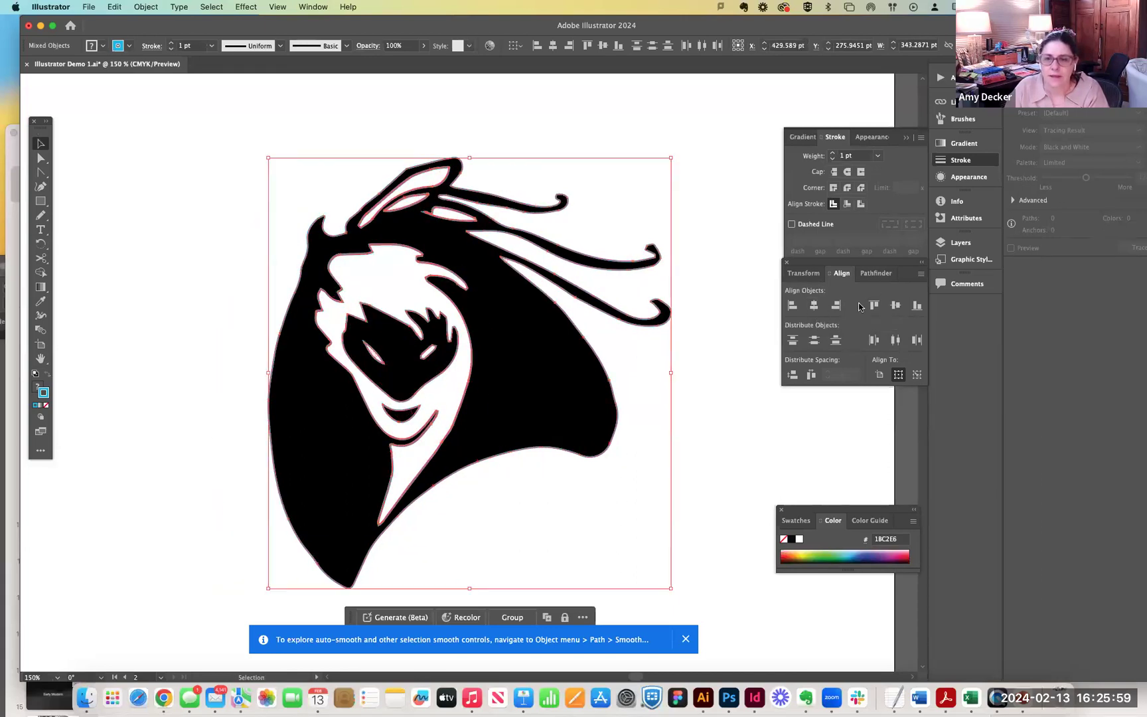
Try distributing the figure's shapes by their vertical centers, undo it and clear the selection.
left_click(815, 341)
key("super+z")
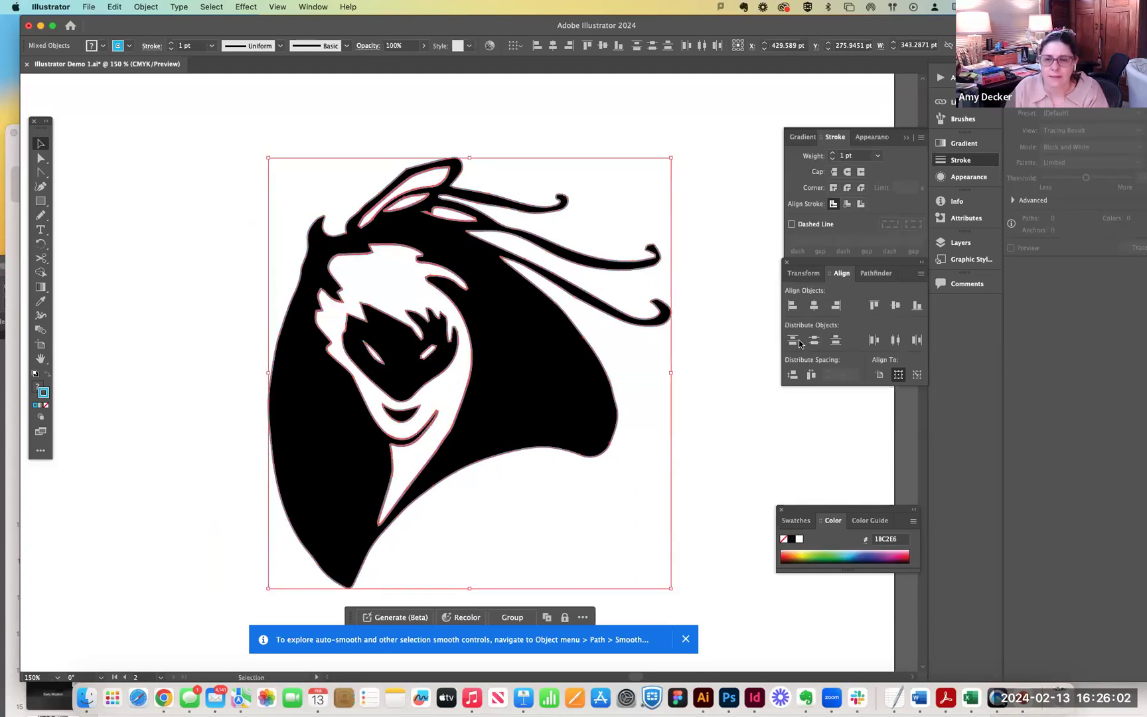
left_click(755, 359)
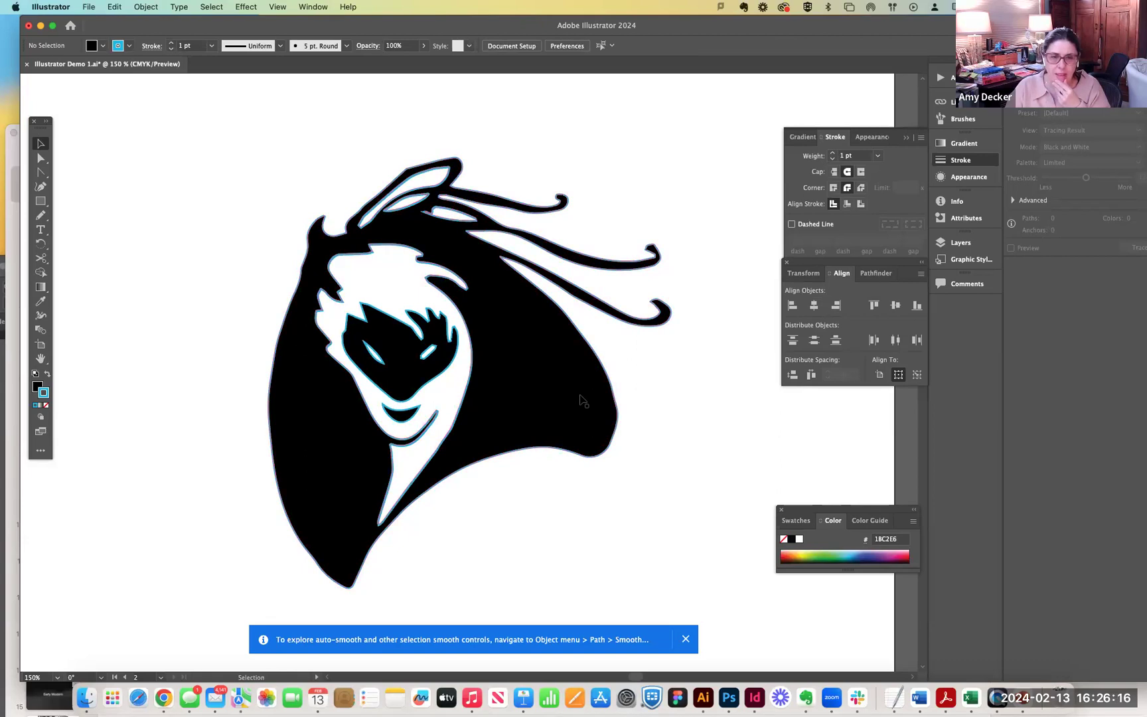
Remove the black cloak shape's fill and inspect the remaining outlines around the face at 800% zoom.
scroll(516, 376, "up", 1)
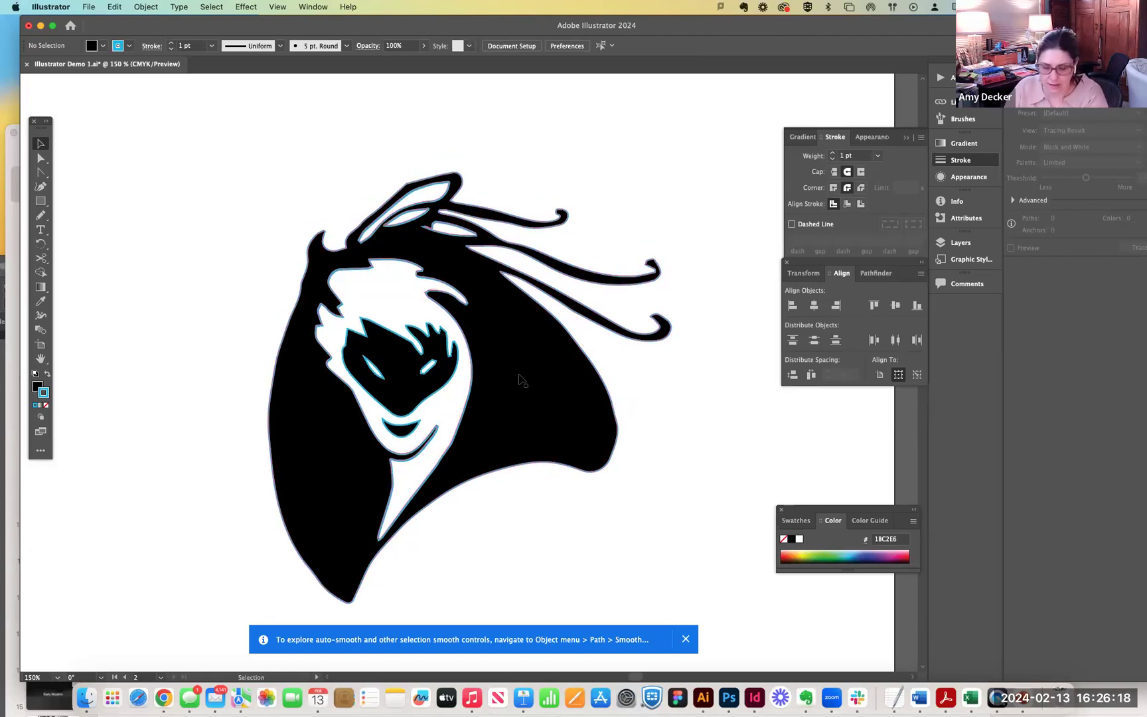
key("super+equal")
key("super+a")
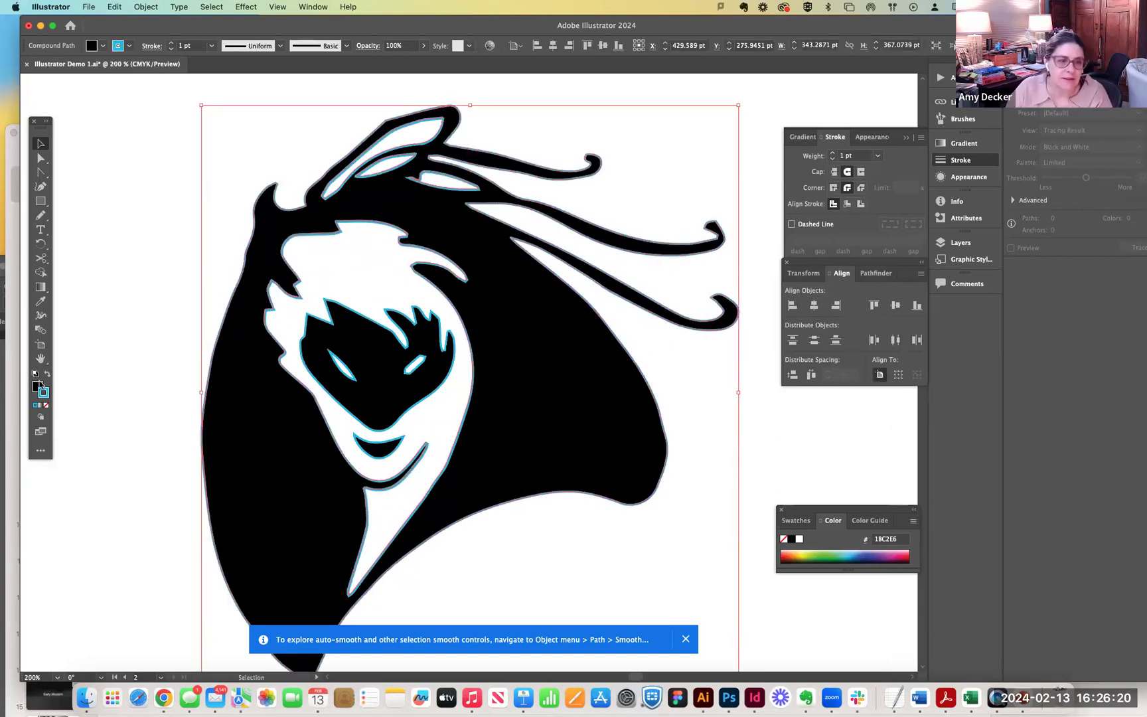
left_click(47, 406)
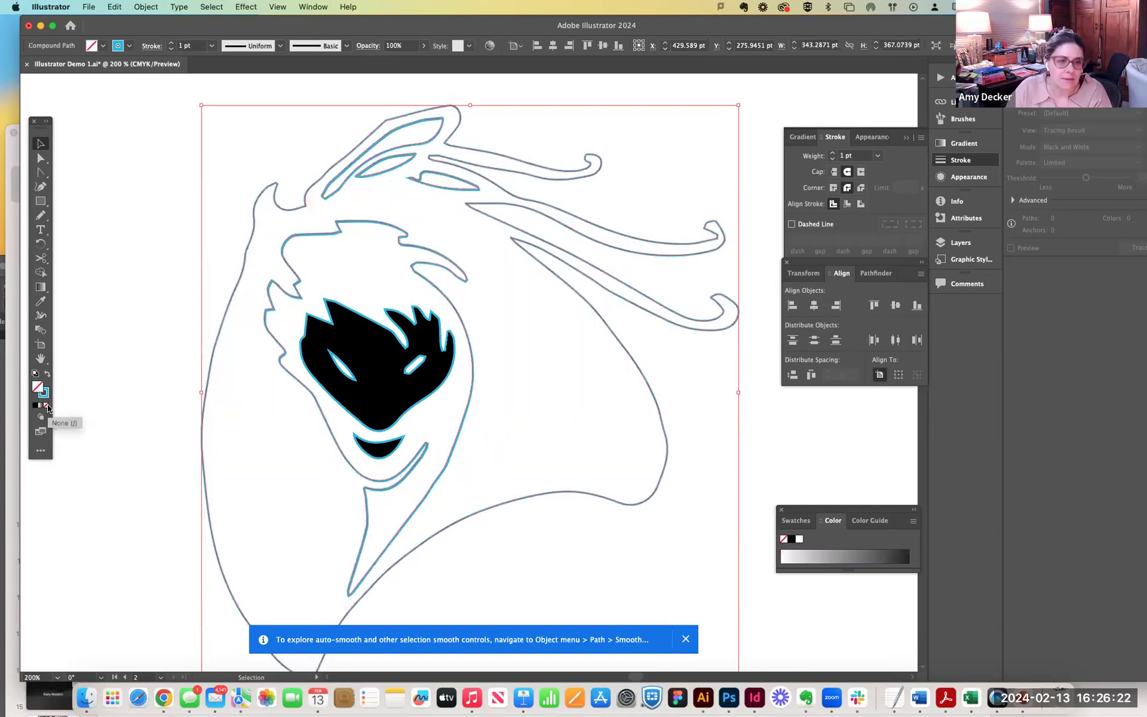
left_click(91, 145)
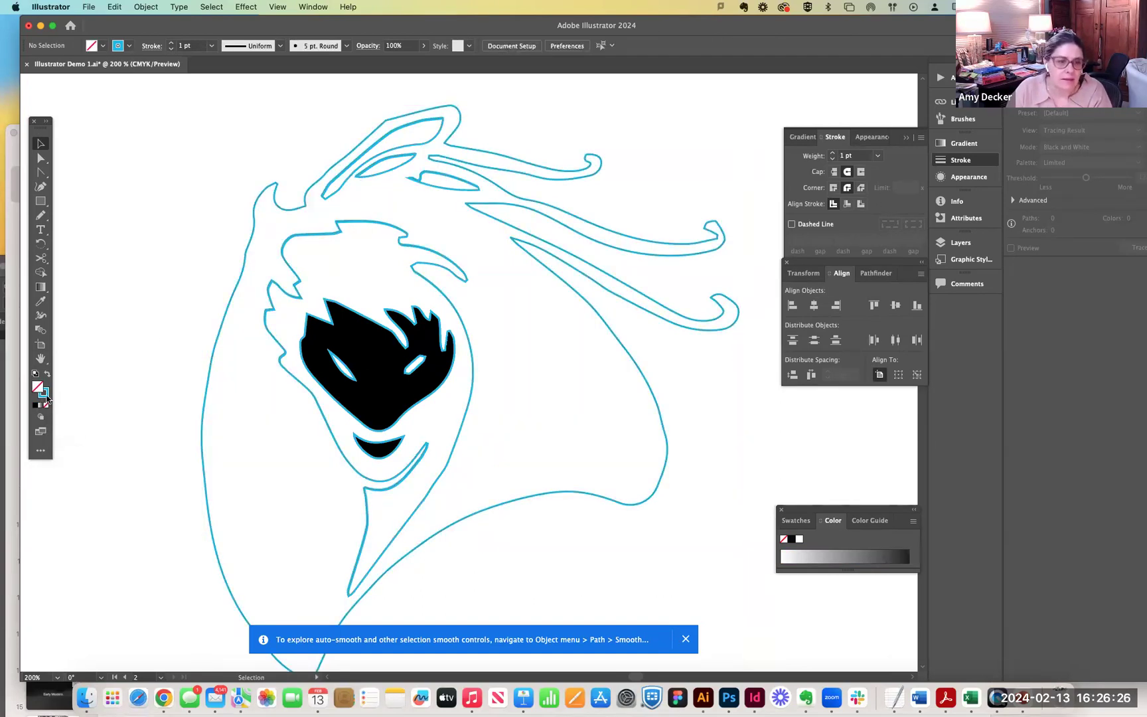
key("super+equal")
key("super+equal")
key("super+equal")
key("super+equal")
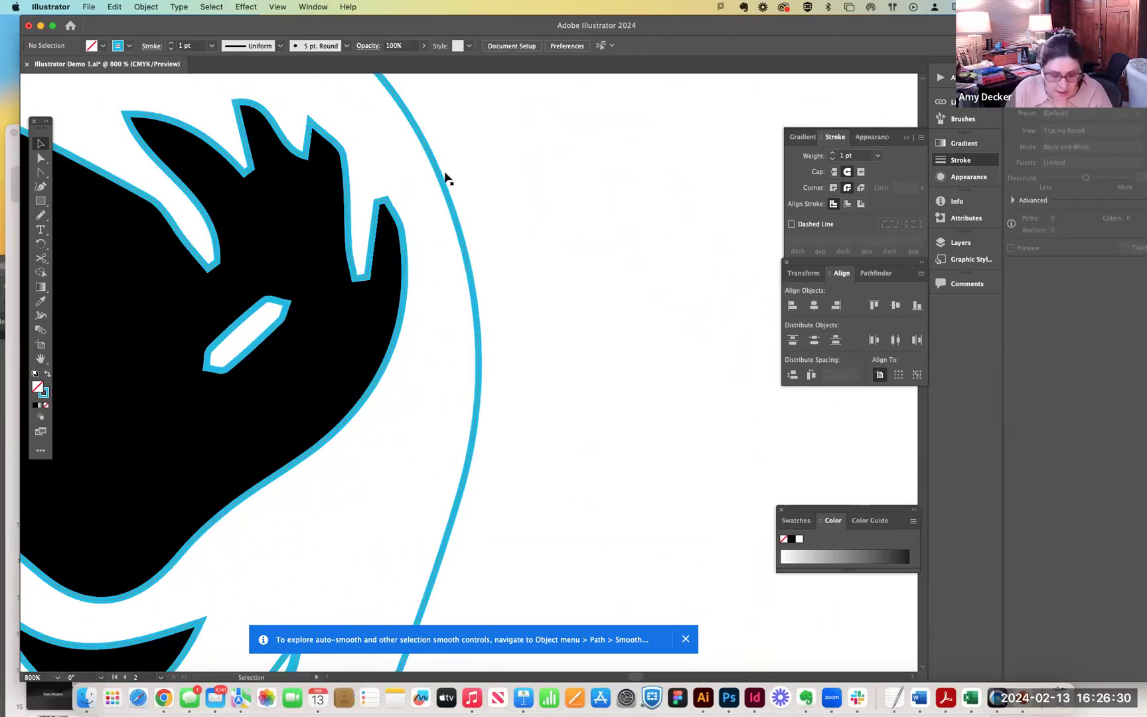
Undo the removal of the cloak shape's fill.
left_click(446, 176)
key("z")
key("super+minus")
key("super+minus")
key("super+minus")
key("super+minus")
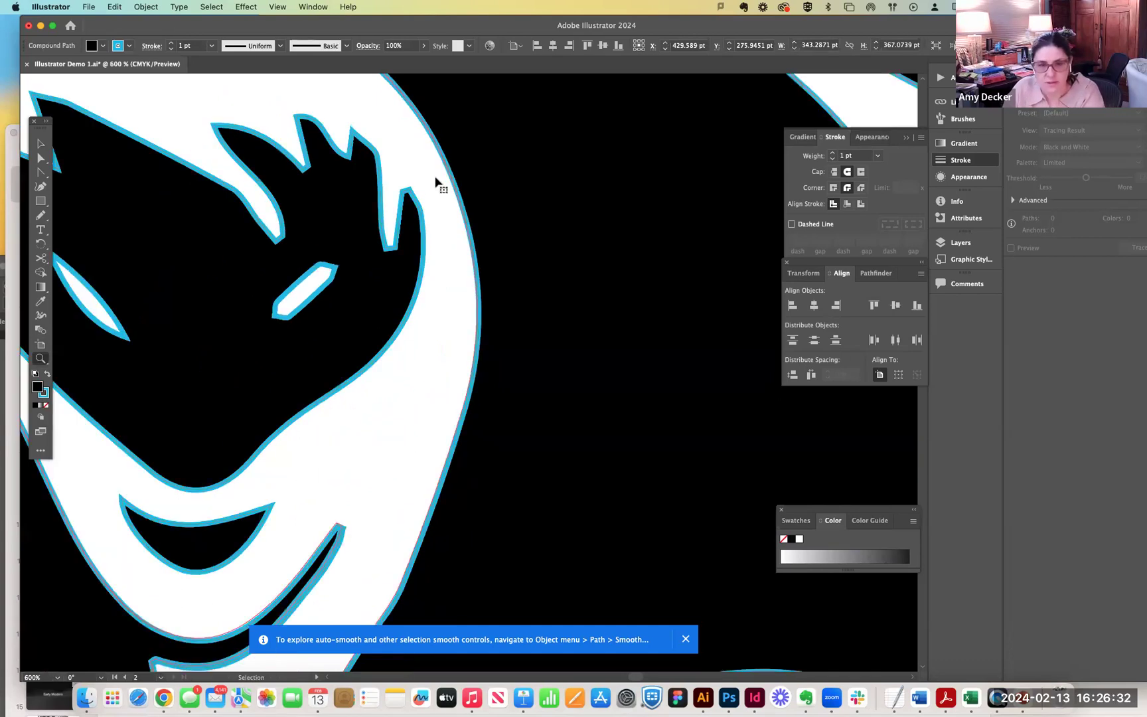
left_click(156, 286)
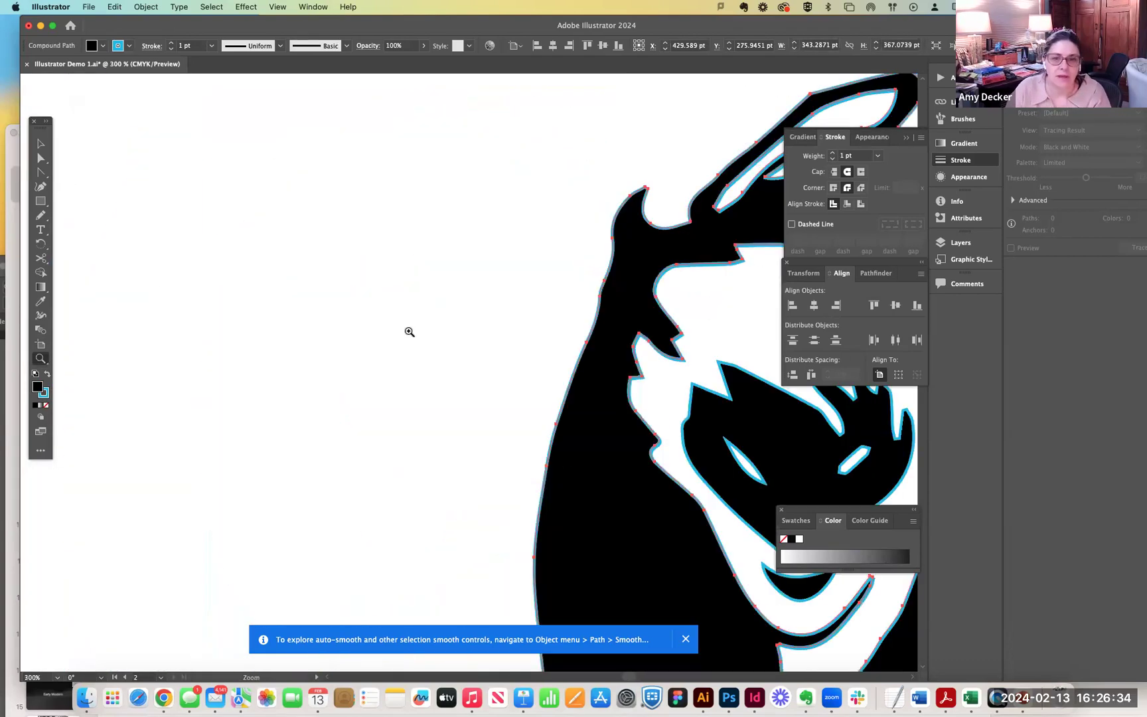
key("super+minus")
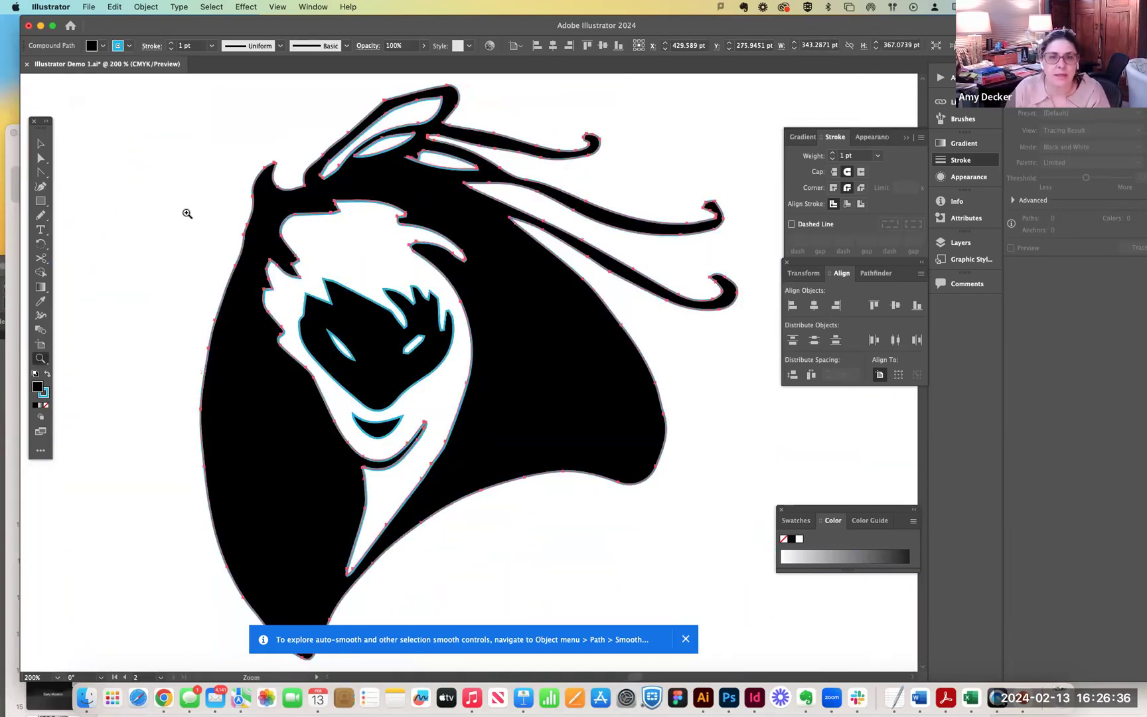
left_click_drag(187, 213, 209, 215)
left_click(171, 188)
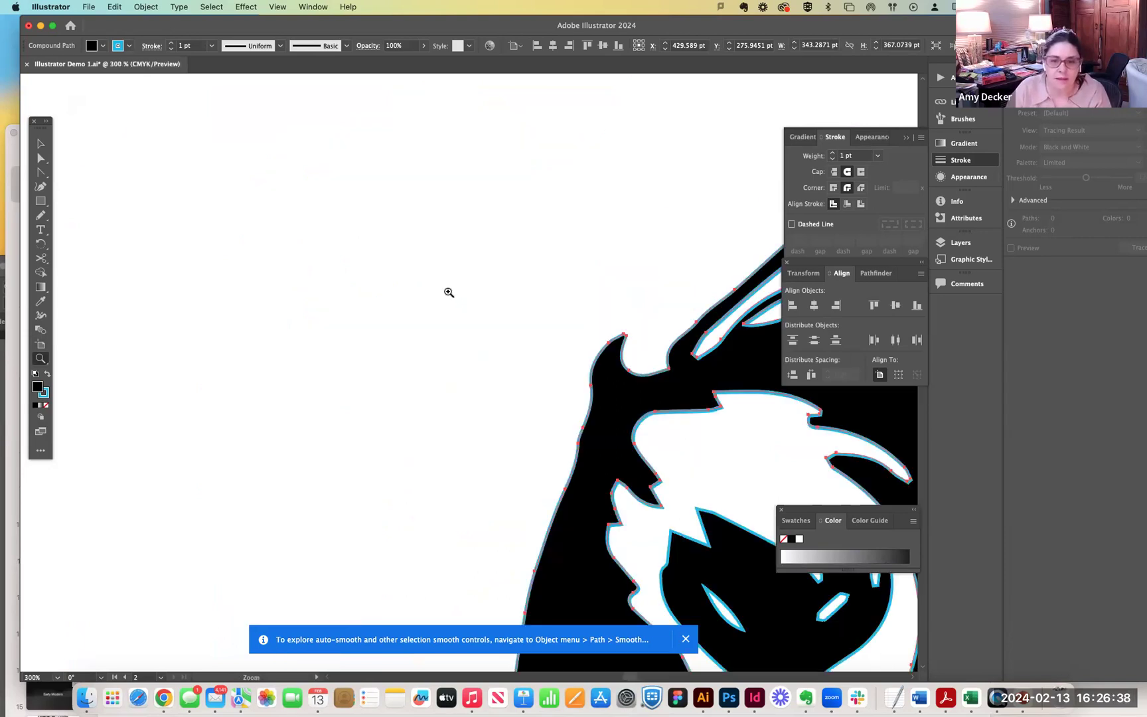
key("super+minus")
Select the black cloak shape as a whole and nudge it right to X 430.589 pt.
left_click(40, 143)
left_click(229, 179)
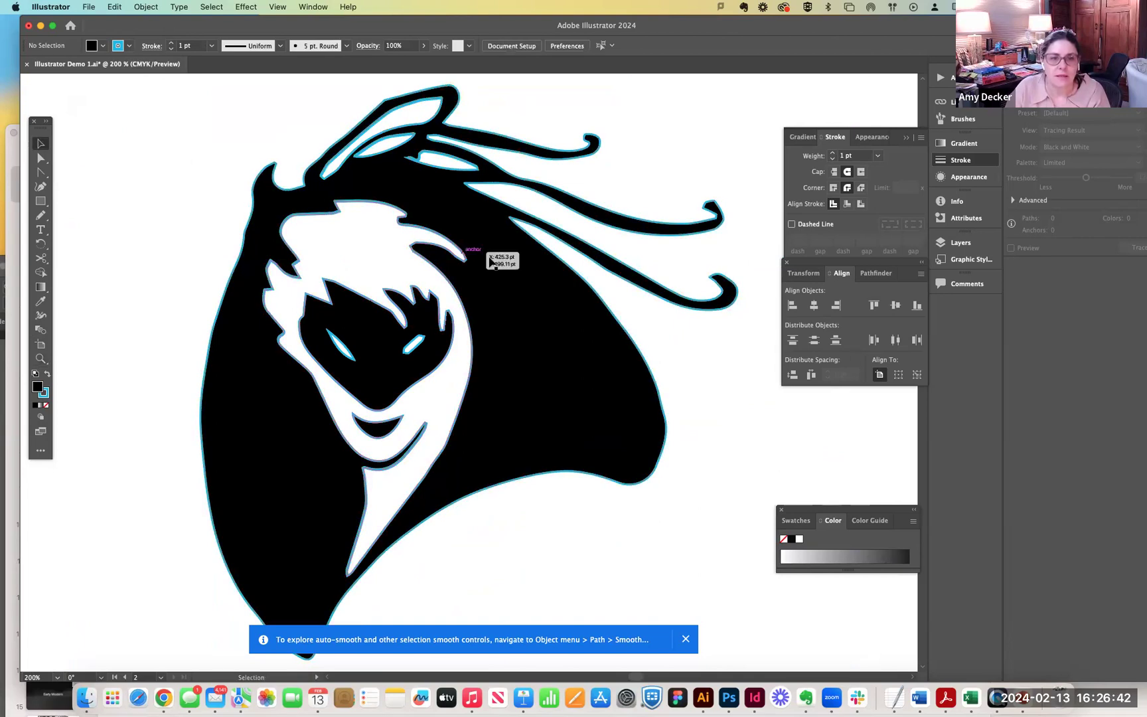
left_click(508, 302)
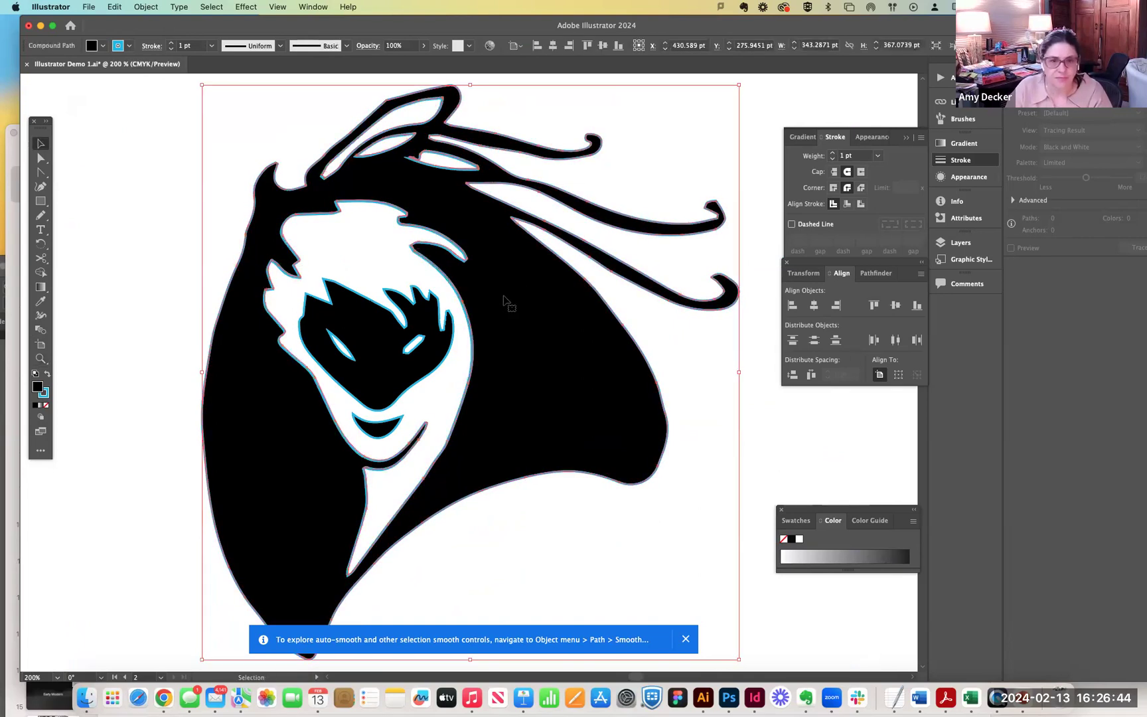
Shift the black cloak shape left to X 428.298 pt and show the artwork in Outline view with nothing selected.
left_click_drag(501, 303, 499, 302)
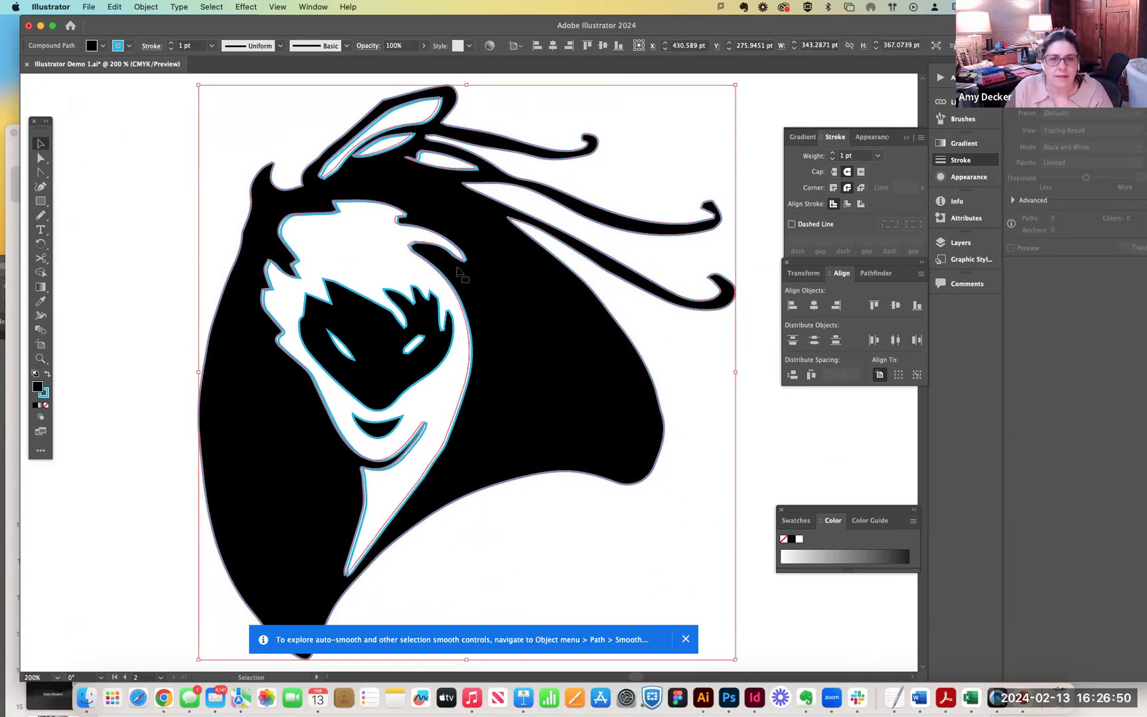
left_click_drag(122, 97, 739, 579)
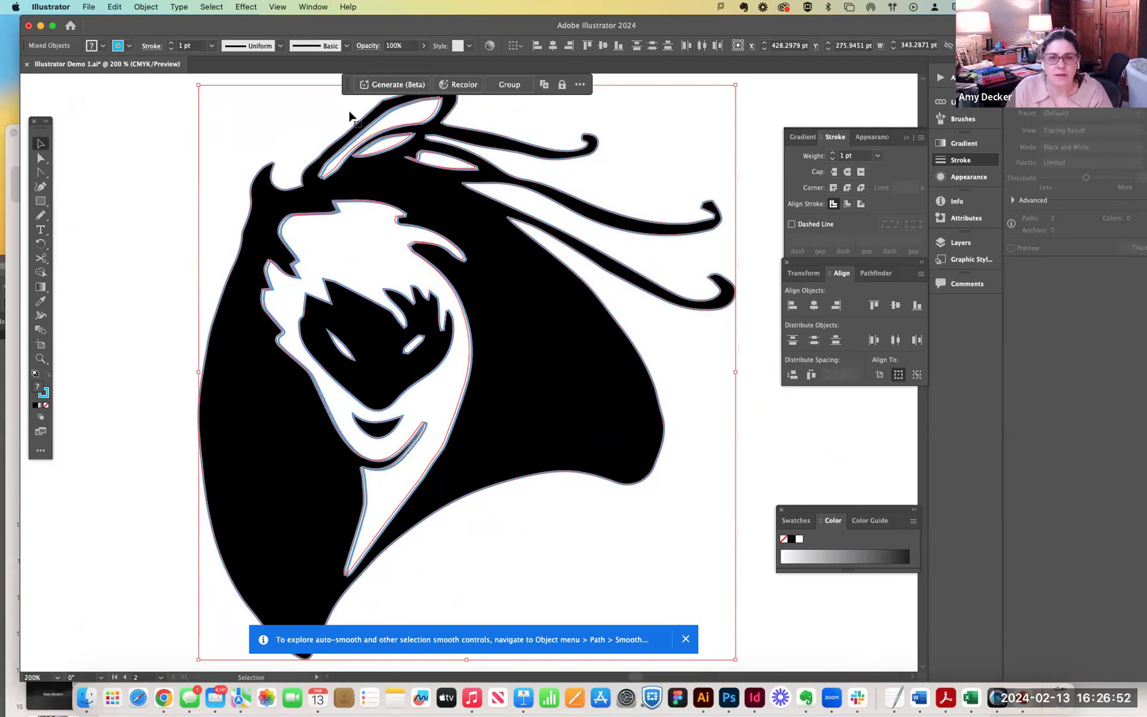
left_click(279, 6)
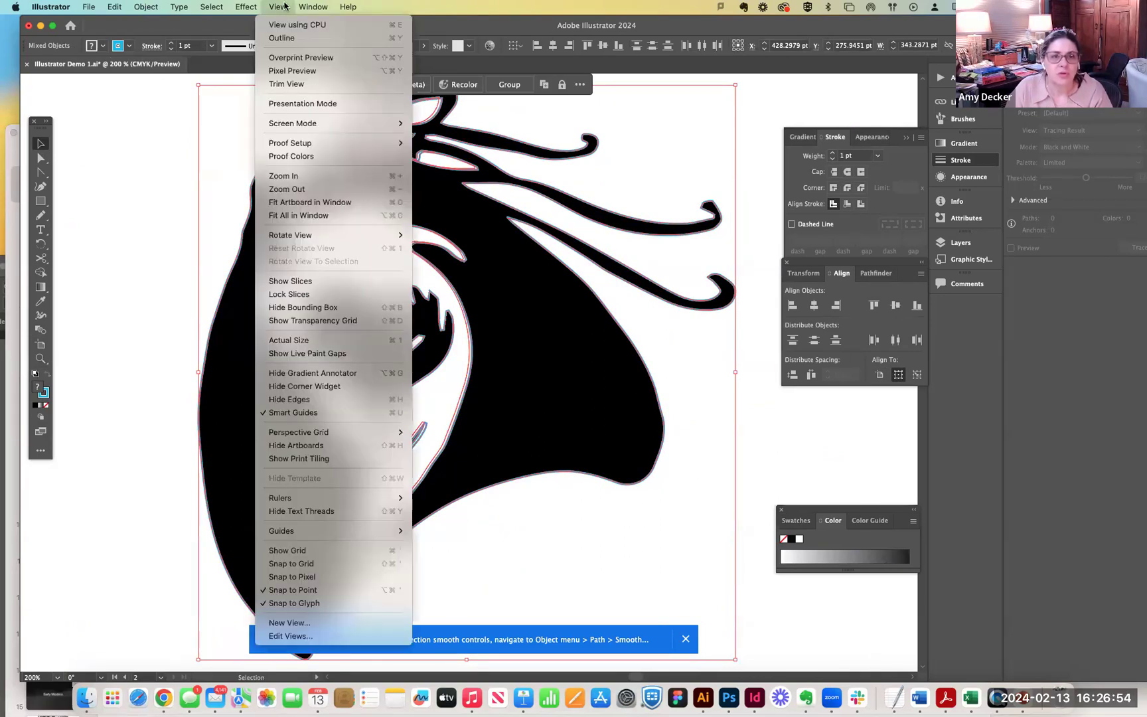
left_click(284, 40)
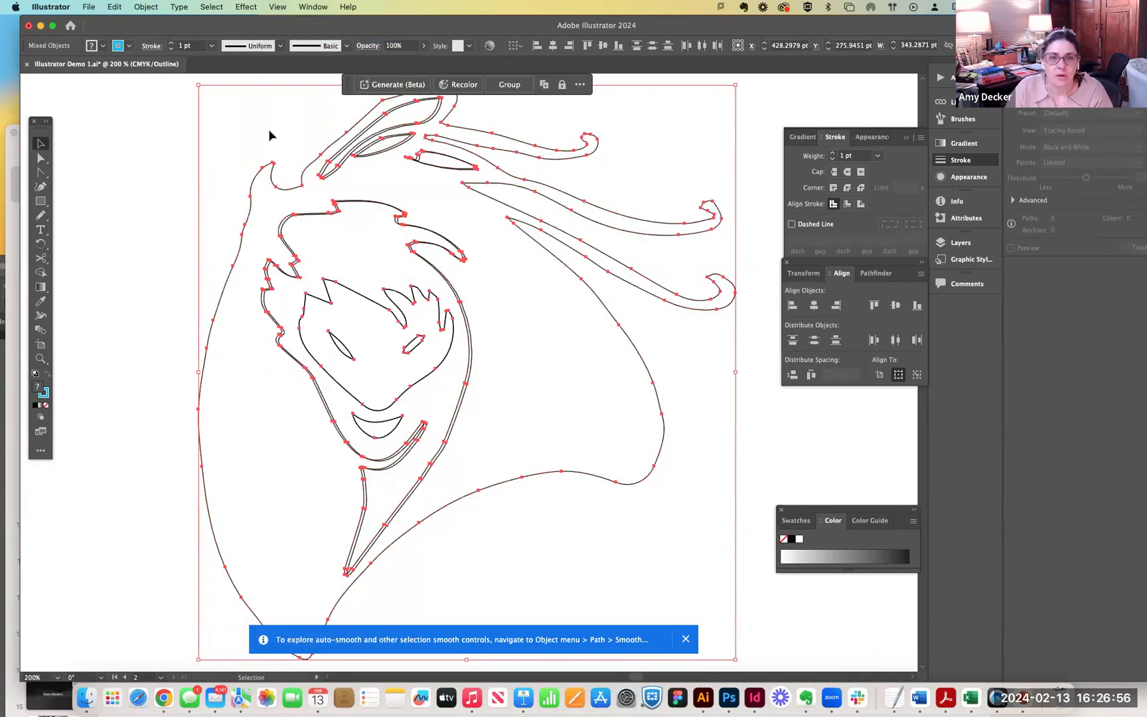
left_click(142, 188)
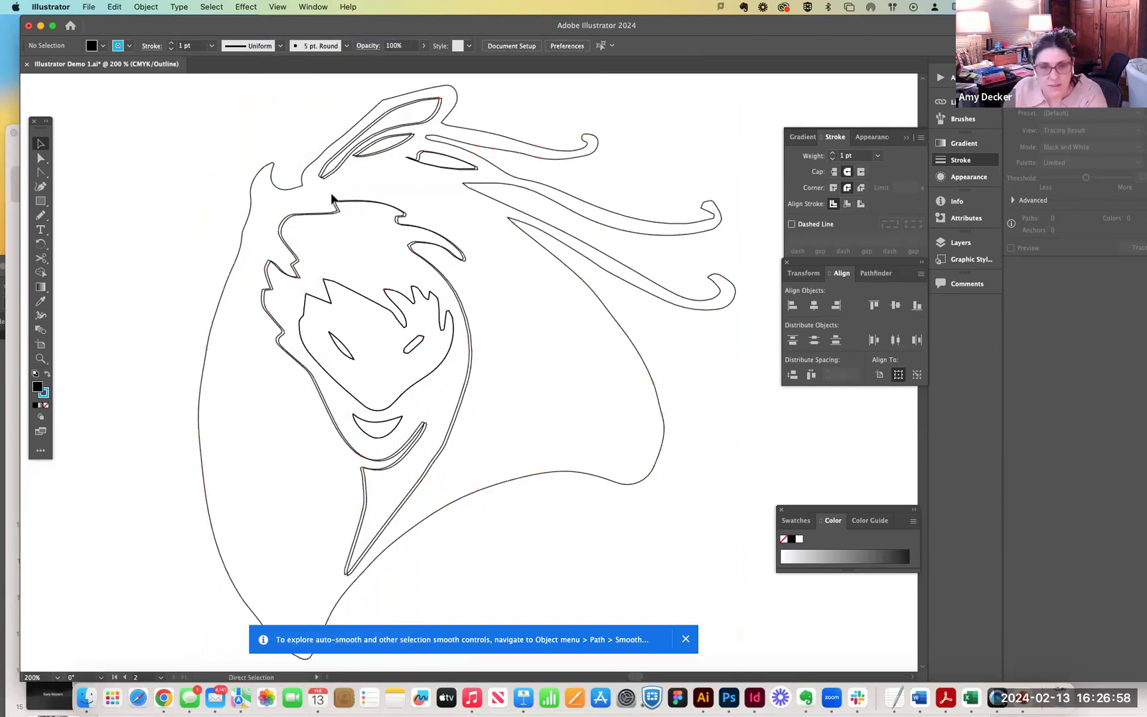
Move the white face shape to X 363.359 pt so its outer edge meets the cloak's opening.
key("super+equal")
key("super+equal")
key("super+equal")
left_click_drag(474, 235, 464, 239)
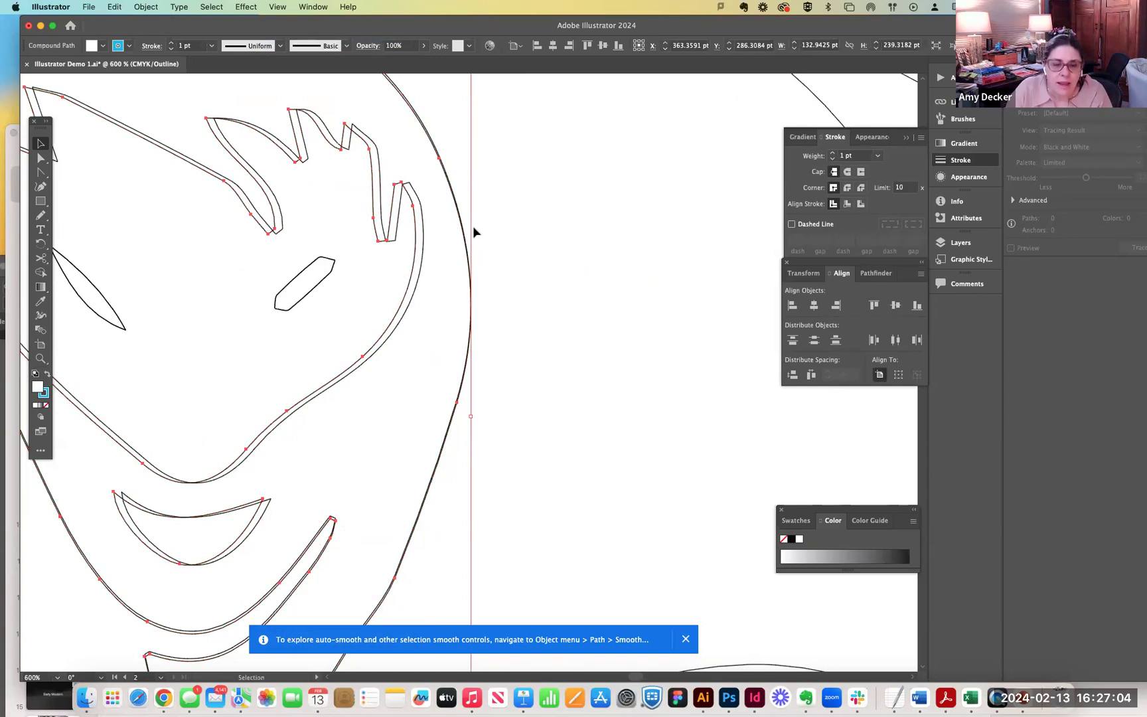
Shift the cloak outline to X 429.830 pt so its hair cut-outs meet the separate white hair shapes.
key("a")
key("super+minus")
key("super+minus")
key("space")
left_click_drag(443, 236, 288, 586)
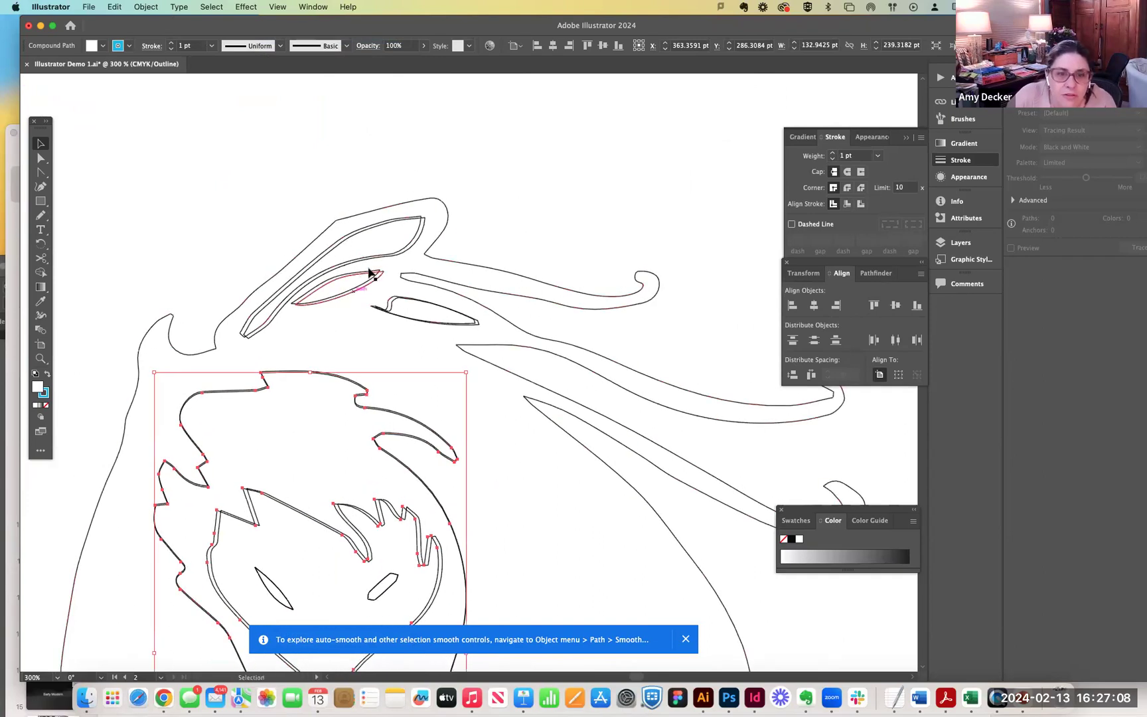
left_click(414, 235)
left_click_drag(418, 238, 418, 233)
left_click_drag(341, 298, 346, 296)
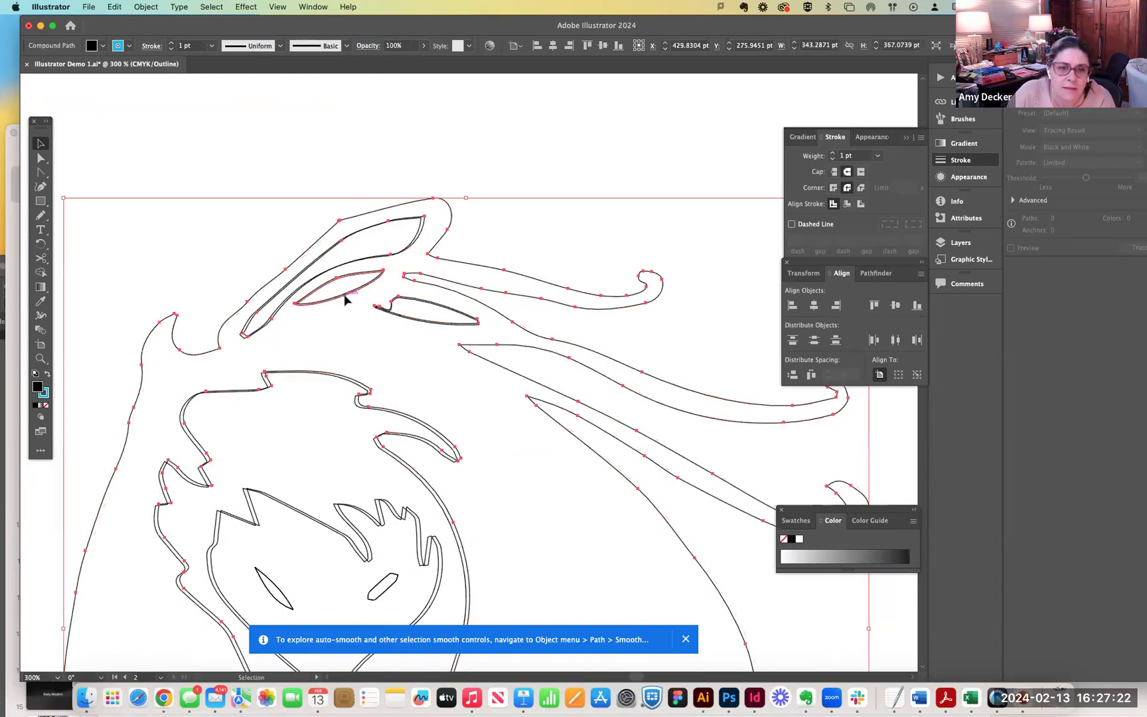
Move the white face shape to X 364.892 pt so its opening lines up with the mask outline.
left_click(41, 158)
left_click(178, 133)
left_click(41, 144)
left_click_drag(248, 512, 254, 510)
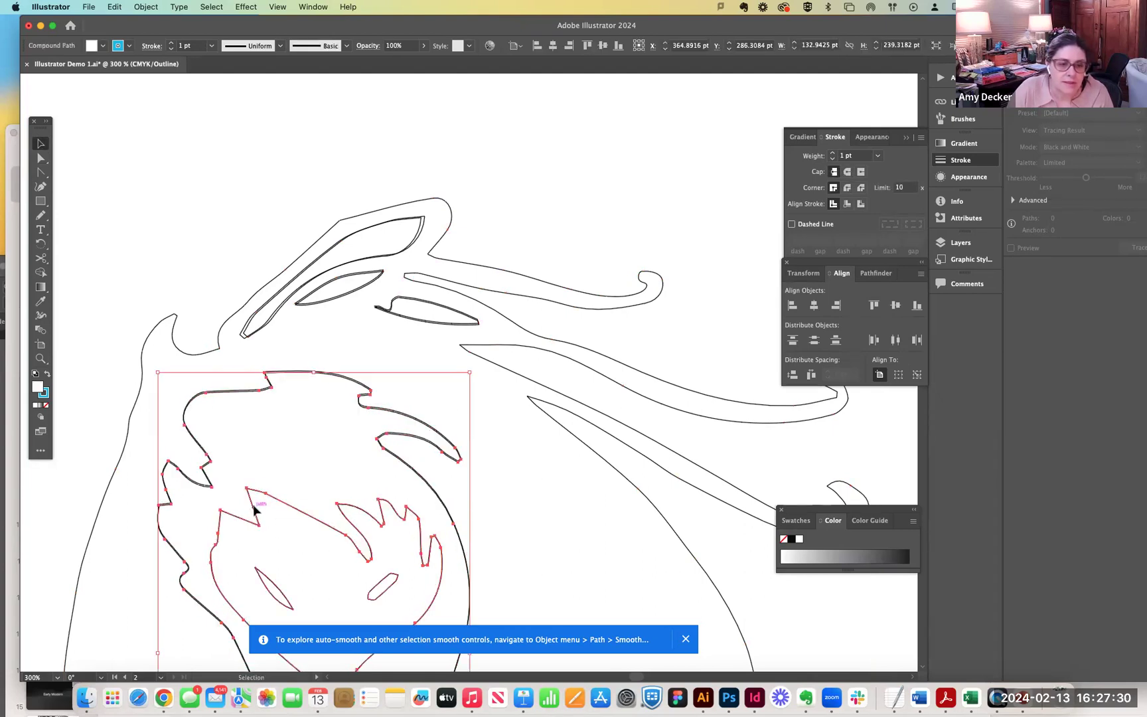
left_click(590, 319)
Fine-tune the white face shape's vertical position to Y 285.733 pt around the mouth and chin.
scroll(525, 172, "down", 5)
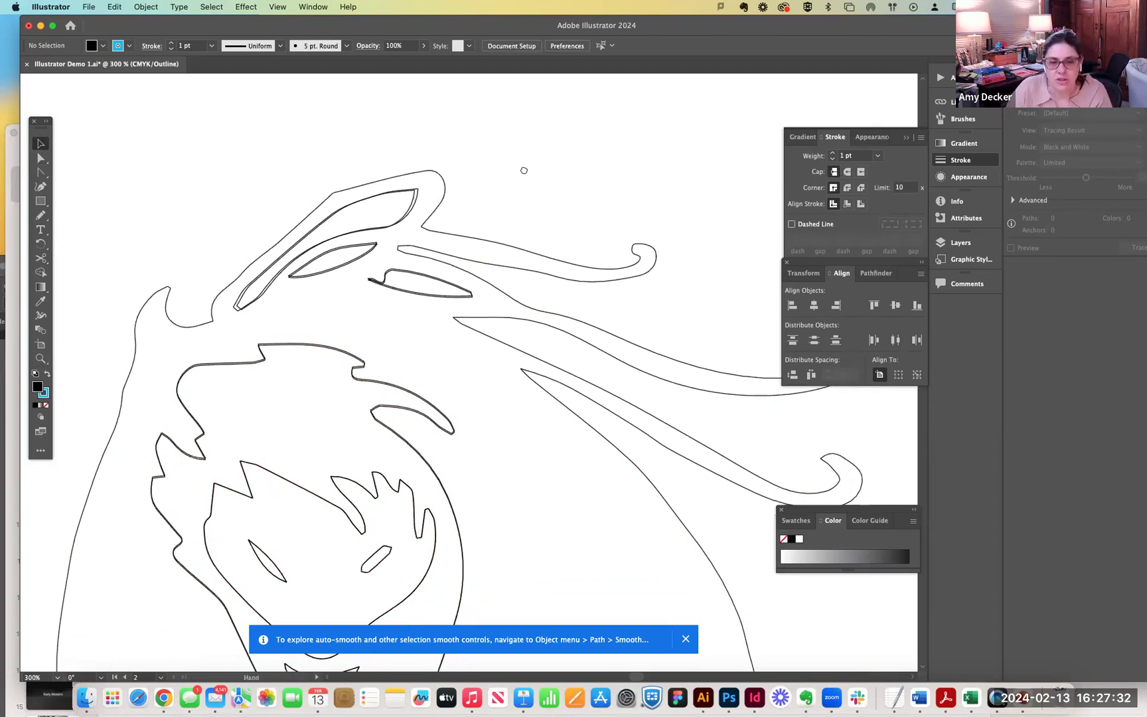
scroll(529, 270, "down", 5)
left_click_drag(349, 487, 353, 480)
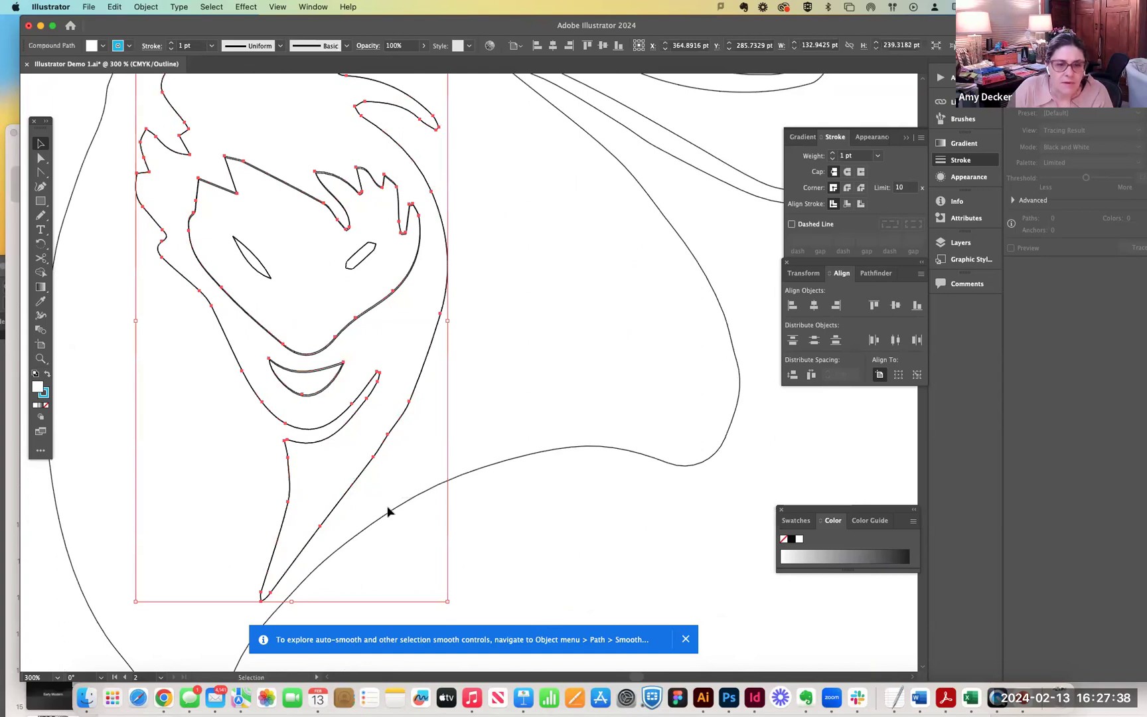
left_click(586, 536)
Align the long white shape in the topmost hair curl with its matching cut-out in the cloak.
scroll(555, 209, "up", 10)
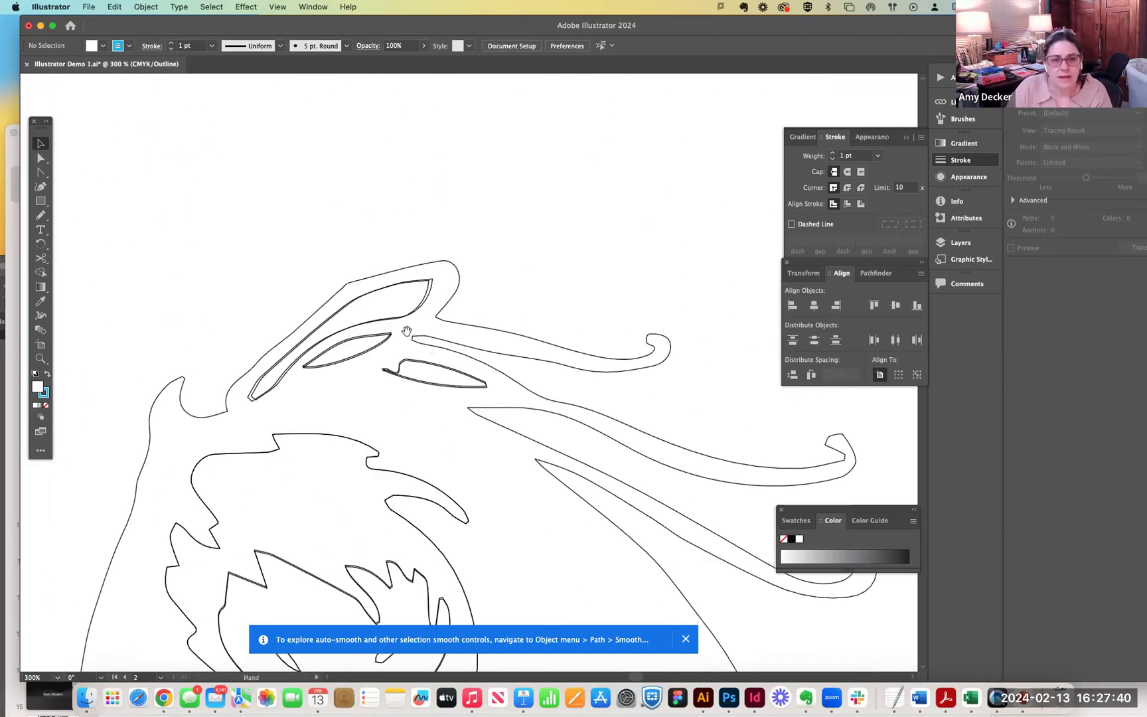
key("super+equal")
key("super+equal")
key("super+equal")
left_click_drag(505, 108, 750, 239)
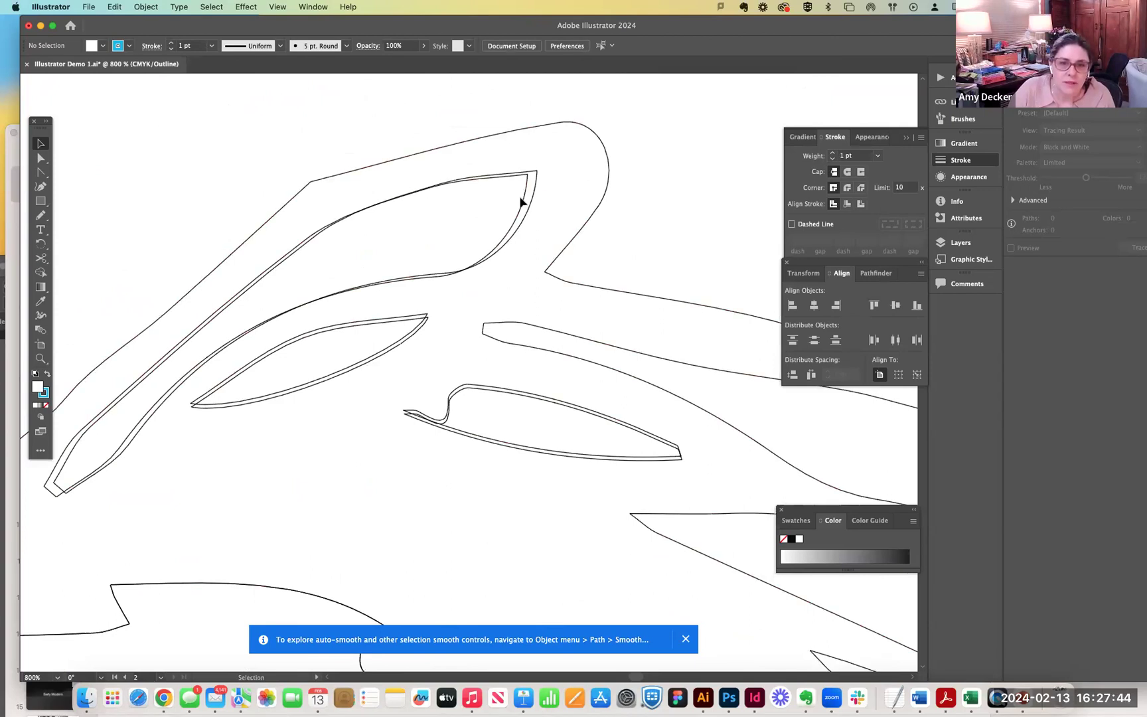
left_click_drag(522, 201, 531, 199)
Align the two smaller white hair slivers with their cloak cut-outs, placing the upper one at X 375.872 pt, Y 130.327 pt.
mouse_move(309, 347)
left_mouse_down()
mouse_move(307, 336)
mouse_move(292, 347)
left_mouse_up()
left_click(253, 380)
left_click(224, 404)
left_click(223, 406)
left_click_drag(223, 406, 225, 402)
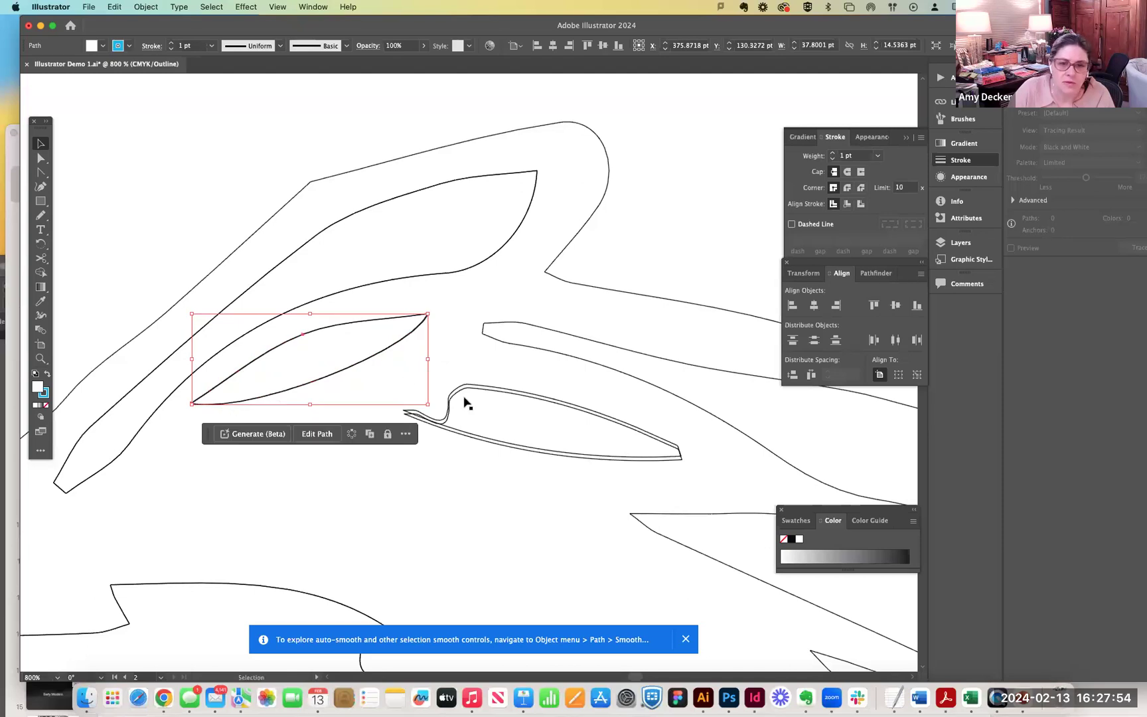
left_click(481, 441)
left_click(620, 531)
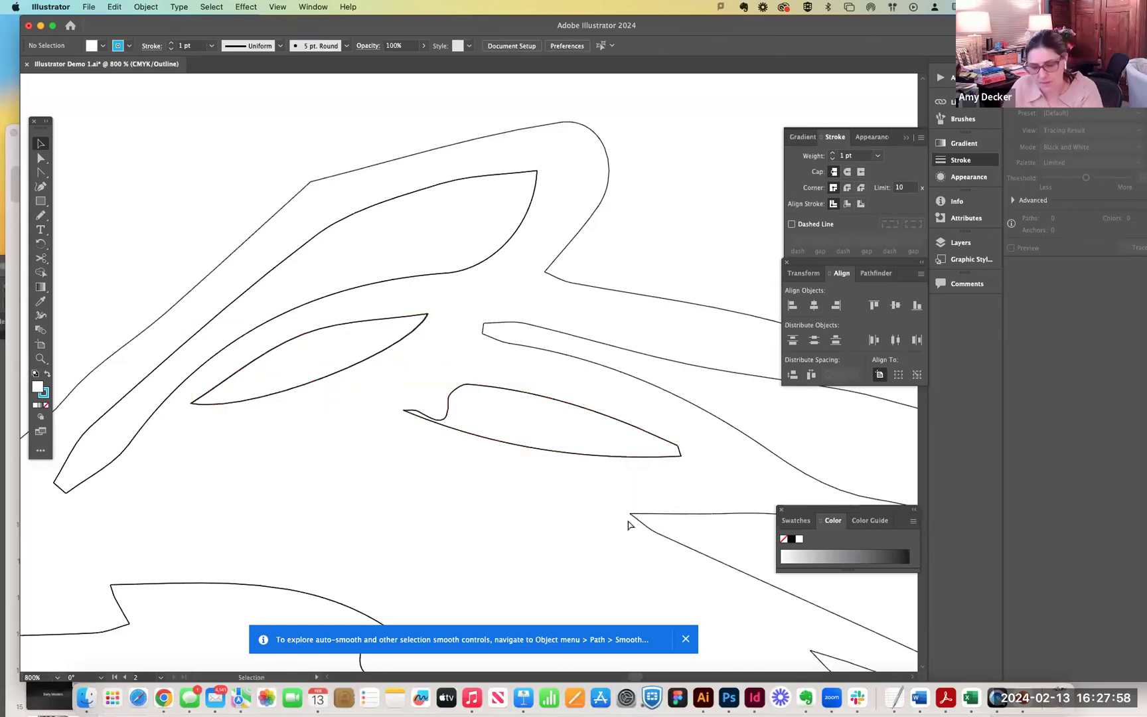
Switch the outlined figure's display to CPU rendering.
key("super+minus")
key("super+minus")
key("super+minus")
key("super+minus")
left_click_drag(440, 250, 403, 23)
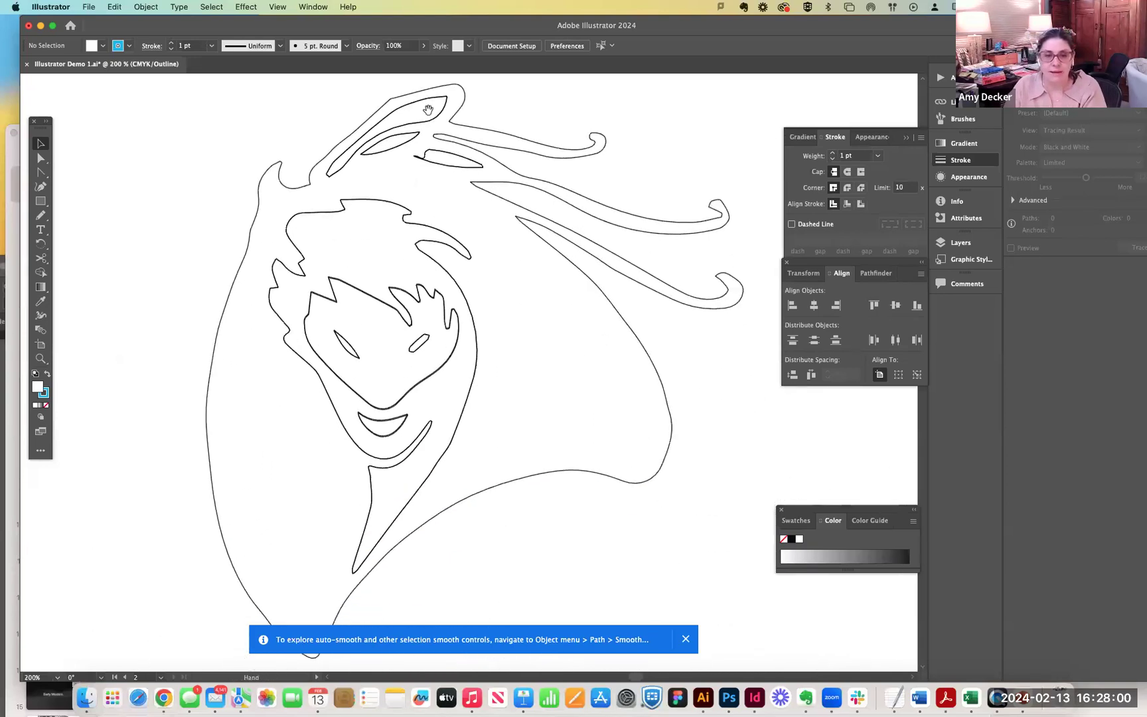
left_click(277, 7)
left_click(310, 25)
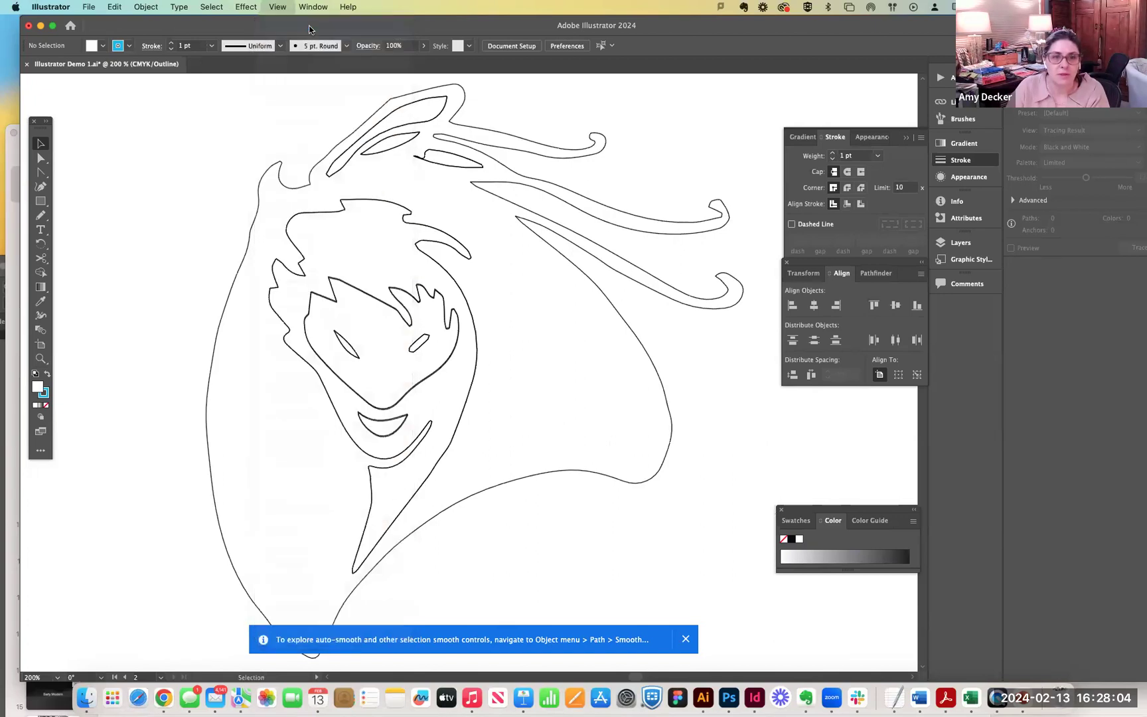
Try Full Screen Mode for the outlined figure and exit it.
left_click(279, 7)
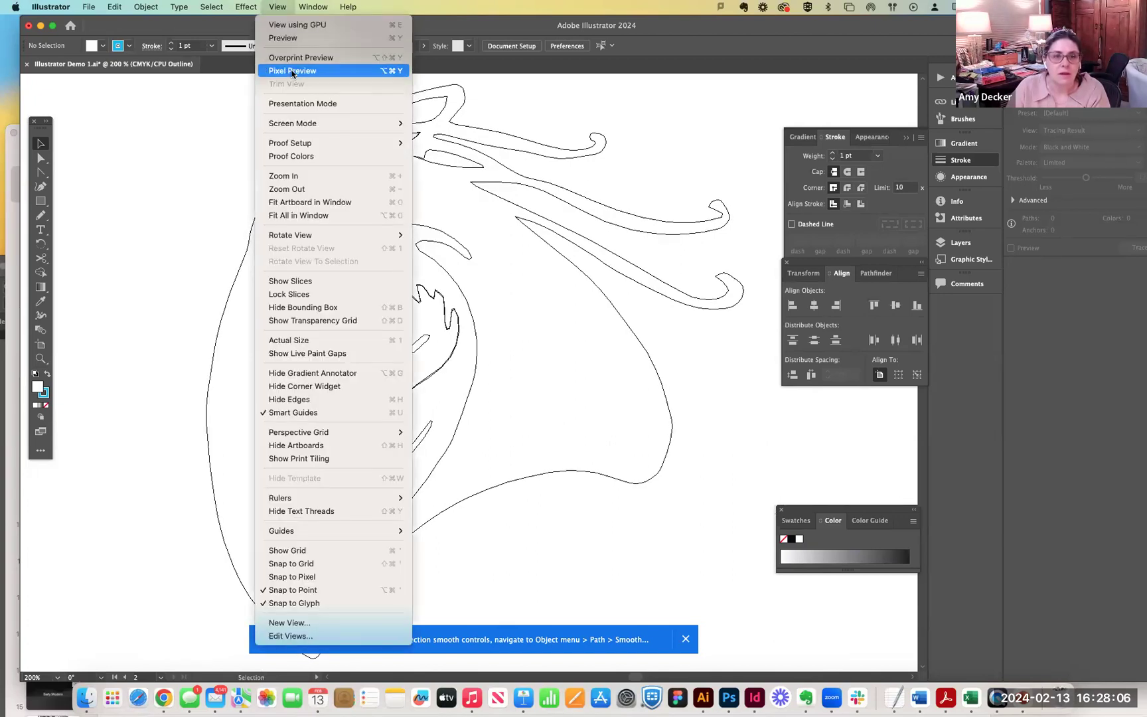
mouse_move(297, 126)
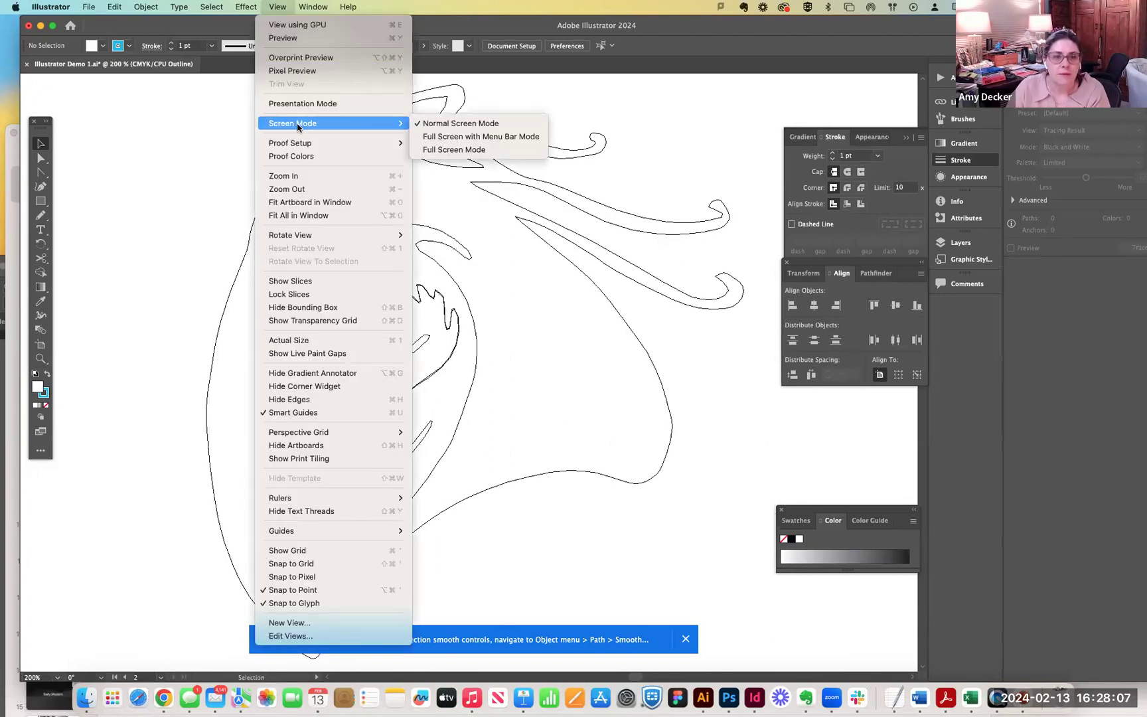
left_click(438, 122)
left_click(252, 7)
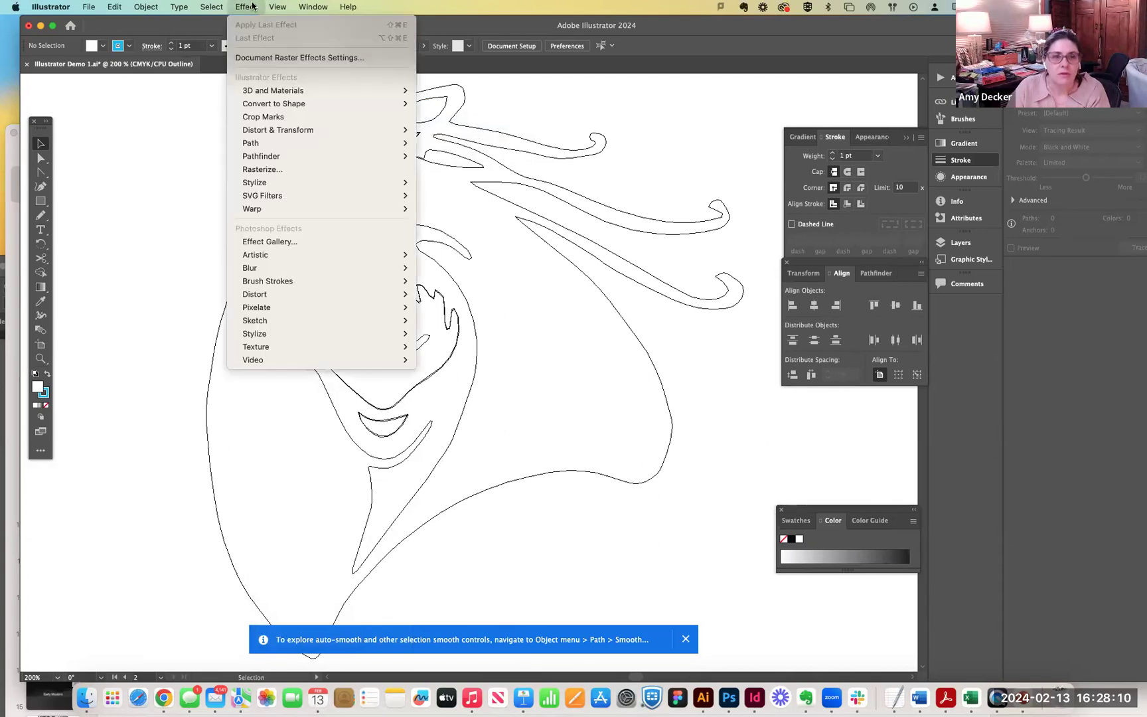
mouse_move(272, 8)
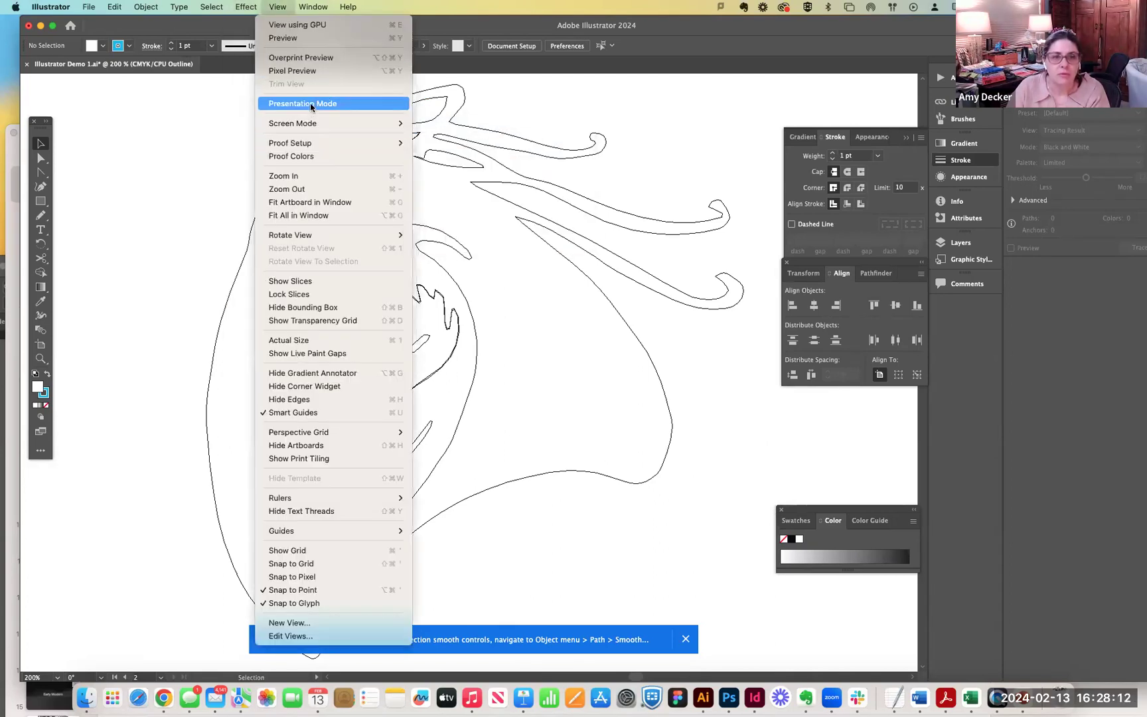
mouse_move(309, 123)
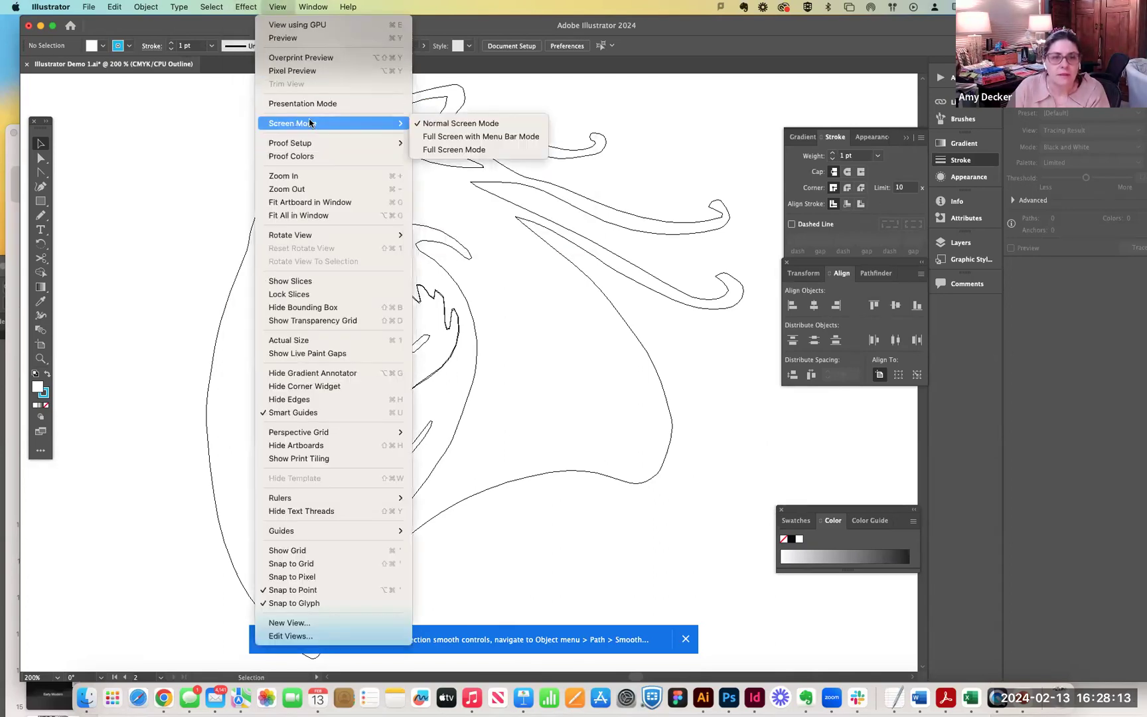
left_click(454, 151)
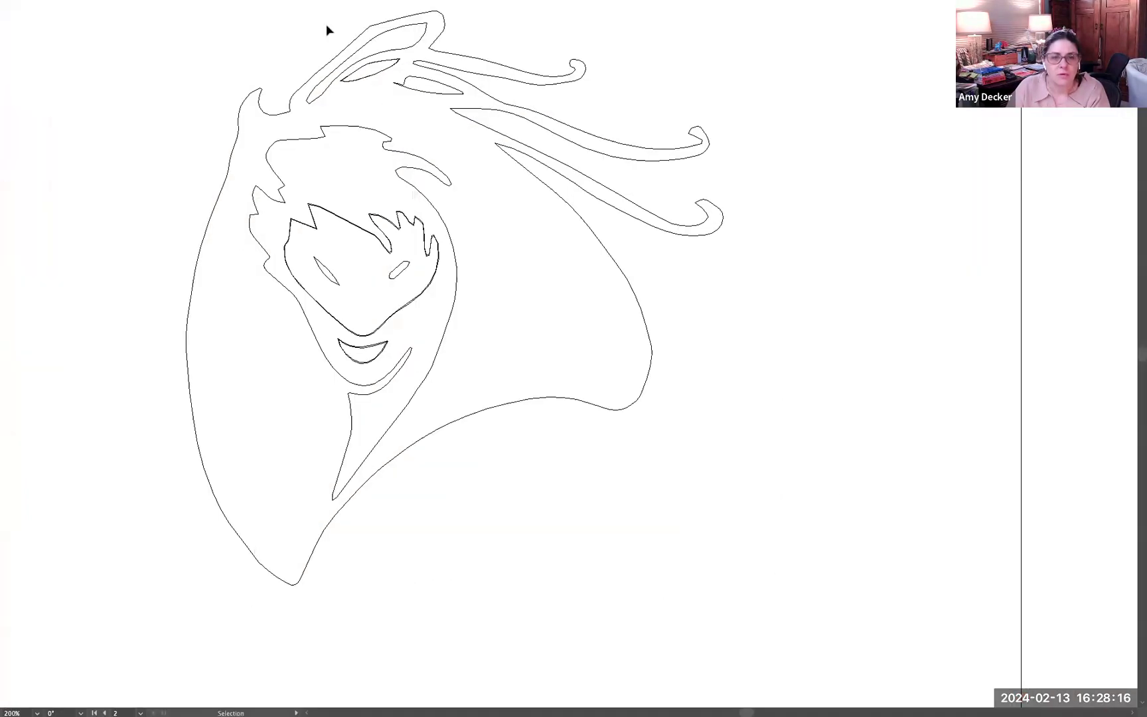
key("Escape")
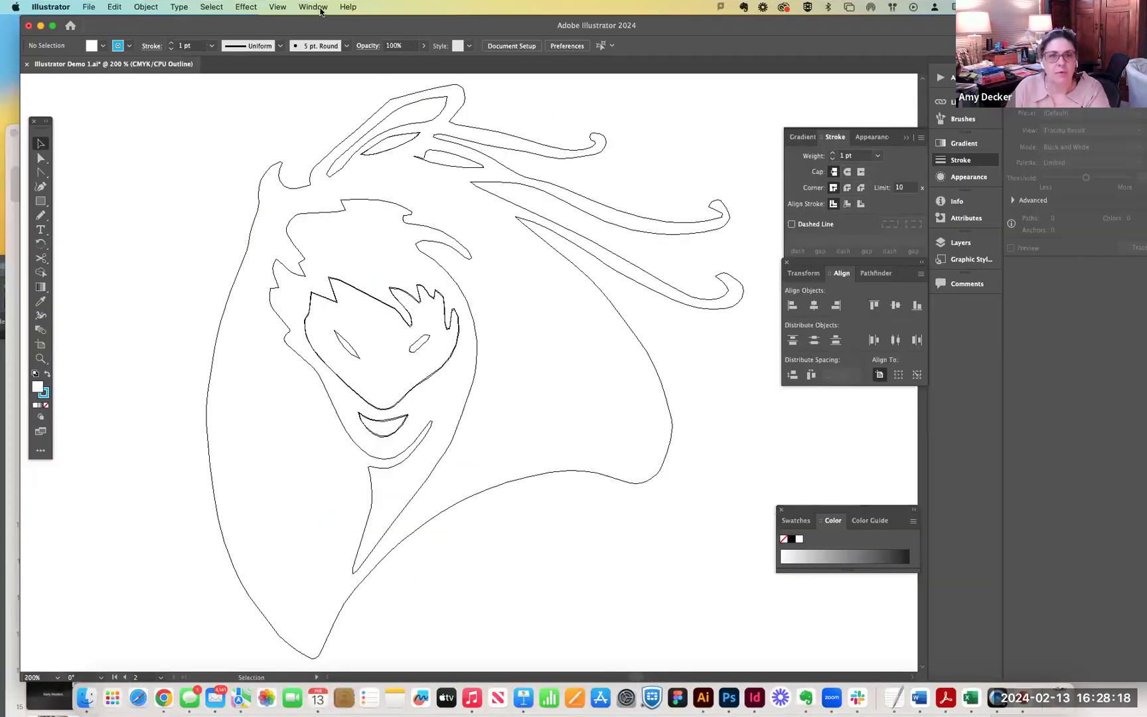
Leave Outline view through Pixel Preview and display the filled artwork in Overprint Preview.
left_click(277, 7)
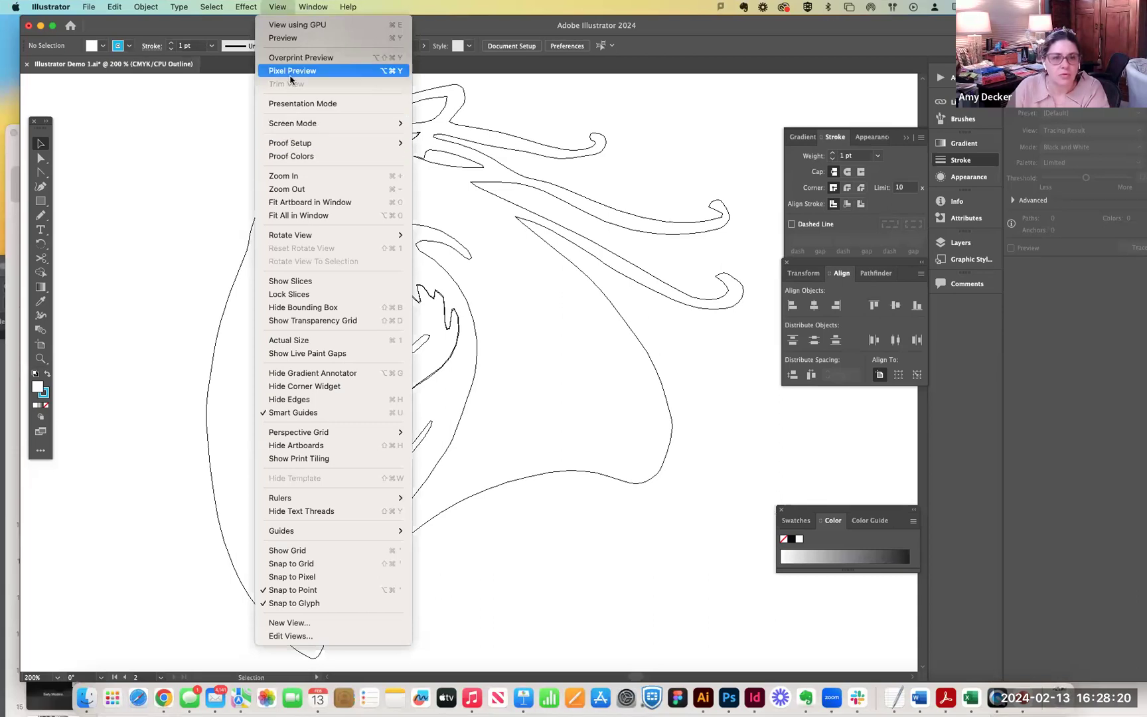
left_click(291, 71)
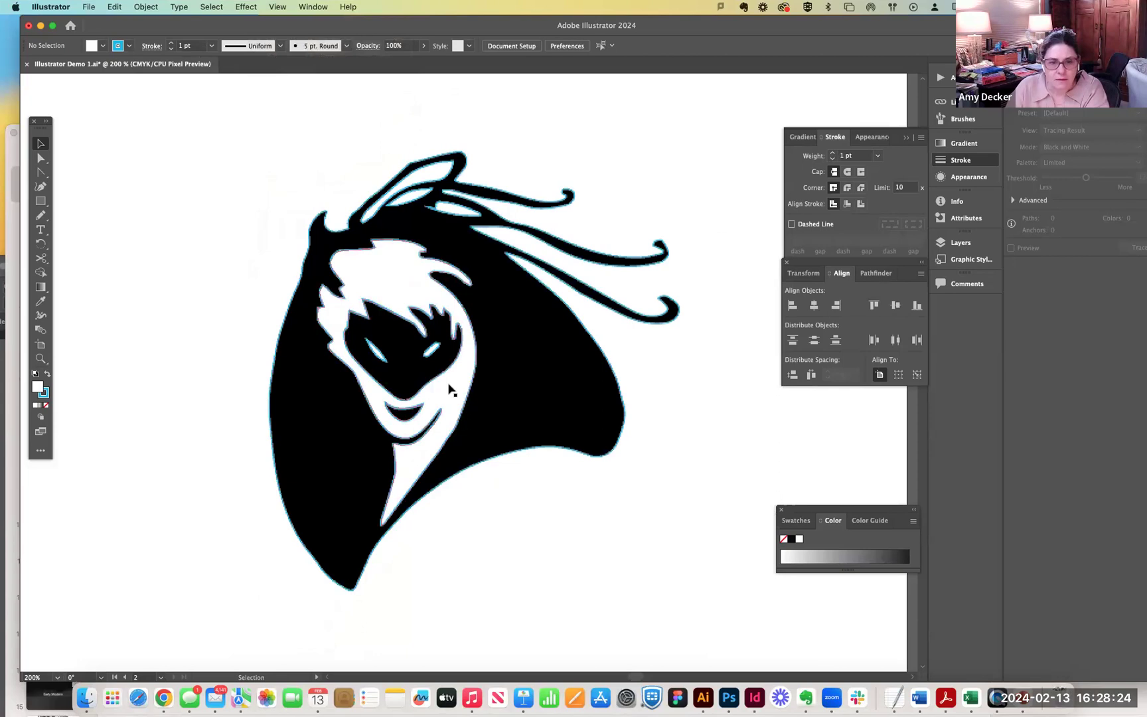
left_click(257, 6)
mouse_move(277, 7)
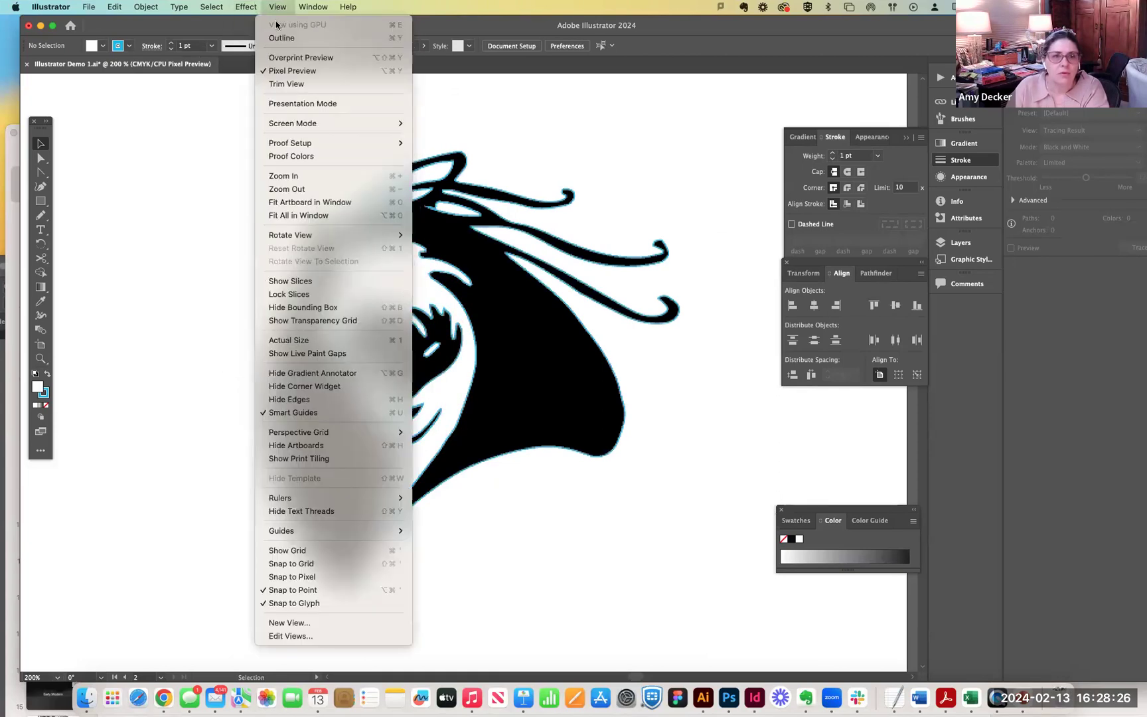
left_click(279, 59)
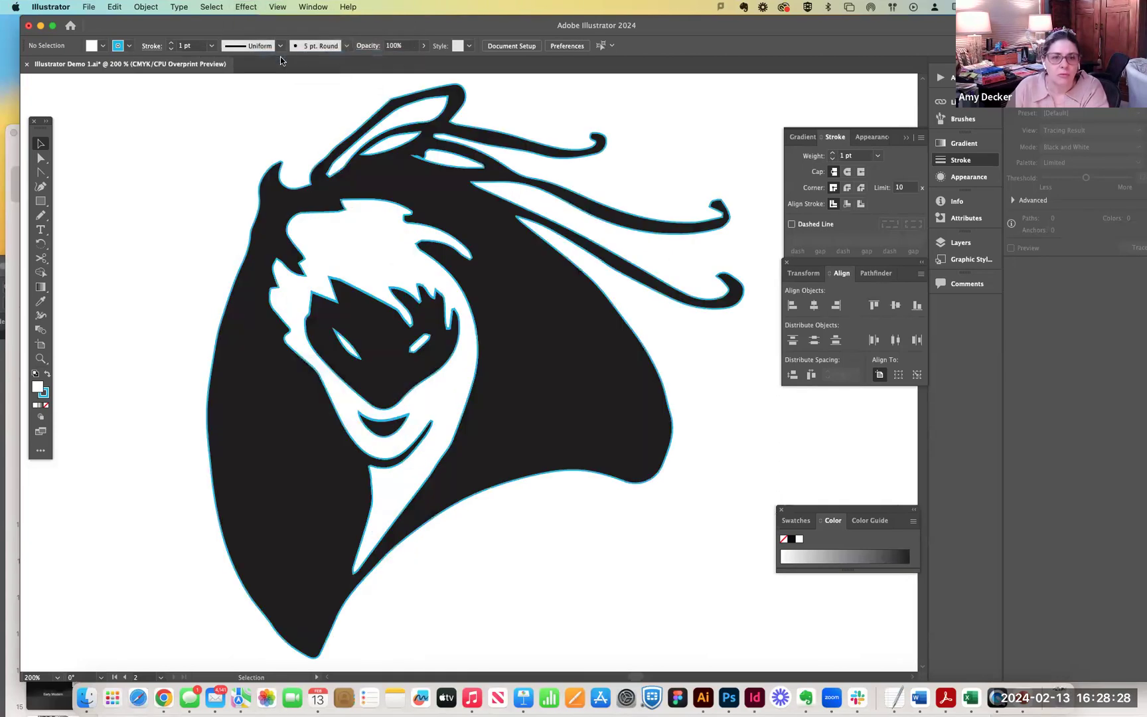
Select the black mask shape and inspect its blue outline and eye openings at 600% zoom.
left_click(367, 330)
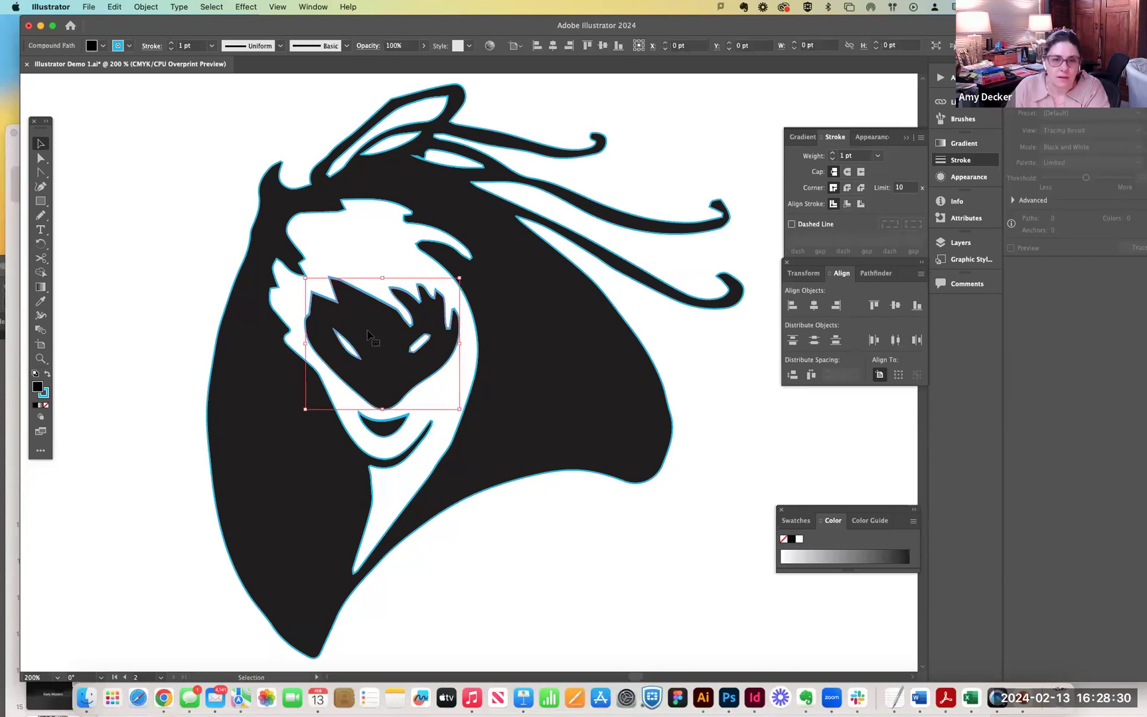
key("a")
key("super+equal")
key("super+equal")
key("super+equal")
key("v")
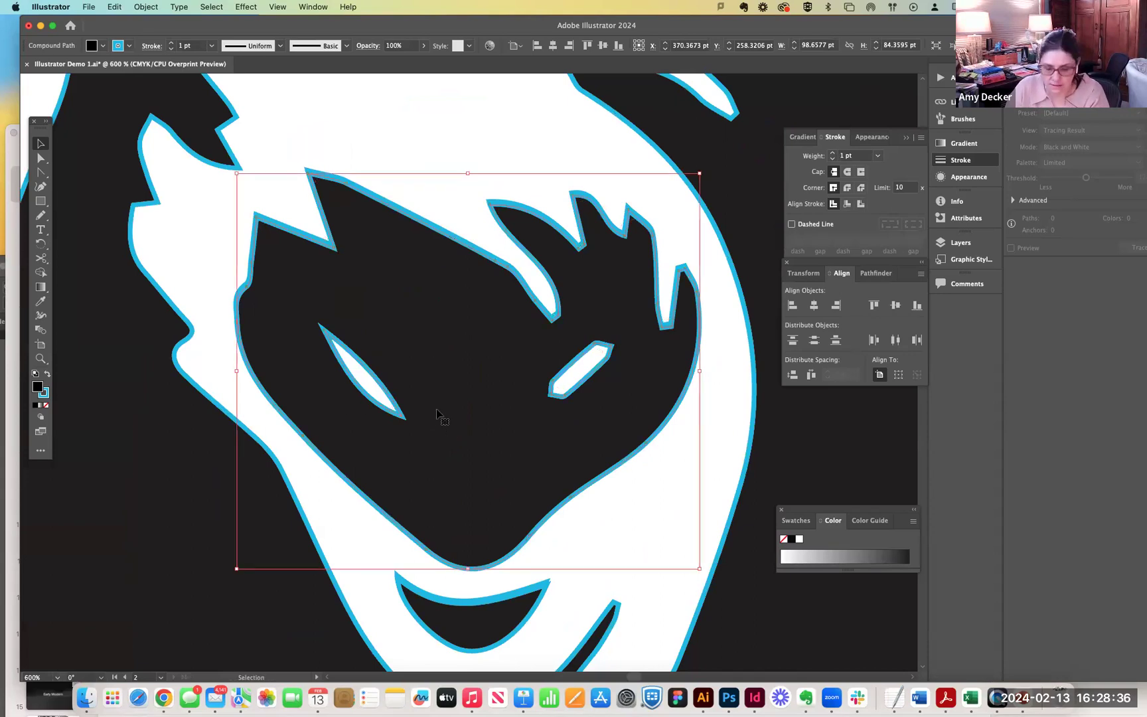
key("super+minus")
key("super+minus")
key("super+minus")
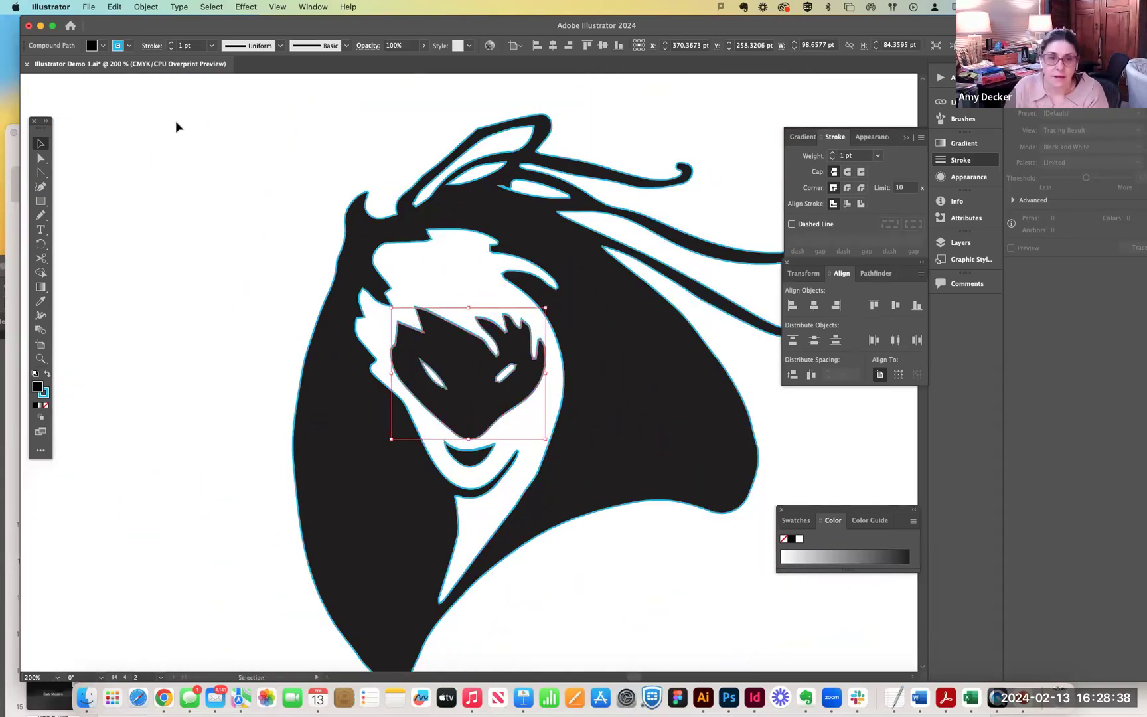
Remove the blue stroke from all of the figure's shapes and clear the selection.
left_click(226, 114)
left_click_drag(227, 79, 768, 610)
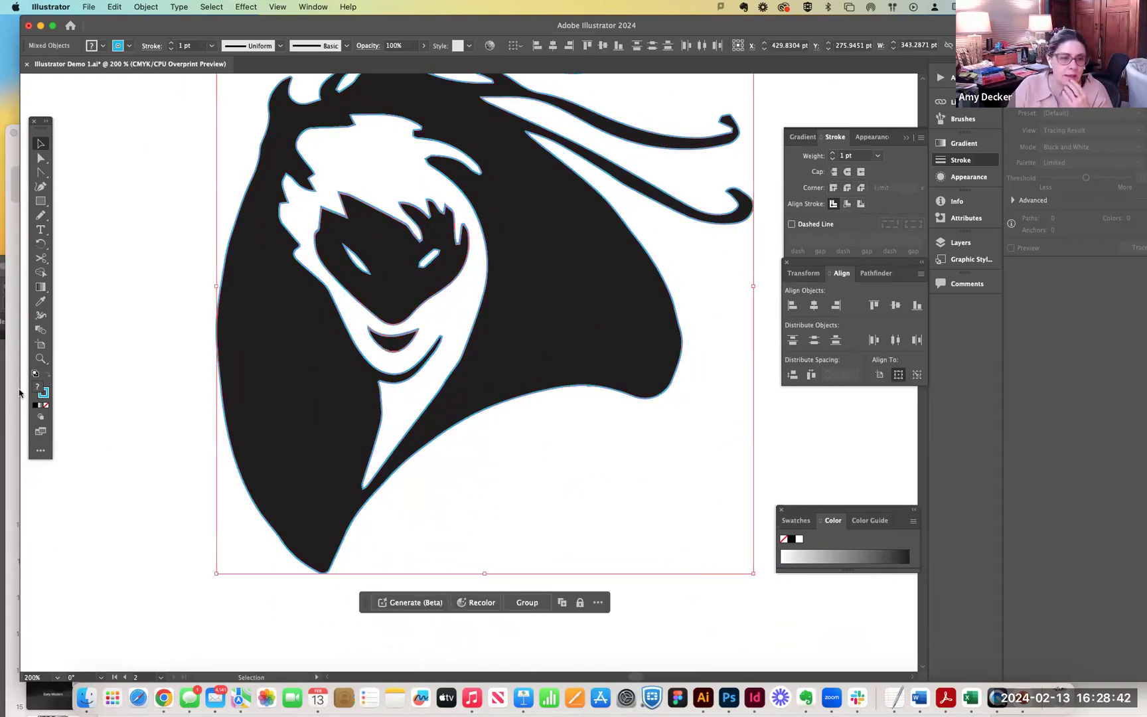
left_click(45, 394)
left_click(126, 423)
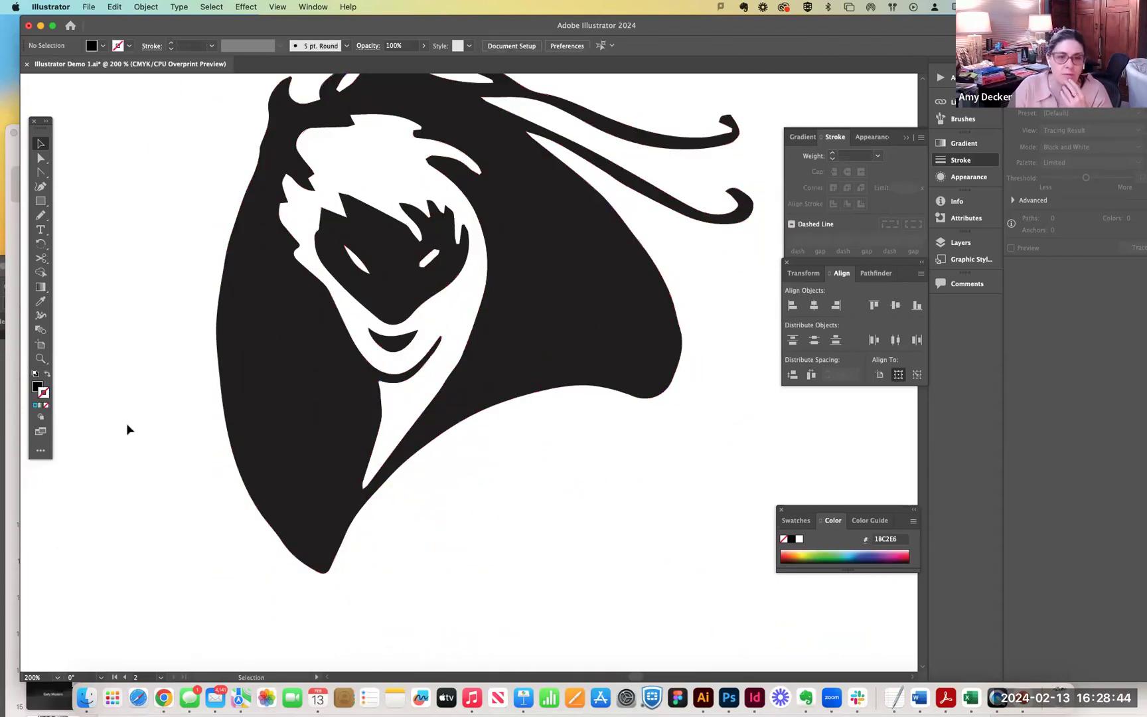
Try to reshape the curved notch in the narrow white highlight atop the hood by adjusting its anchor point's direction handle.
key("space")
left_click_drag(537, 499, 551, 624)
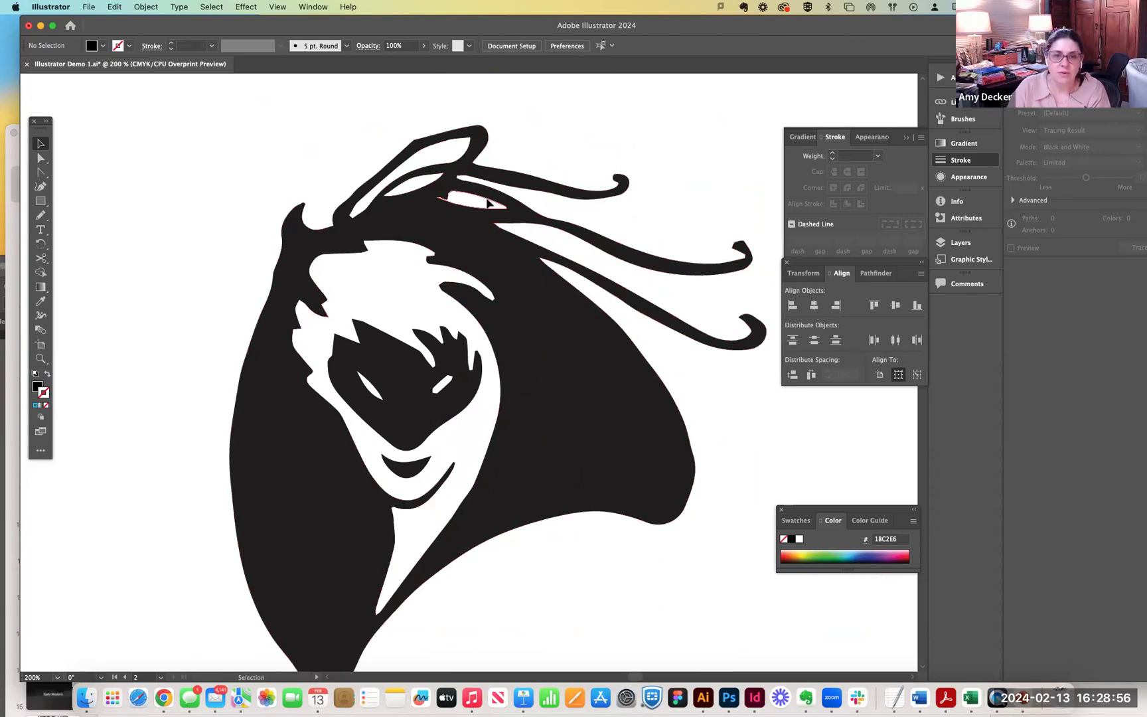
key("super+equal")
key("super+equal")
key("super+equal")
left_click_drag(455, 361, 456, 627)
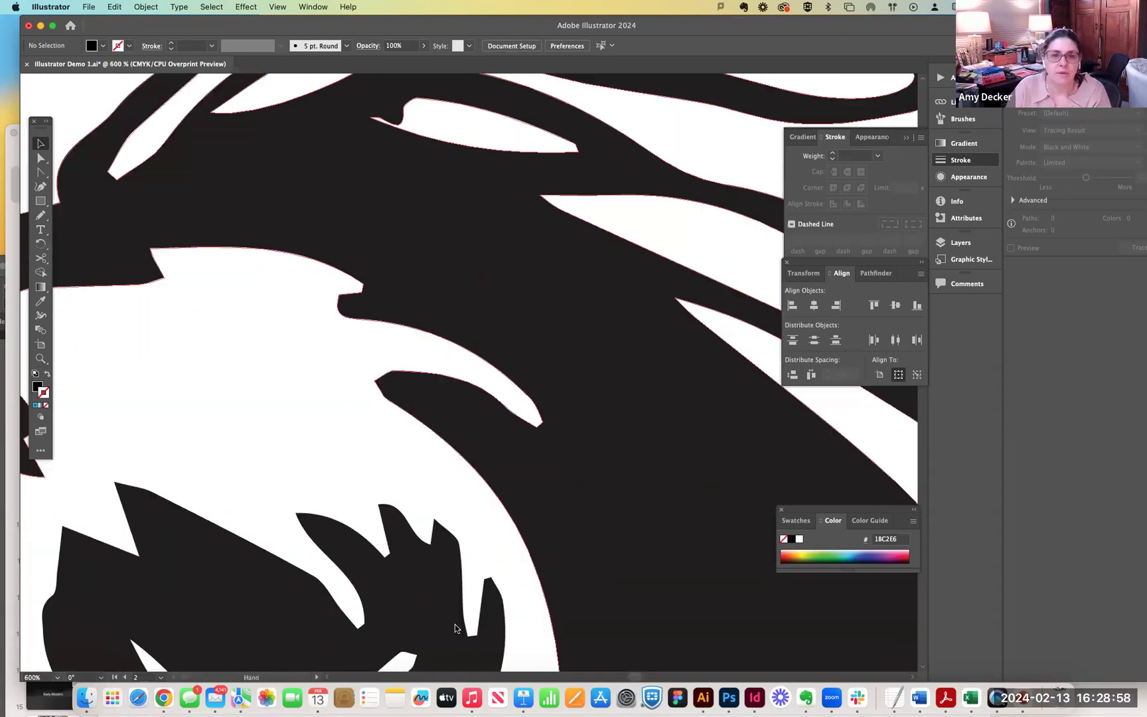
left_click_drag(415, 156, 386, 440)
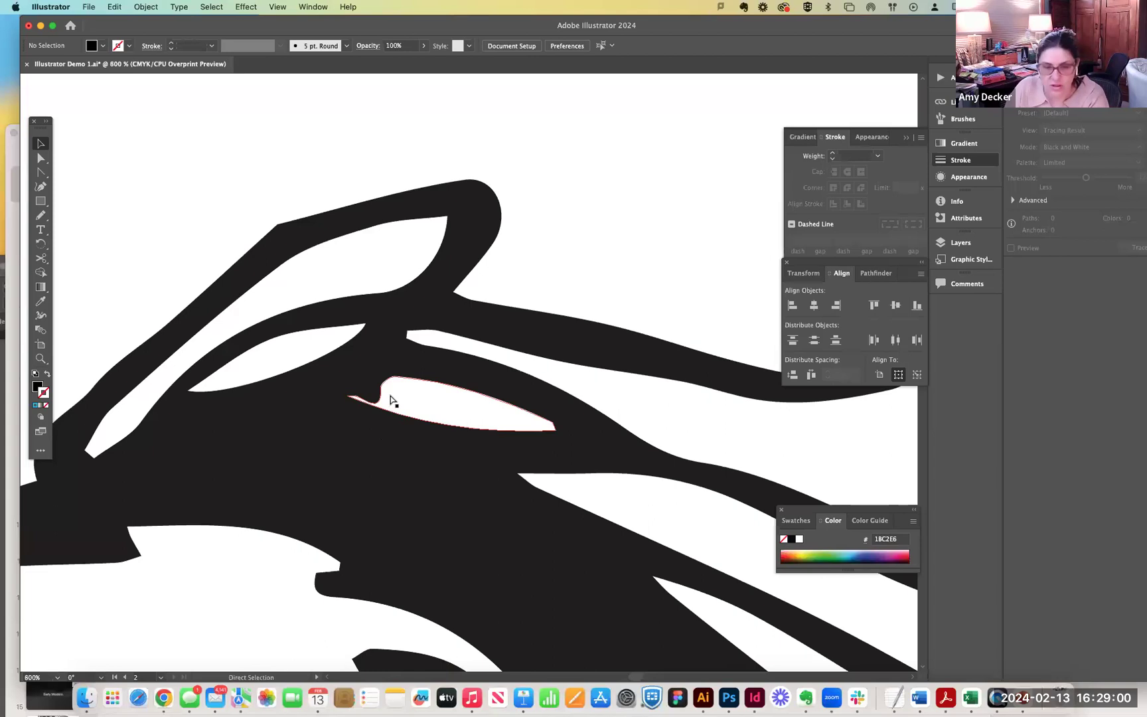
key("super+equal")
key("super+equal")
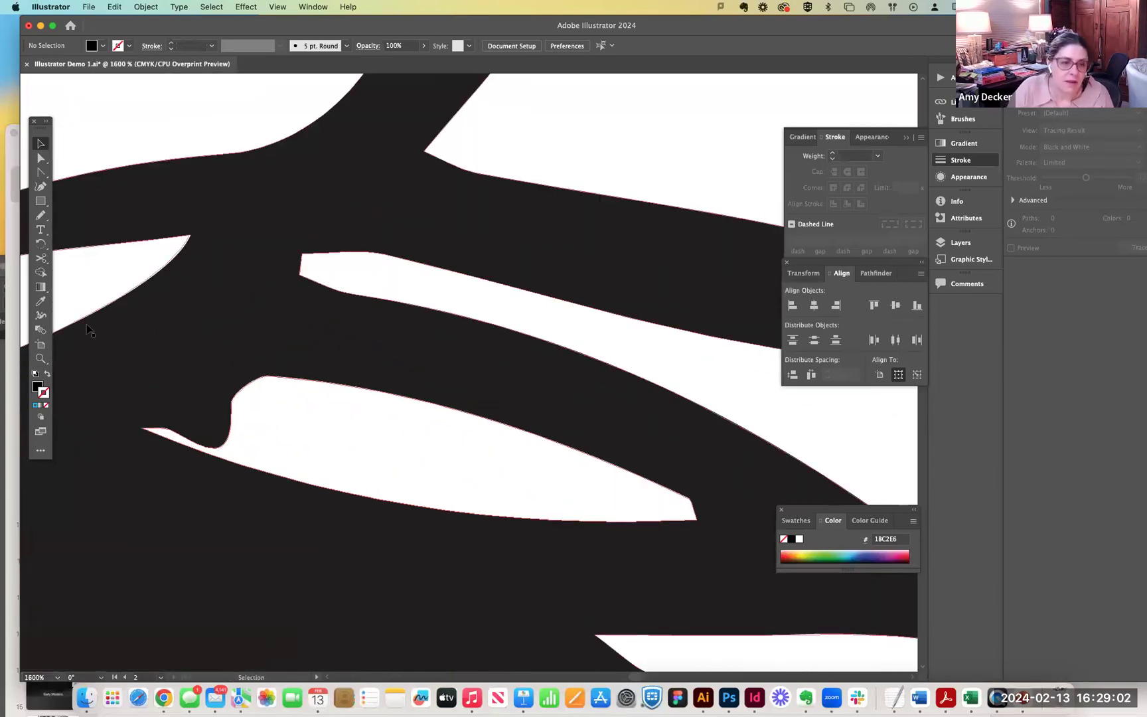
key("a")
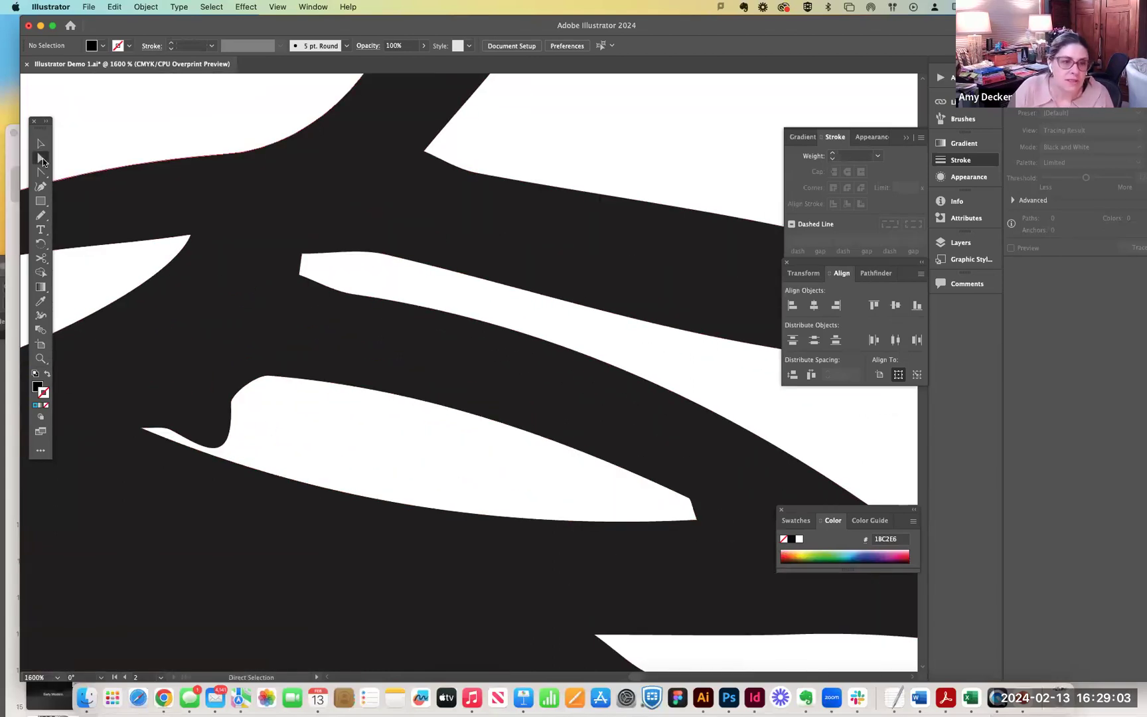
left_click(150, 430)
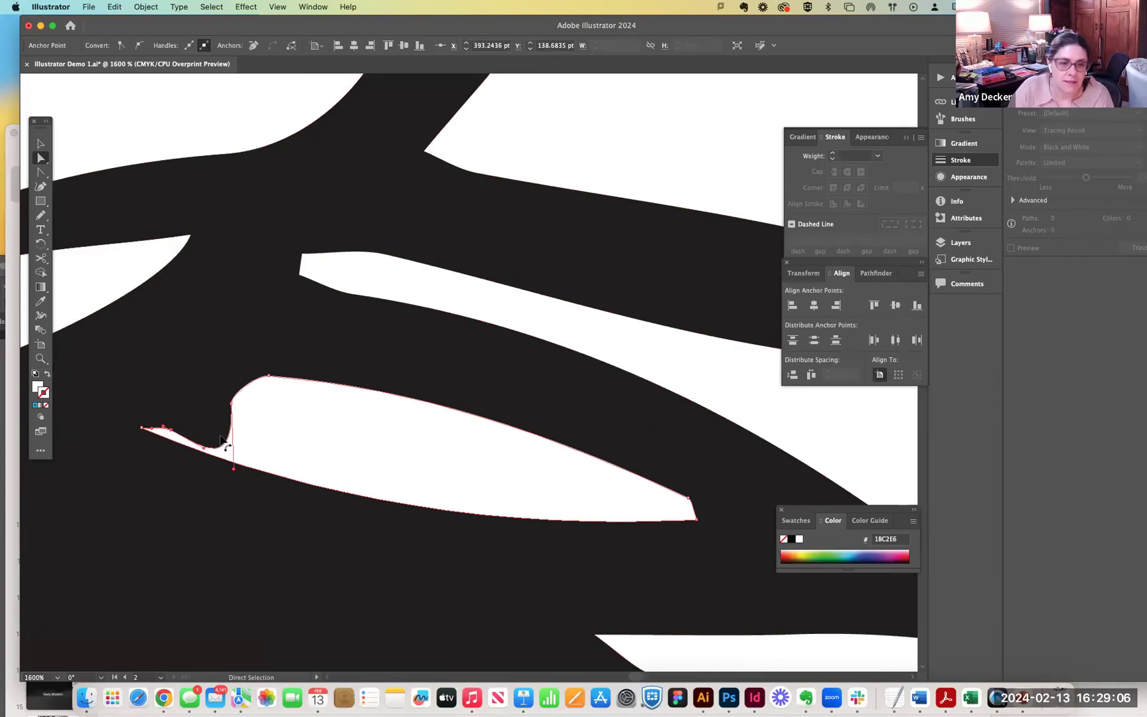
left_click_drag(234, 472, 227, 435)
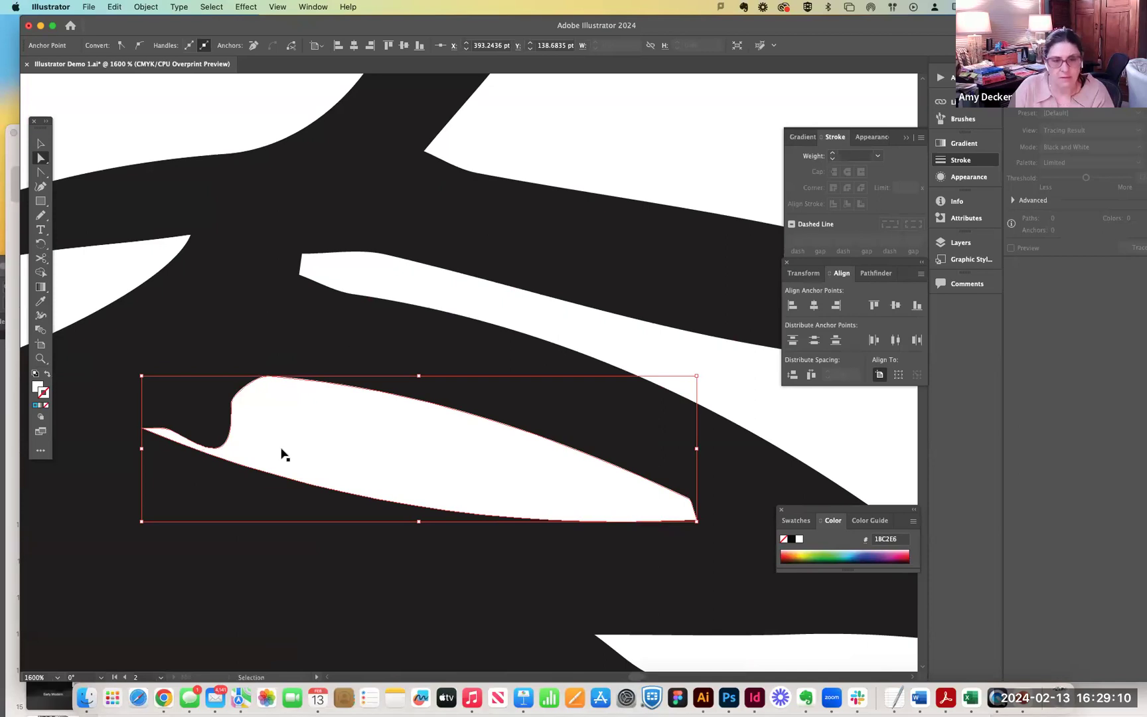
Clear the selection and examine the whole cloaked figure at 150% zoom.
left_click(499, 118)
key("super+minus")
key("super+minus")
key("super+minus")
key("super+minus")
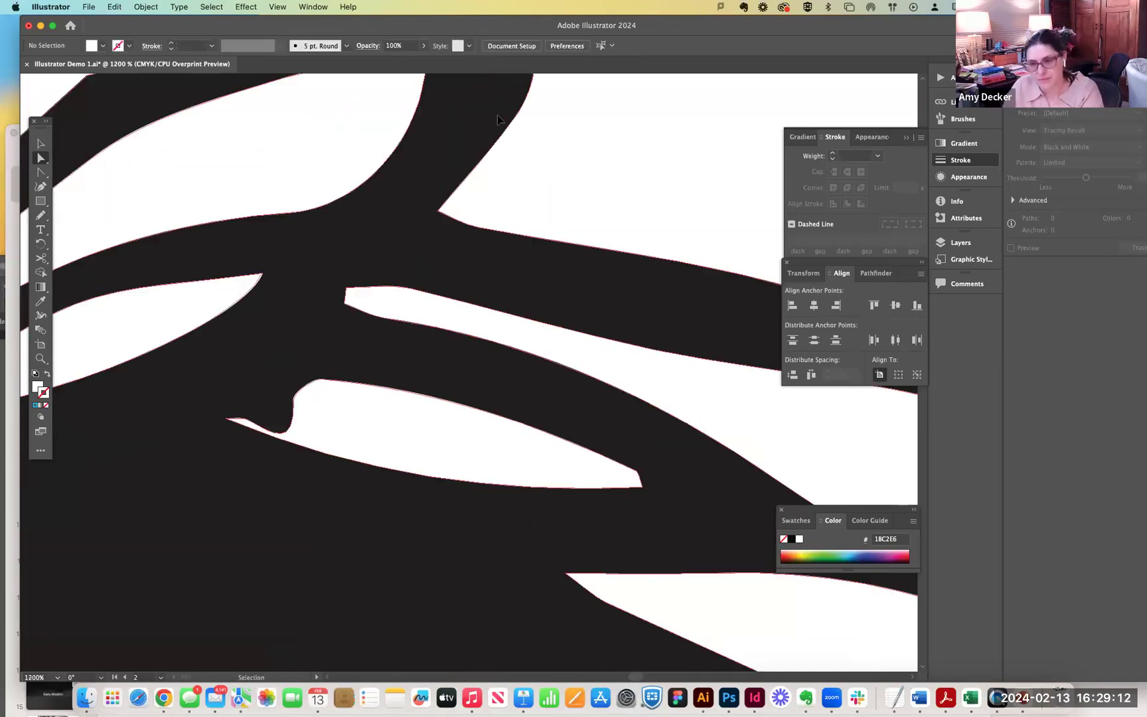
key("super+minus")
key("super+minus")
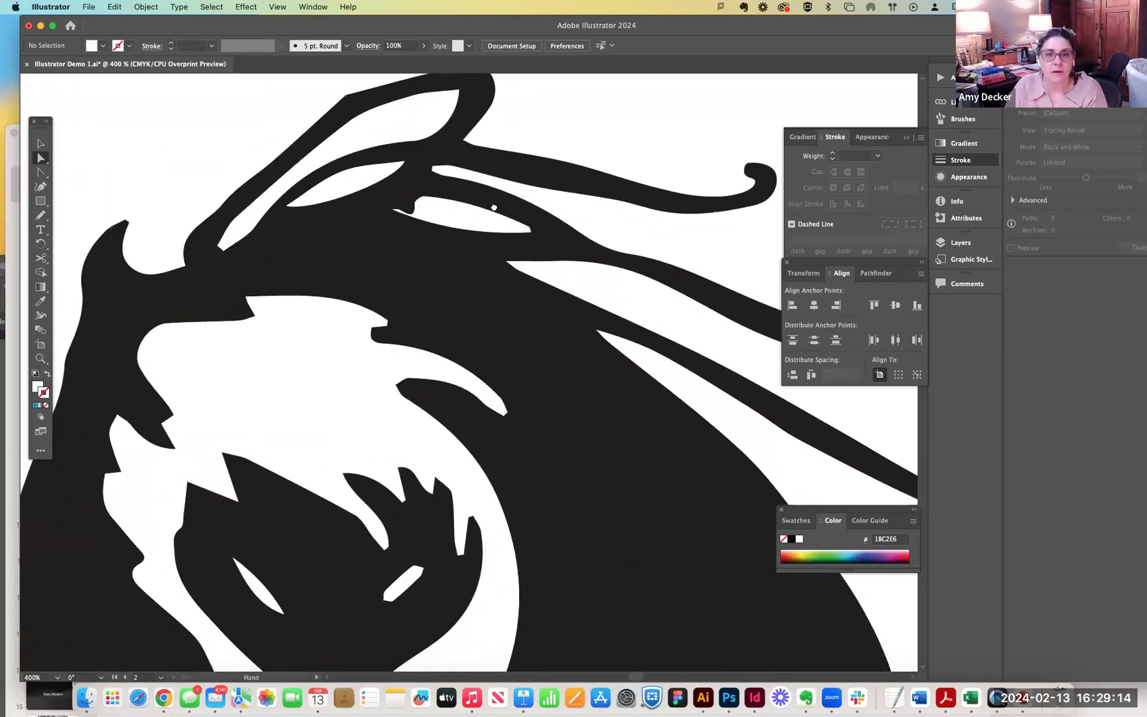
key("super+minus")
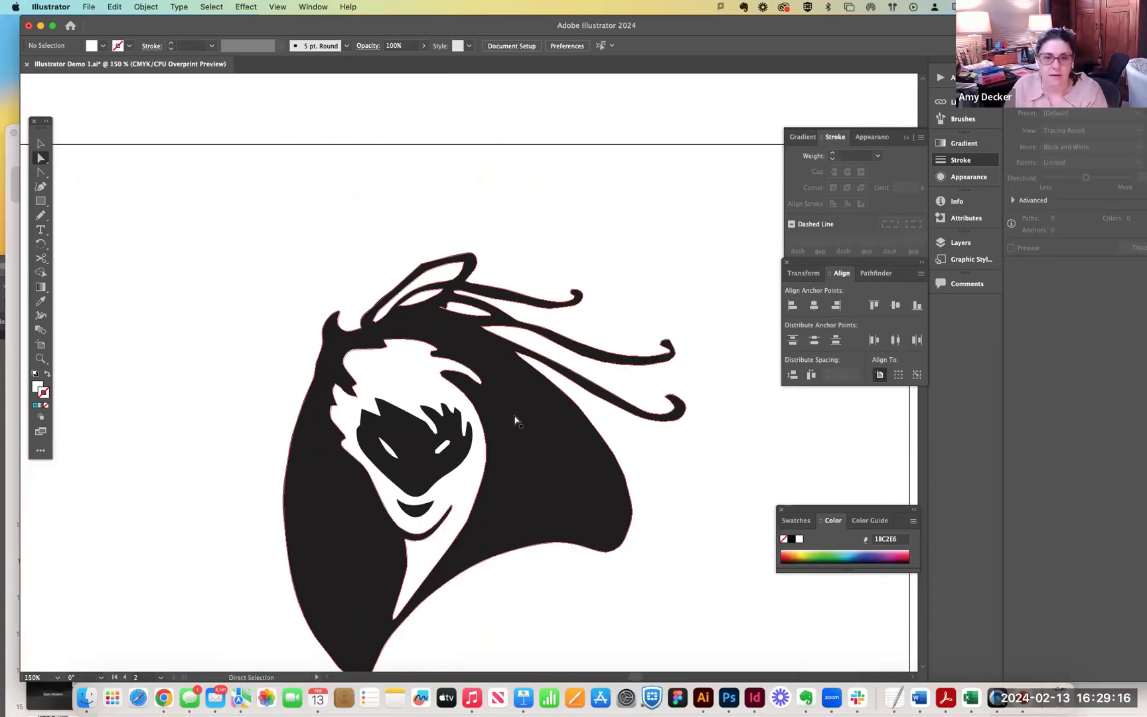
scroll(514, 416, "down", 3)
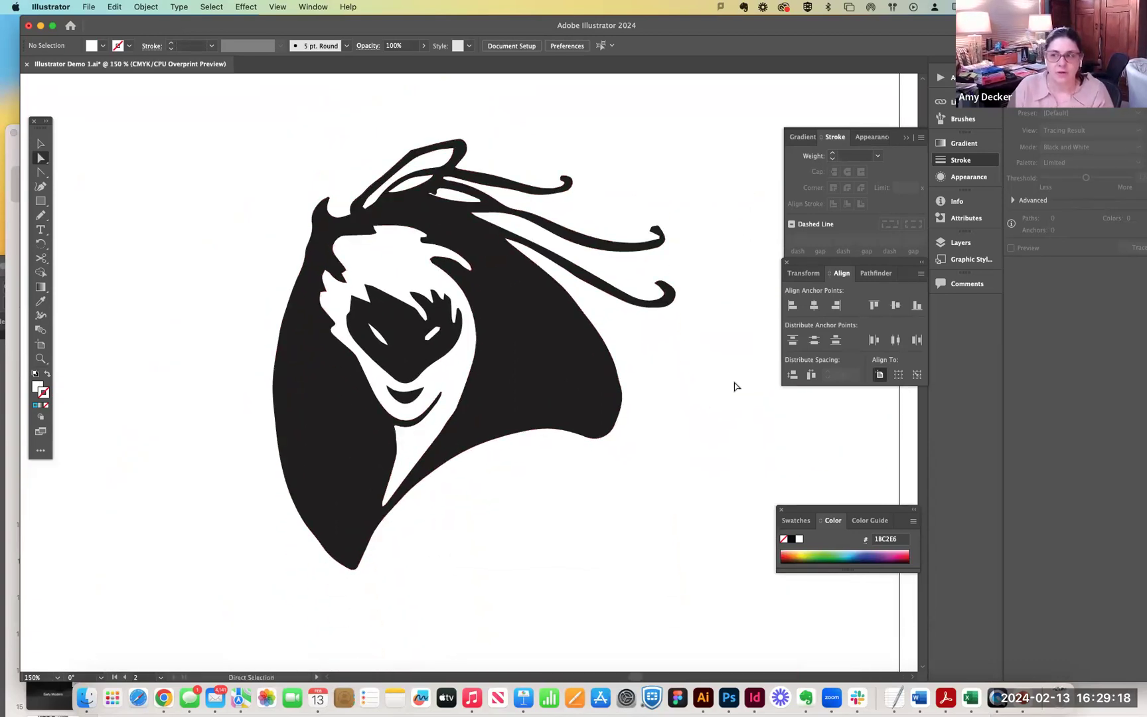